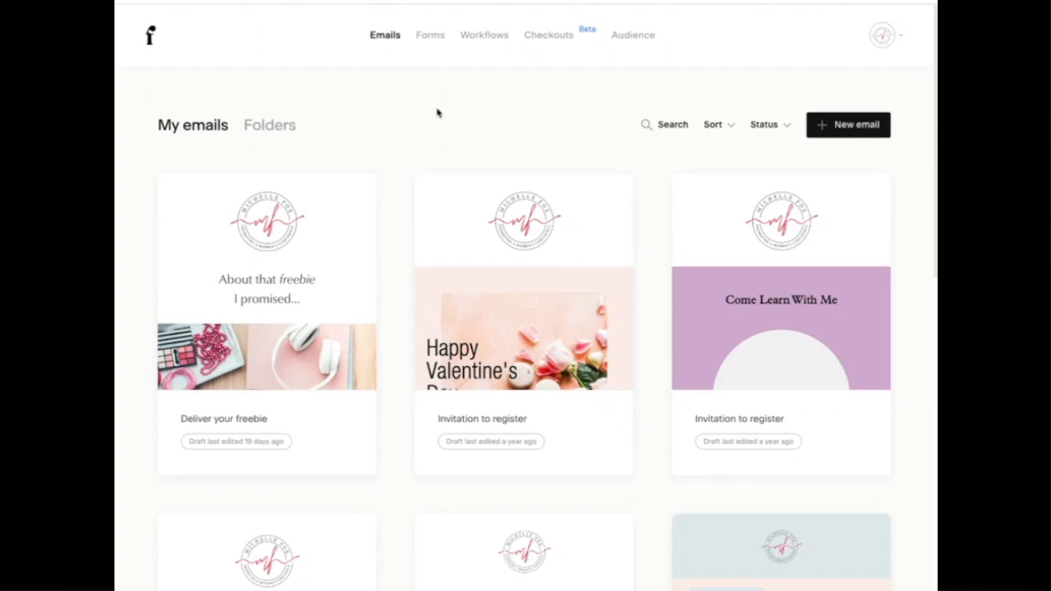
# Look through the audience's subscriber list, its segments and its customers.
pyautogui.moveTo(343, 273)
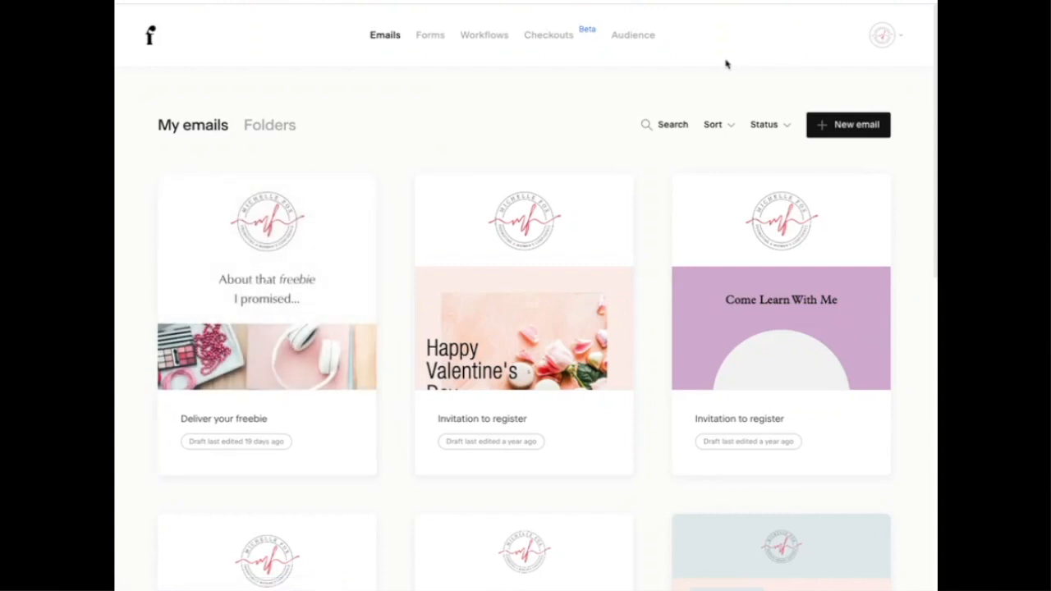
pyautogui.click(630, 37)
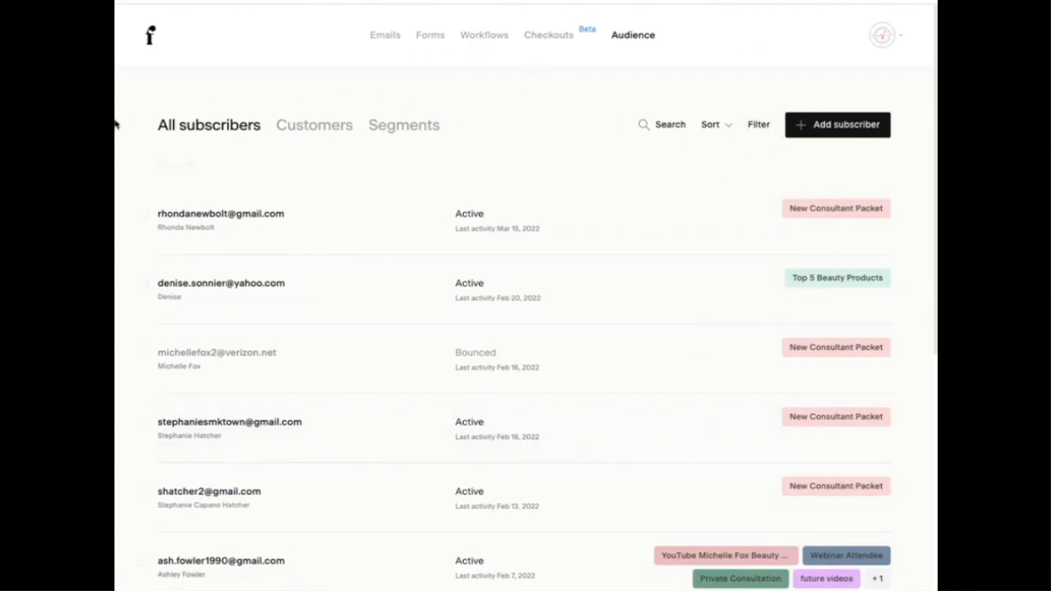
pyautogui.click(406, 130)
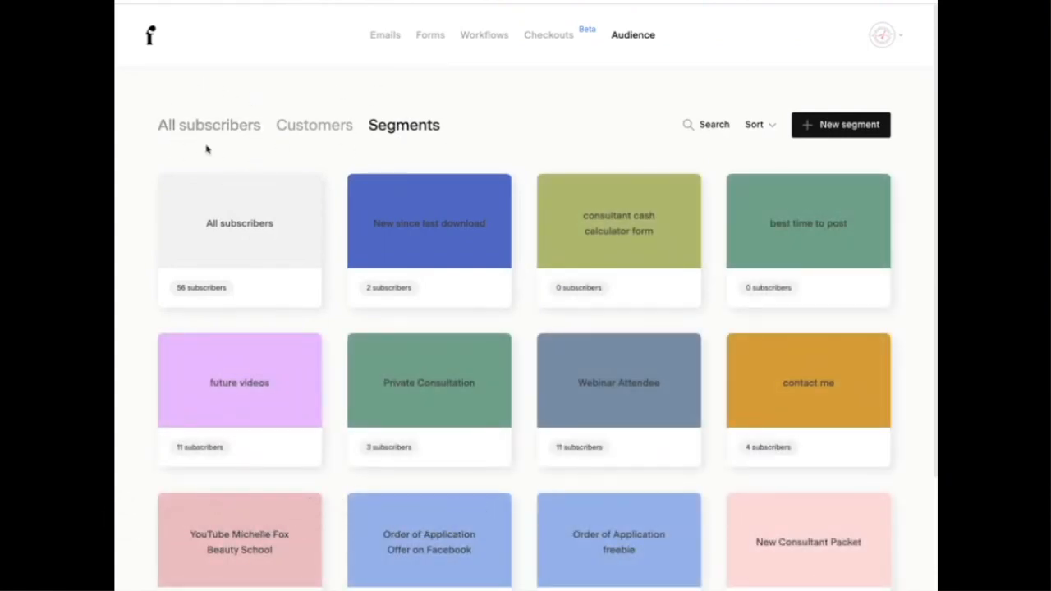
pyautogui.click(315, 129)
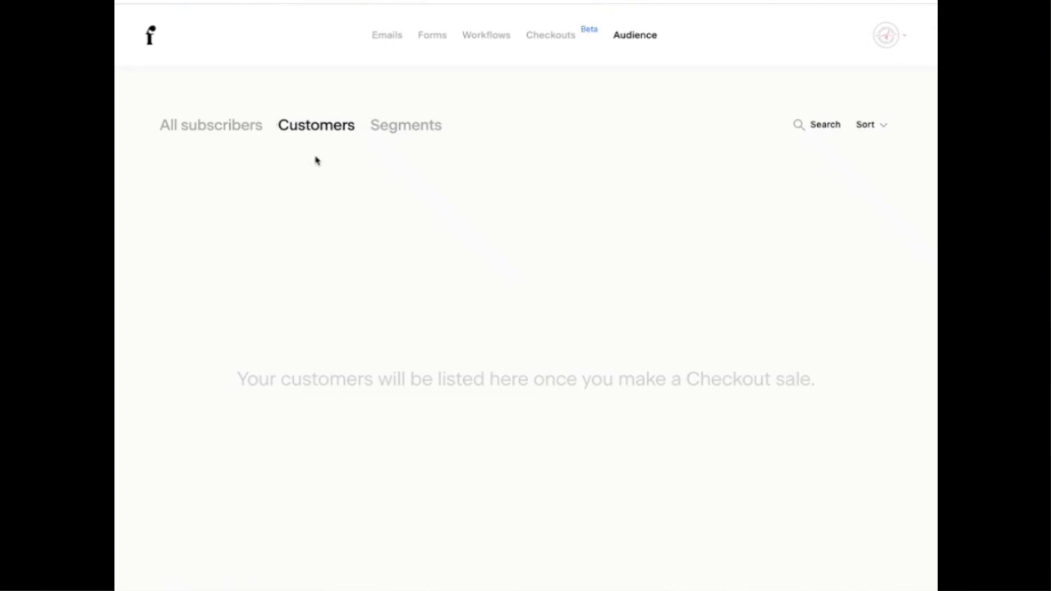
# Create a new audience segment named "Email List" with the light purple color and save it.
pyautogui.click(403, 134)
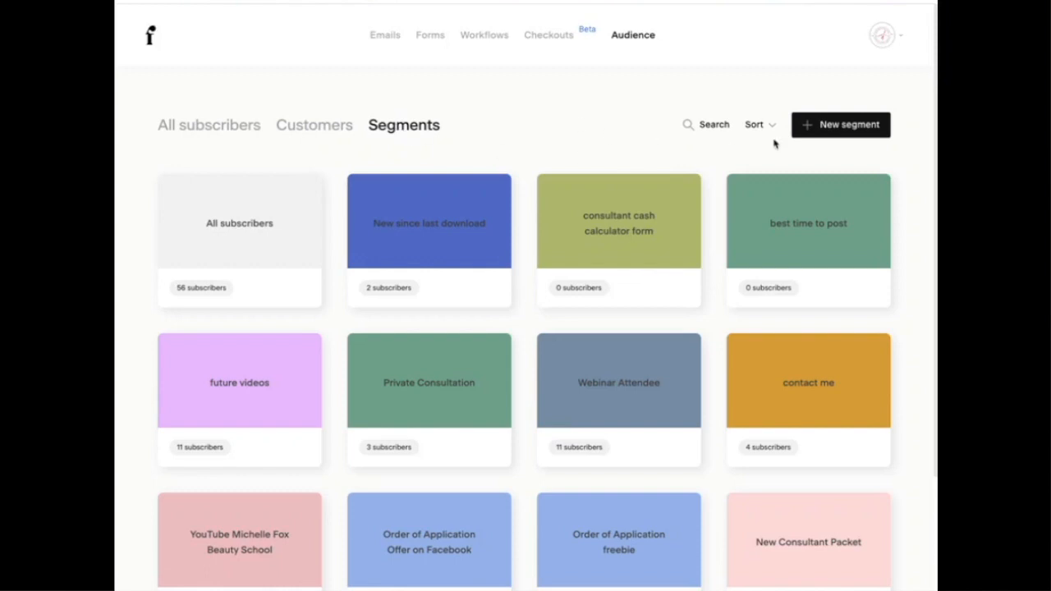
pyautogui.click(846, 127)
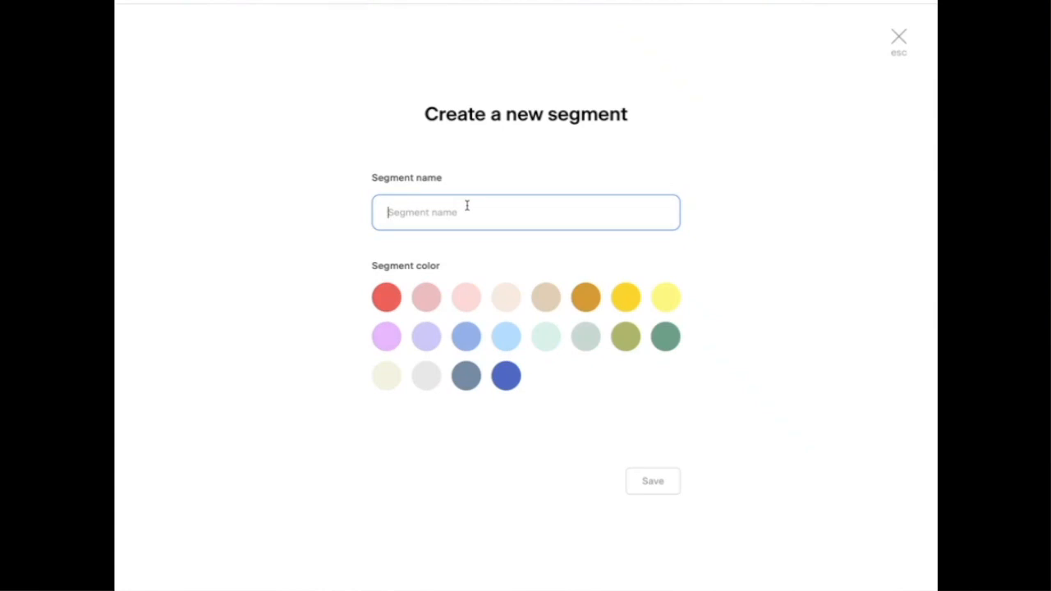
pyautogui.write('Emai')
pyautogui.click(385, 341)
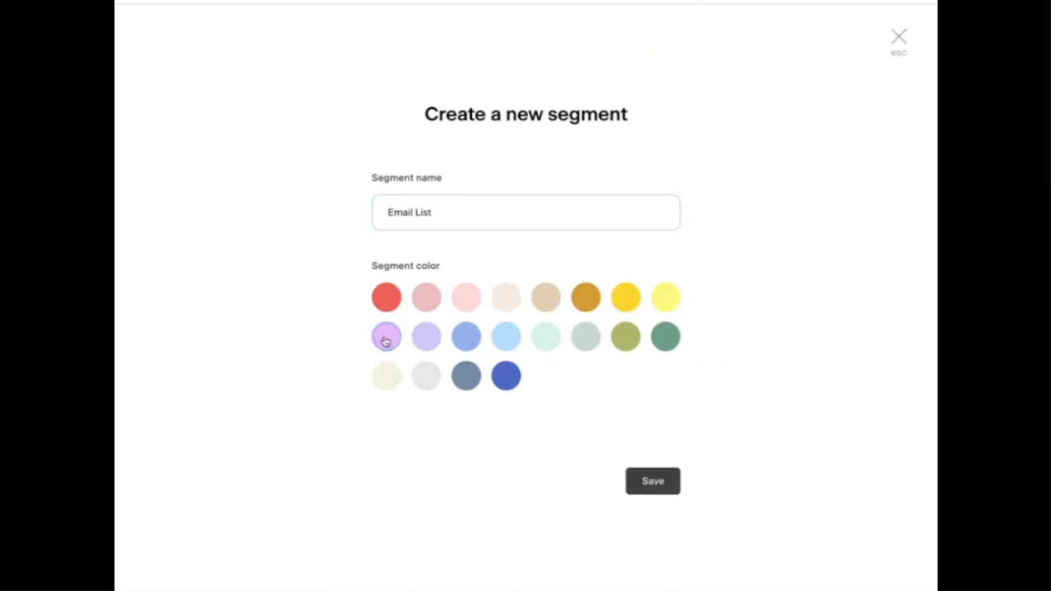
pyautogui.click(656, 486)
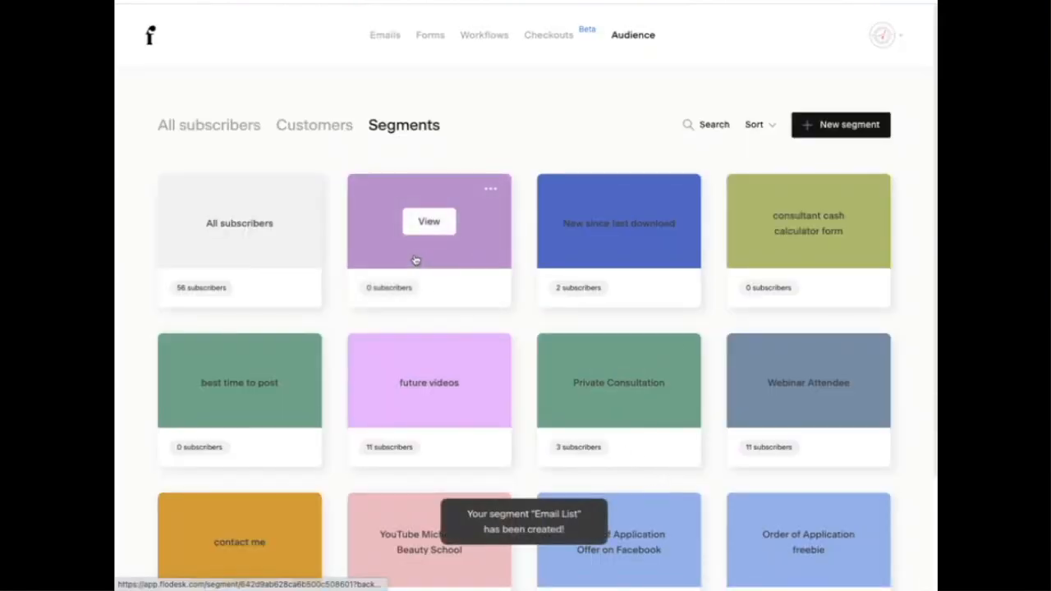
pyautogui.moveTo(406, 308)
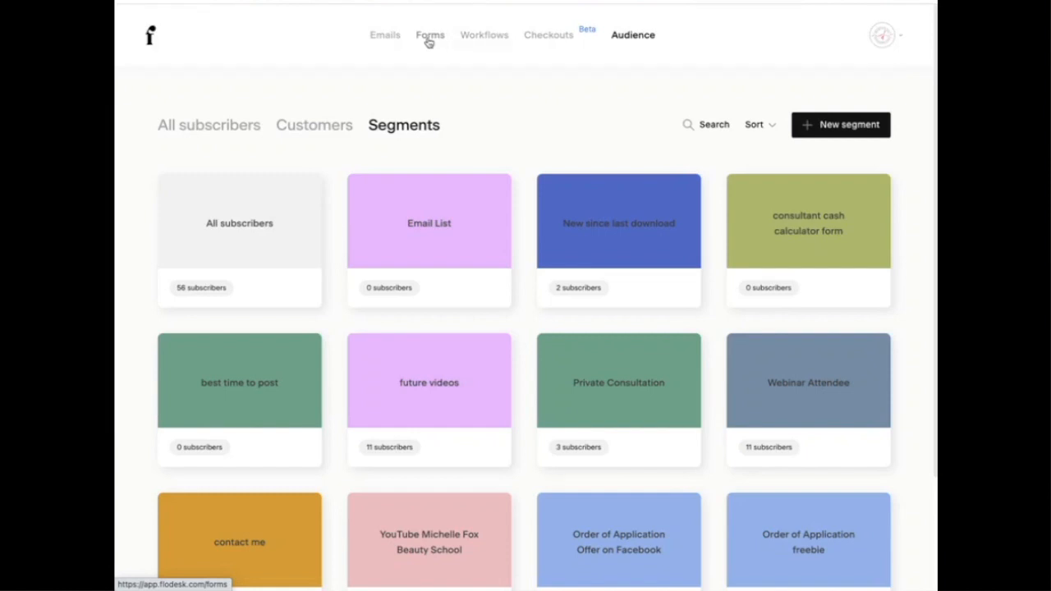
# Examine the existing forms on the first page and open the second page of forms.
pyautogui.click(429, 39)
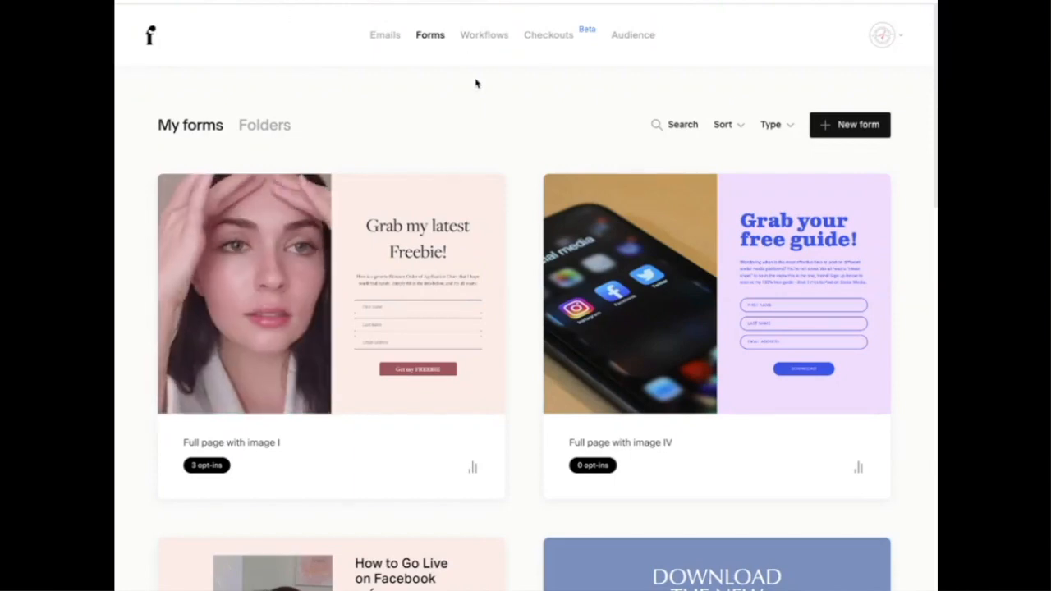
pyautogui.moveTo(437, 334)
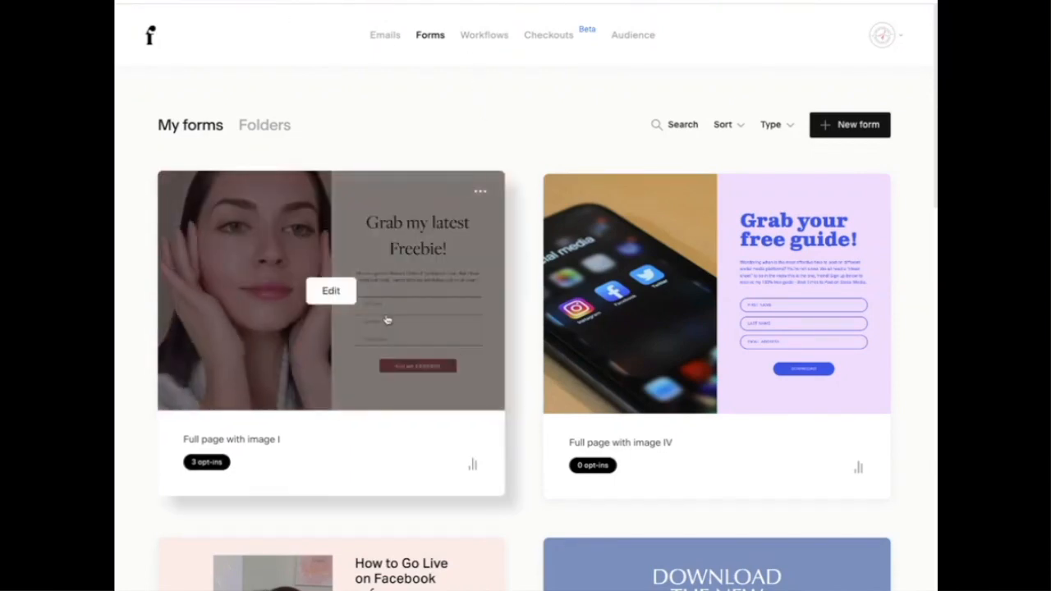
pyautogui.scroll(-3, 491, 480)
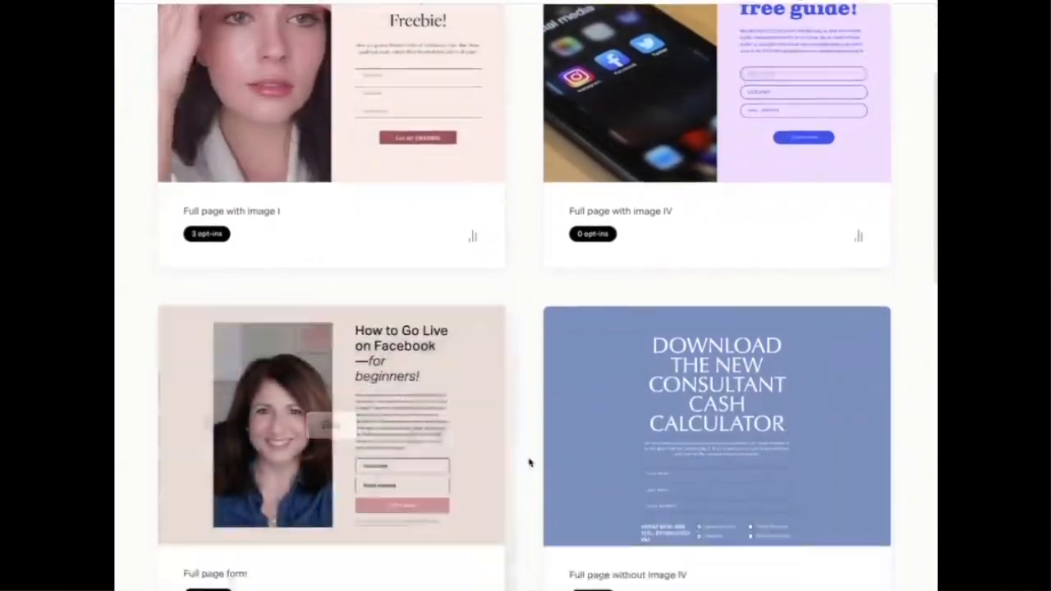
pyautogui.scroll(-4, 517, 484)
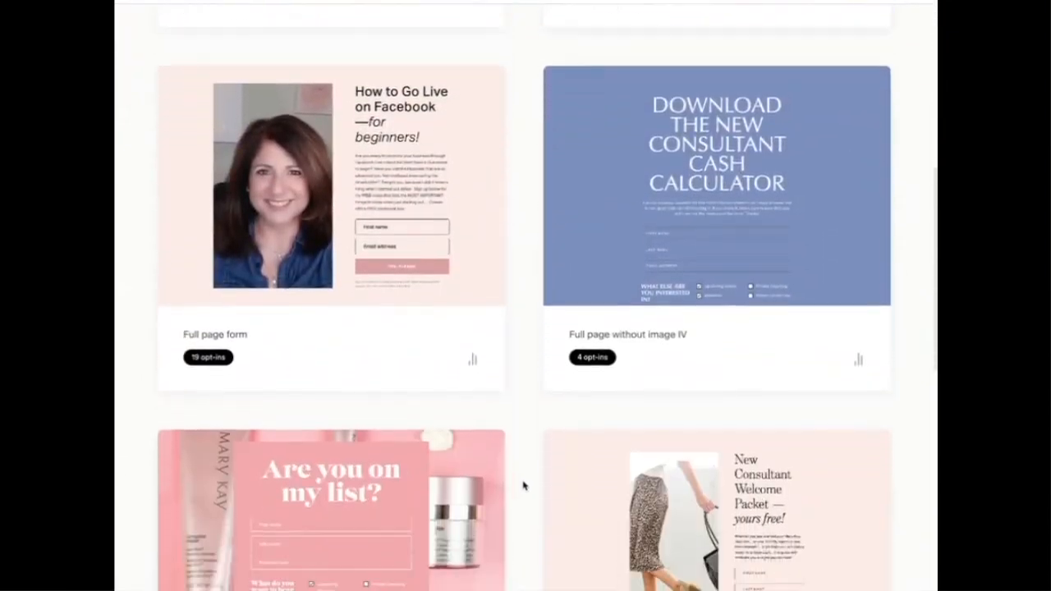
pyautogui.scroll(-4, 523, 485)
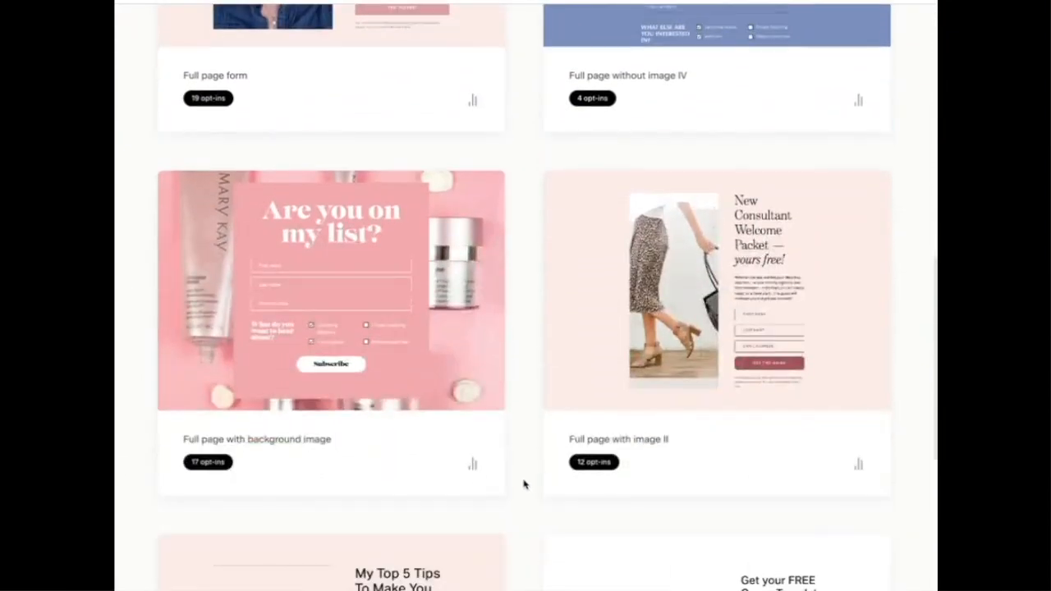
pyautogui.scroll(-4, 523, 485)
pyautogui.scroll(-2, 525, 486)
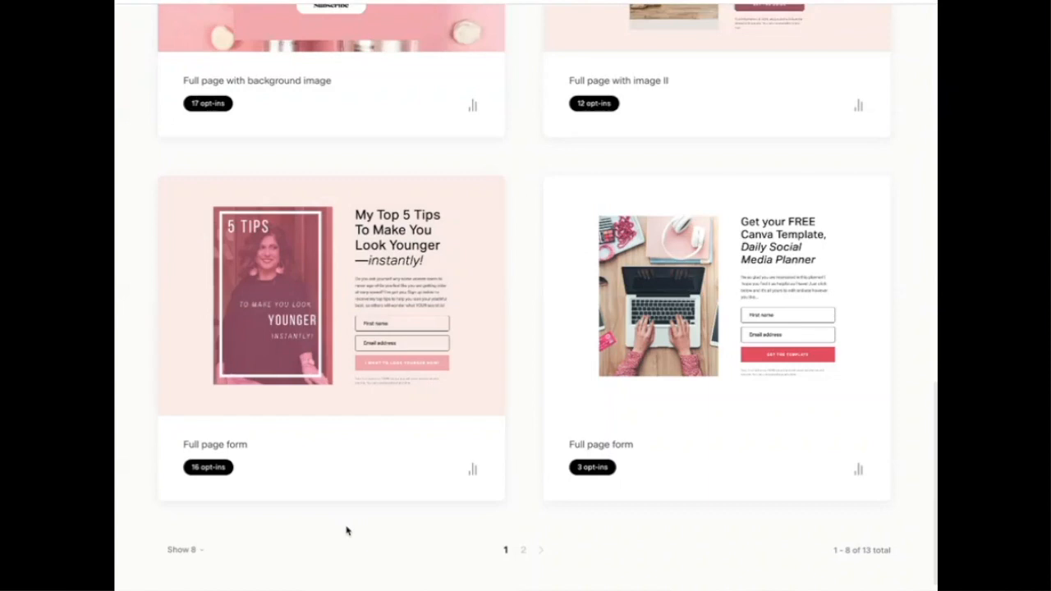
pyautogui.click(524, 553)
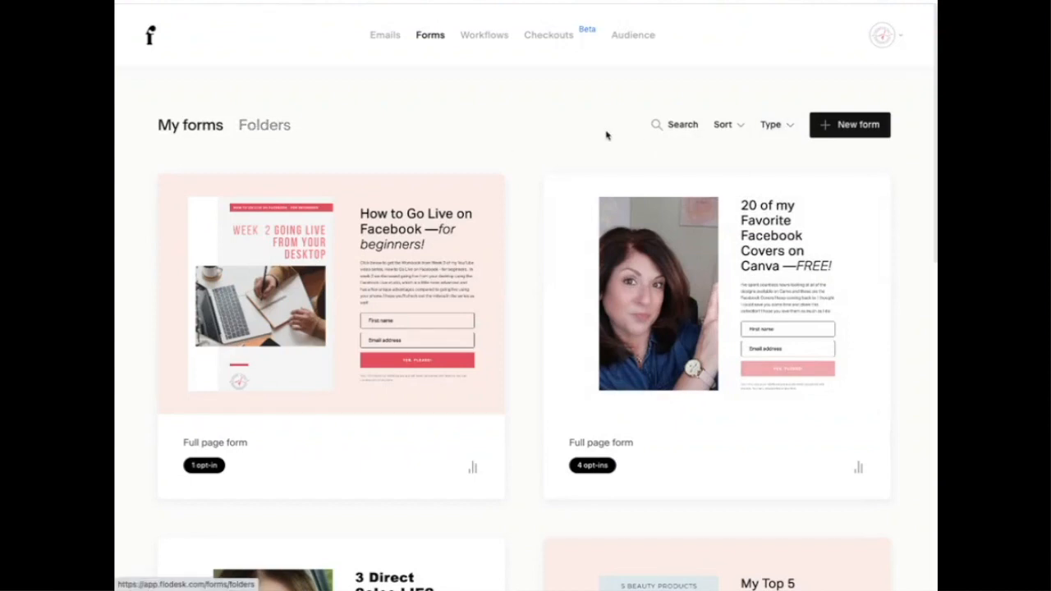
# Start a new form, check the Popup and Inline types, and choose the Full page type.
pyautogui.click(843, 127)
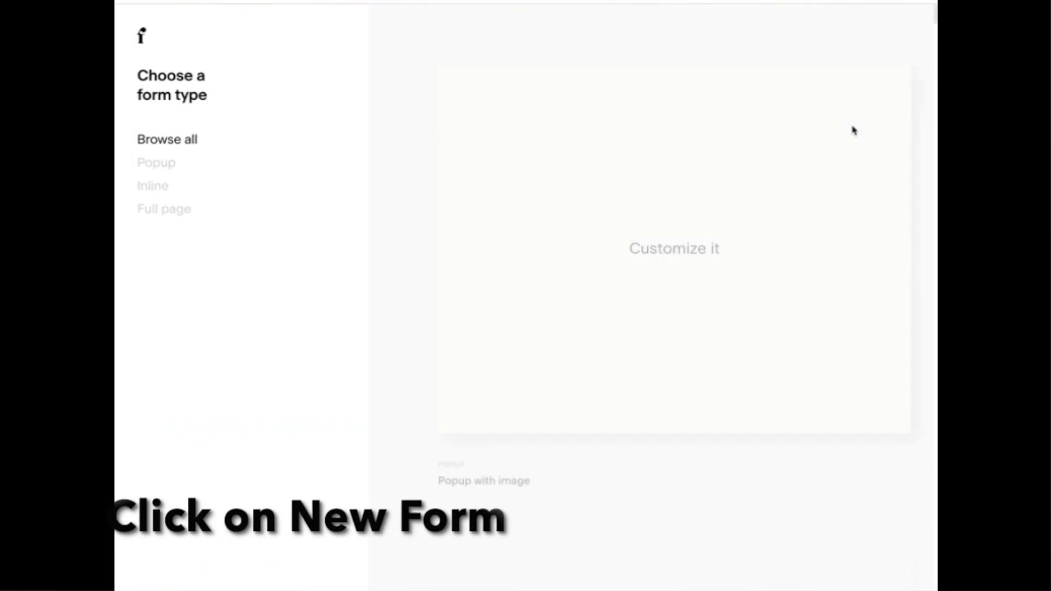
pyautogui.click(155, 168)
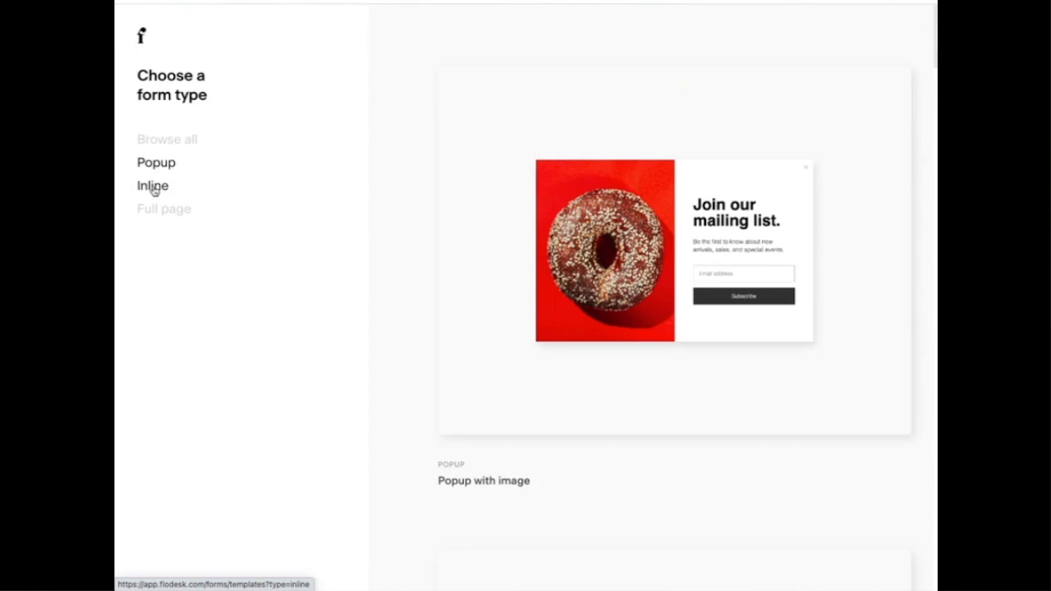
pyautogui.click(153, 189)
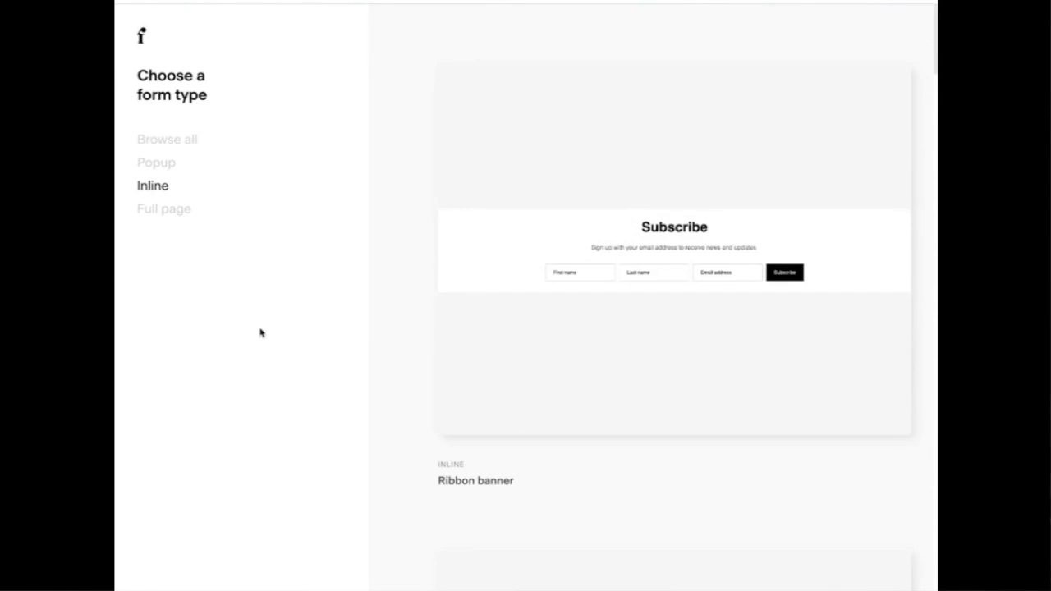
pyautogui.click(165, 215)
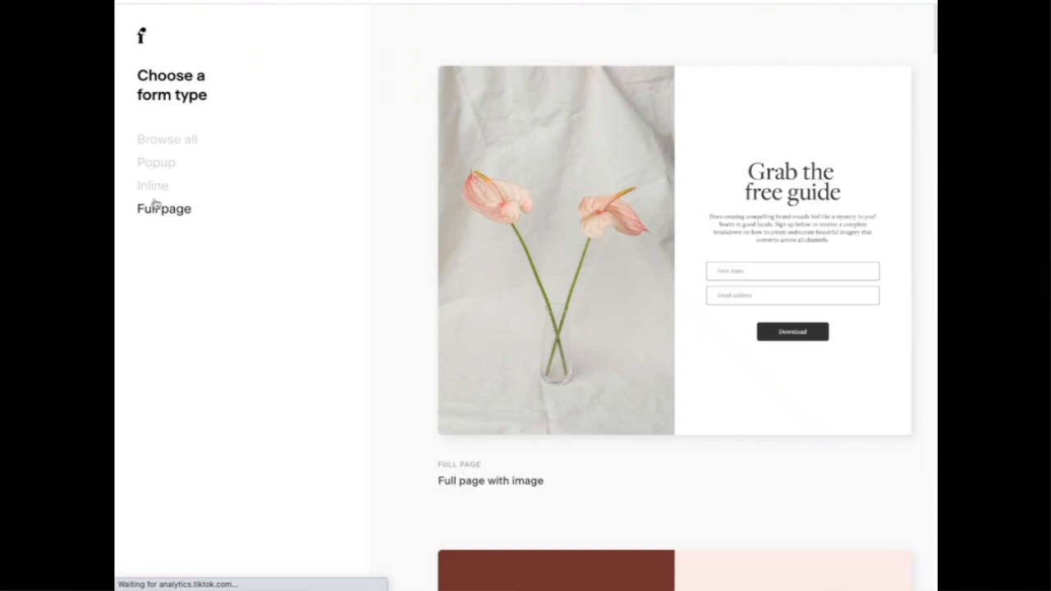
# Look through the full-page form templates, from those with an image to those without one and the background-image design.
pyautogui.moveTo(773, 328)
pyautogui.scroll(-3, 368, 500)
pyautogui.scroll(-3, 367, 503)
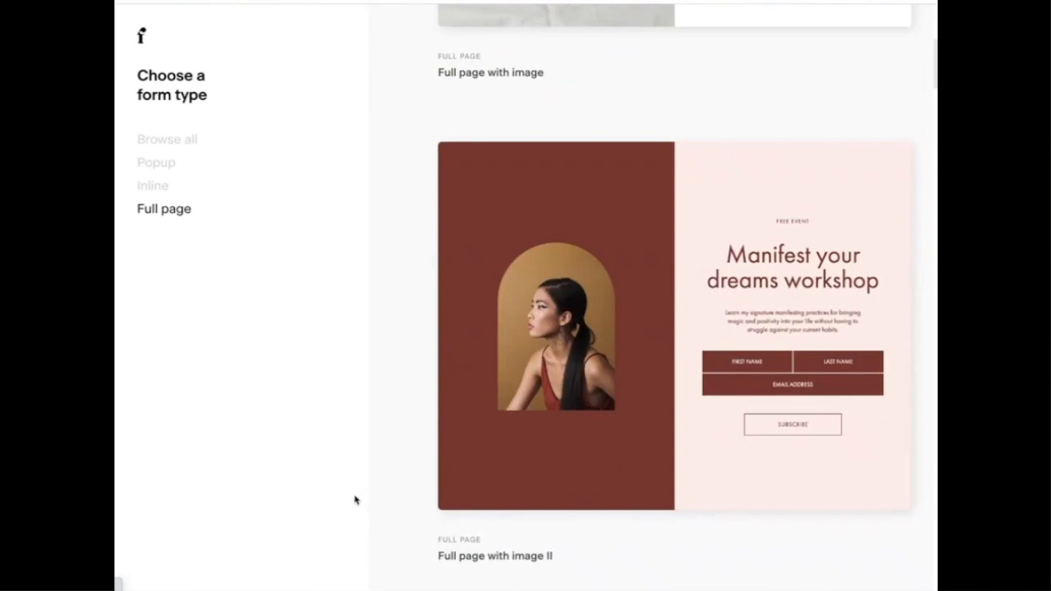
pyautogui.scroll(-5, 355, 500)
pyautogui.scroll(-5, 354, 499)
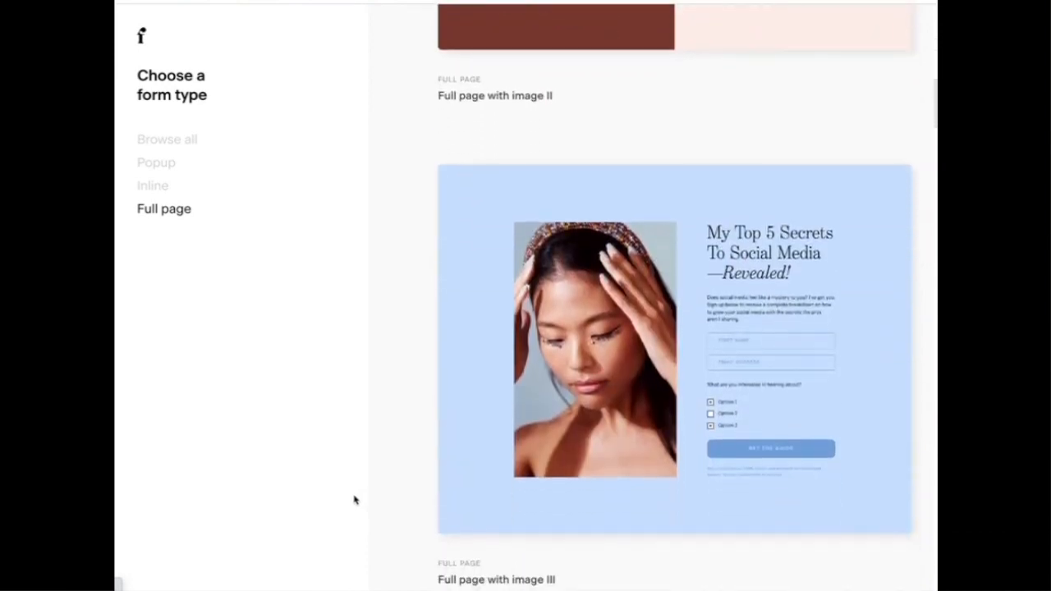
pyautogui.scroll(-6, 353, 500)
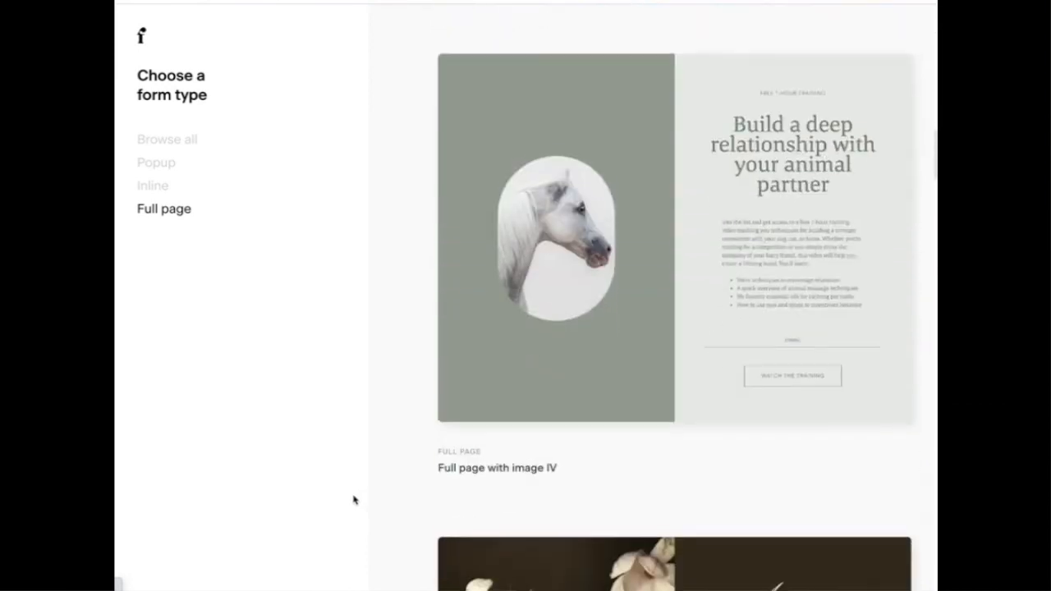
pyautogui.scroll(-8, 354, 500)
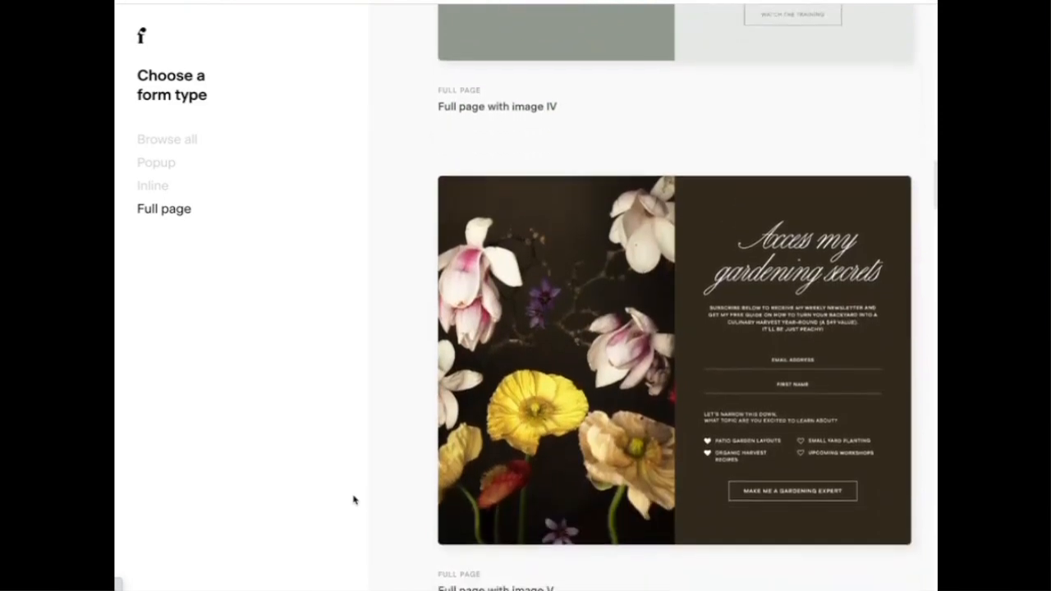
pyautogui.scroll(-6, 355, 498)
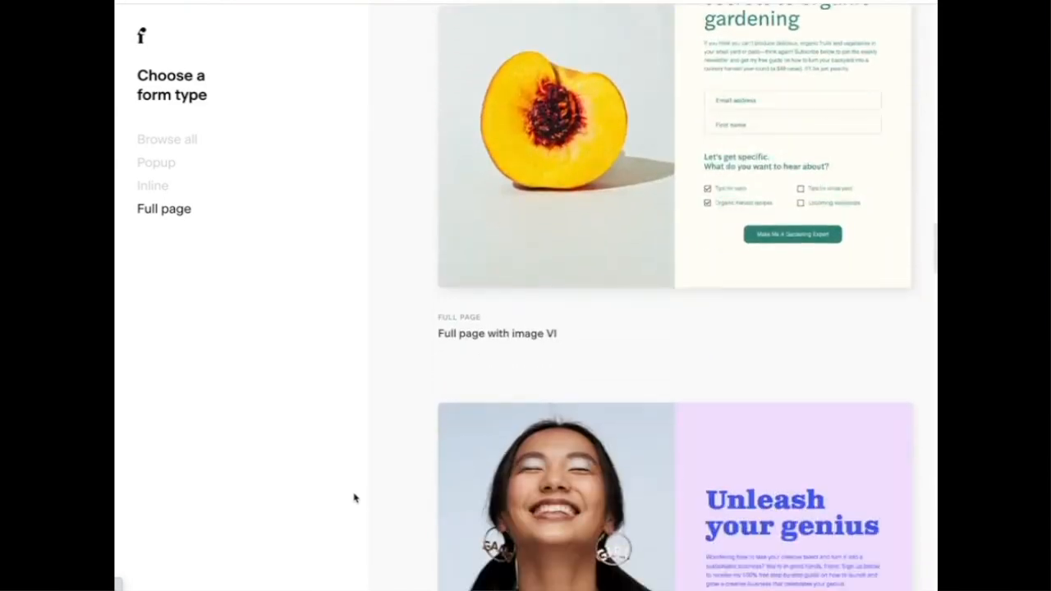
pyautogui.scroll(-10, 354, 498)
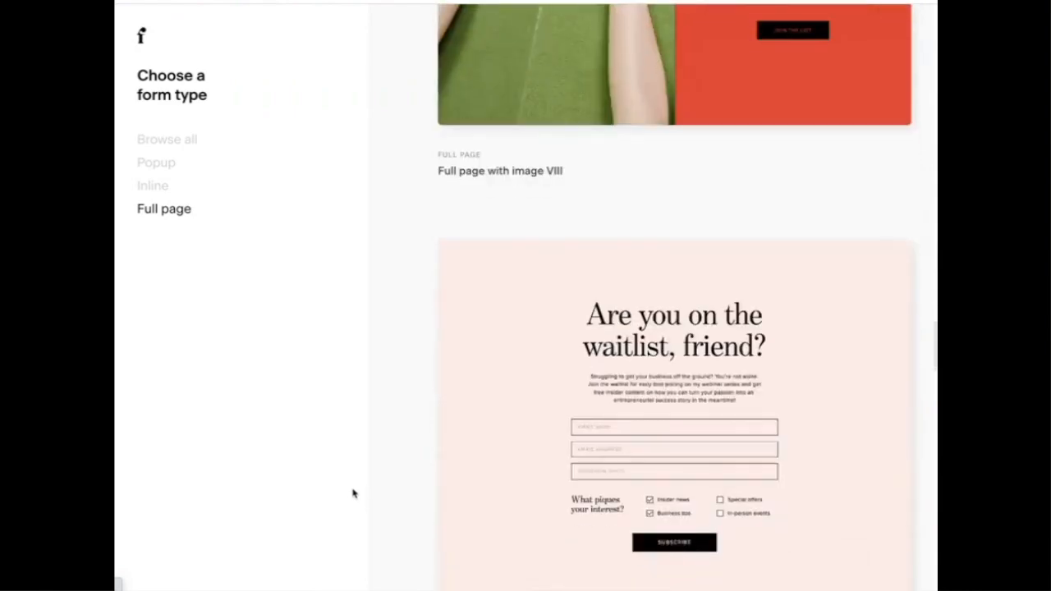
pyautogui.scroll(-8, 354, 493)
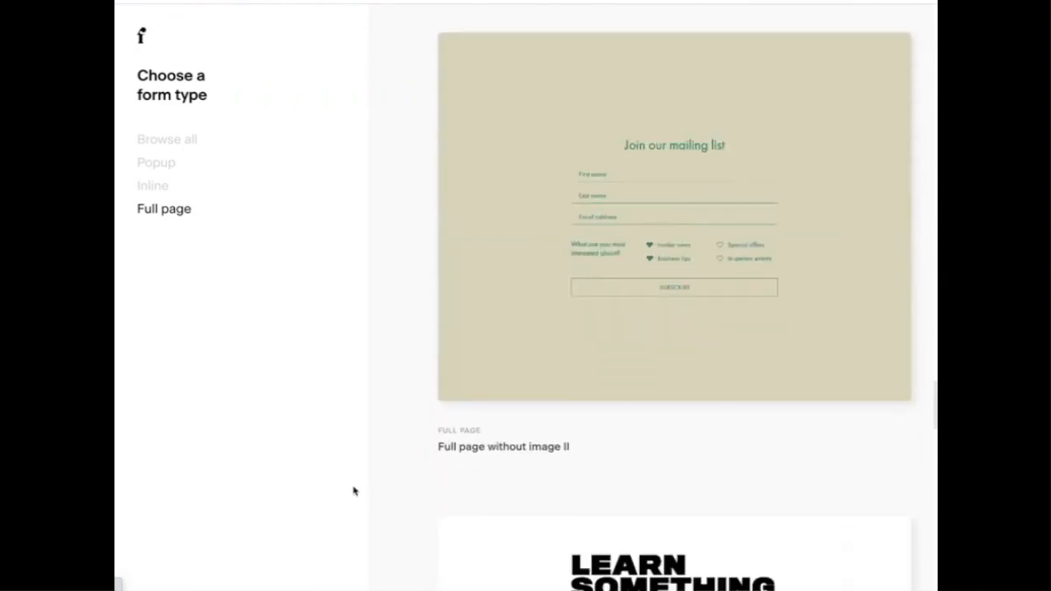
pyautogui.scroll(-15, 353, 491)
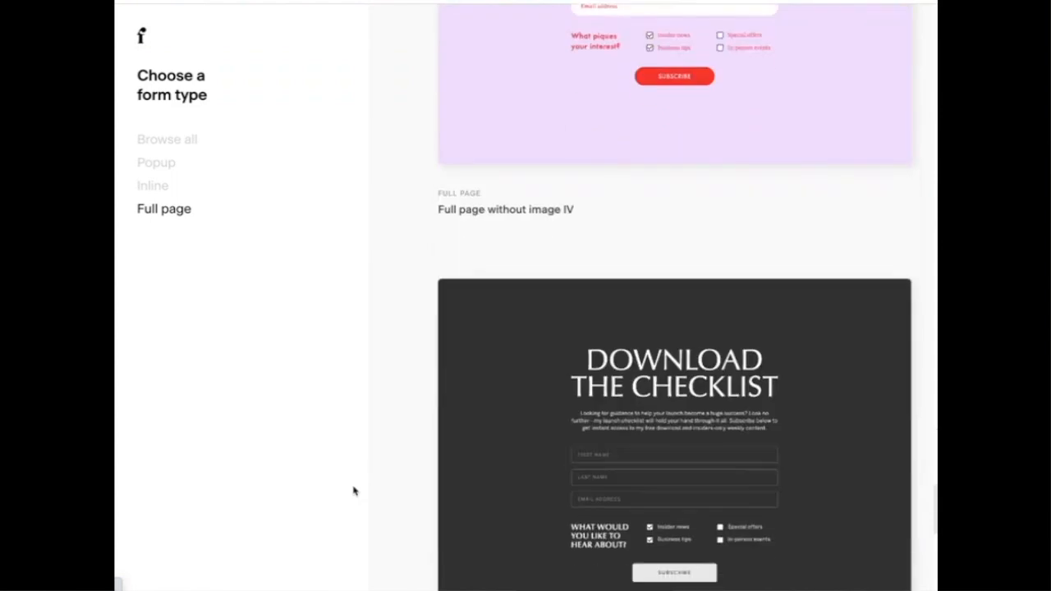
pyautogui.scroll(-8, 353, 491)
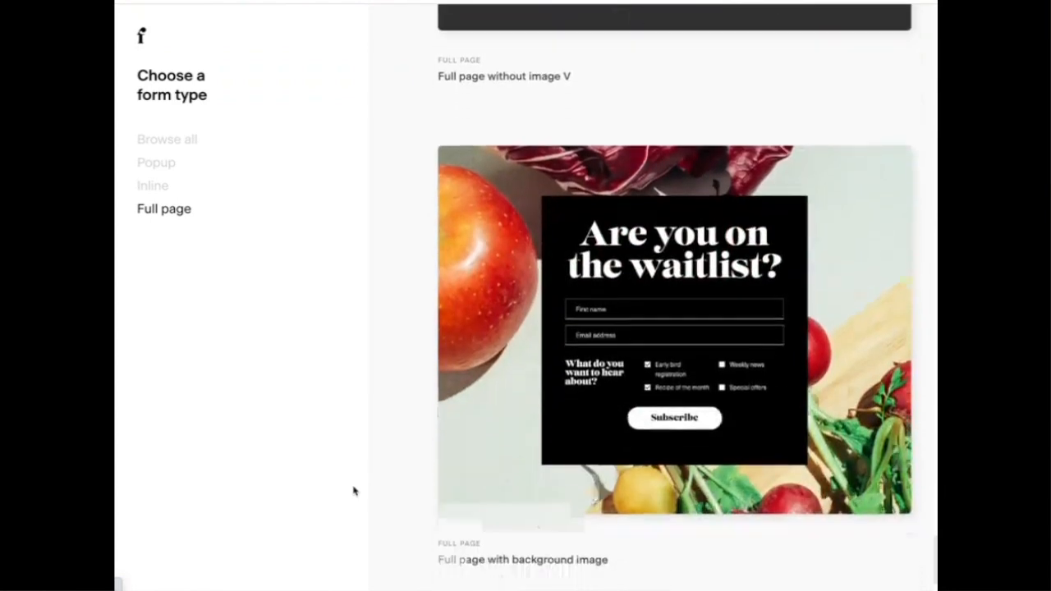
pyautogui.scroll(-1, 354, 491)
pyautogui.scroll(3, 354, 491)
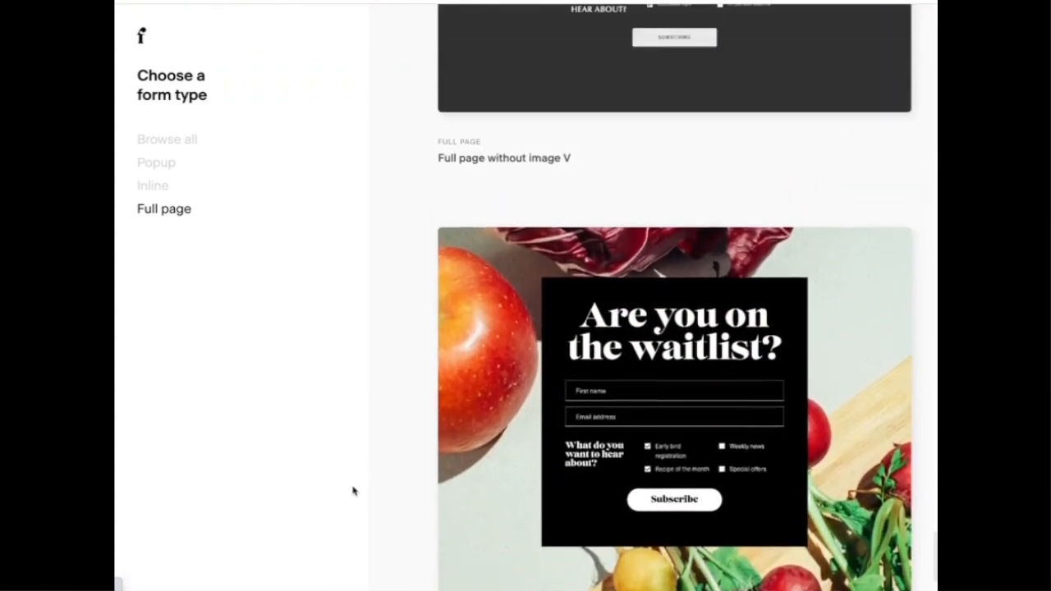
pyautogui.scroll(7, 354, 491)
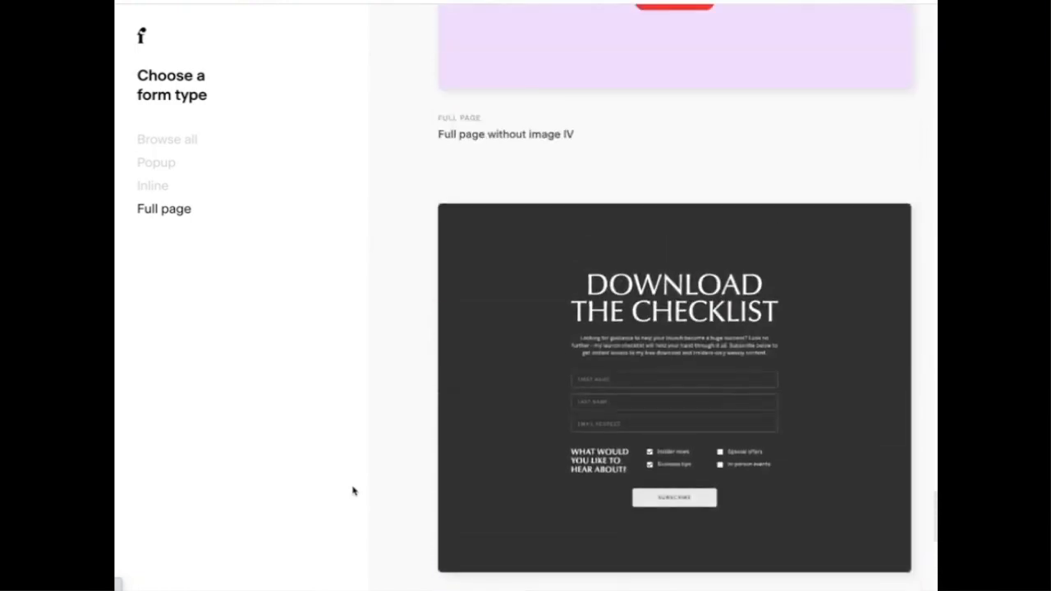
pyautogui.scroll(14, 354, 491)
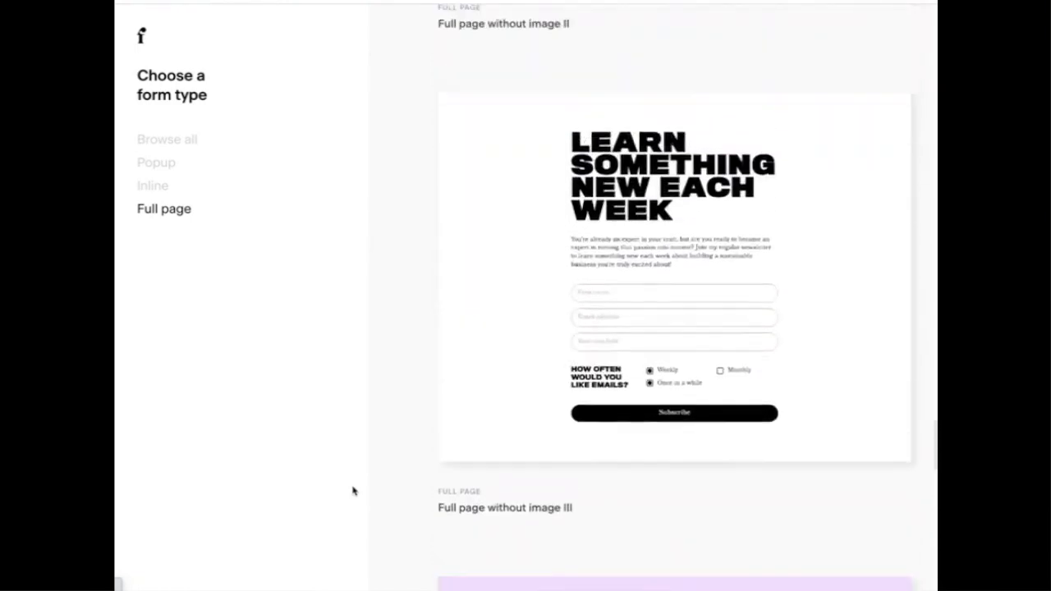
pyautogui.scroll(15, 353, 491)
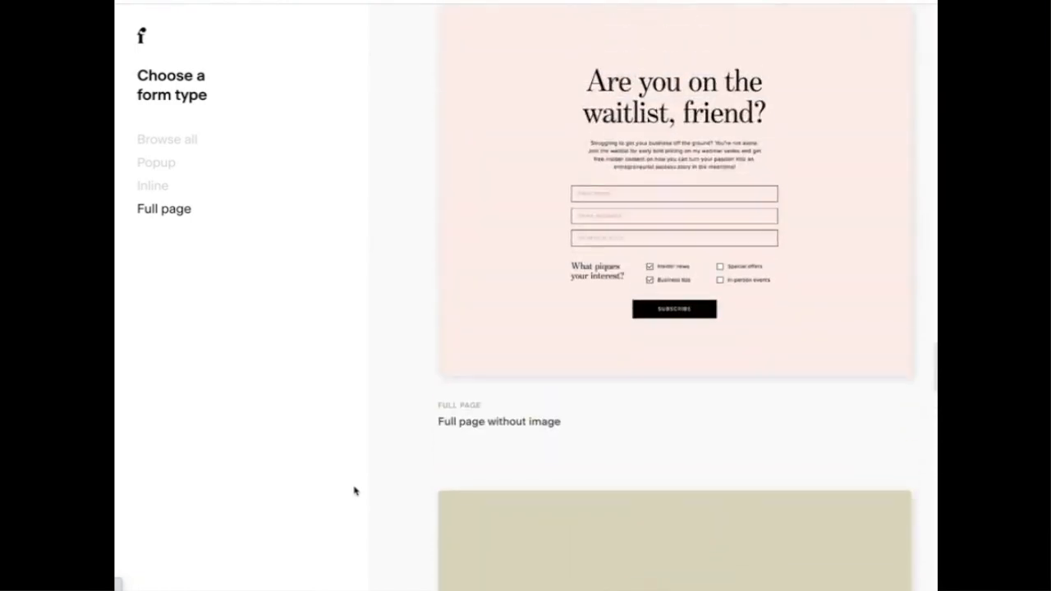
pyautogui.scroll(9, 354, 491)
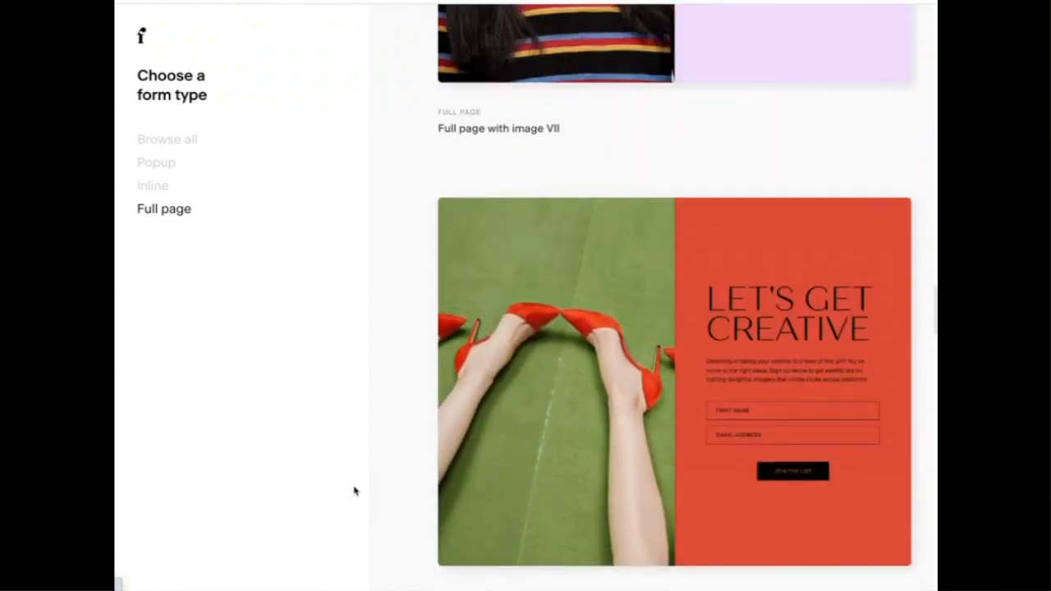
# Create the form from the "Let's Get Creative" template, Full page with image VIII, and assign it to the "Email List" segment.
pyautogui.moveTo(648, 419)
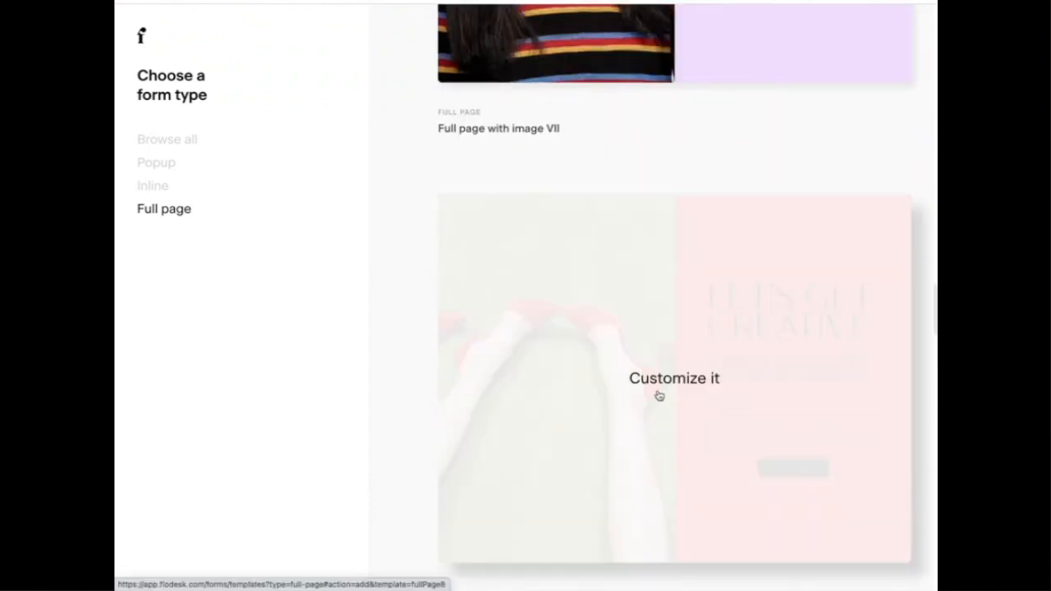
pyautogui.click(659, 381)
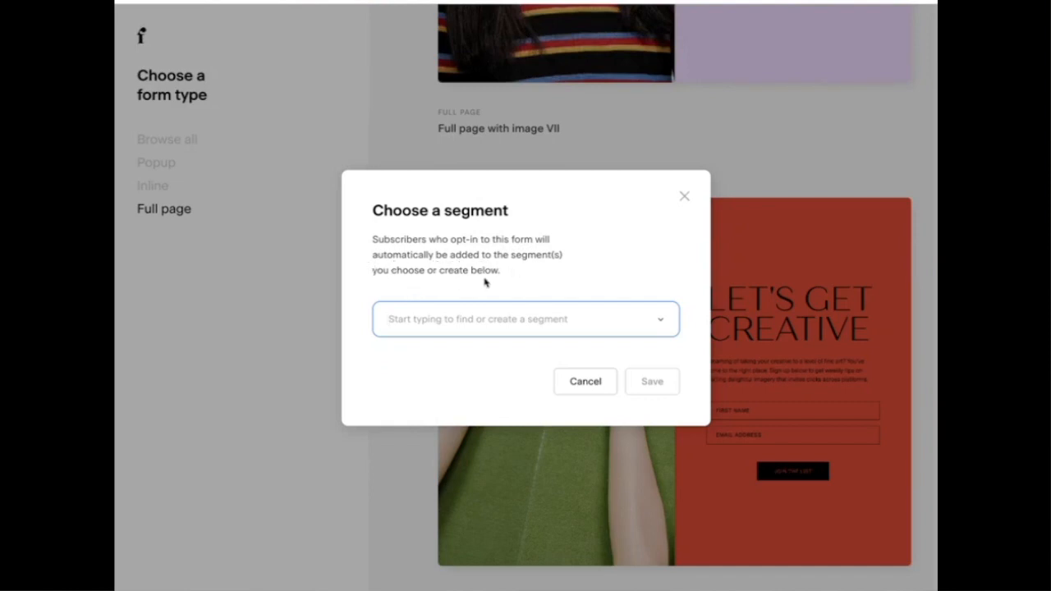
pyautogui.click(657, 321)
pyautogui.click(413, 372)
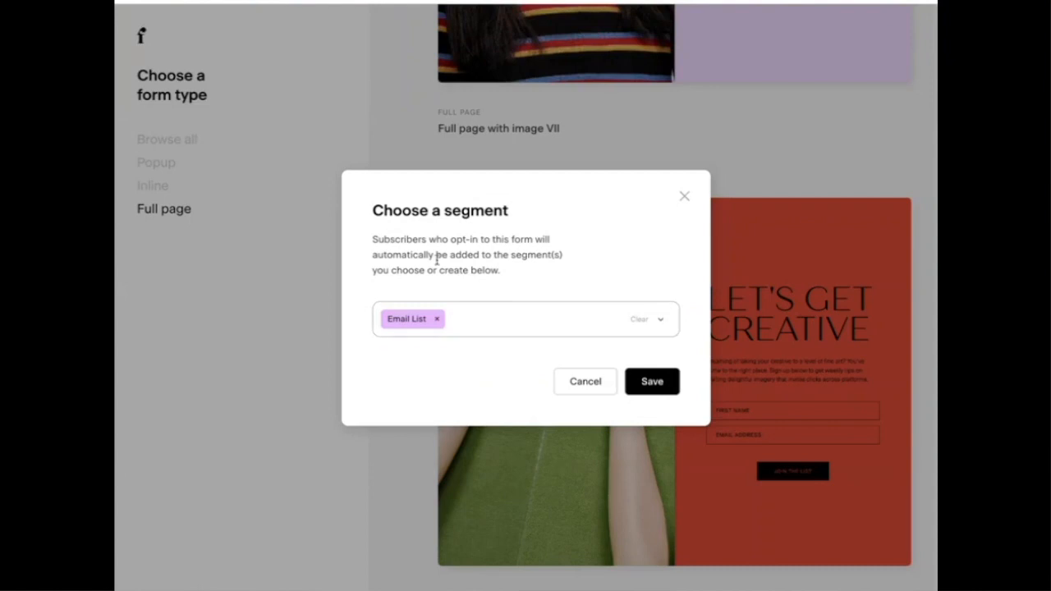
pyautogui.click(655, 381)
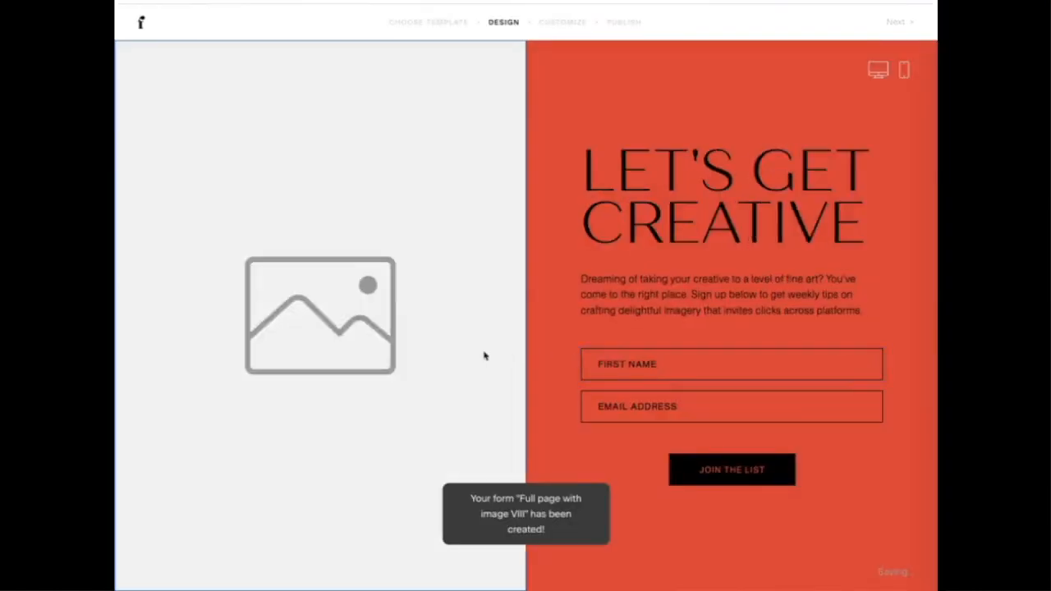
# Fill the form's image placeholder with the Unsplash photo of purple bottles and a seashell, found by searching for "essential oils".
pyautogui.click(322, 315)
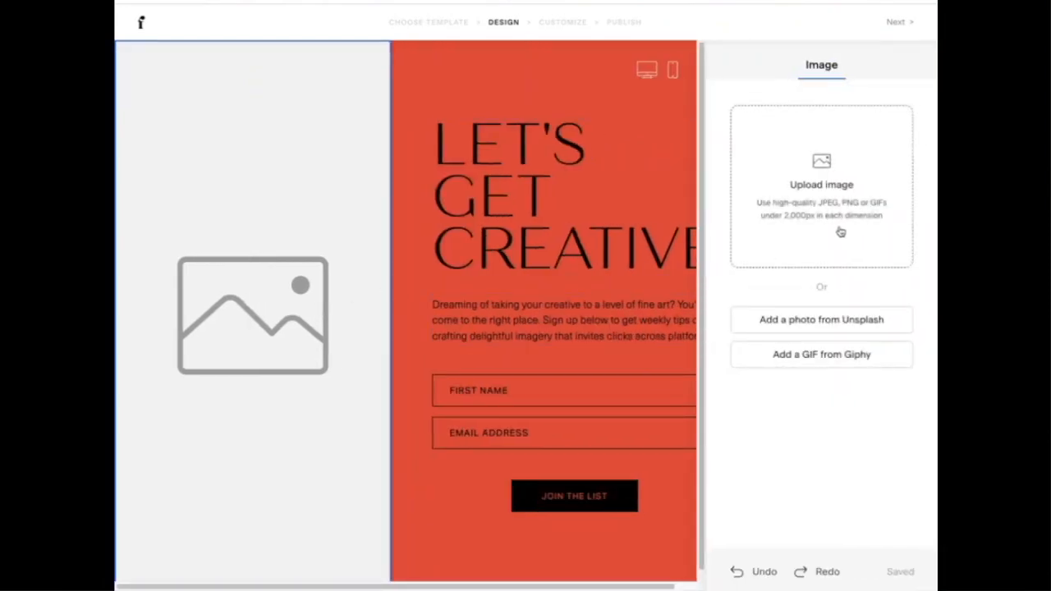
pyautogui.click(824, 168)
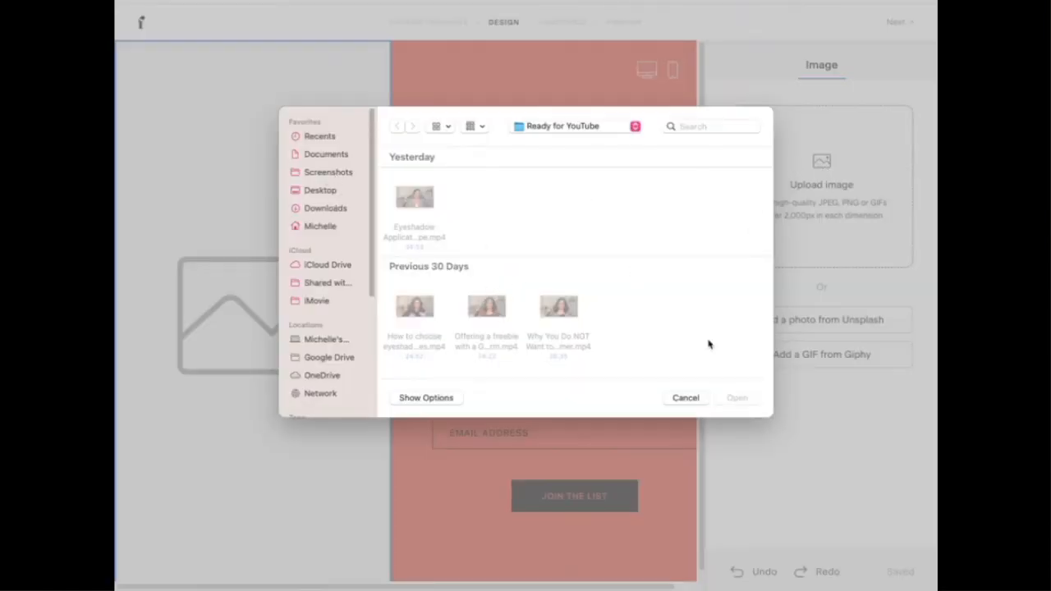
pyautogui.click(688, 400)
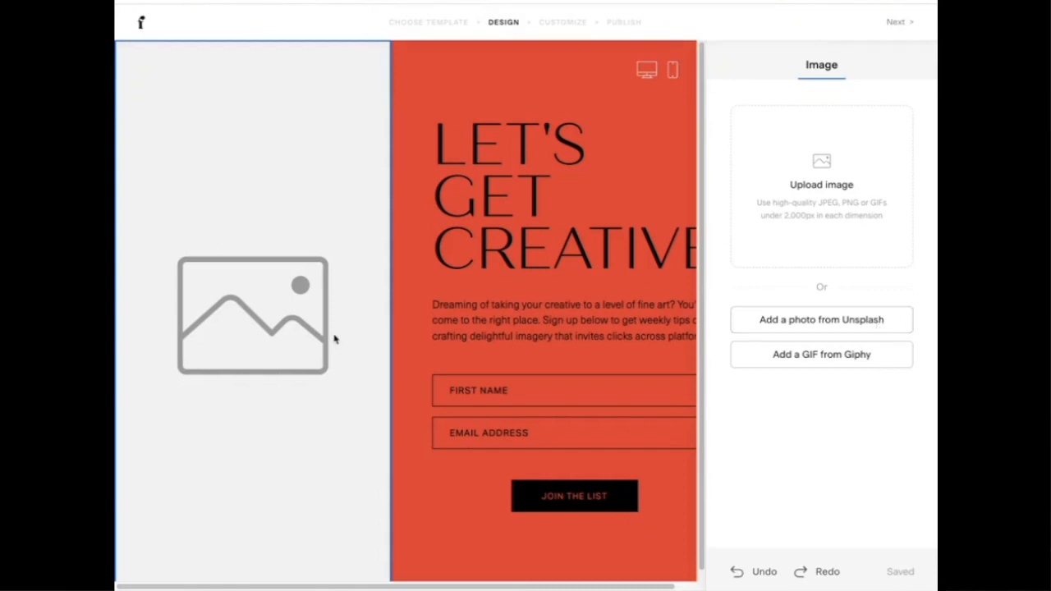
pyautogui.click(841, 328)
pyautogui.click(450, 188)
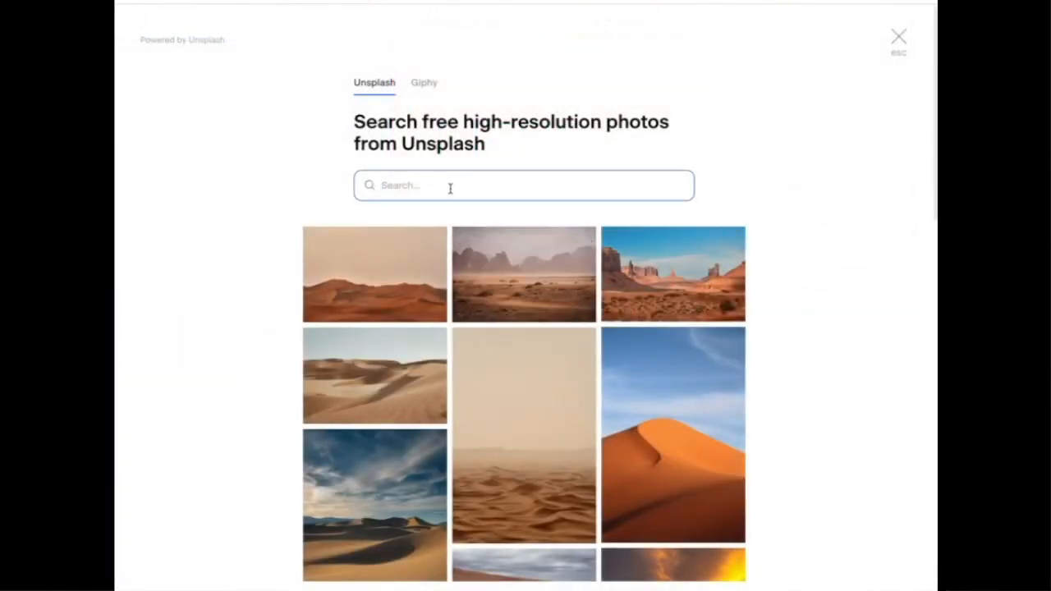
pyautogui.write('essential oils')
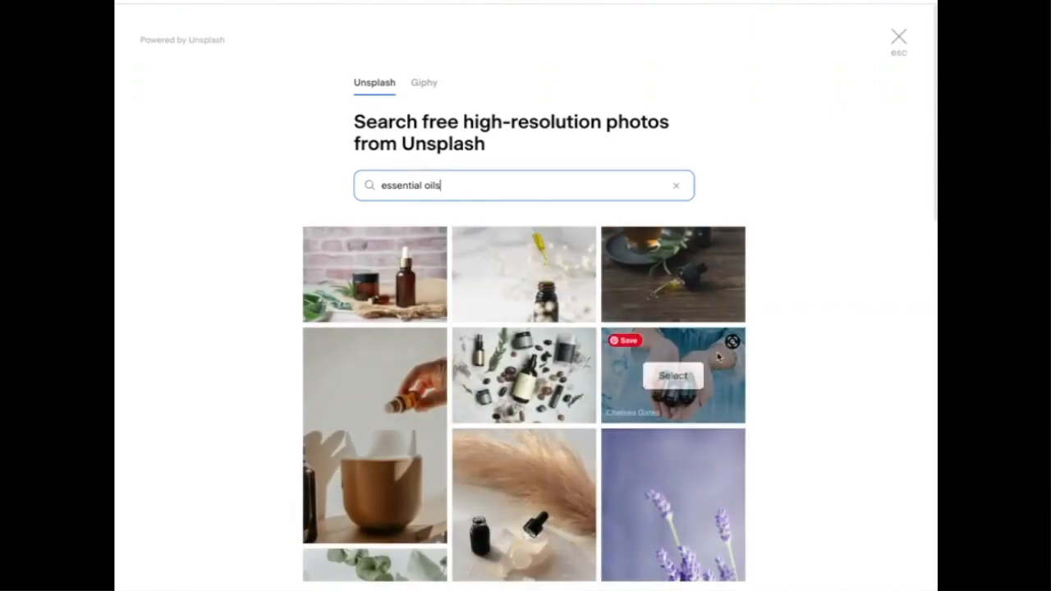
pyautogui.scroll(-2, 863, 488)
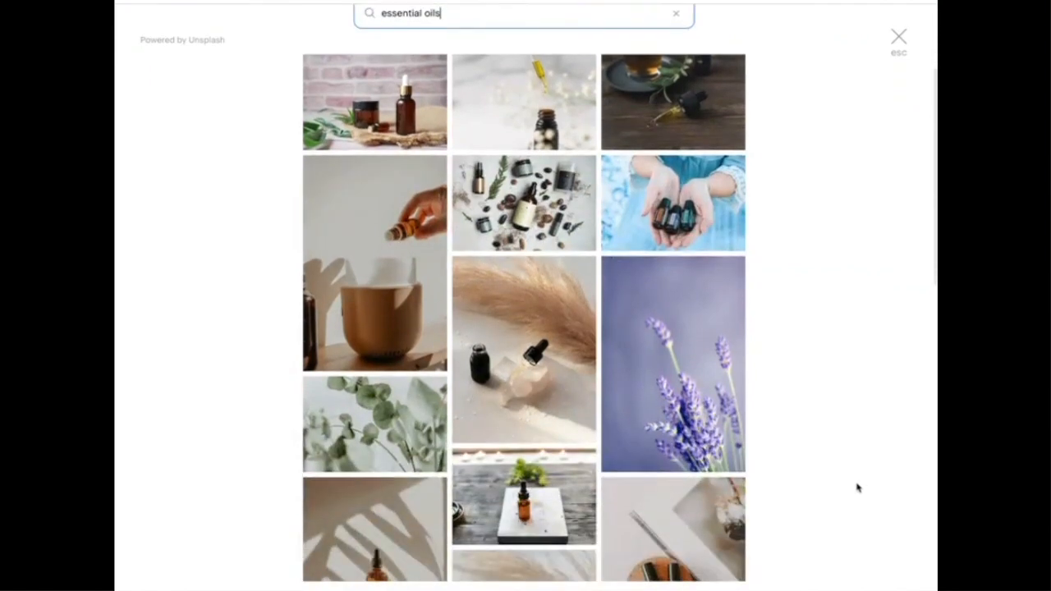
pyautogui.scroll(-3, 856, 486)
pyautogui.scroll(-3, 855, 485)
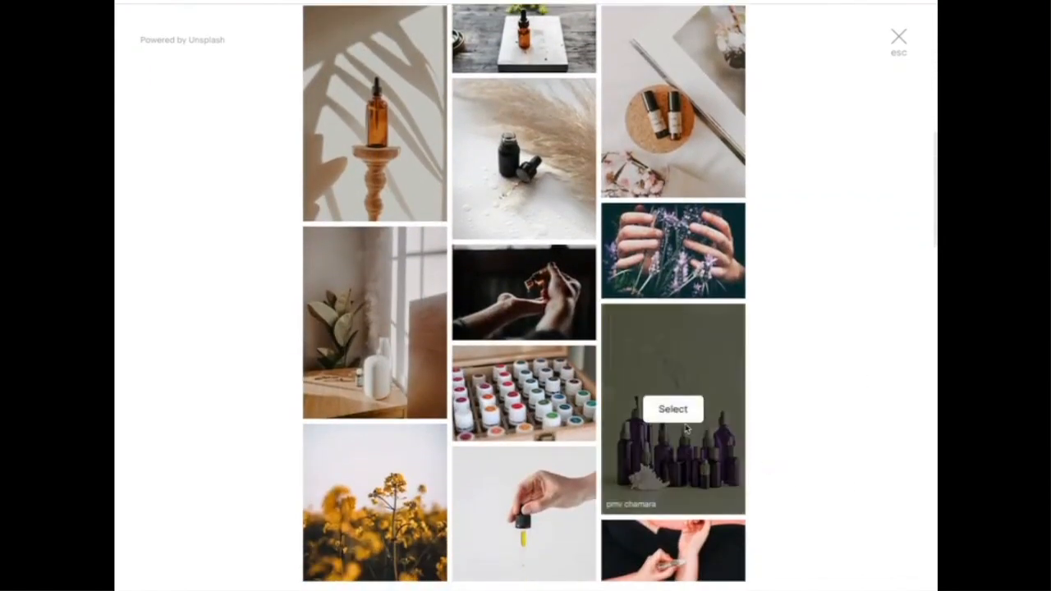
pyautogui.click(674, 408)
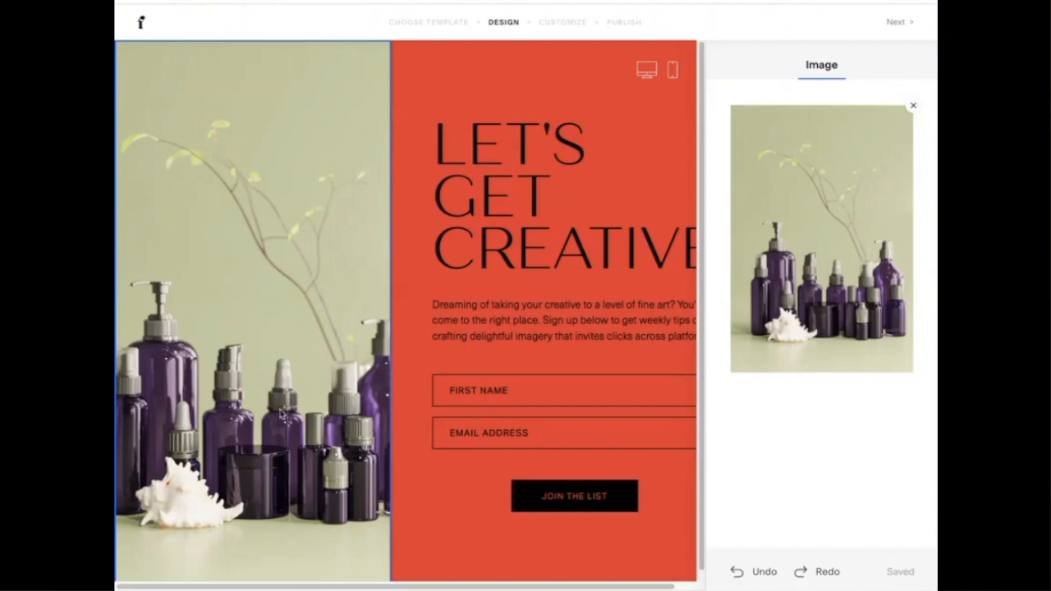
# Set the form's background color to olive green #AAA77C.
pyautogui.click(423, 89)
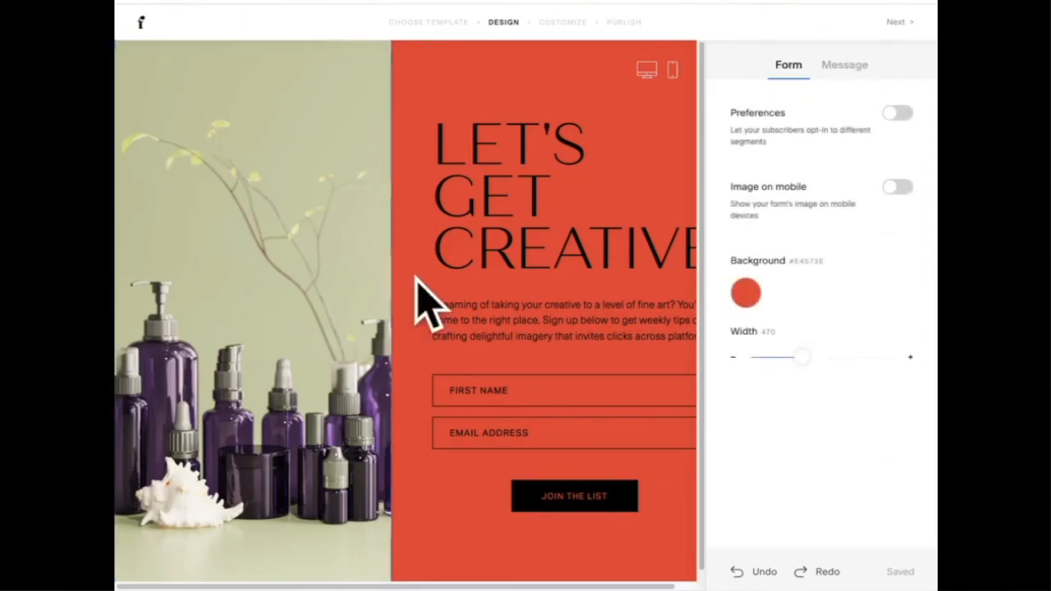
pyautogui.click(224, 241)
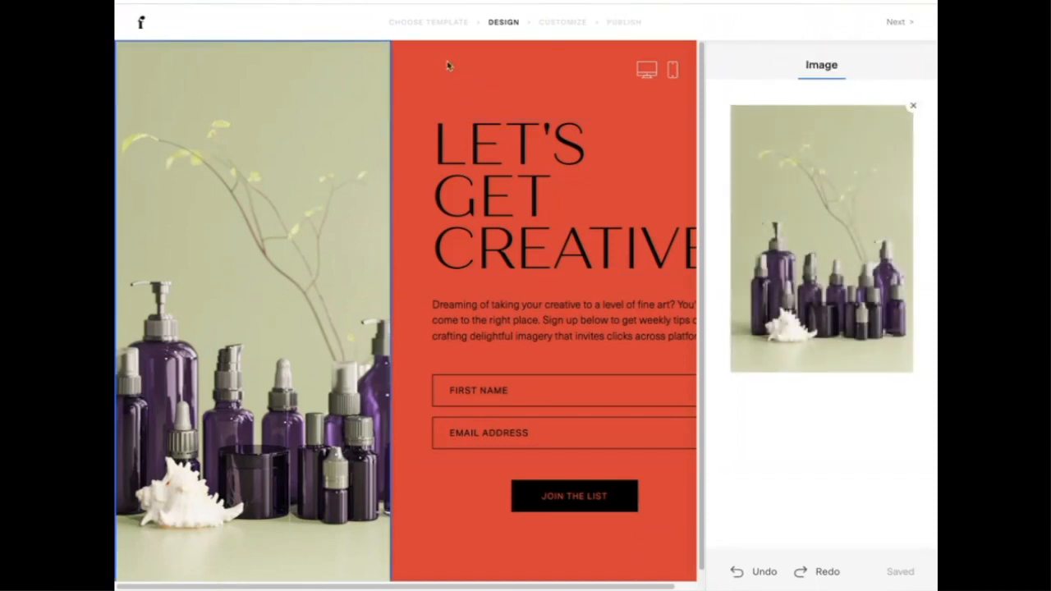
pyautogui.click(457, 81)
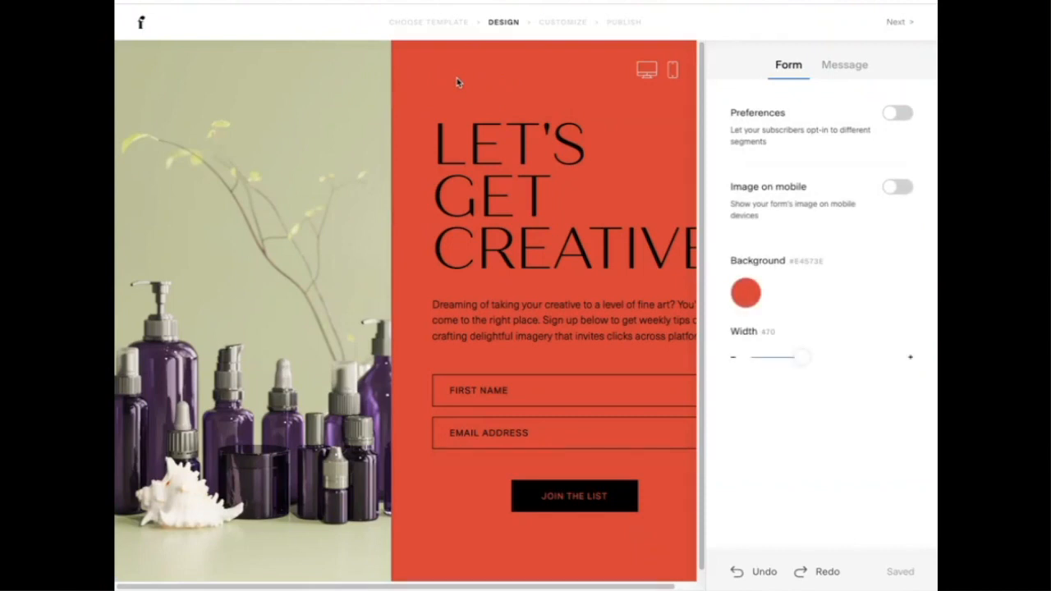
pyautogui.click(746, 296)
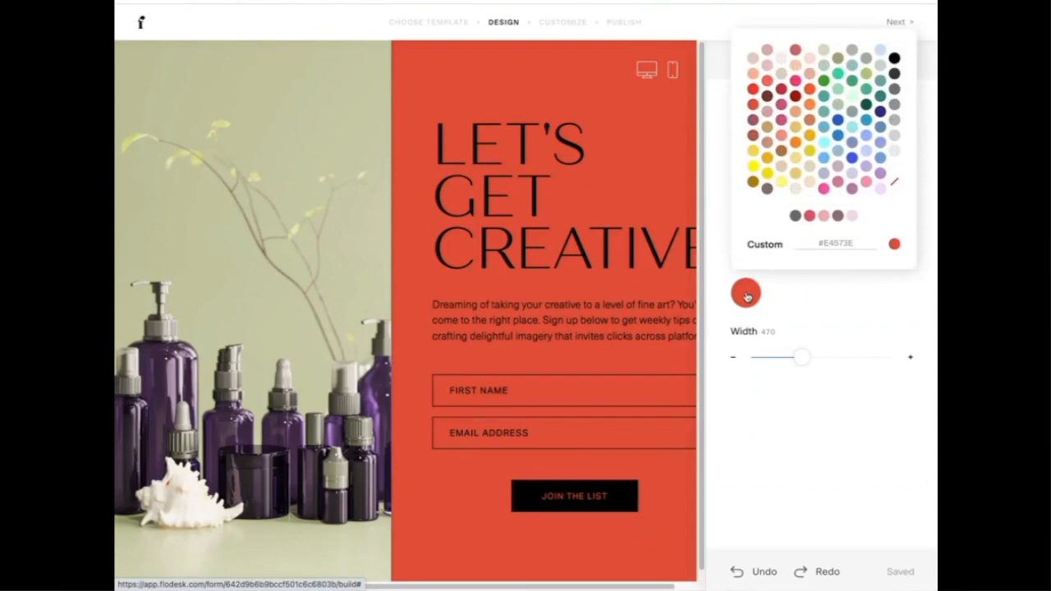
pyautogui.click(838, 59)
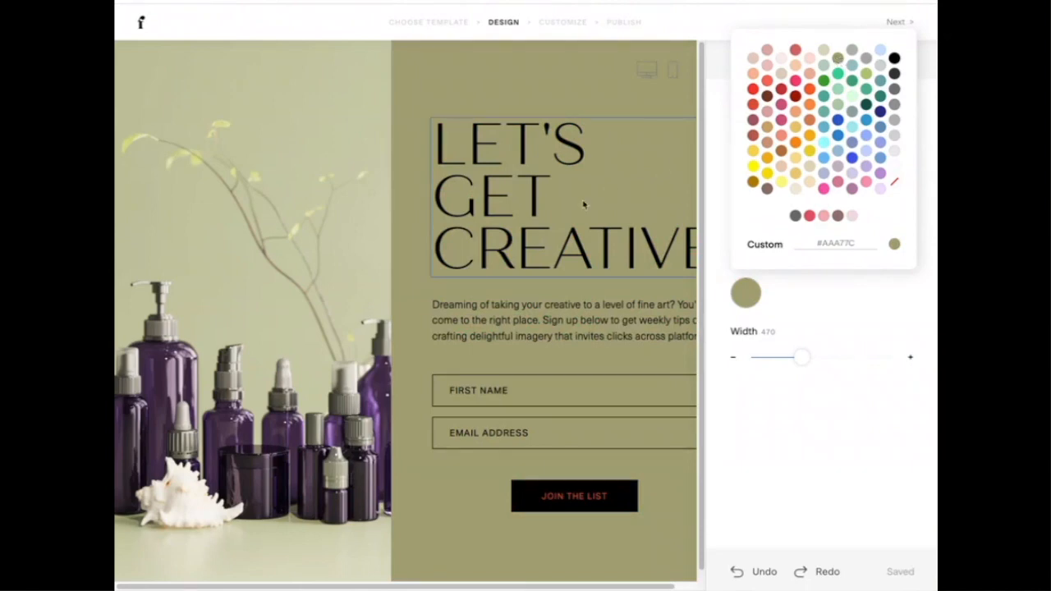
# Select the "Let's Get Creative" heading and examine its available font families and weights.
pyautogui.click(509, 197)
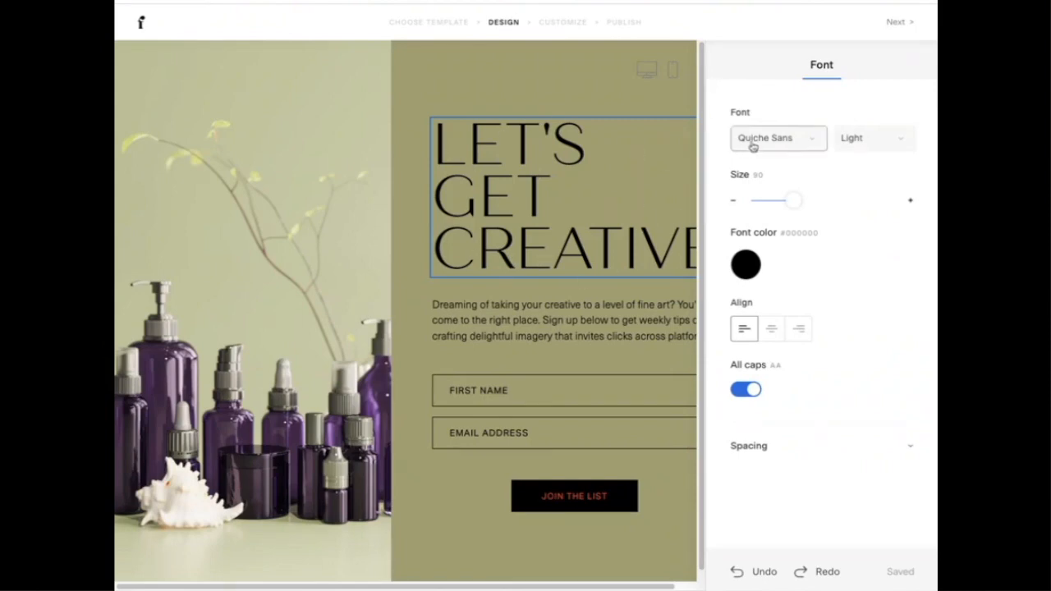
pyautogui.click(807, 144)
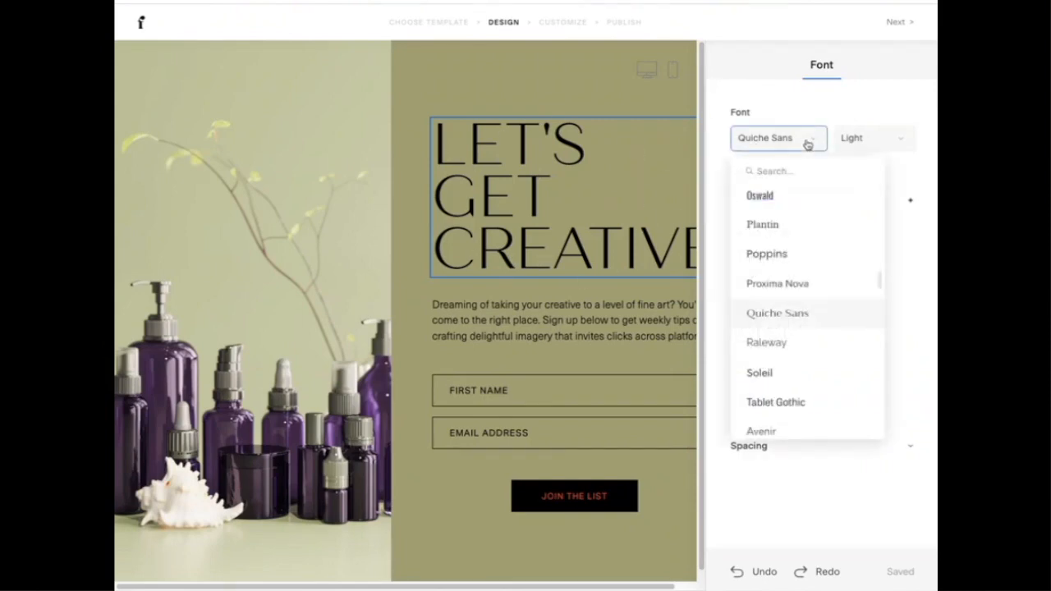
pyautogui.click(903, 141)
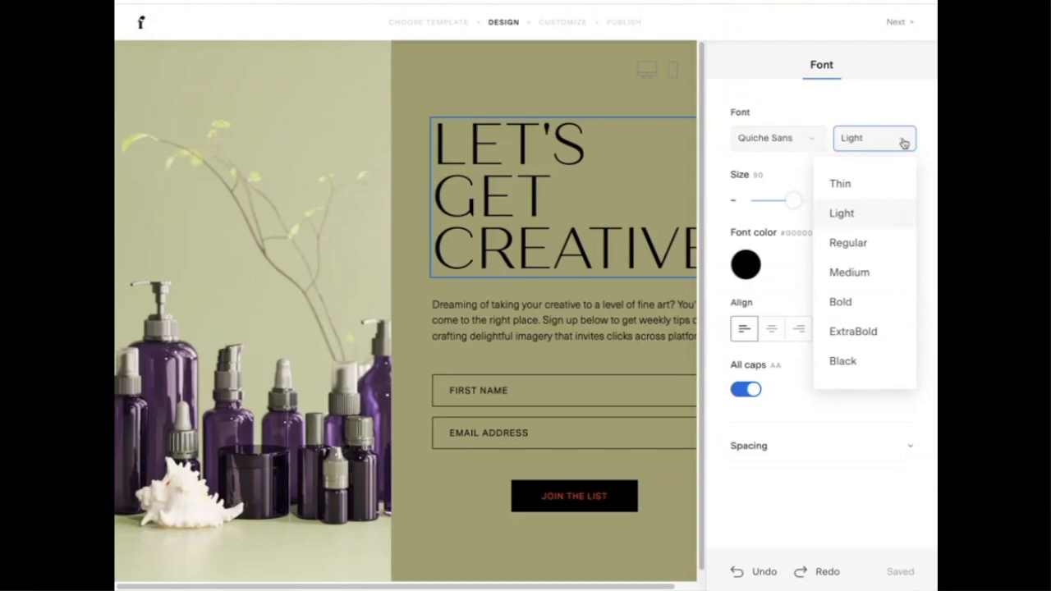
pyautogui.click(870, 101)
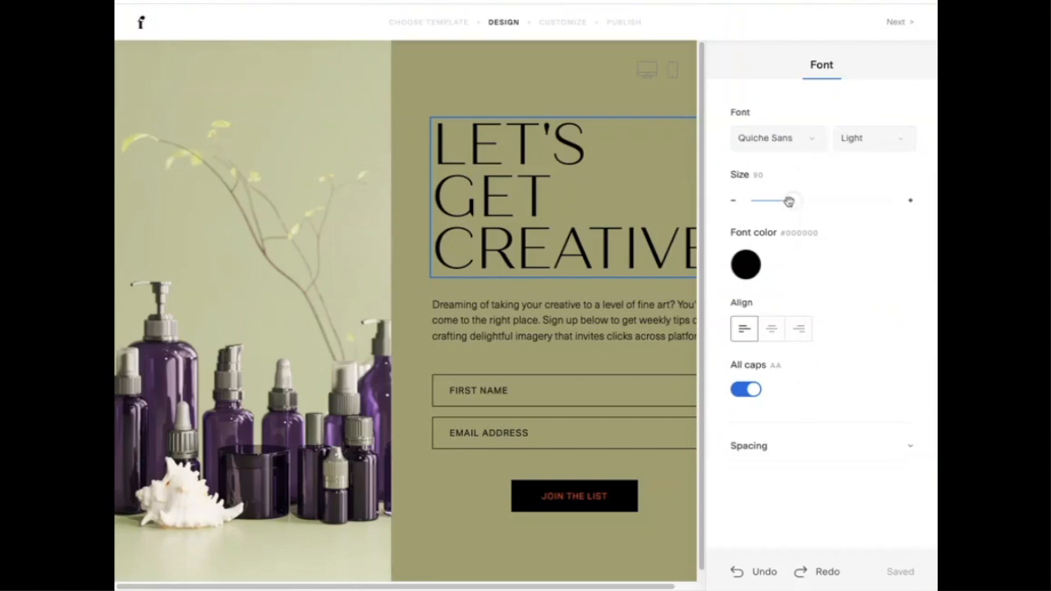
# Try size 86 and the pale pink font color #FBDFD9 on the heading, and undo both changes.
pyautogui.moveTo(789, 201)
pyautogui.mouseDown()
pyautogui.moveTo(819, 199)
pyautogui.moveTo(779, 202)
pyautogui.moveTo(788, 201)
pyautogui.mouseUp()
pyautogui.click(746, 264)
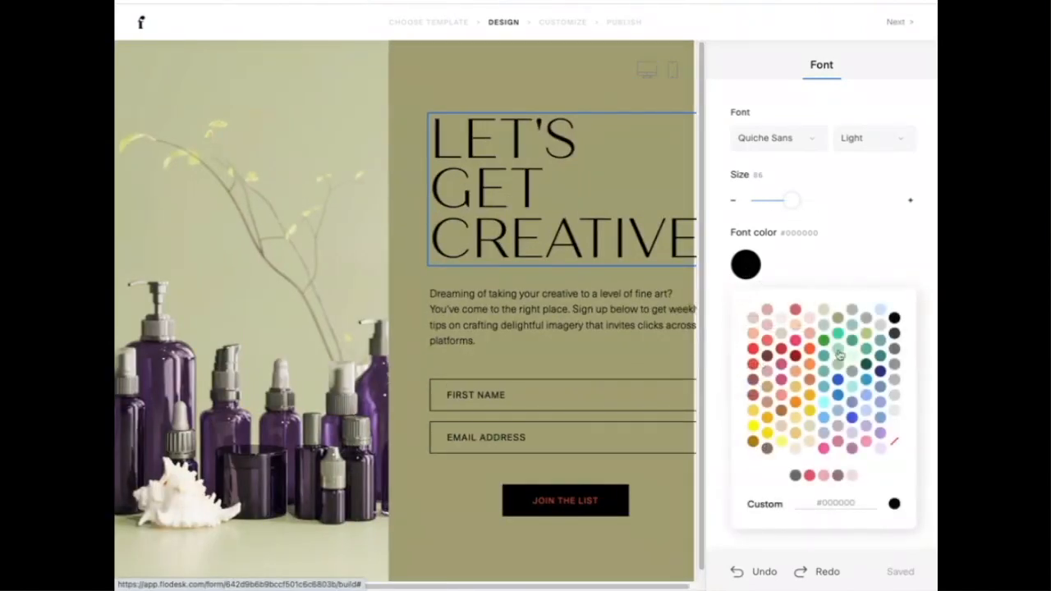
pyautogui.click(809, 319)
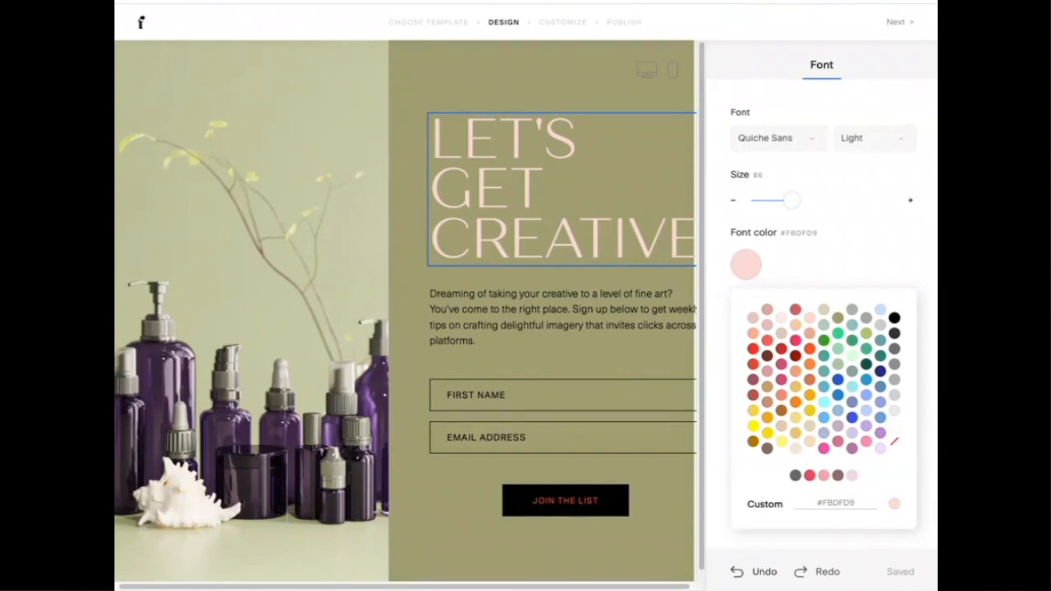
pyautogui.click(752, 573)
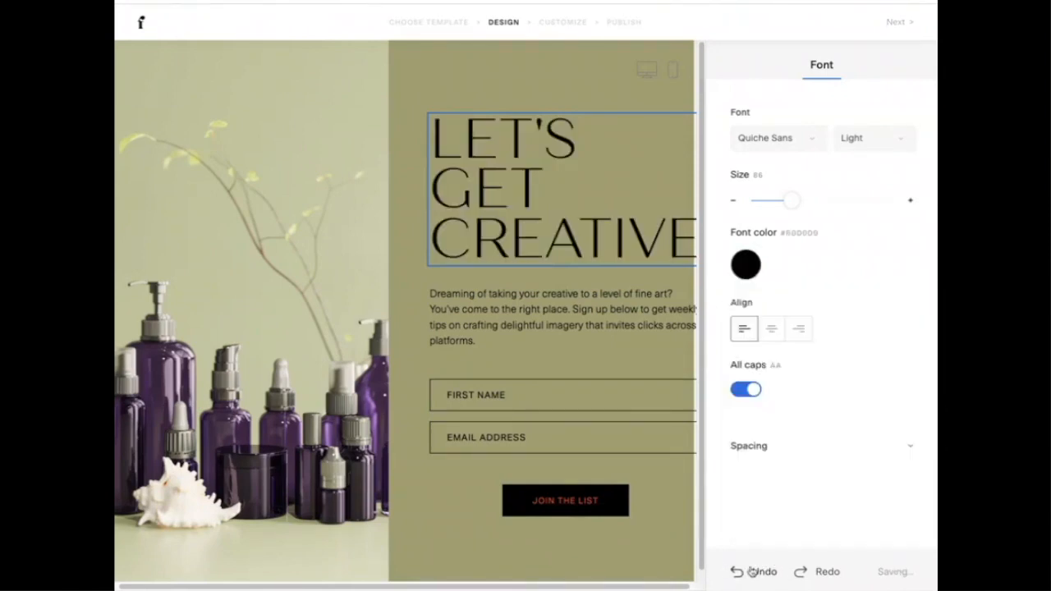
pyautogui.click(743, 573)
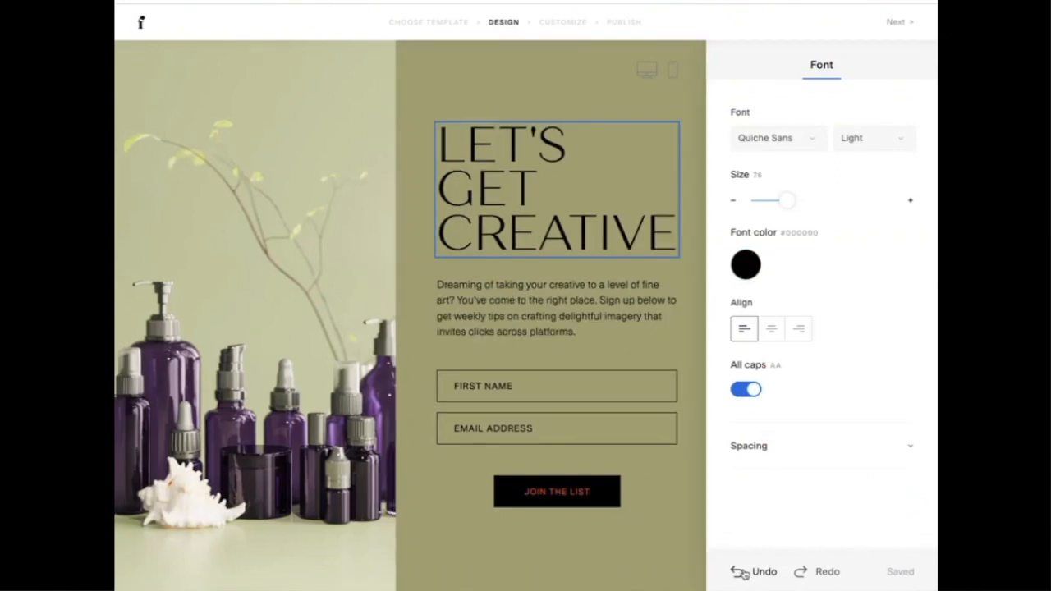
# Replace the heading text with "GET YOUR FREE ESSENTIAL OIL RECIPE COLLECTION" and reduce its font size to 46.
pyautogui.doubleClick(492, 189)
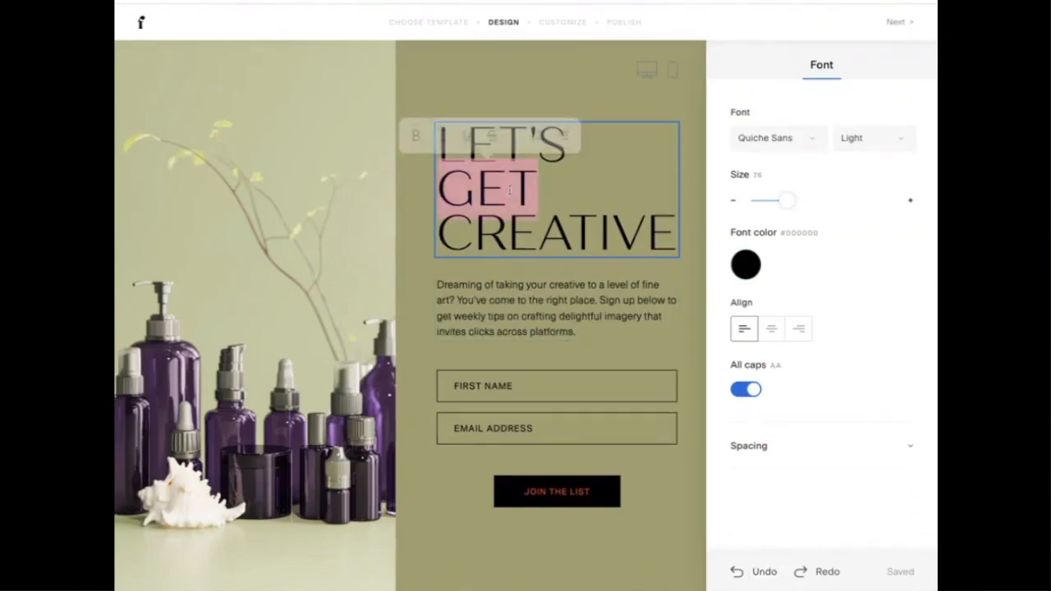
pyautogui.click(675, 234)
pyautogui.moveTo(675, 234); pyautogui.dragTo(426, 141)
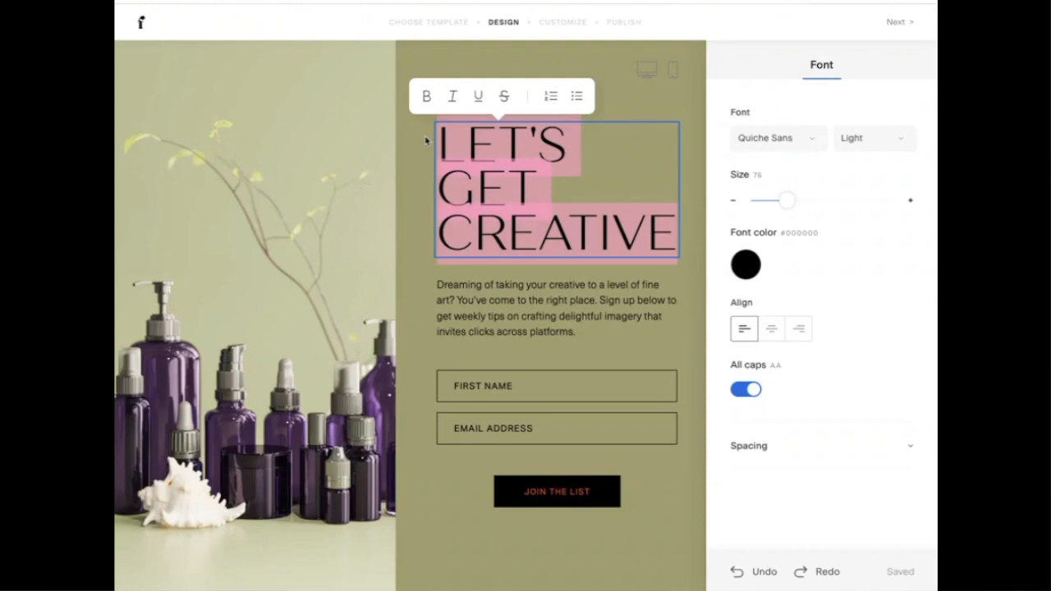
pyautogui.write('GET YOUR')
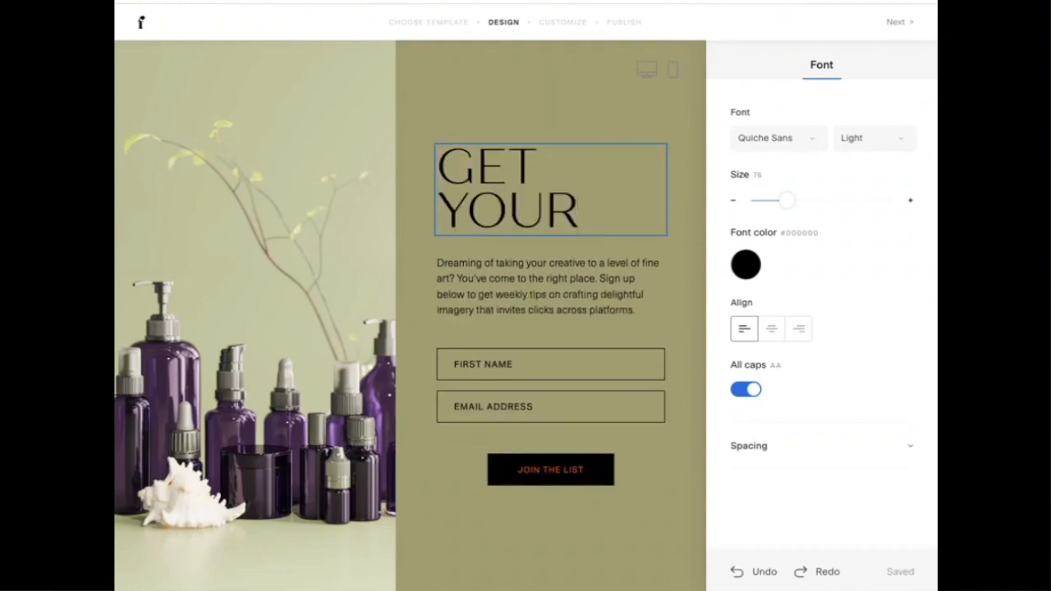
pyautogui.write('FREE')
pyautogui.press('BackSpace')
pyautogui.press('BackSpace')
pyautogui.press('BackSpace')
pyautogui.press('BackSpace')
pyautogui.write('FREE ')
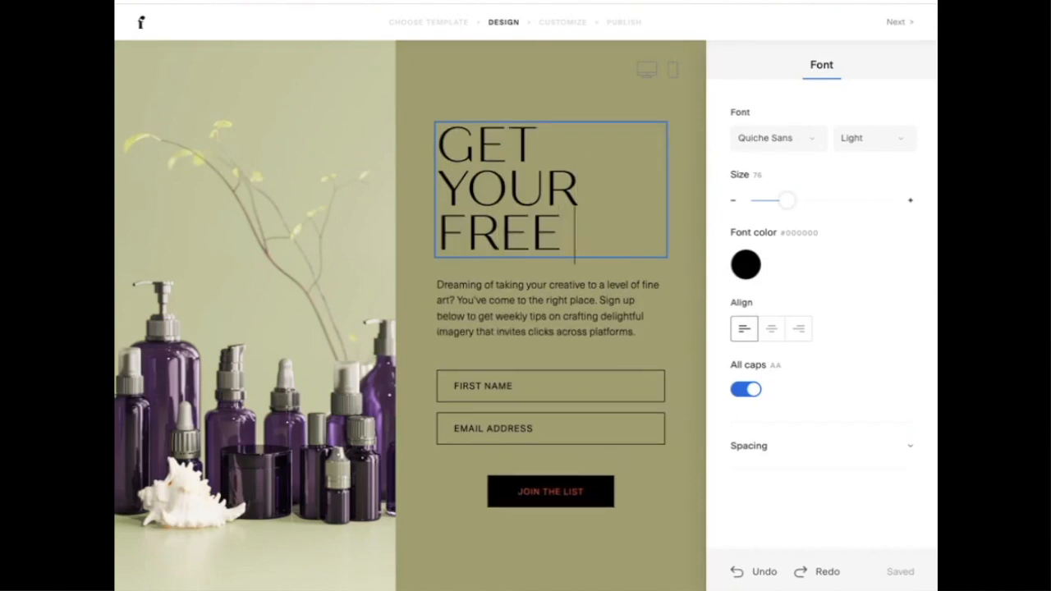
pyautogui.write('ESSENTIAL OIL RECIPT')
pyautogui.press('BackSpace')
pyautogui.write('E COLLE')
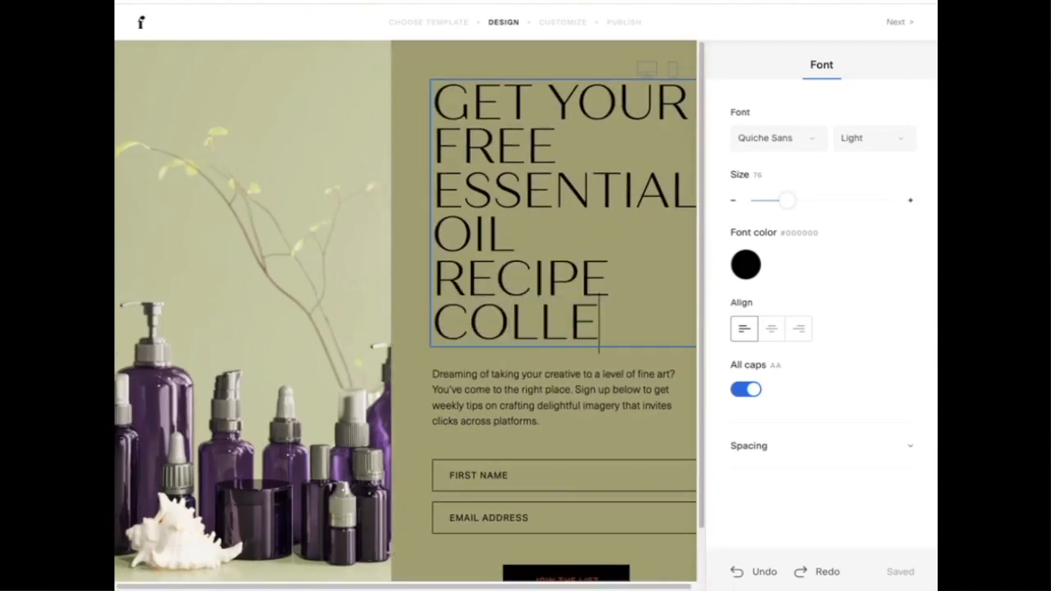
pyautogui.write('CTION')
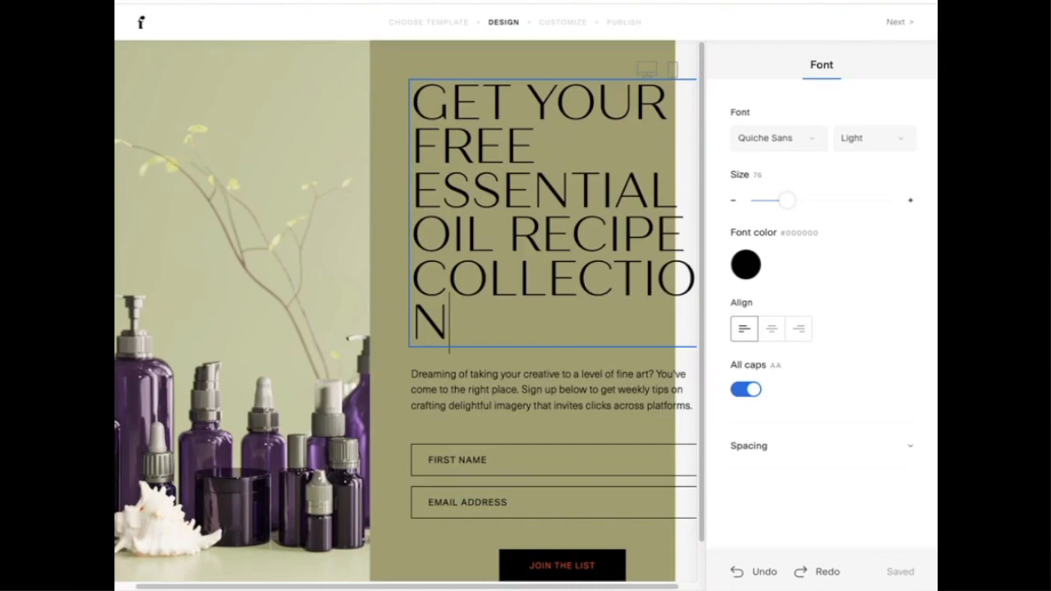
pyautogui.moveTo(788, 201); pyautogui.dragTo(773, 202)
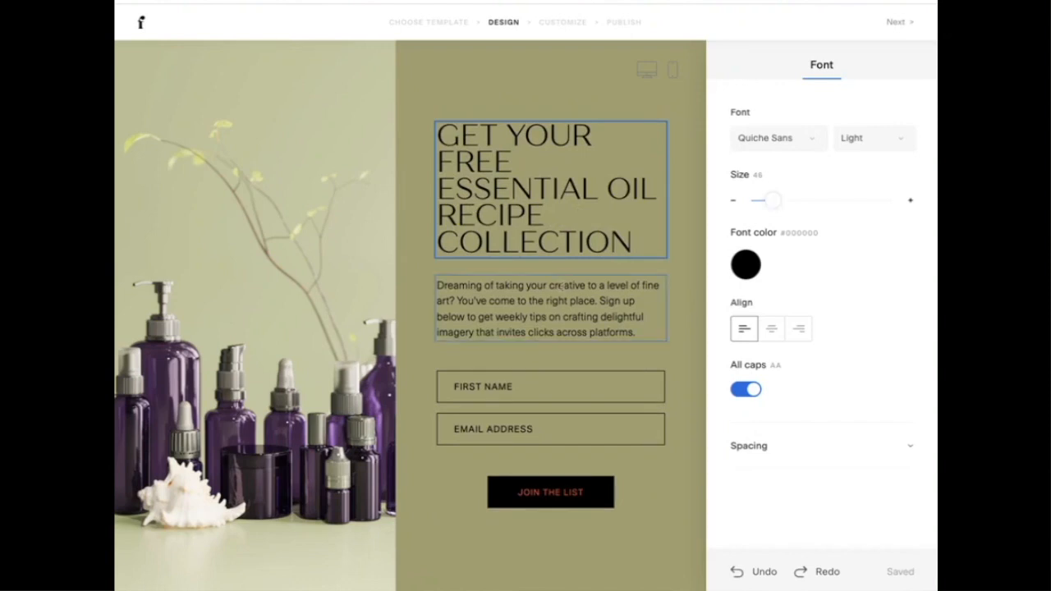
# Replace the description's opening question with "Do you need some ideas for putting together essential oils for various purposes?".
pyautogui.click(600, 316)
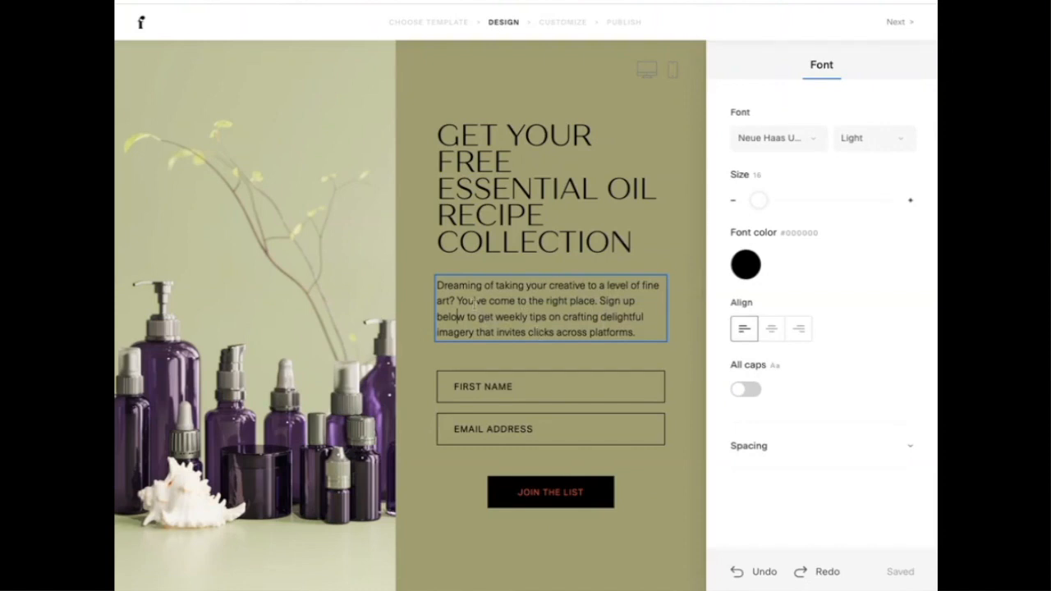
pyautogui.moveTo(454, 299); pyautogui.dragTo(436, 282)
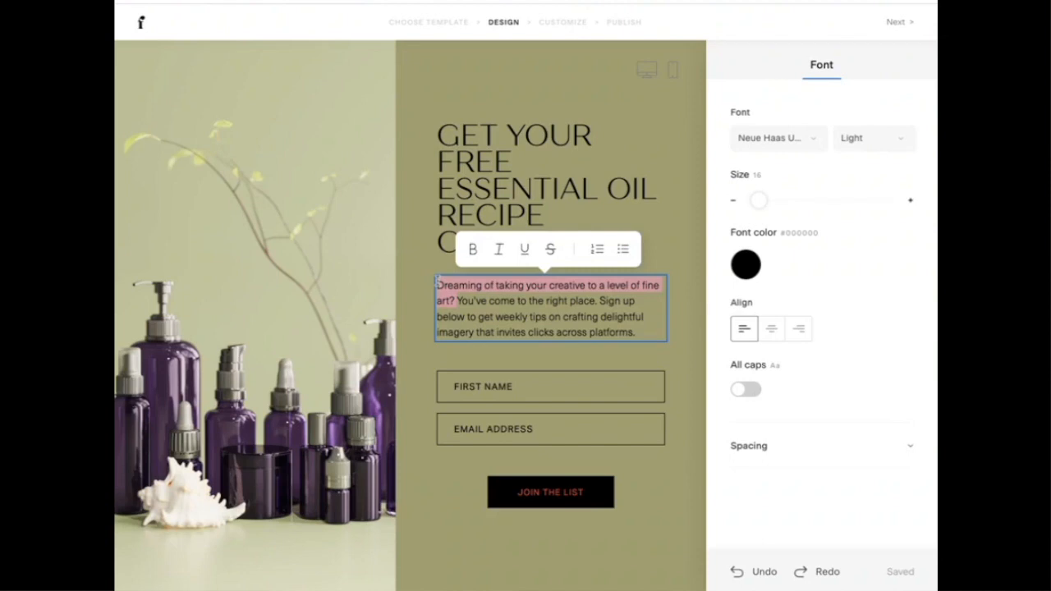
pyautogui.write('Do you need som')
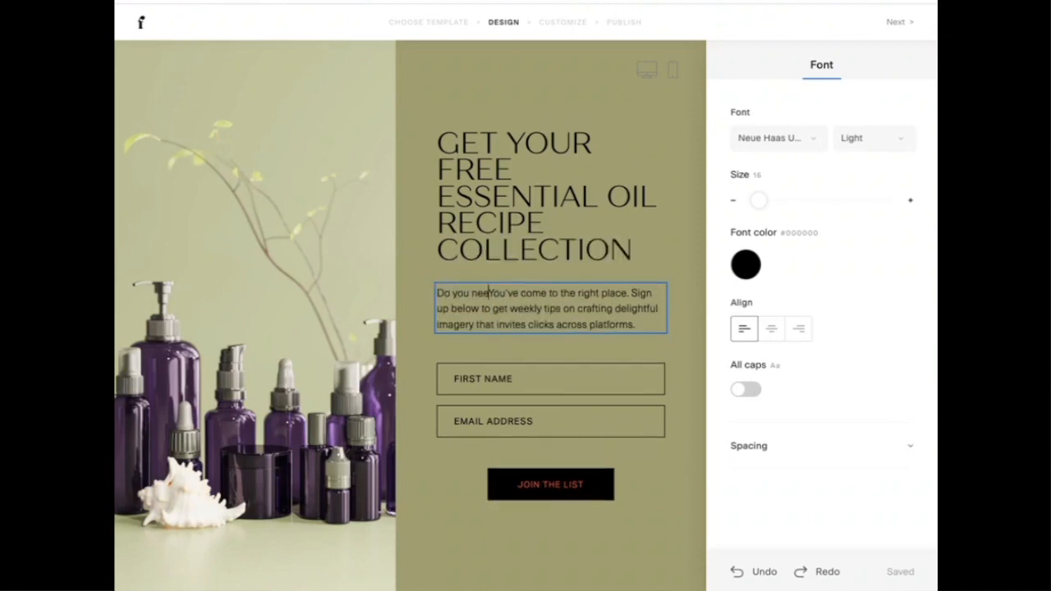
pyautogui.write('e ideas fo')
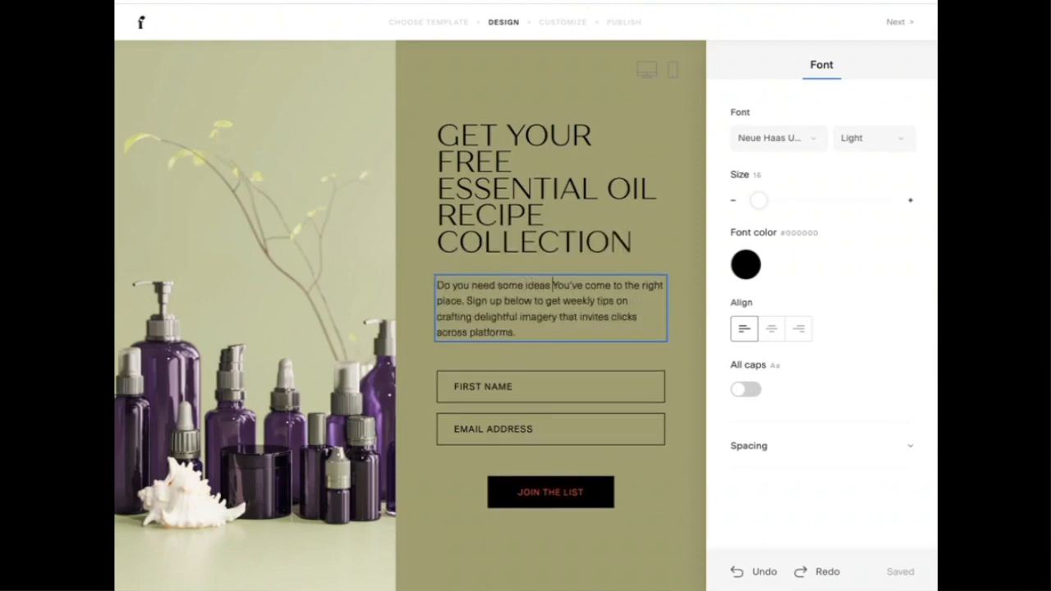
pyautogui.write('r putting togethe')
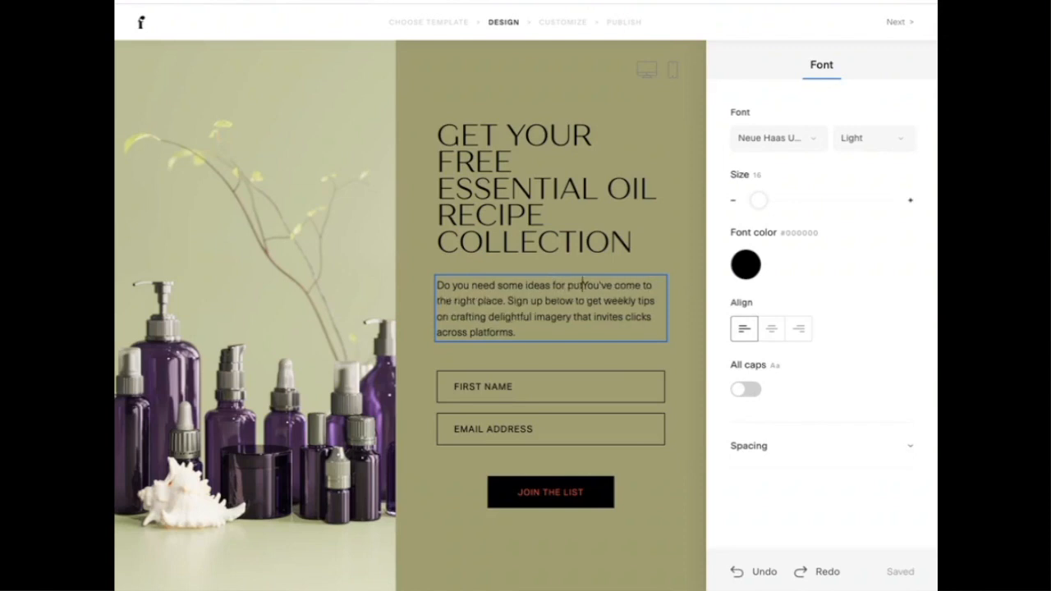
pyautogui.write('r essentia')
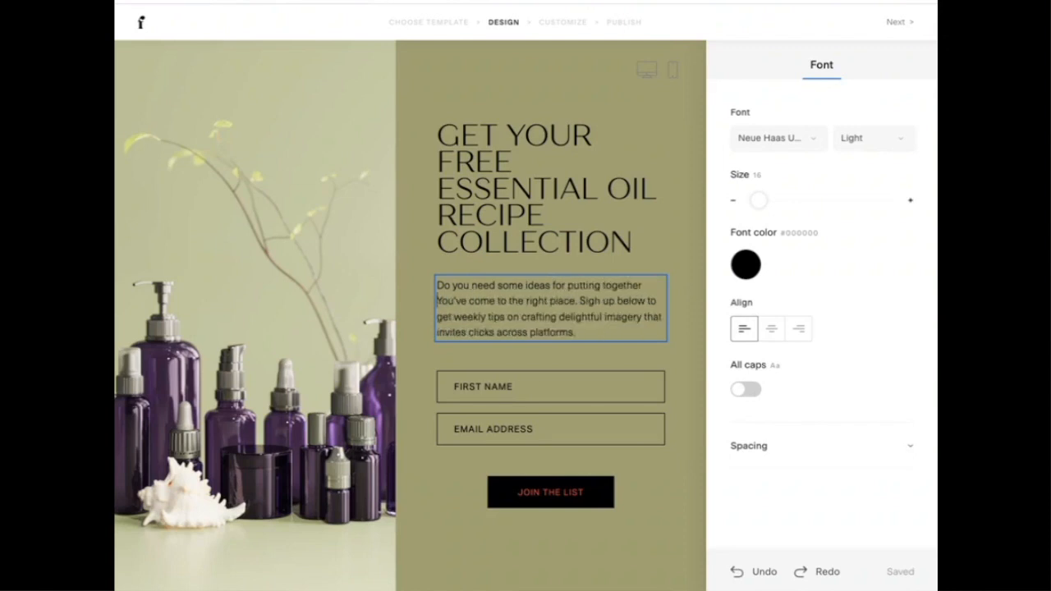
pyautogui.write('l oils for eve')
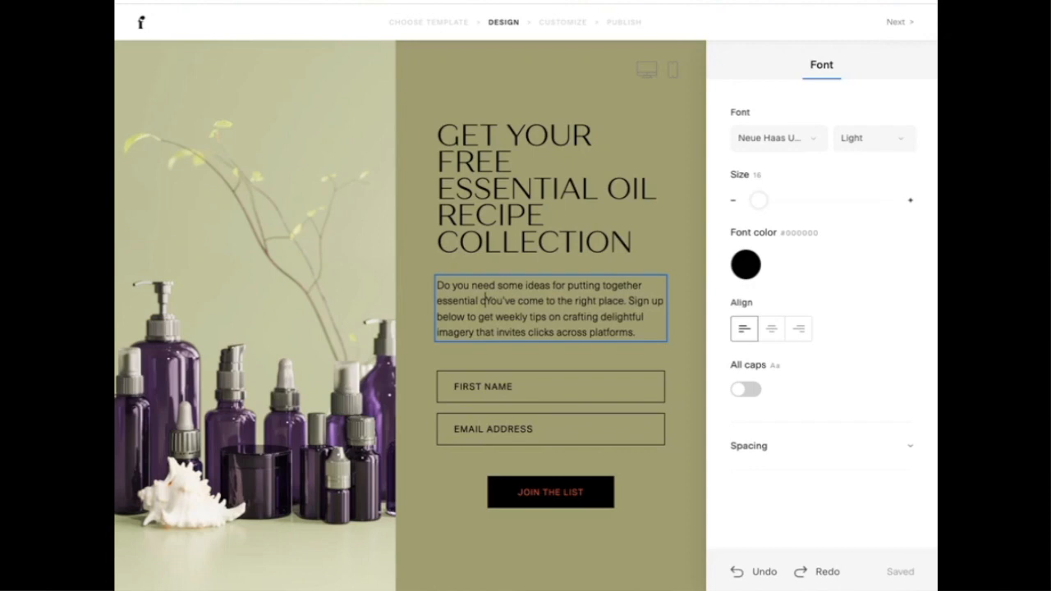
pyautogui.press('BackSpace')
pyautogui.press('BackSpace')
pyautogui.press('BackSpace')
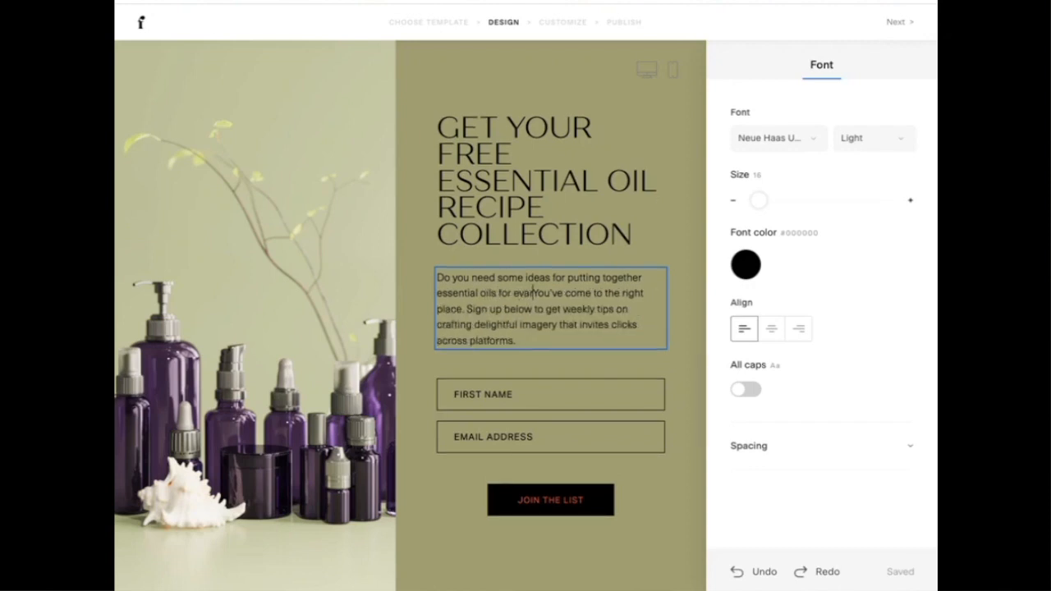
pyautogui.write('various')
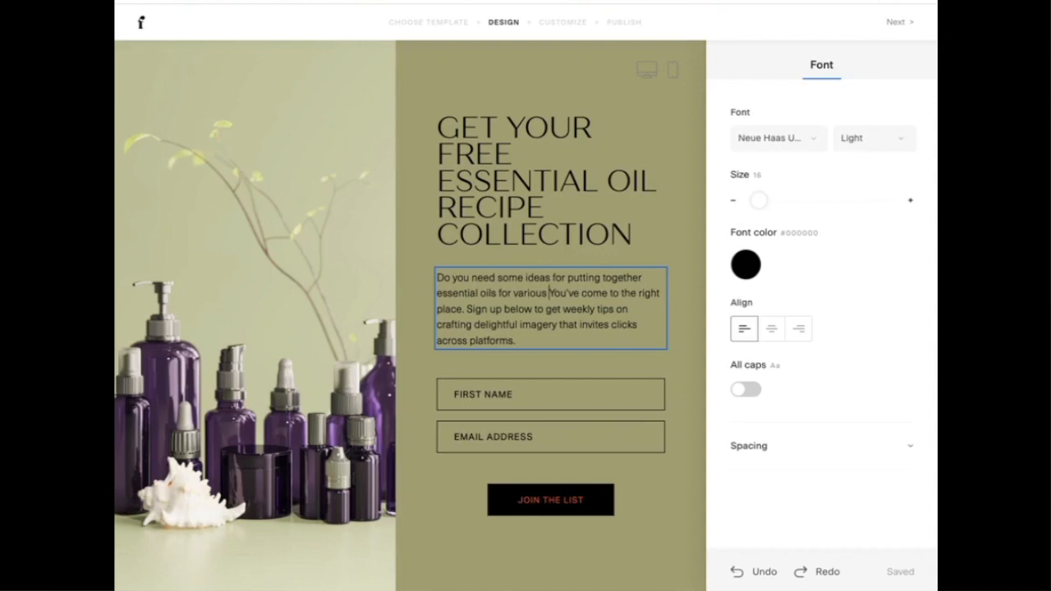
pyautogui.write(' purposes?')
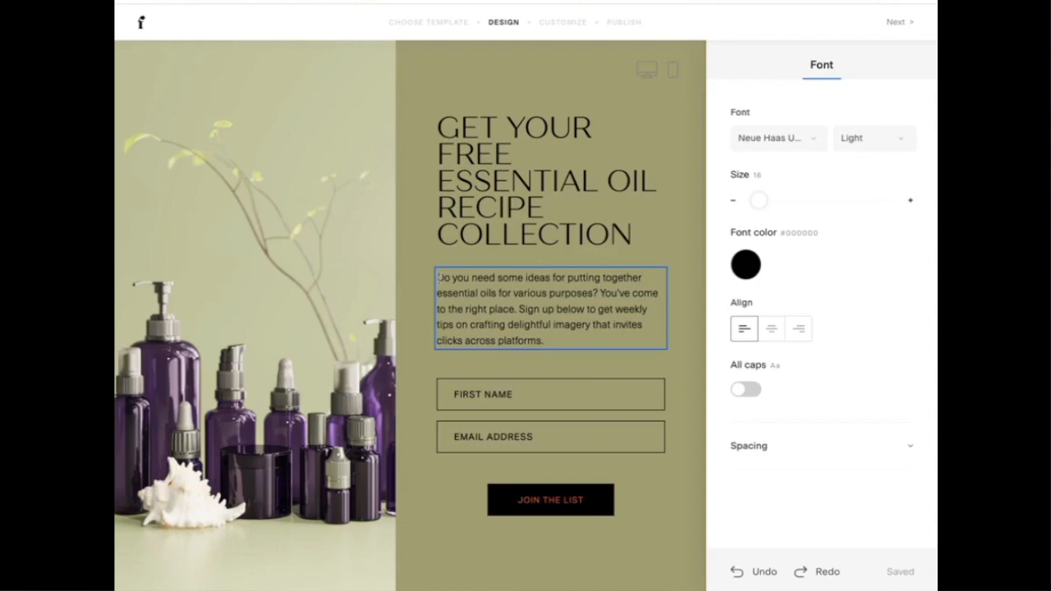
# Replace the description's ending from "weekly tips" onward with "my collection of essential oil recipes for you and your family.".
pyautogui.moveTo(616, 308); pyautogui.dragTo(614, 337)
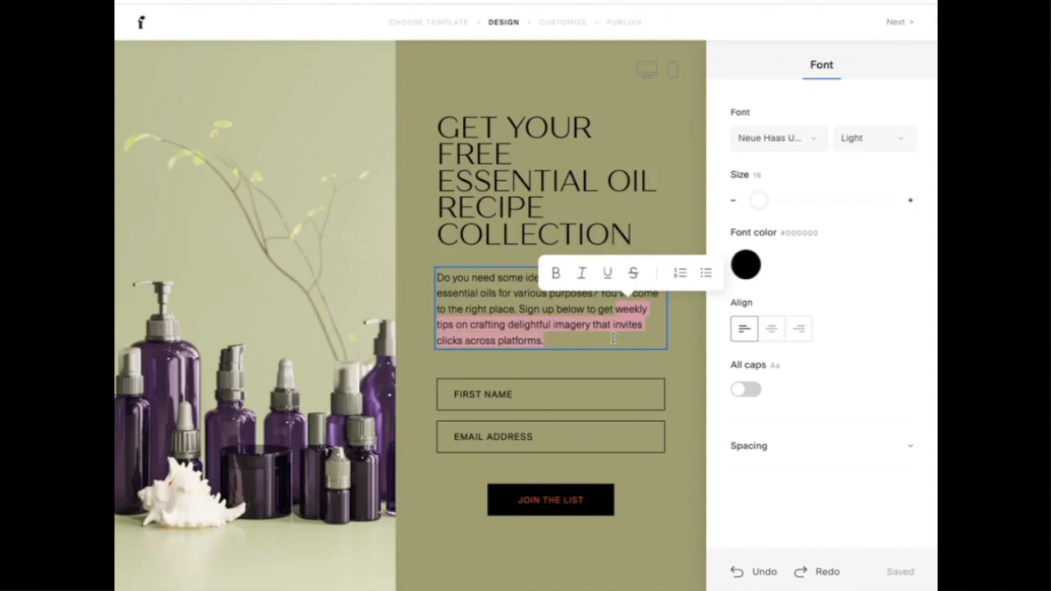
pyautogui.press('BackSpace')
pyautogui.write('my')
pyautogui.write(' collection. of ess')
pyautogui.write('enti')
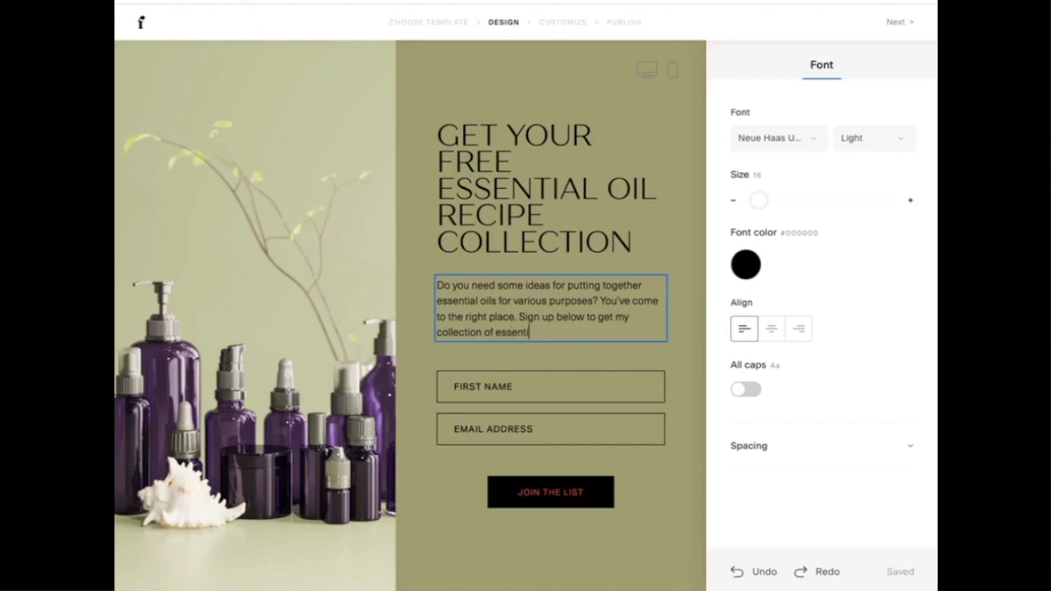
pyautogui.write('al oil frecip')
pyautogui.press('BackSpace')
pyautogui.press('BackSpace')
pyautogui.write('cipes for yo')
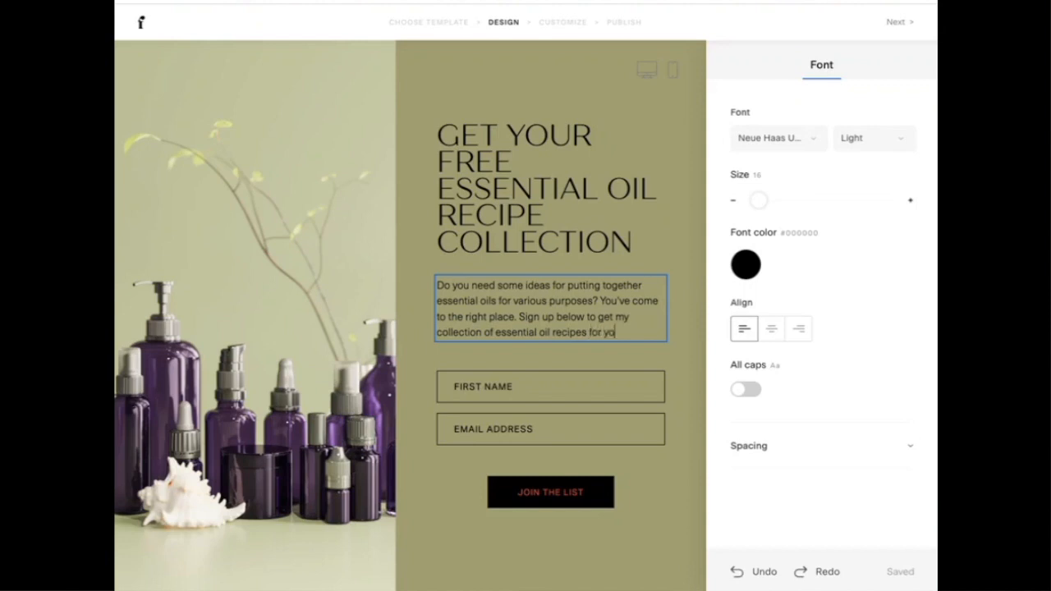
pyautogui.write('ur and your family.')
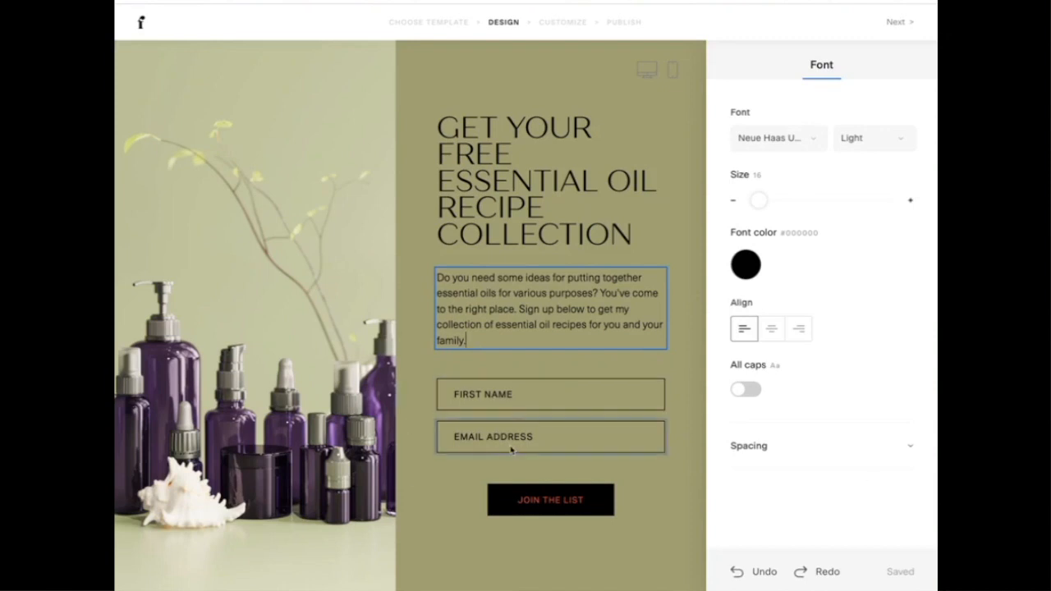
# Change the "JOIN THE LIST" button text to "CLICK HERE".
pyautogui.click(519, 509)
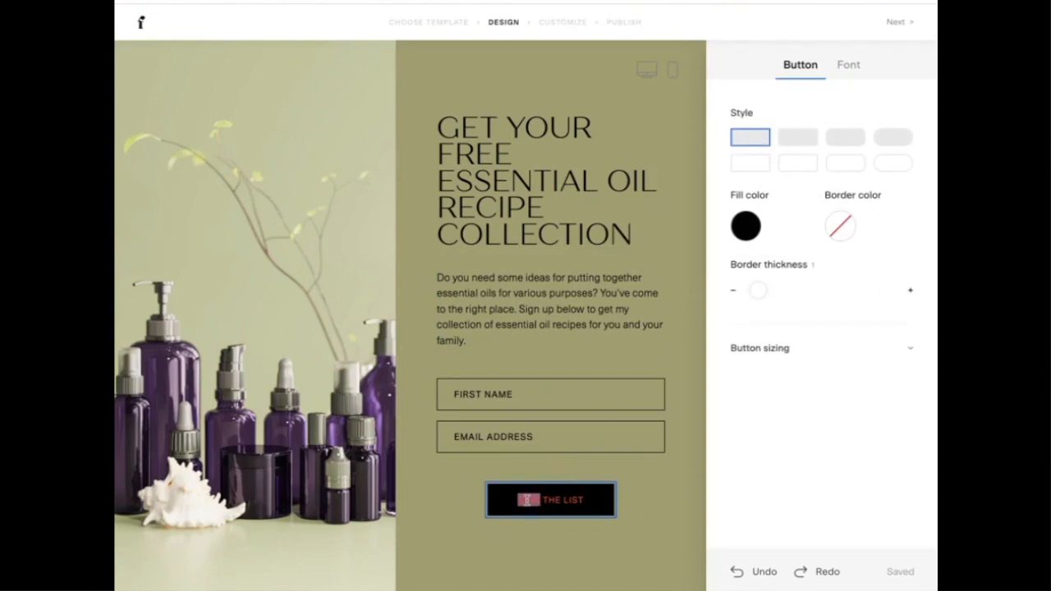
pyautogui.moveTo(599, 497); pyautogui.dragTo(508, 504)
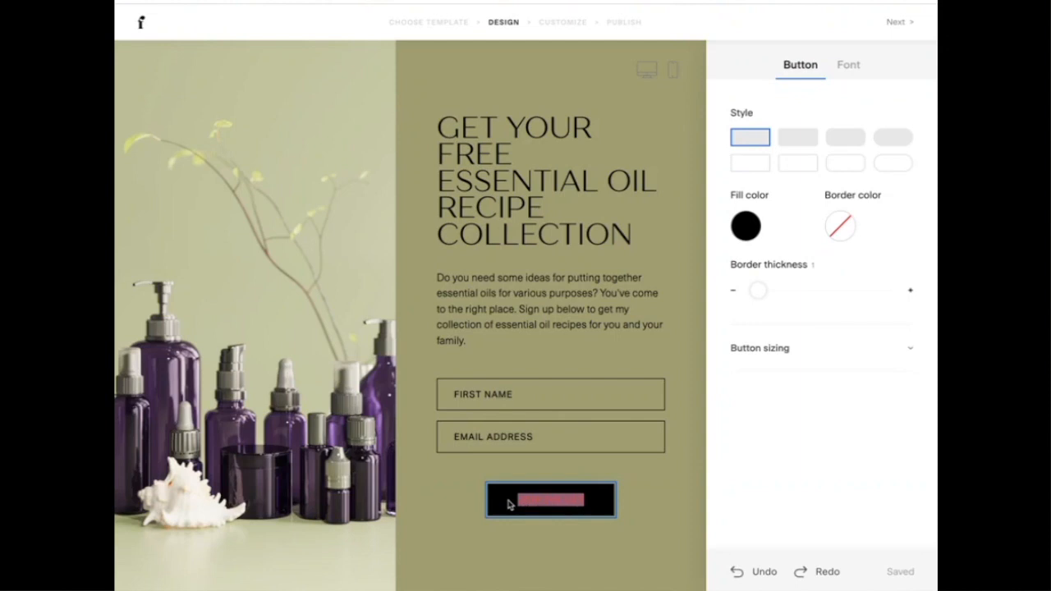
pyautogui.press('BackSpace')
pyautogui.write('CLICK HERE')
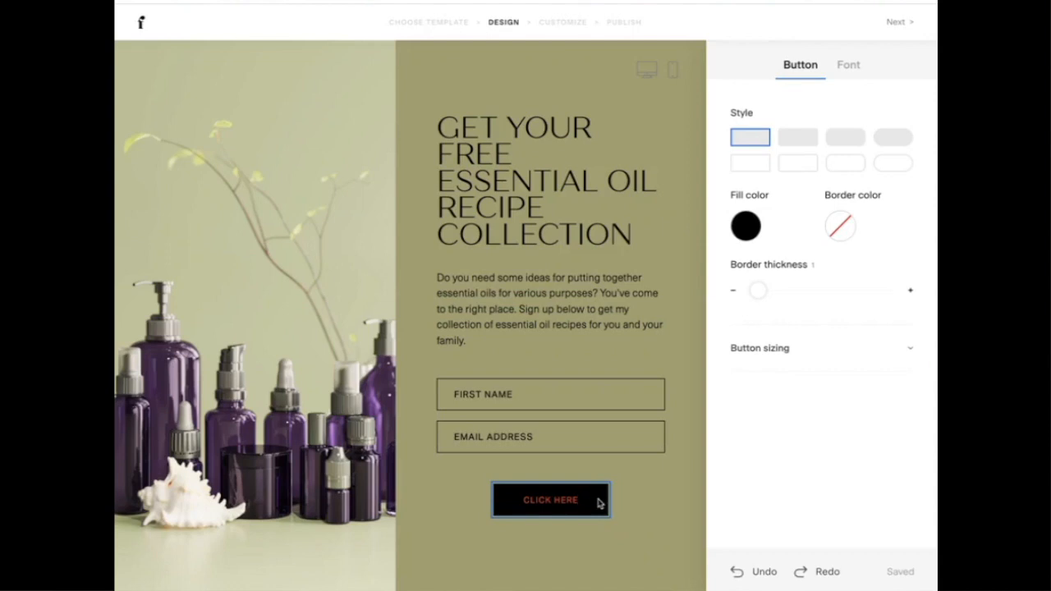
# Try a light purple fill on the "CLICK HERE" button and set its custom fill color to dark purple #301934.
pyautogui.click(750, 227)
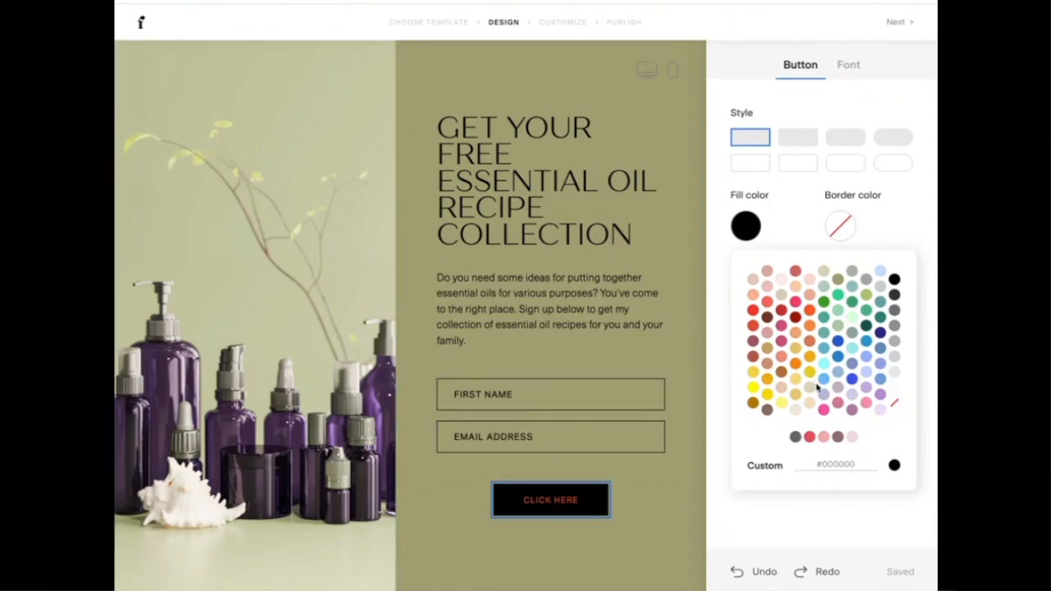
pyautogui.click(880, 396)
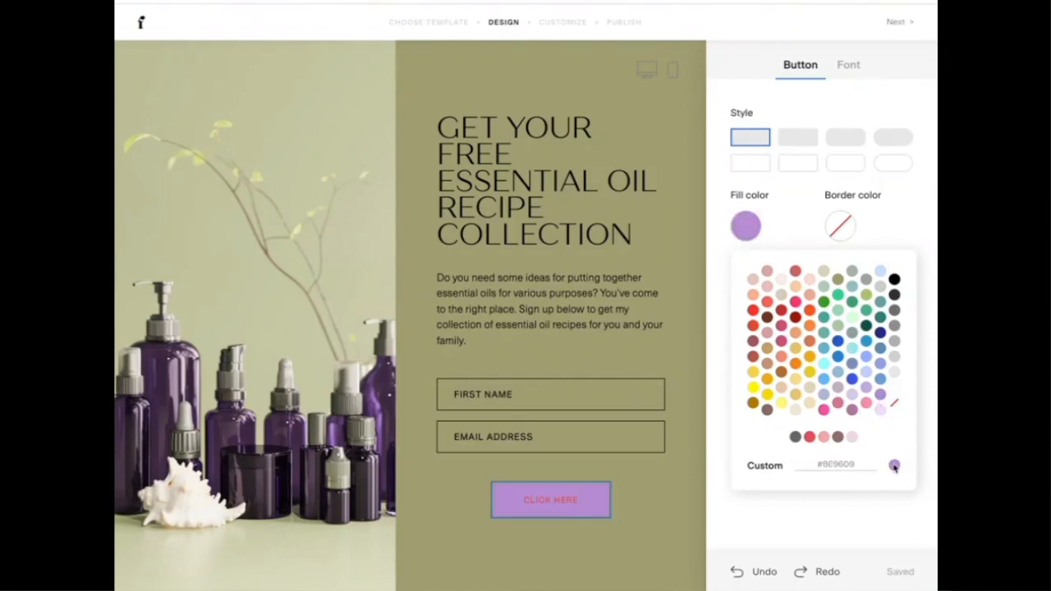
pyautogui.click(854, 467)
pyautogui.click(746, 227)
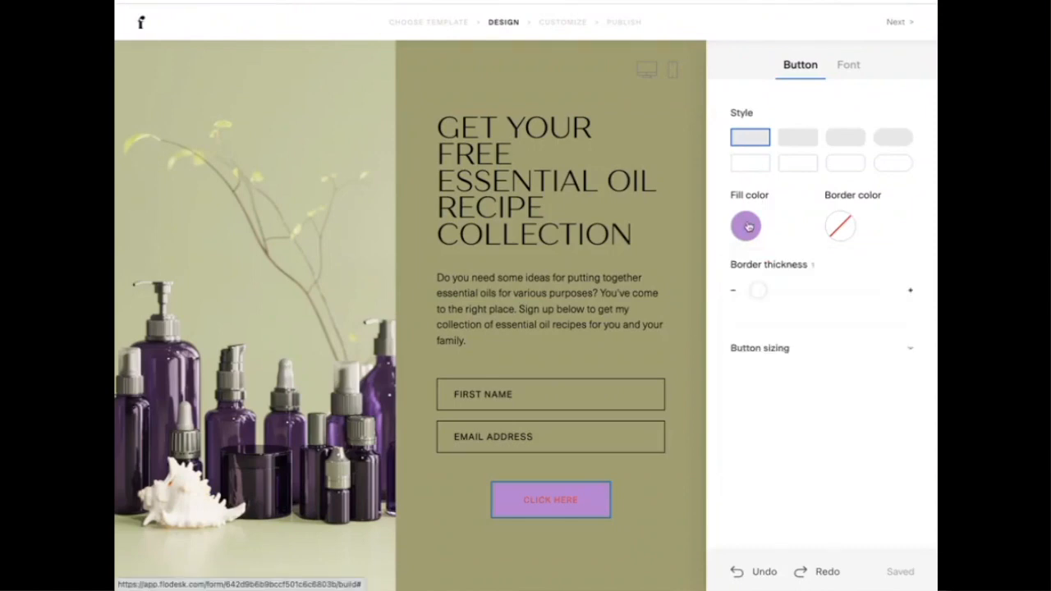
pyautogui.click(748, 226)
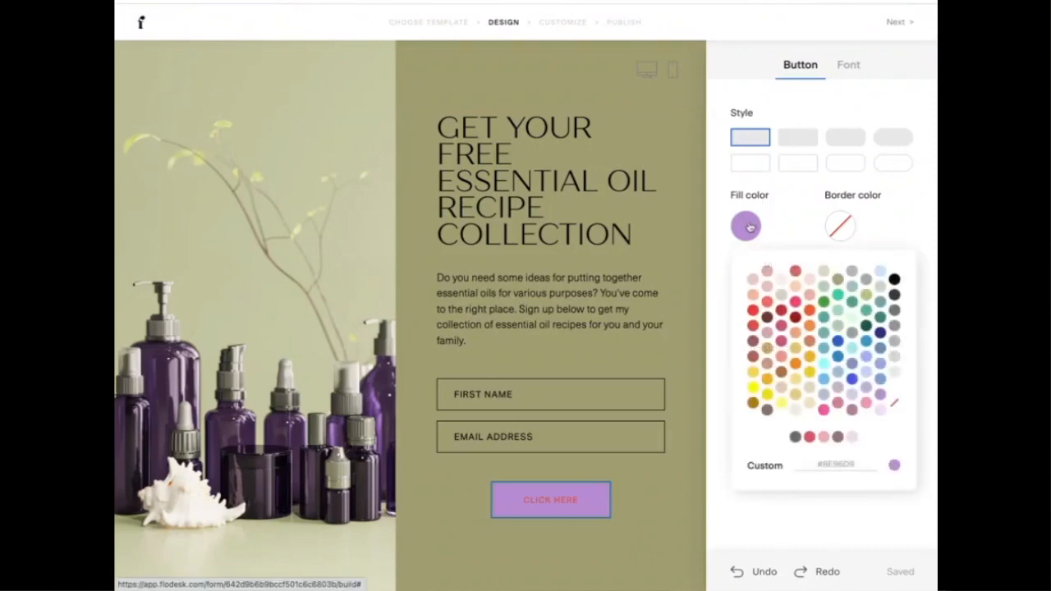
pyautogui.click(863, 464)
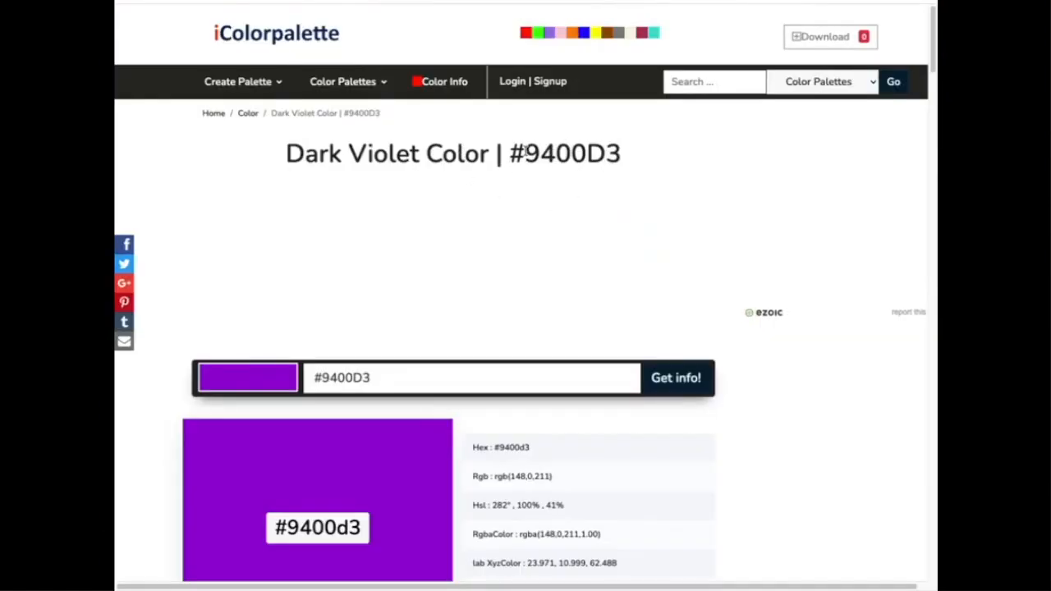
# Copy the dark violet hex code 9400D3 from the iColorpalette page and set it as the "CLICK HERE" button's custom fill color in Flodesk.
pyautogui.moveTo(525, 155); pyautogui.dragTo(639, 157)
pyautogui.rightClick(590, 150)
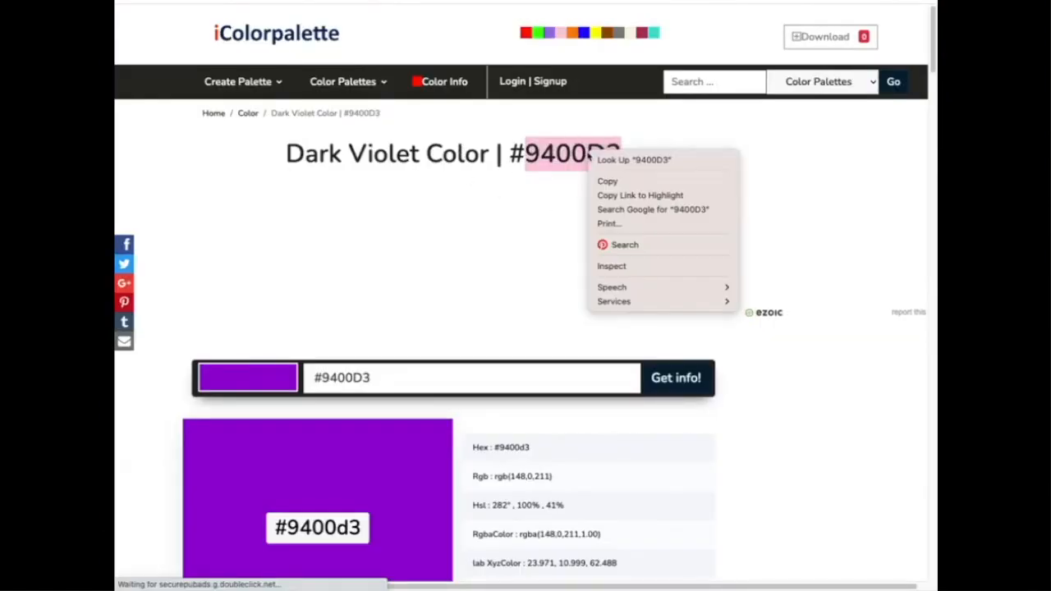
pyautogui.click(605, 181)
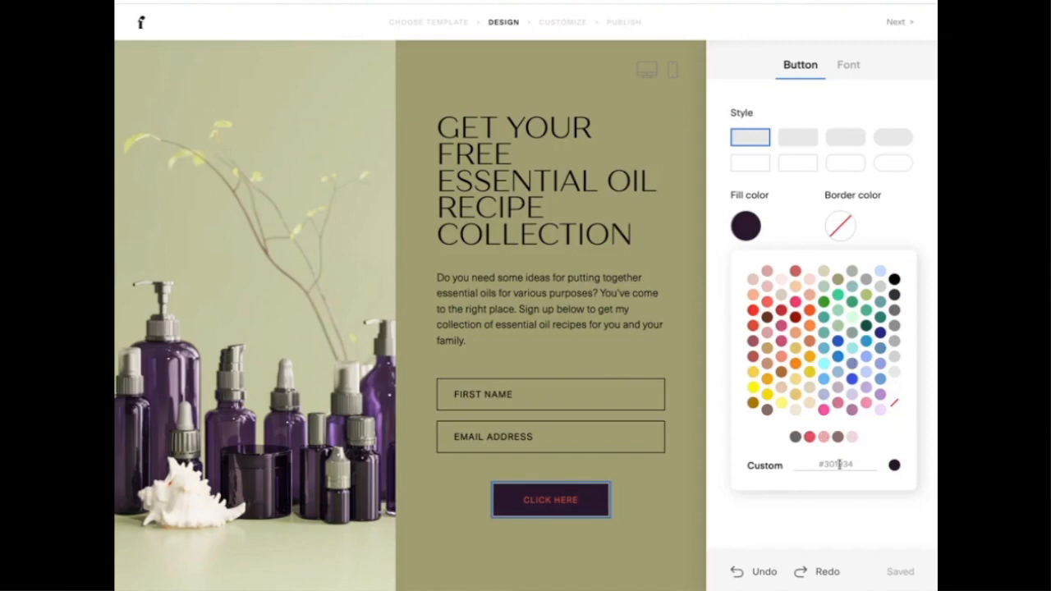
pyautogui.moveTo(866, 465); pyautogui.dragTo(797, 464)
pyautogui.rightClick(836, 465)
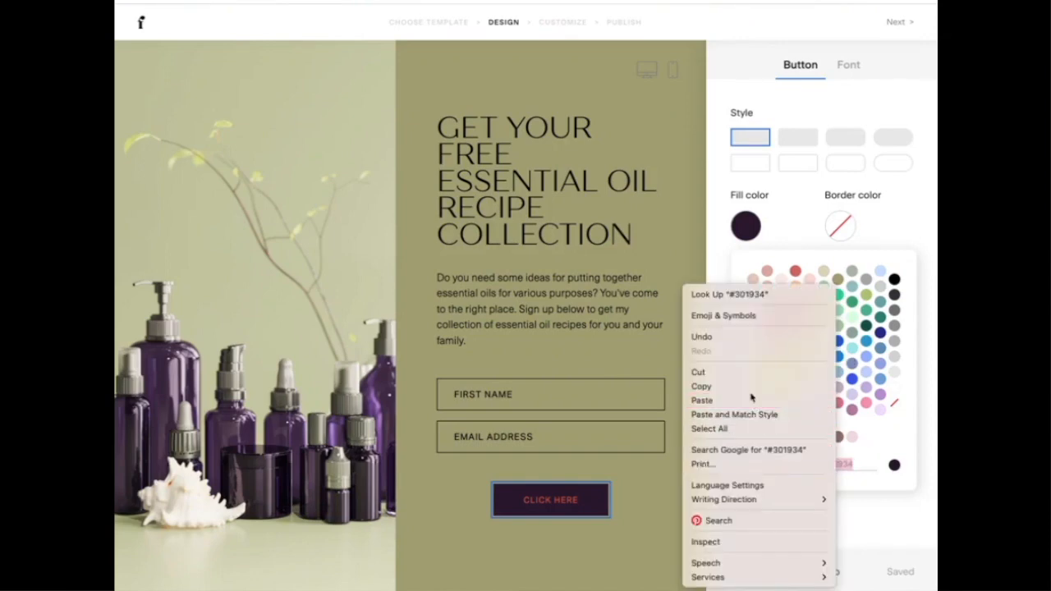
pyautogui.click(751, 400)
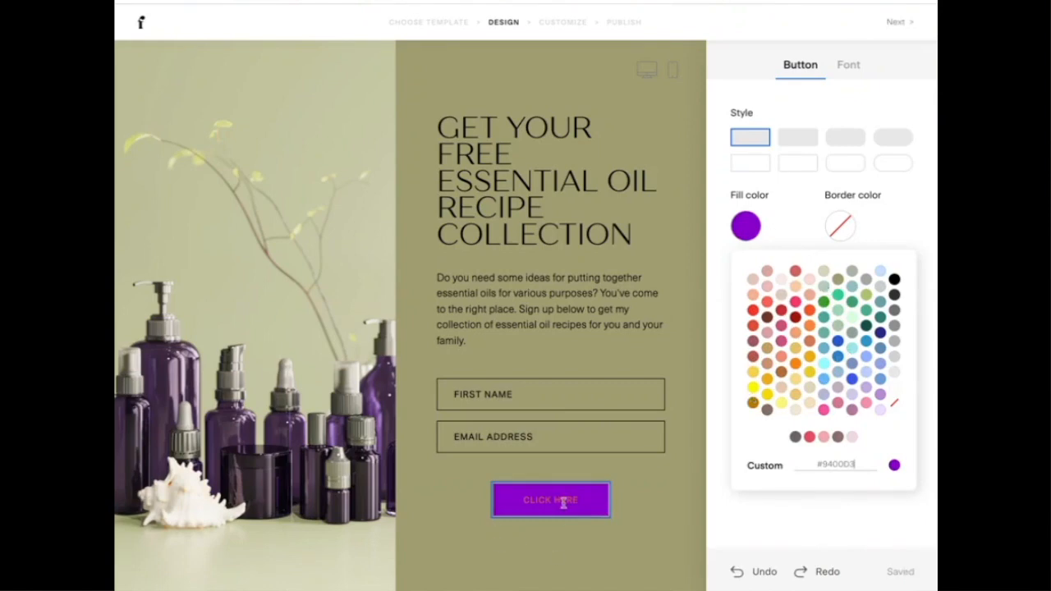
# Set the "CLICK HERE" button text to the cream color #F4EBDC and its font weight to ExtraBold.
pyautogui.moveTo(523, 500); pyautogui.dragTo(596, 497)
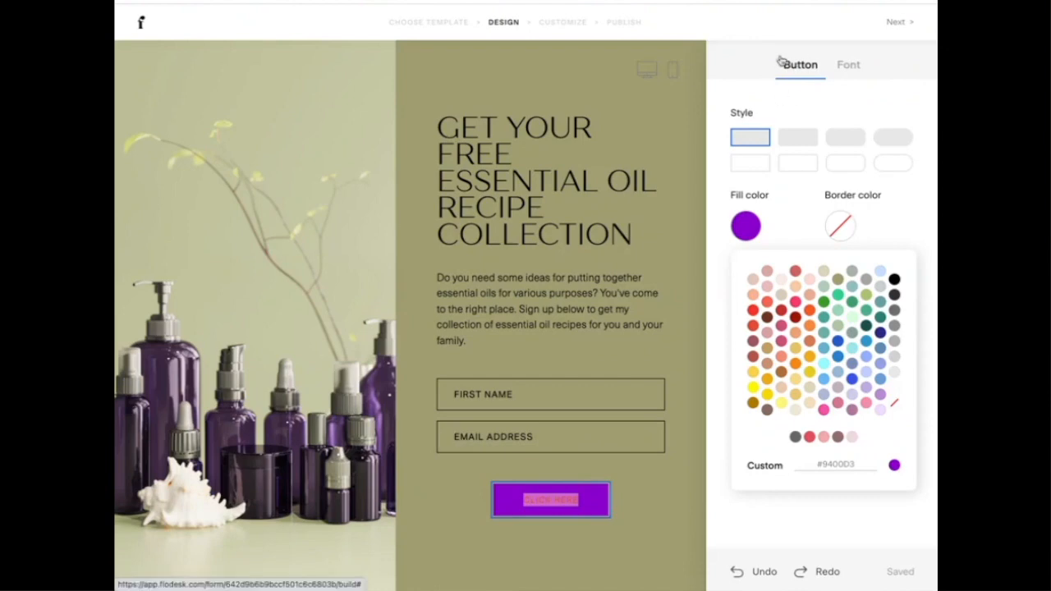
pyautogui.click(851, 66)
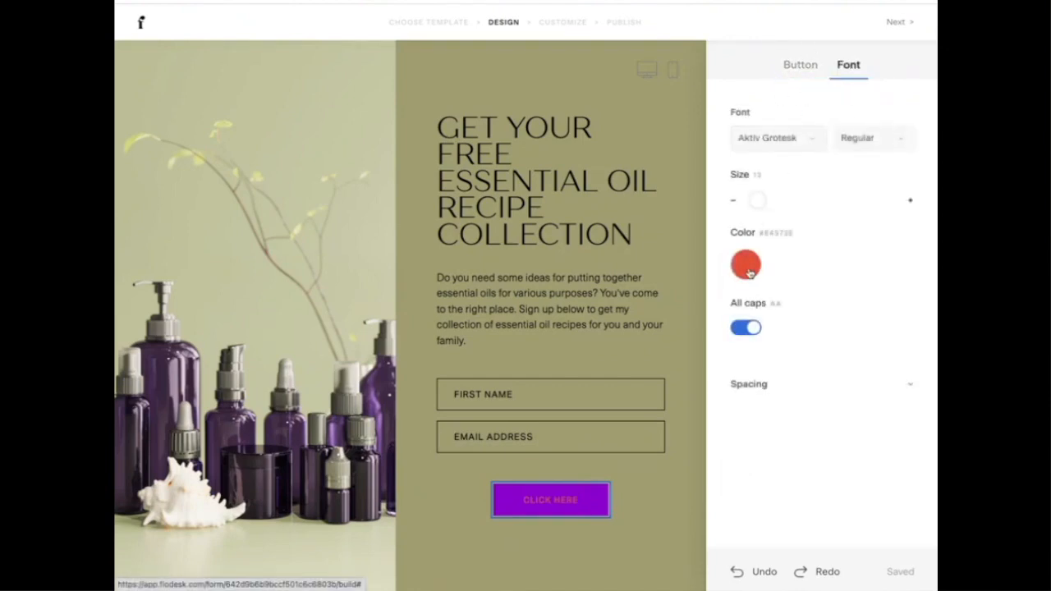
pyautogui.click(748, 271)
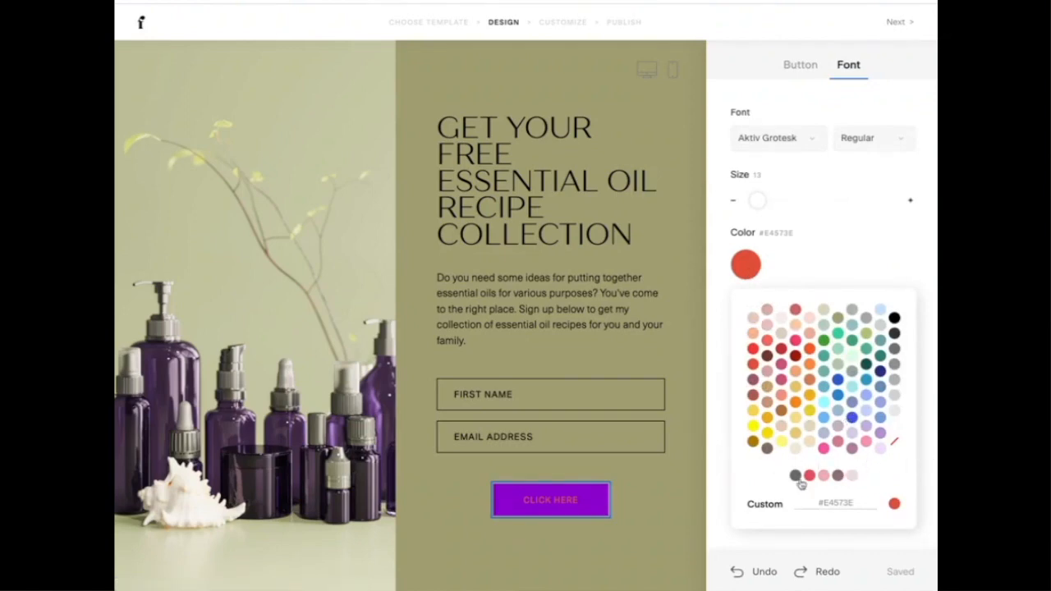
pyautogui.click(797, 450)
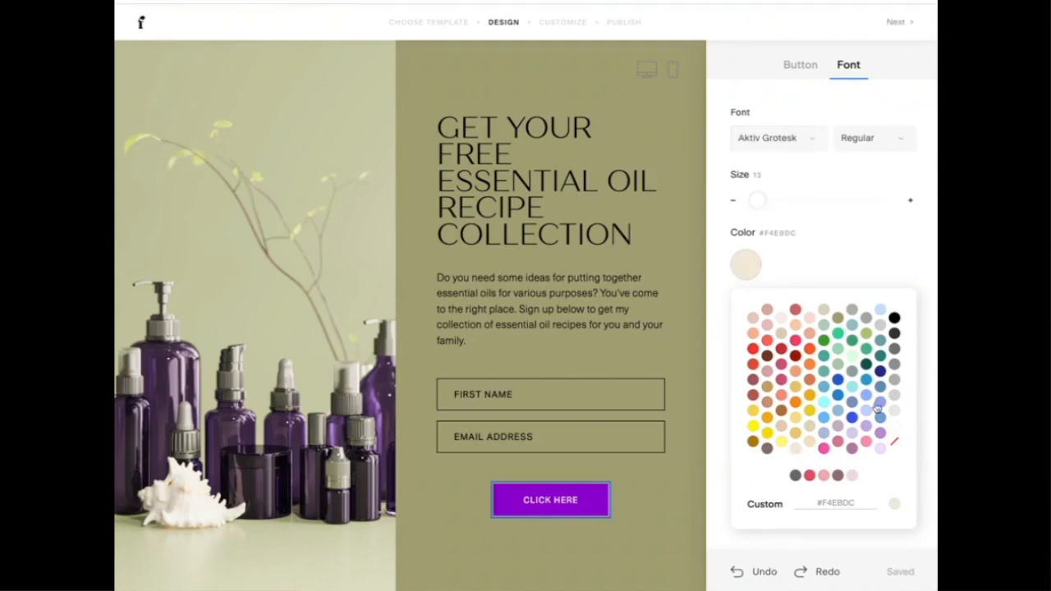
pyautogui.click(902, 143)
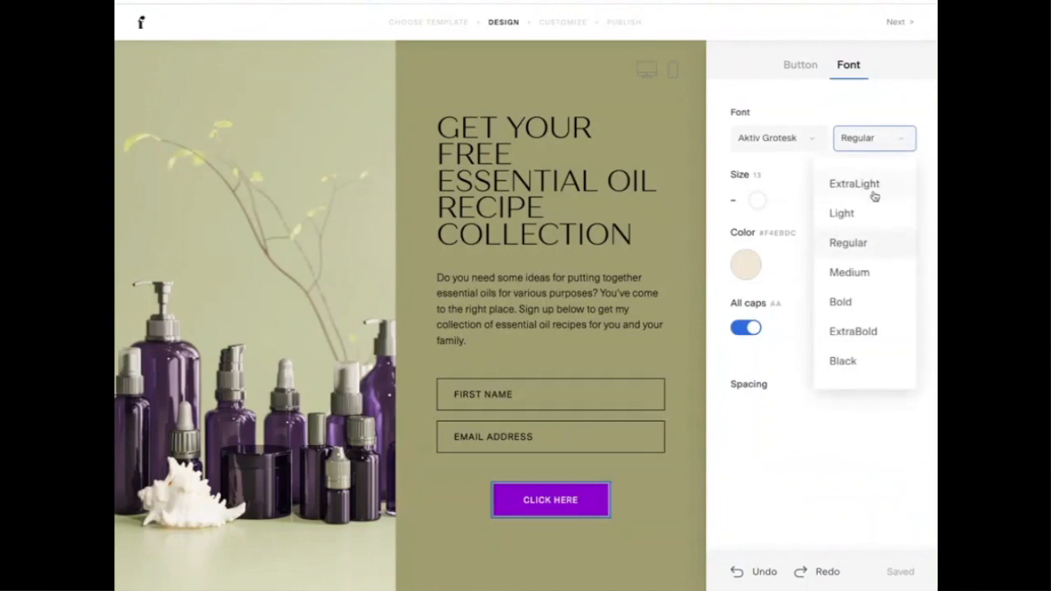
pyautogui.click(845, 332)
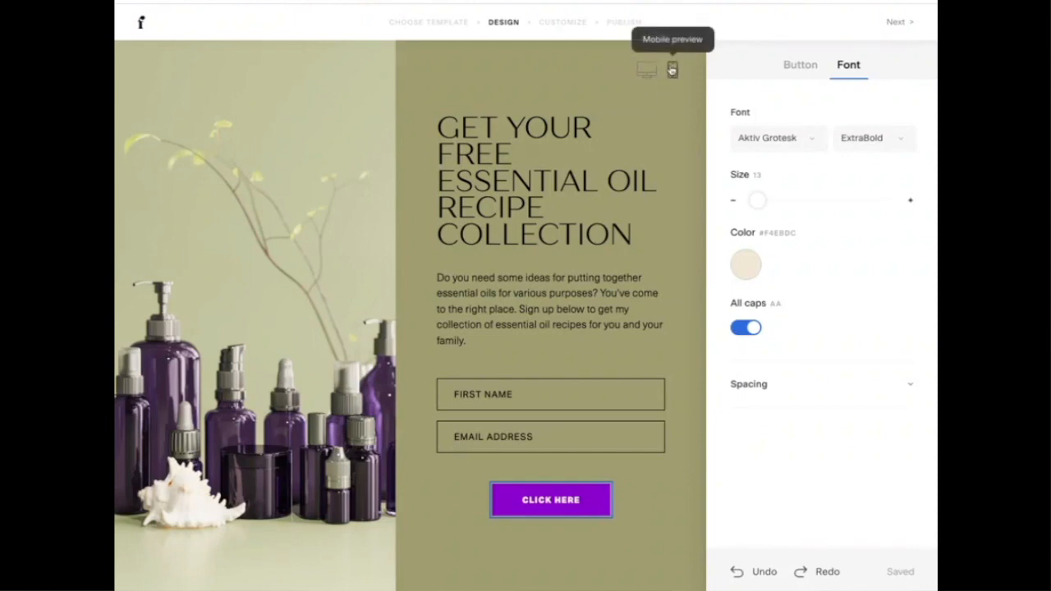
# Preview the sign-up form in its desktop and mobile layouts, and return to editing.
pyautogui.click(645, 70)
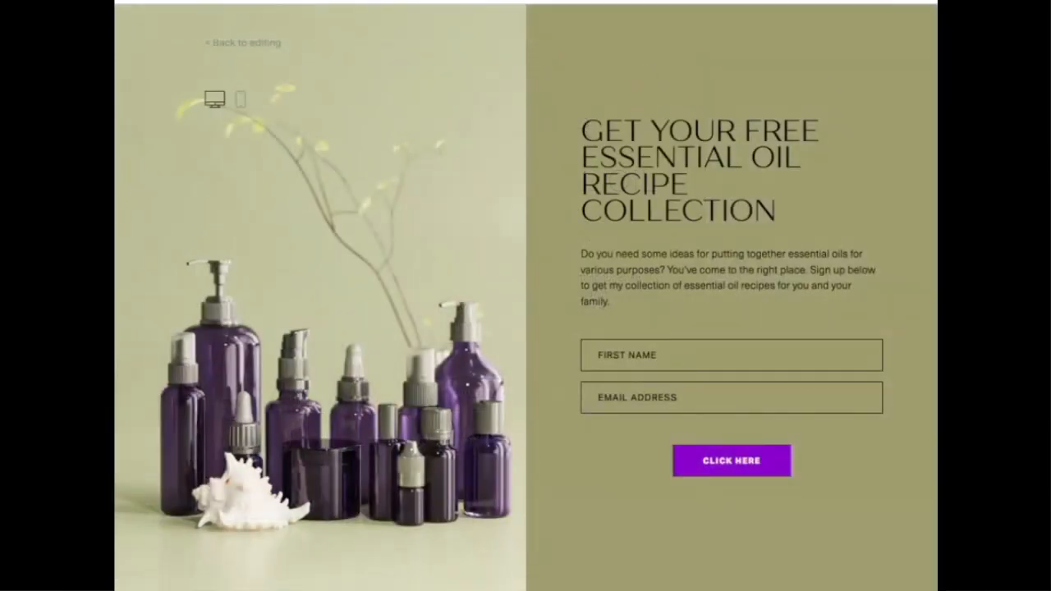
pyautogui.click(247, 42)
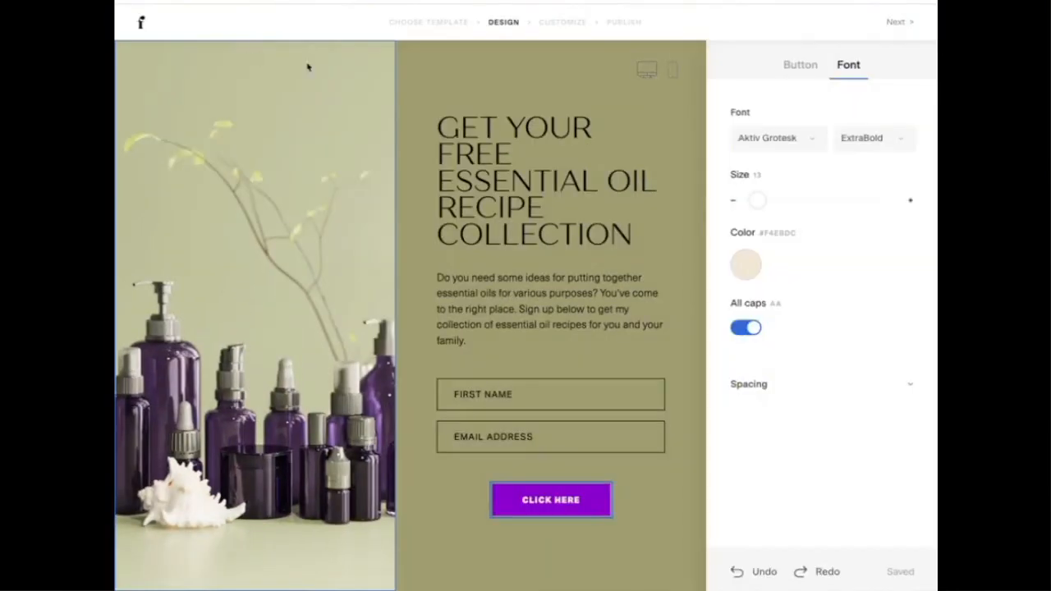
pyautogui.click(673, 71)
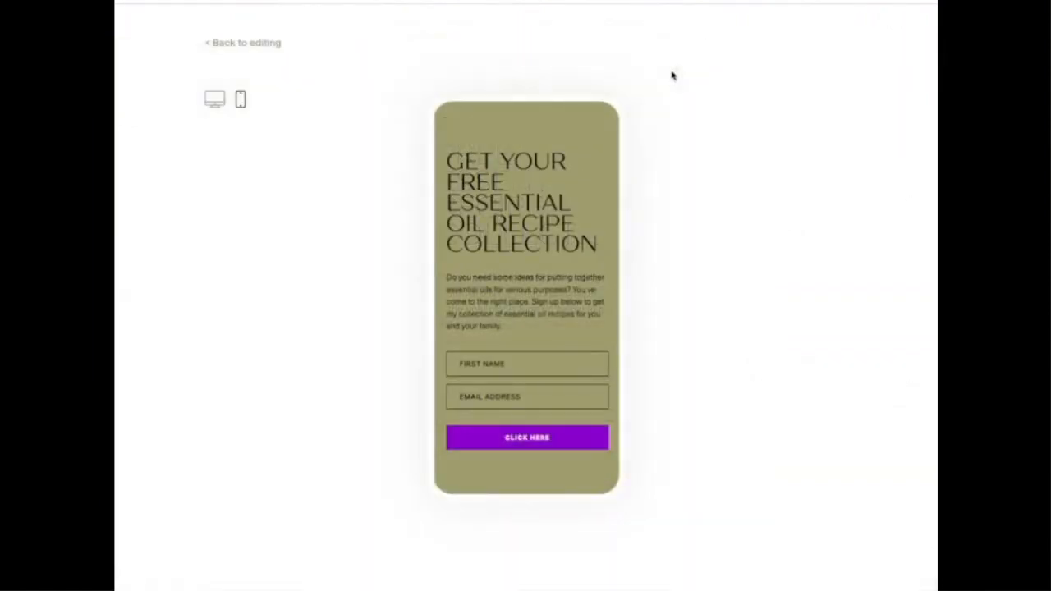
pyautogui.scroll(-1, 576, 262)
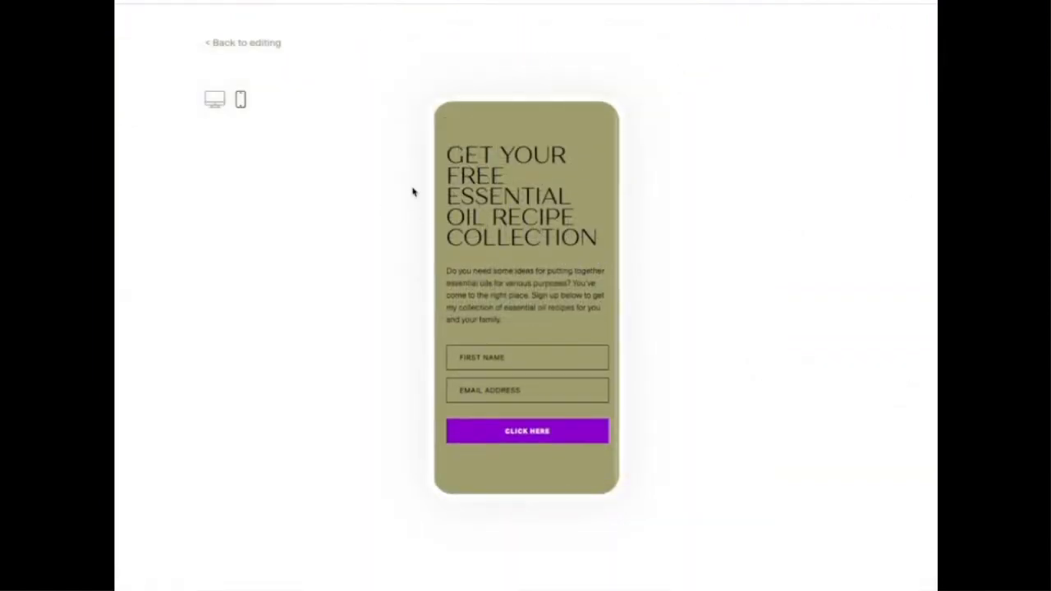
pyautogui.scroll(1, 536, 311)
pyautogui.scroll(-1, 535, 310)
pyautogui.scroll(1, 535, 310)
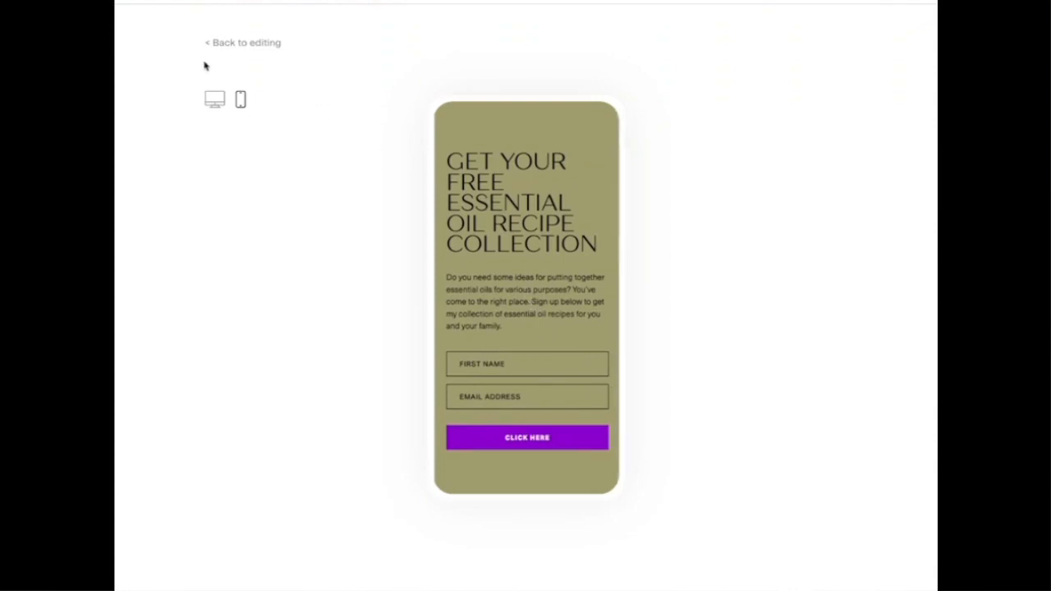
pyautogui.click(227, 46)
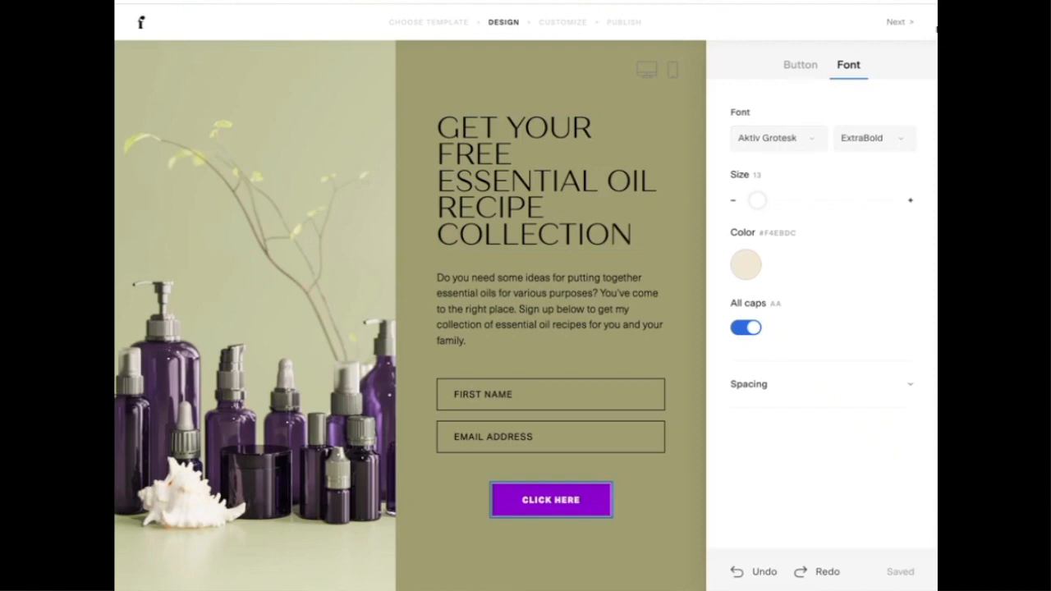
# Complete the form's settings with double opt-in off, email notification on and a success message after submission, and proceed to publishing.
pyautogui.click(899, 22)
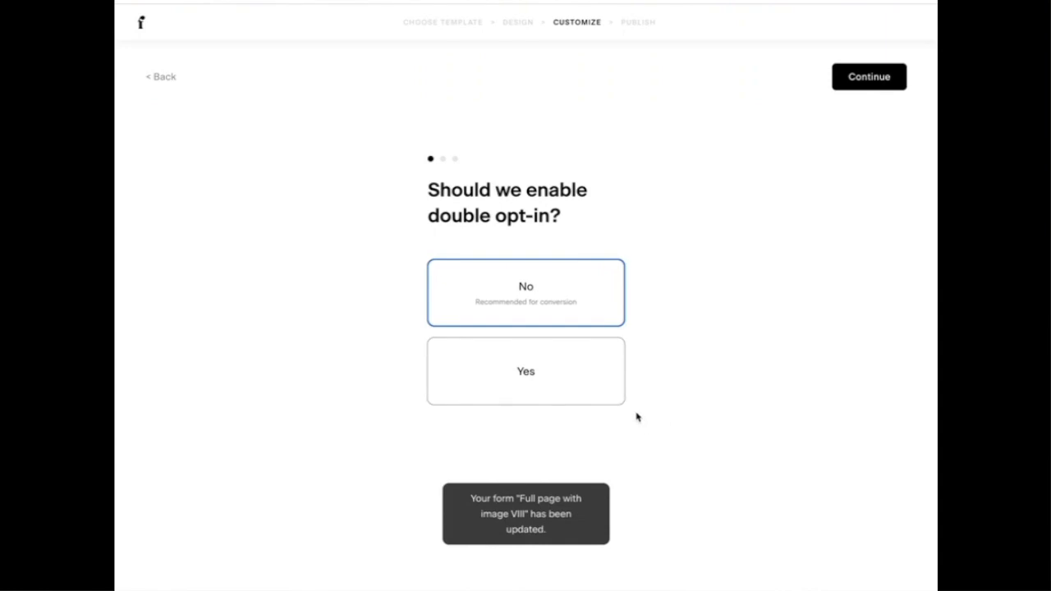
pyautogui.click(164, 82)
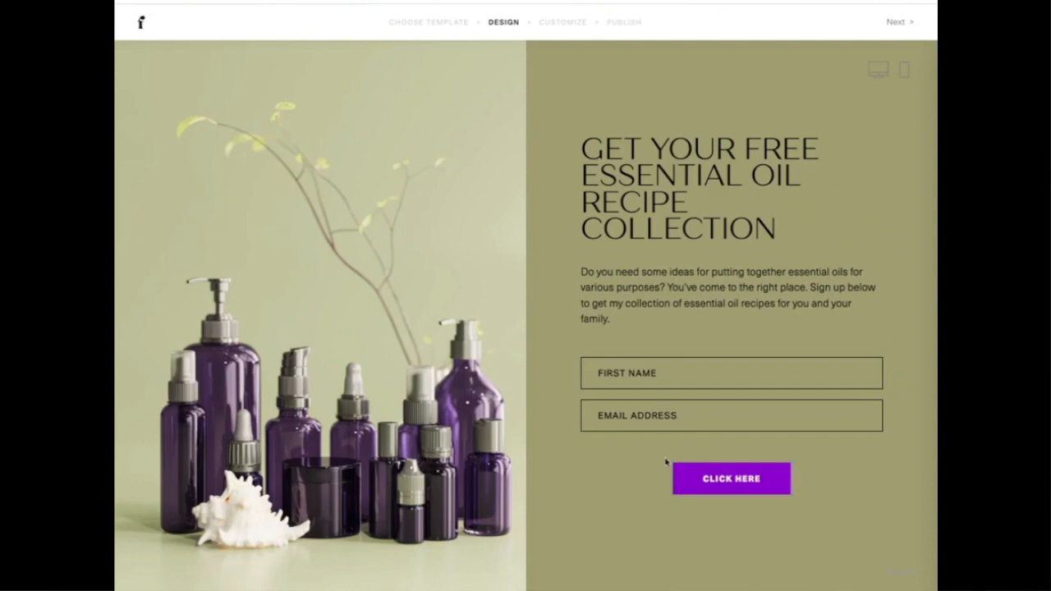
pyautogui.click(899, 22)
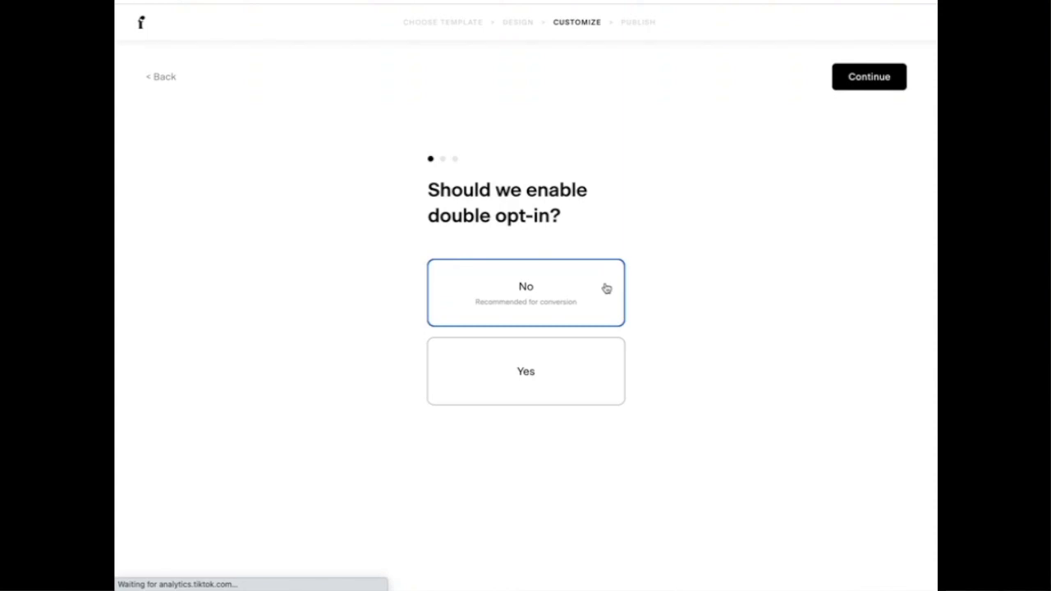
pyautogui.click(854, 82)
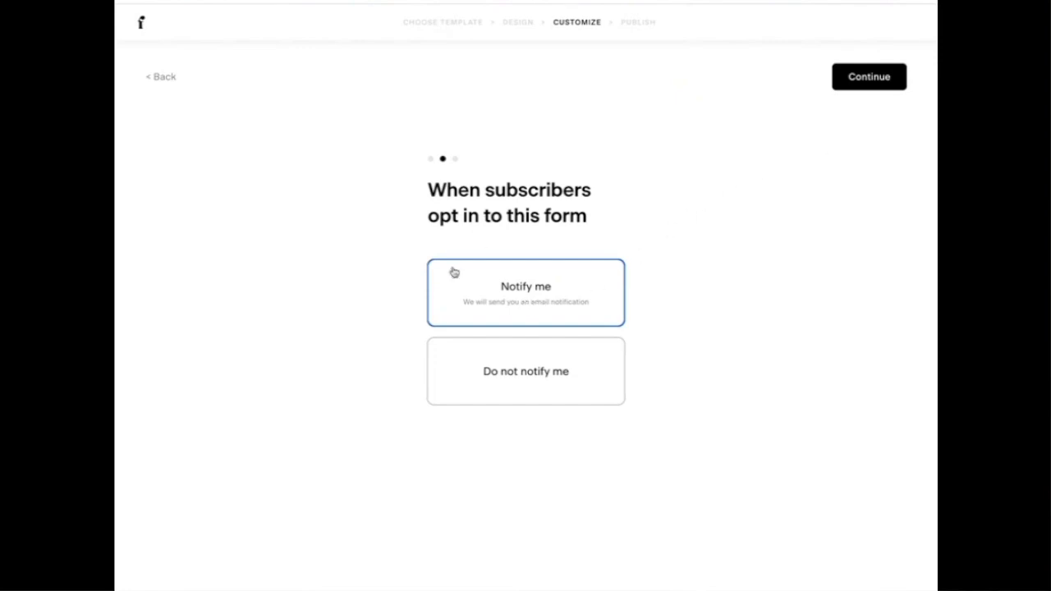
pyautogui.click(886, 75)
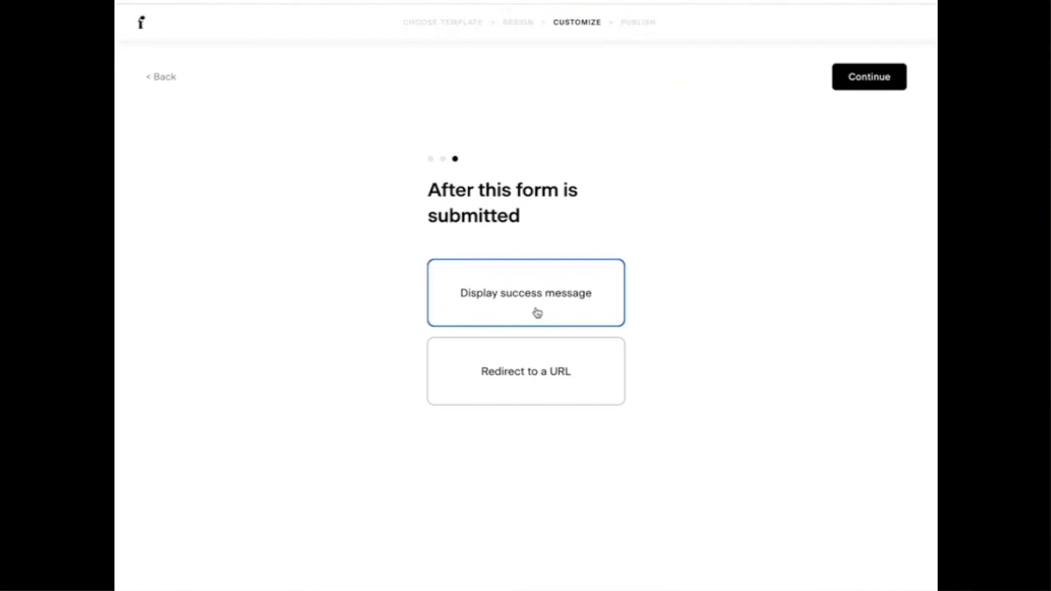
pyautogui.click(869, 77)
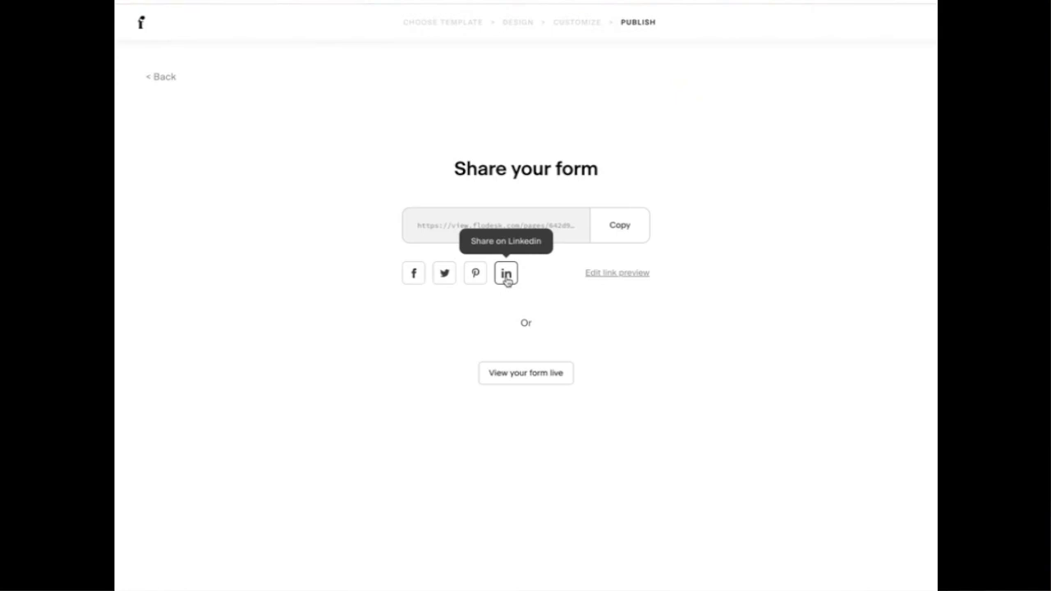
# Open the live form and its Facebook sharing option, and examine how the published form looks.
pyautogui.click(518, 382)
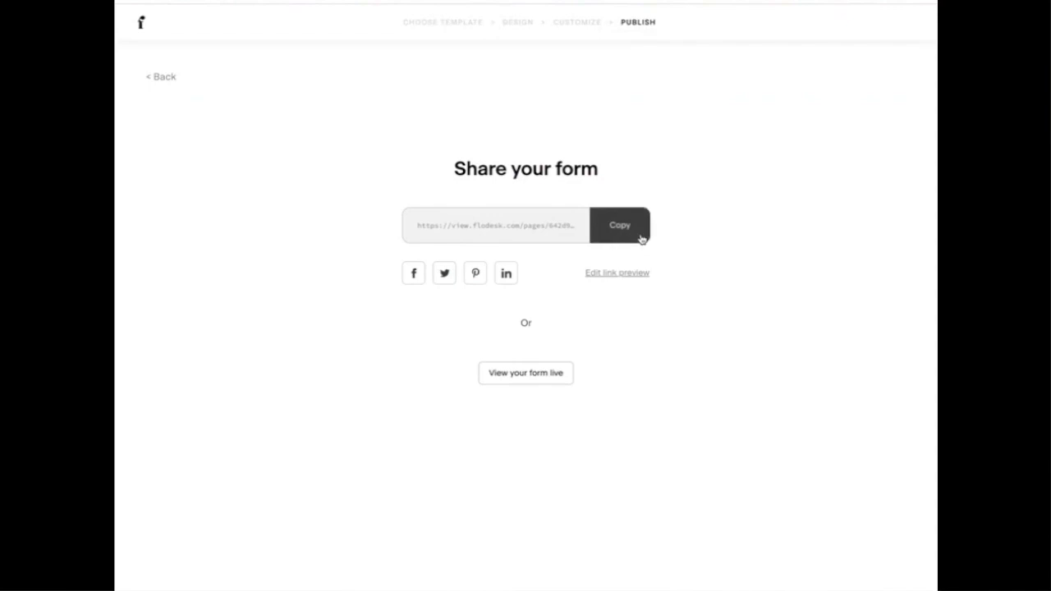
pyautogui.click(413, 272)
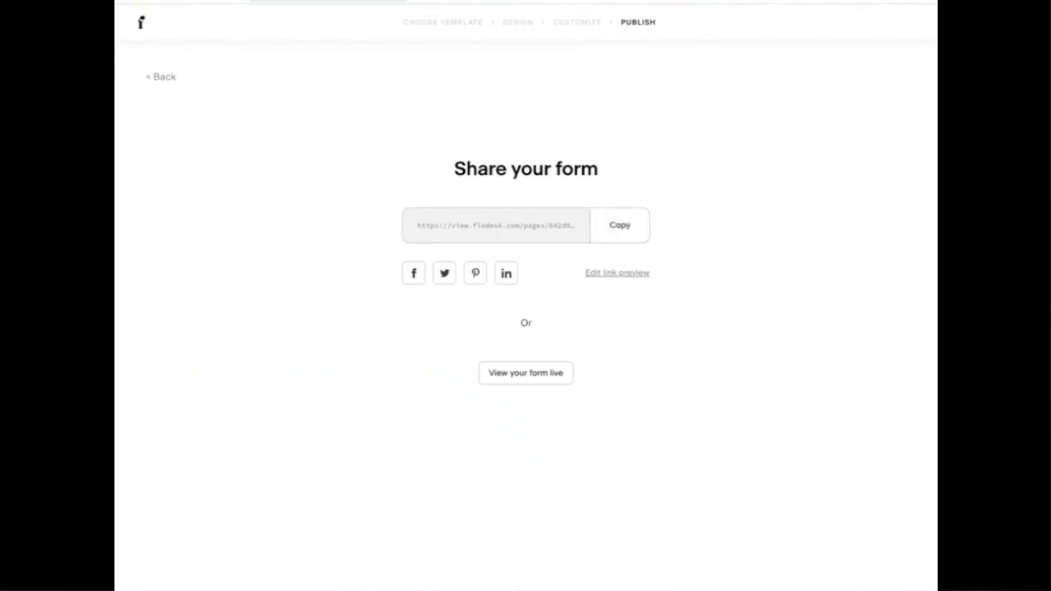
pyautogui.click(431, 1)
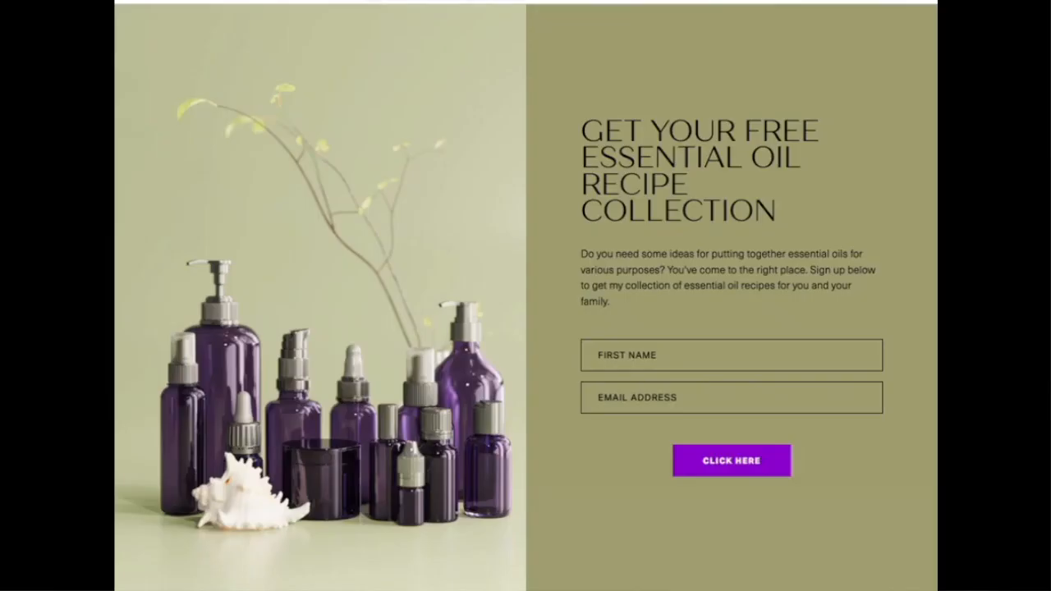
pyautogui.rightClick(331, 278)
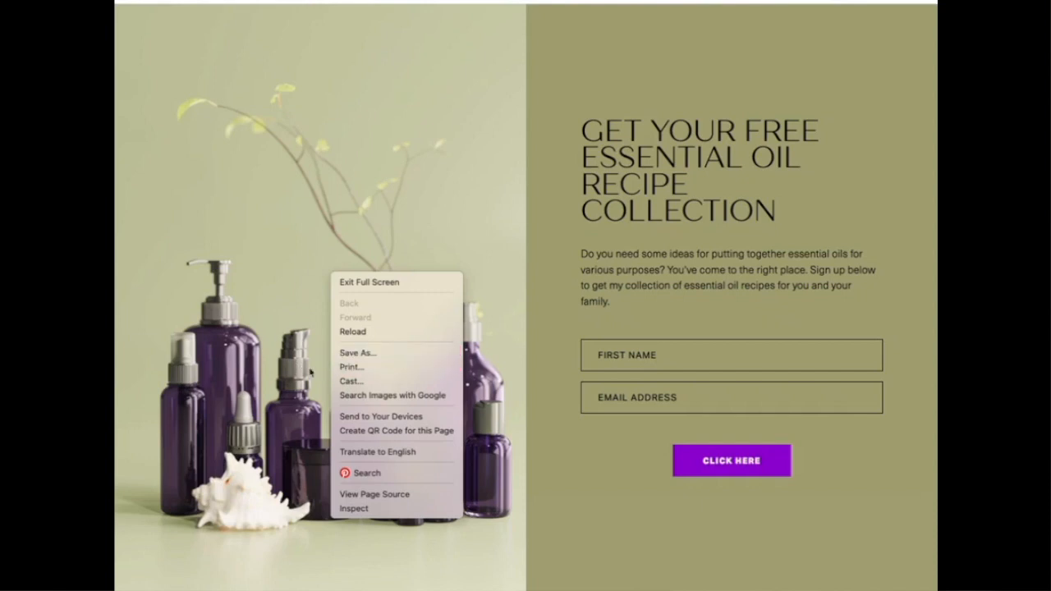
pyautogui.click(248, 199)
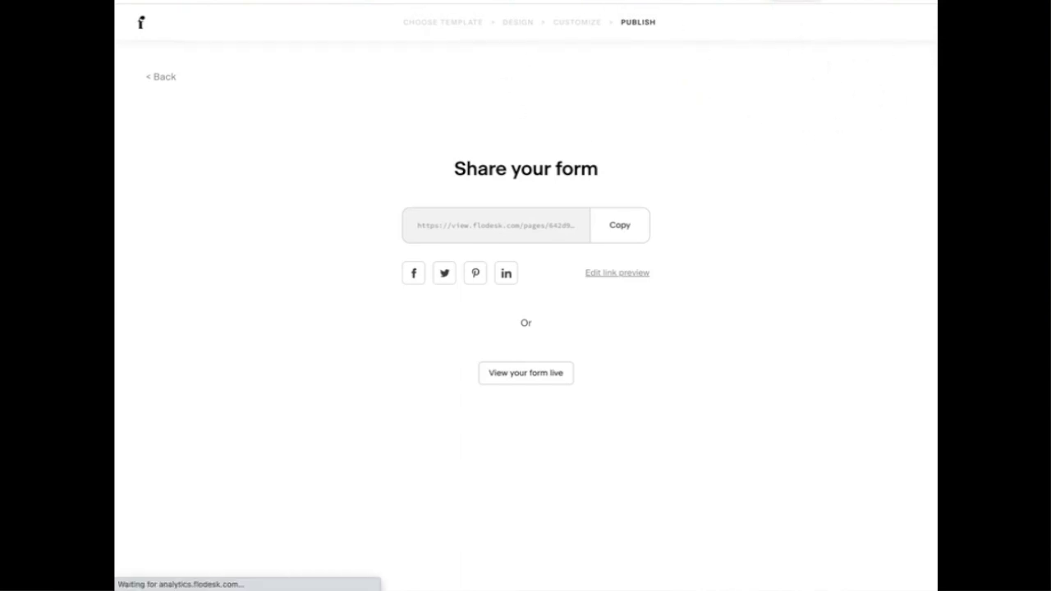
# Return to the forms overview and look through the saved forms.
pyautogui.click(142, 30)
pyautogui.scroll(-10, 143, 32)
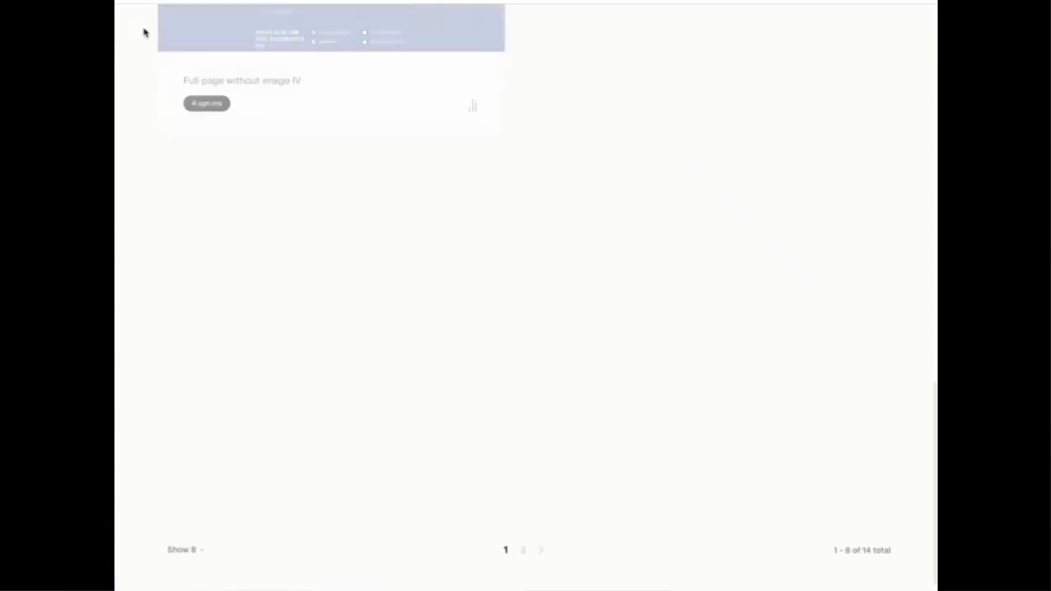
pyautogui.scroll(10, 270, 107)
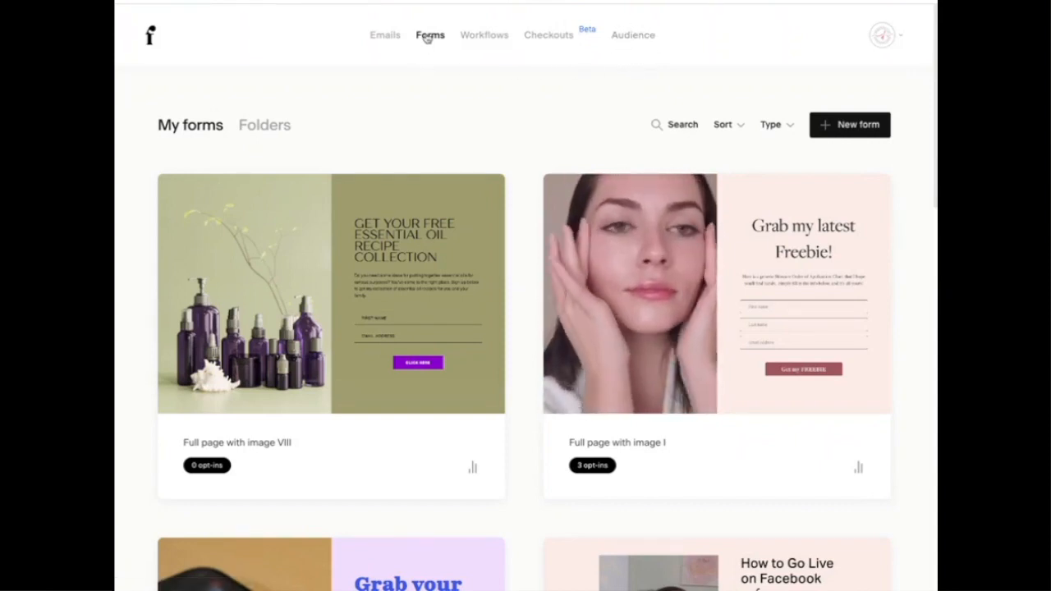
# Create a new workflow from the "Lead Magnet Delivery" template and open it for customizing.
pyautogui.click(481, 37)
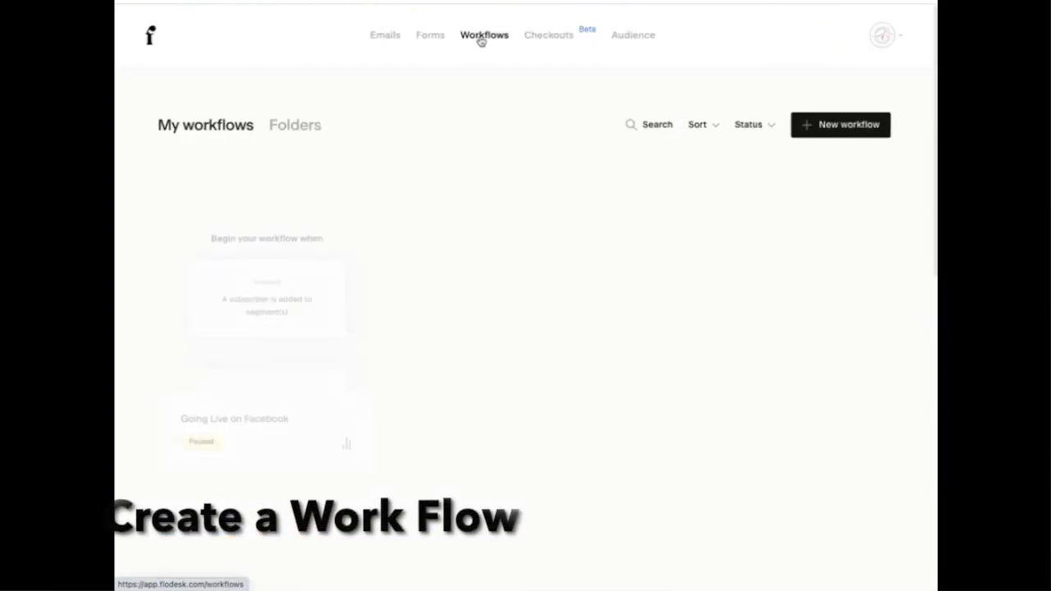
pyautogui.moveTo(833, 196)
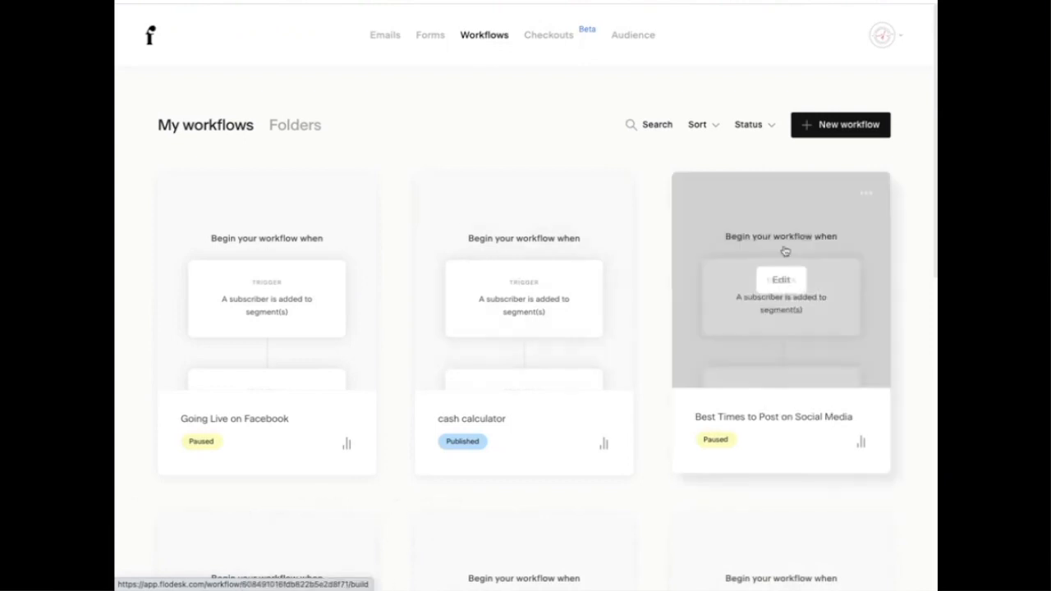
pyautogui.click(831, 128)
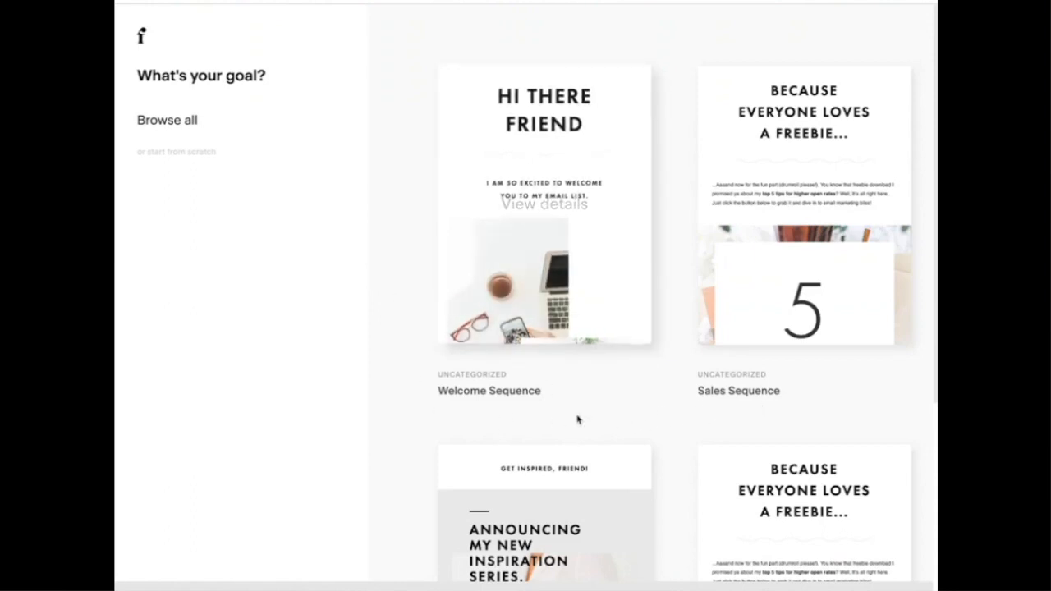
pyautogui.scroll(-1, 411, 414)
pyautogui.scroll(-5, 410, 415)
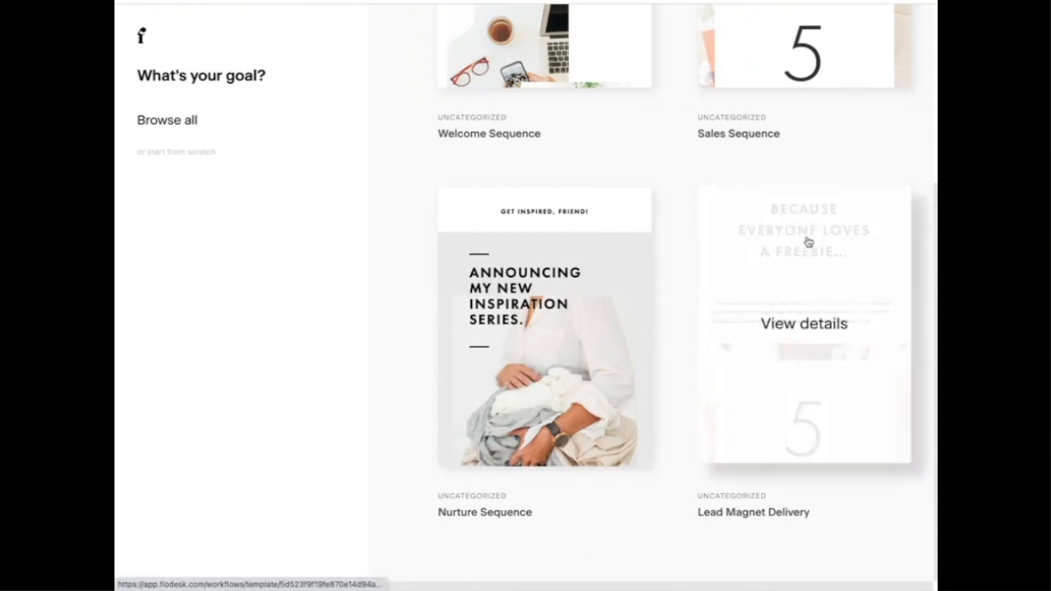
pyautogui.click(805, 345)
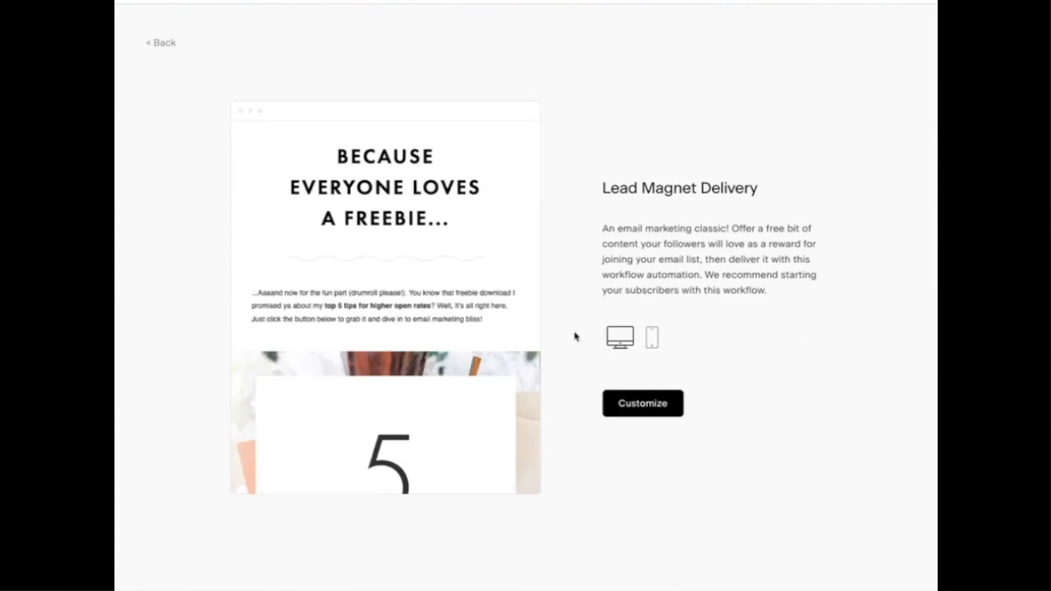
pyautogui.click(664, 404)
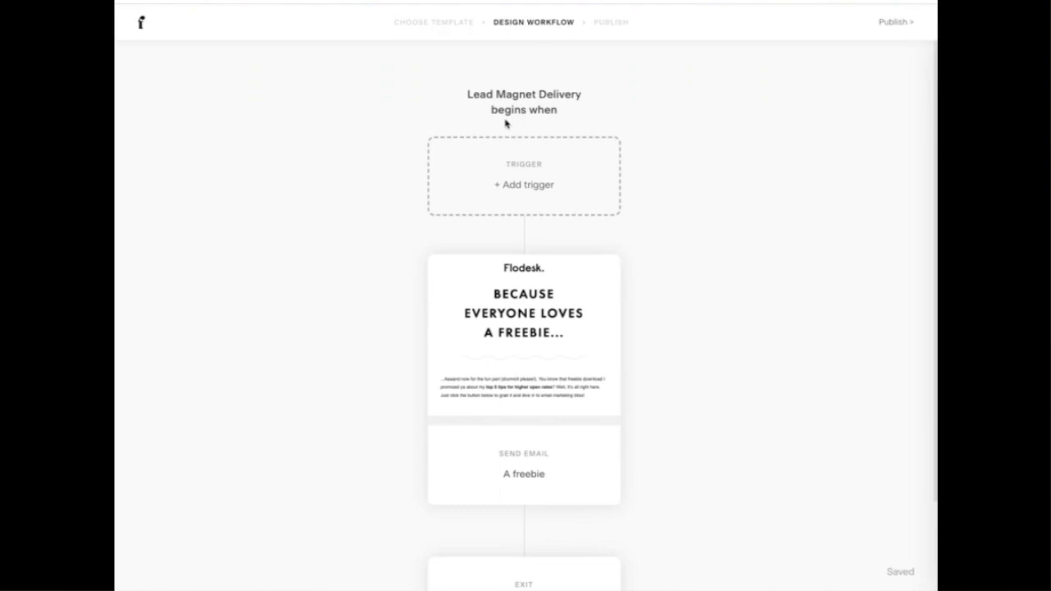
# Set the workflow's trigger to a subscriber being added to the "Email List" segment.
pyautogui.click(527, 188)
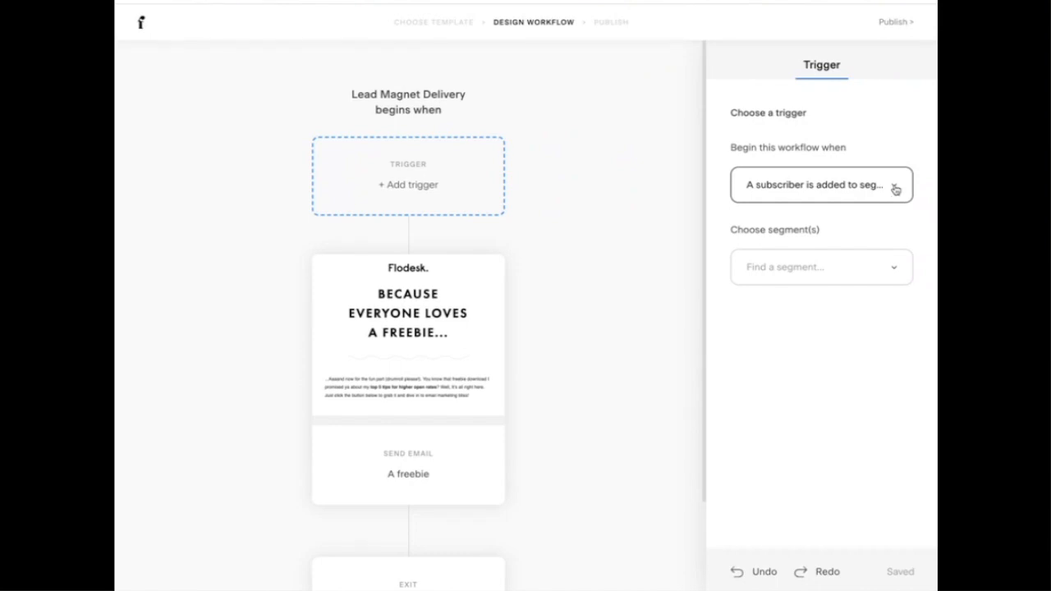
pyautogui.click(893, 270)
pyautogui.click(775, 321)
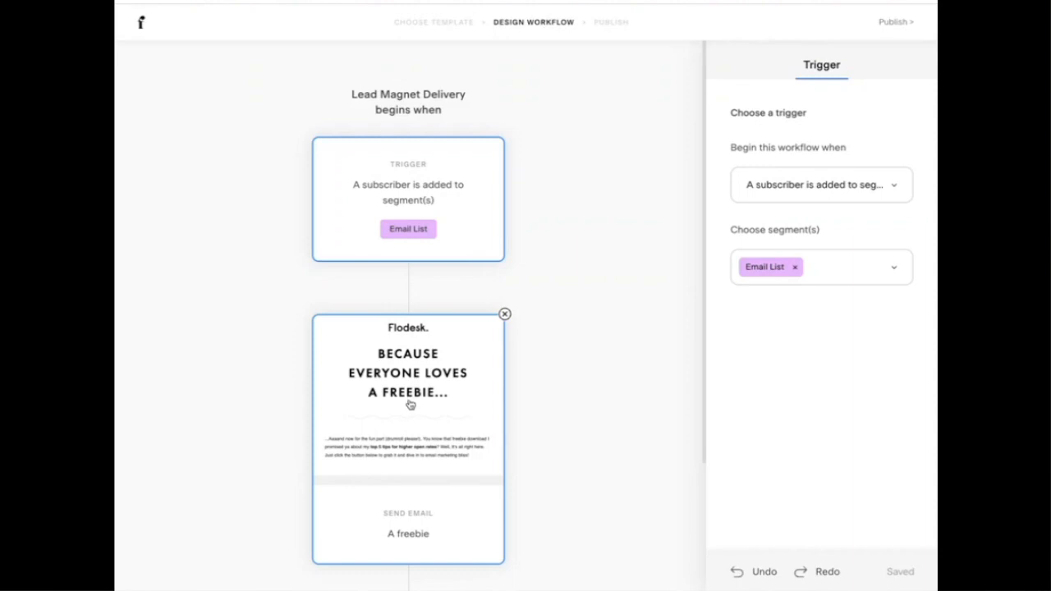
# Open the workflow's "A freebie" email for editing and keep the legacy layouts for it.
pyautogui.click(410, 404)
pyautogui.scroll(-3, 405, 336)
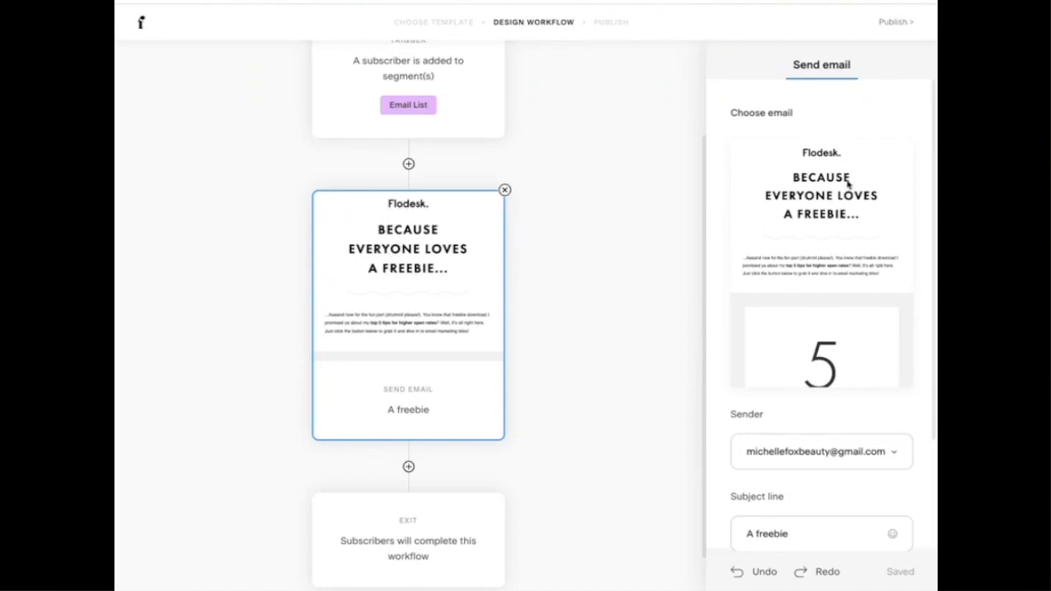
pyautogui.scroll(-1, 501, 386)
pyautogui.scroll(-1, 501, 386)
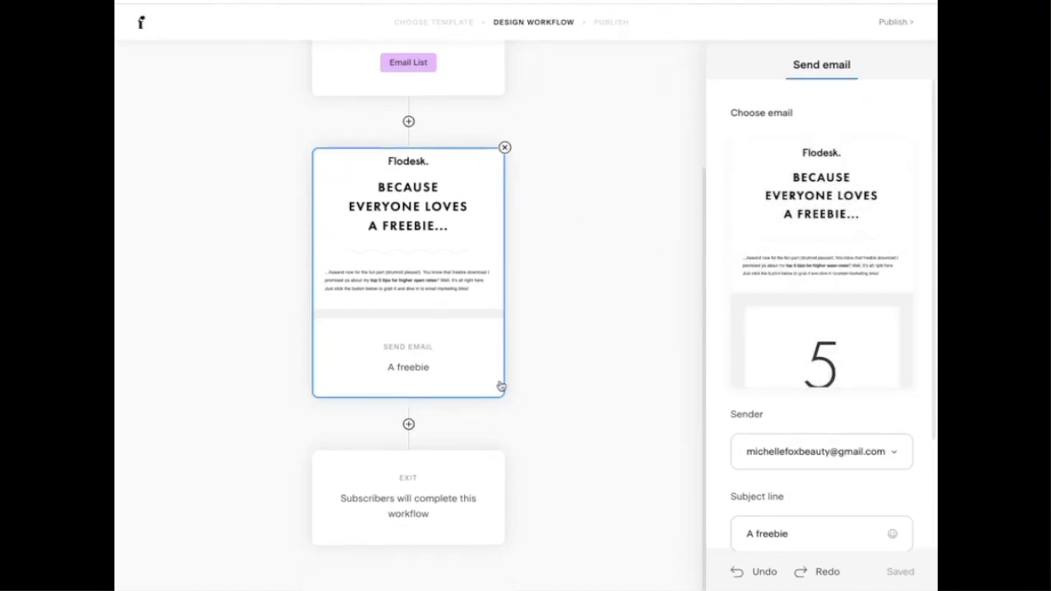
pyautogui.scroll(7, 395, 356)
pyautogui.scroll(-7, 386, 352)
pyautogui.moveTo(847, 175)
pyautogui.moveTo(862, 232)
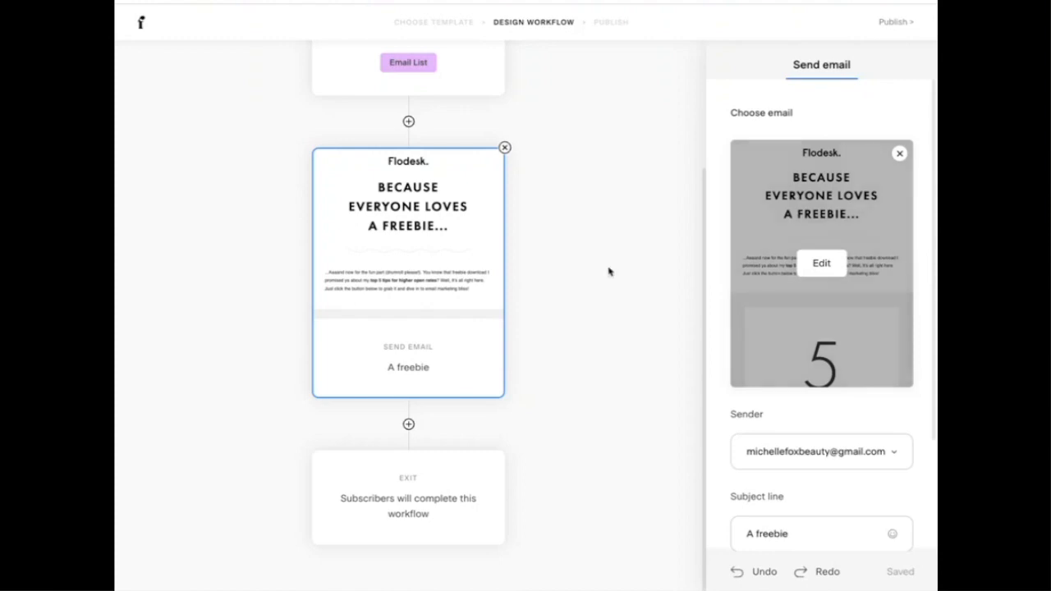
pyautogui.click(814, 264)
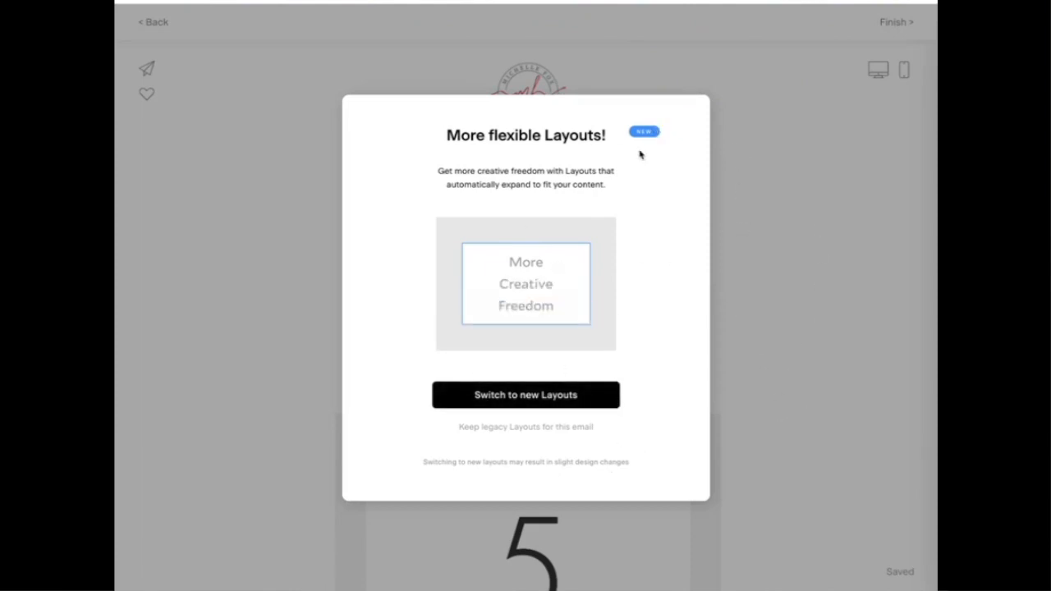
pyautogui.click(516, 428)
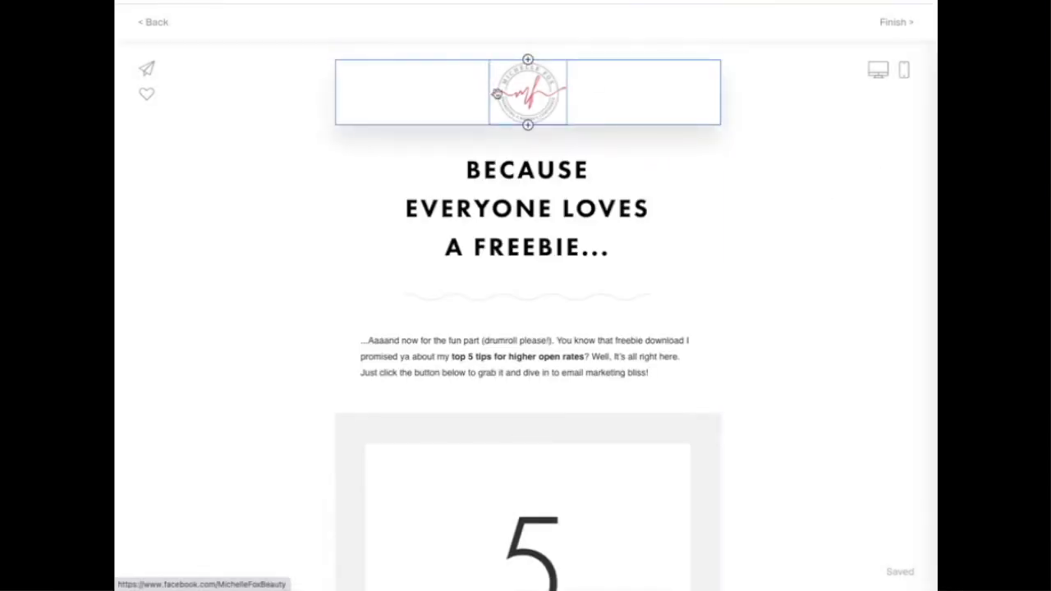
# Open the email's logo management, look at the option for replacing the logo image, and save with the existing logo and website link.
pyautogui.click(510, 94)
pyautogui.moveTo(868, 206)
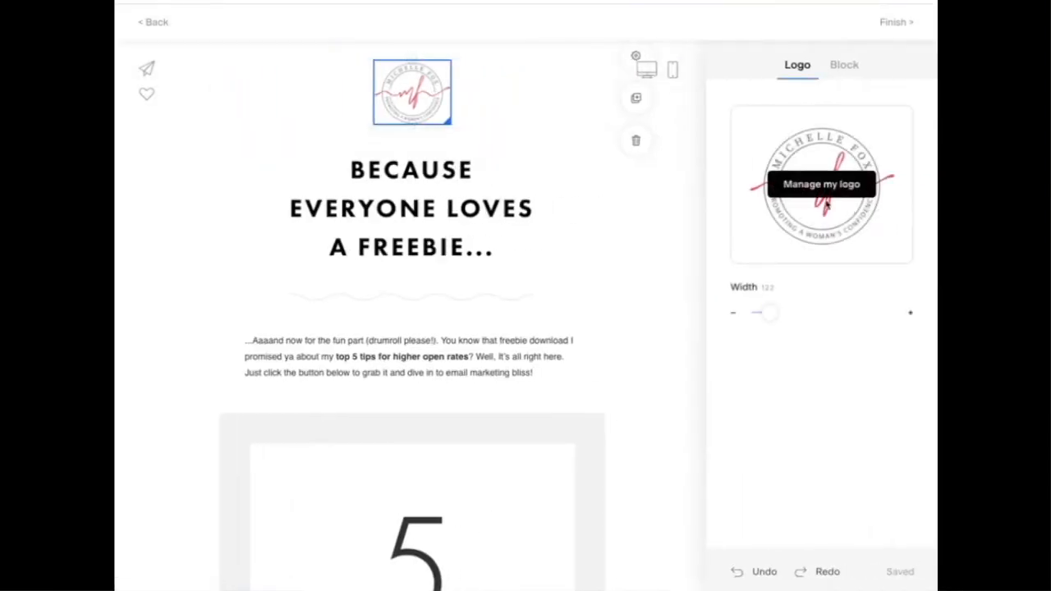
pyautogui.click(831, 235)
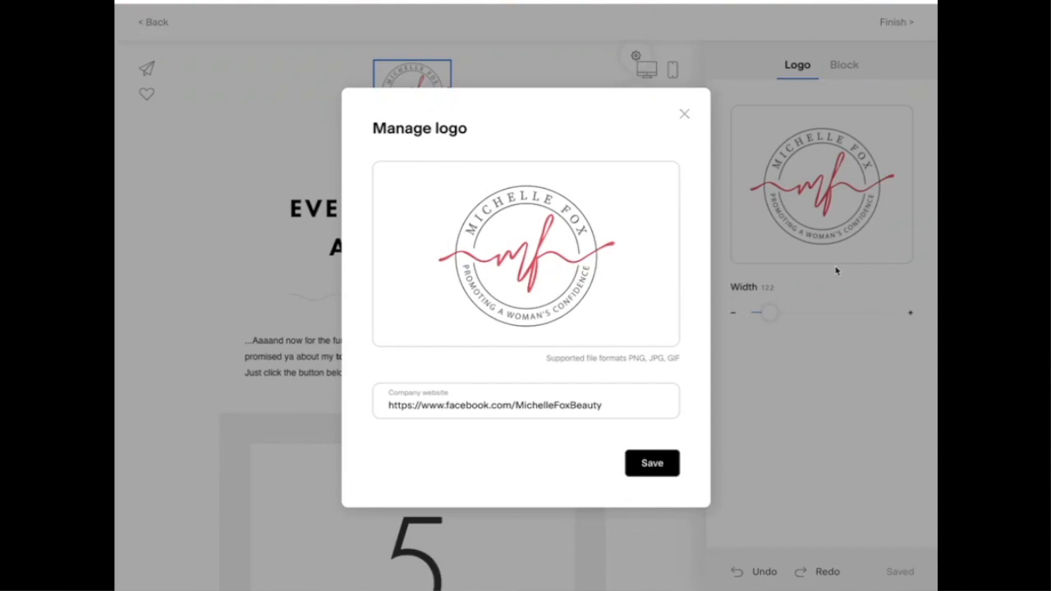
pyautogui.moveTo(611, 286)
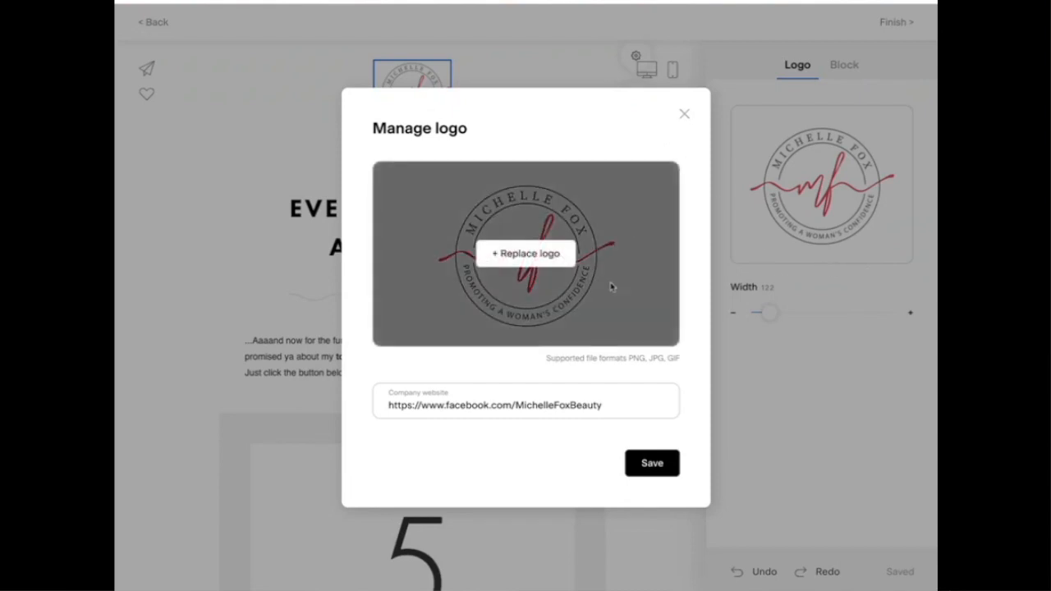
pyautogui.click(540, 257)
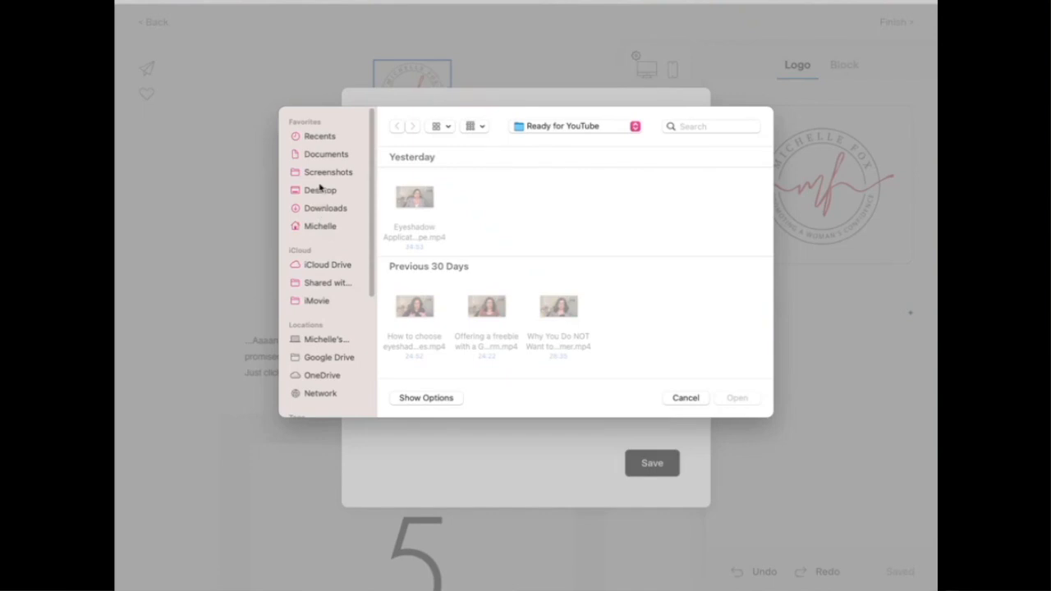
pyautogui.click(694, 399)
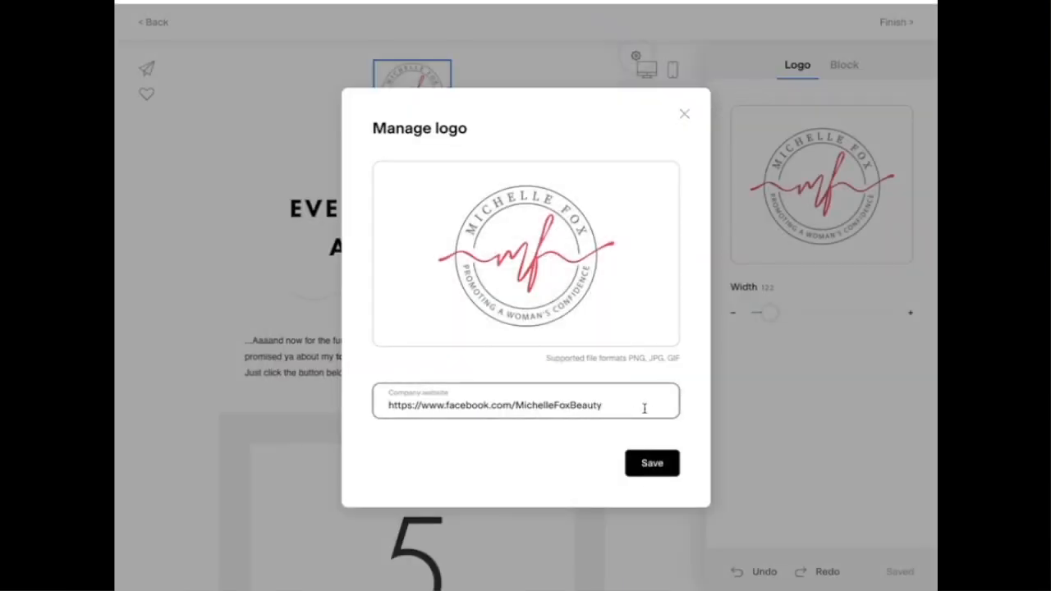
pyautogui.click(667, 463)
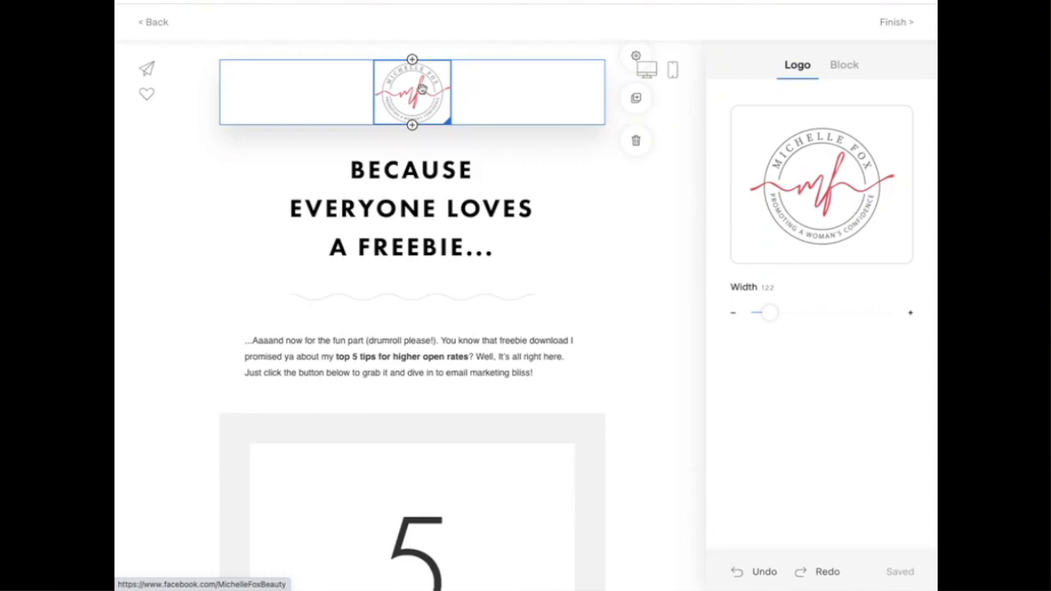
# Open the email's "Because everyone loves a freebie..." heading for editing and select its whole text.
pyautogui.click(428, 203)
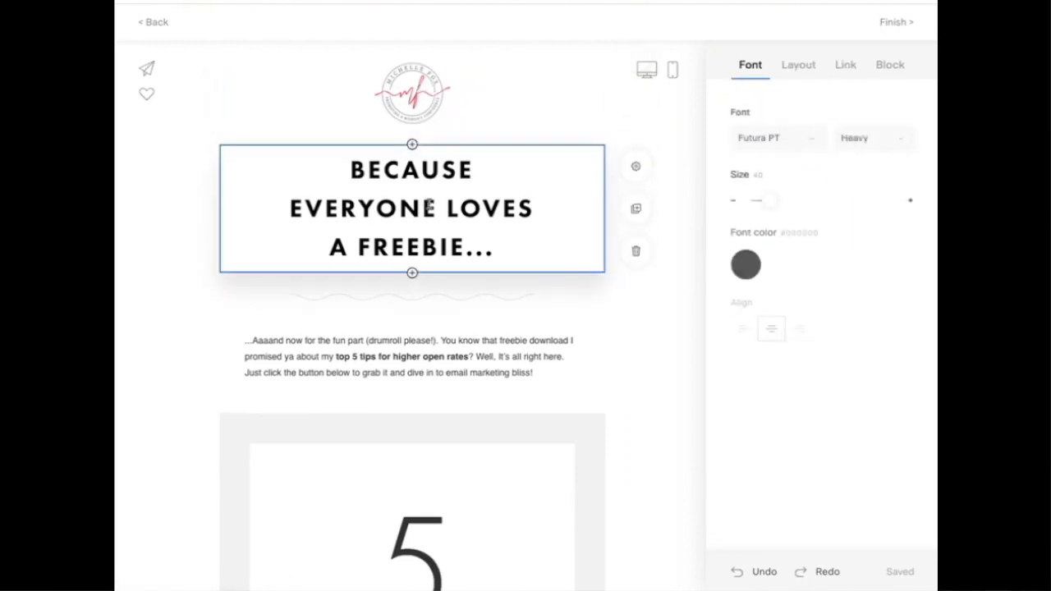
pyautogui.doubleClick(427, 205)
pyautogui.click(351, 169)
pyautogui.moveTo(351, 169); pyautogui.dragTo(481, 274)
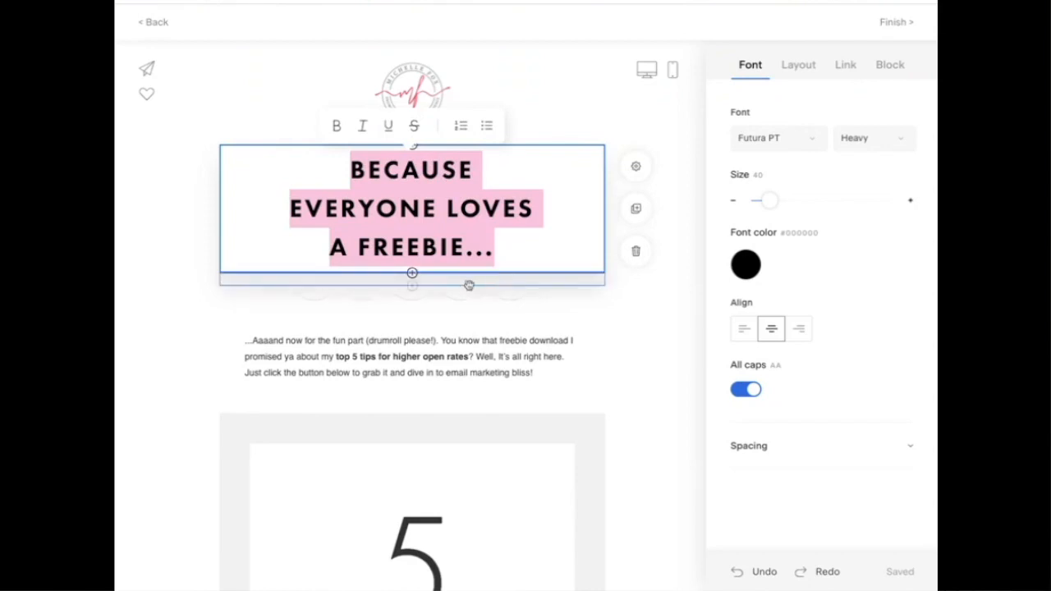
# Replace "top 5 tips for higher open rates" in the email's intro paragraph with "essential oils recipes".
pyautogui.click(485, 354)
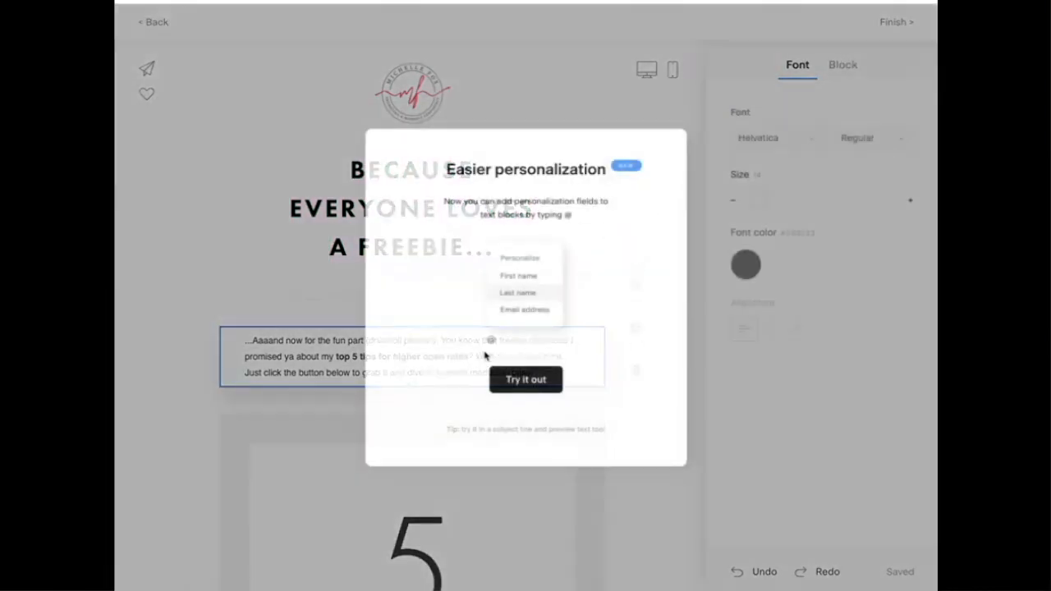
pyautogui.click(317, 346)
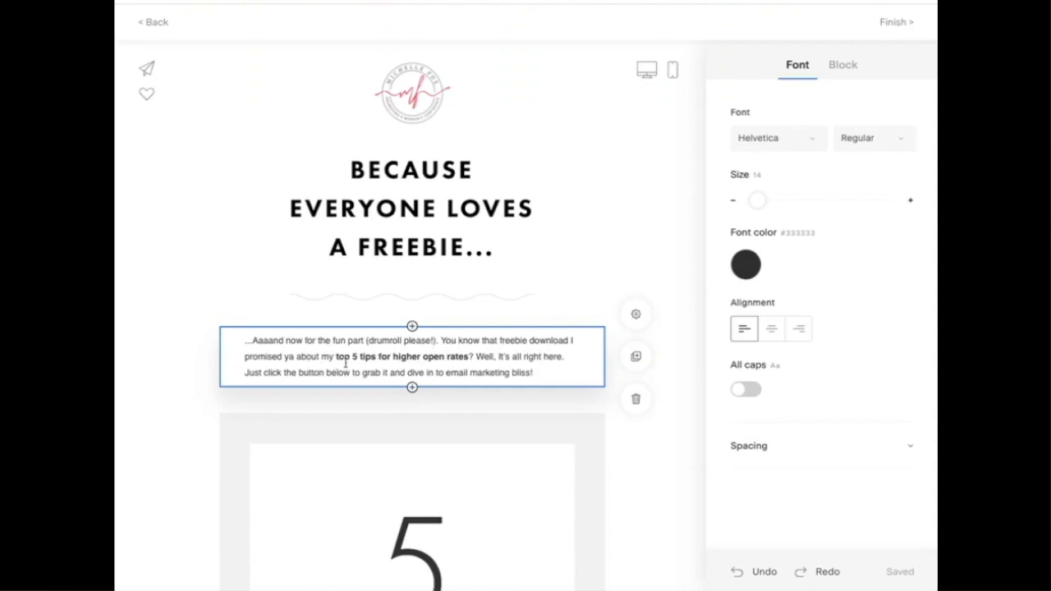
pyautogui.moveTo(334, 356); pyautogui.dragTo(469, 358)
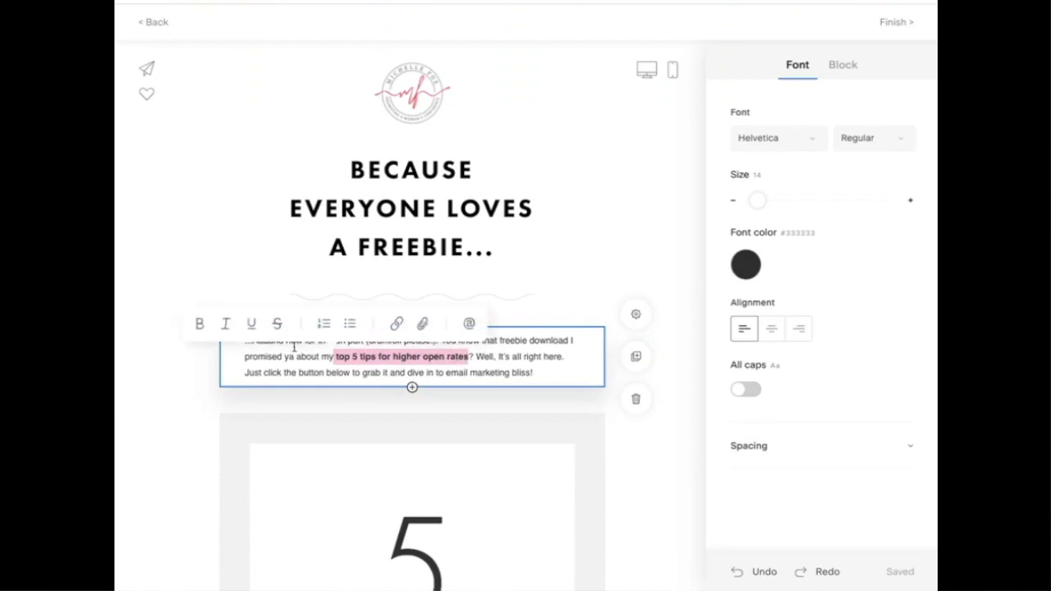
pyautogui.write('ESSENTIAL')
pyautogui.press('BackSpace')
pyautogui.press('BackSpace')
pyautogui.press('BackSpace')
pyautogui.press('BackSpace')
pyautogui.press('BackSpace')
pyautogui.press('BackSpace')
pyautogui.press('BackSpace')
pyautogui.press('BackSpace')
pyautogui.press('BackSpace')
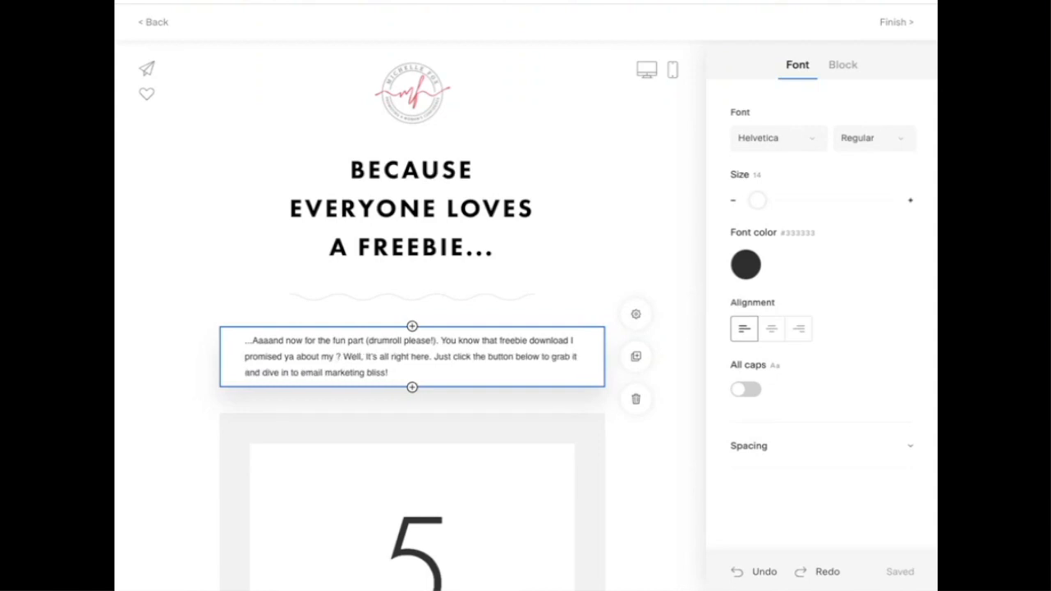
pyautogui.write('essential oi')
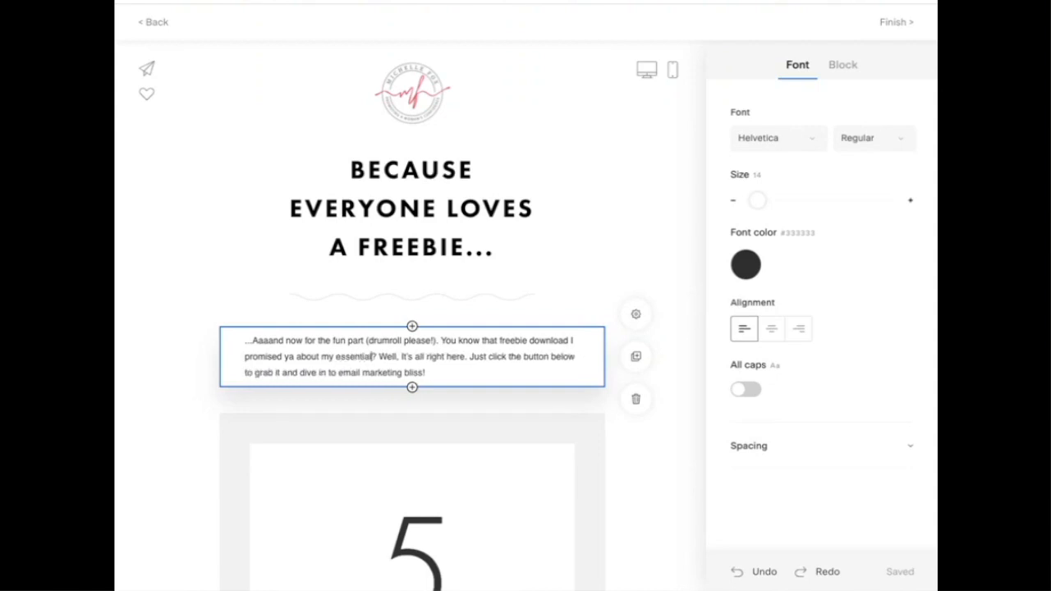
pyautogui.write('ls recip')
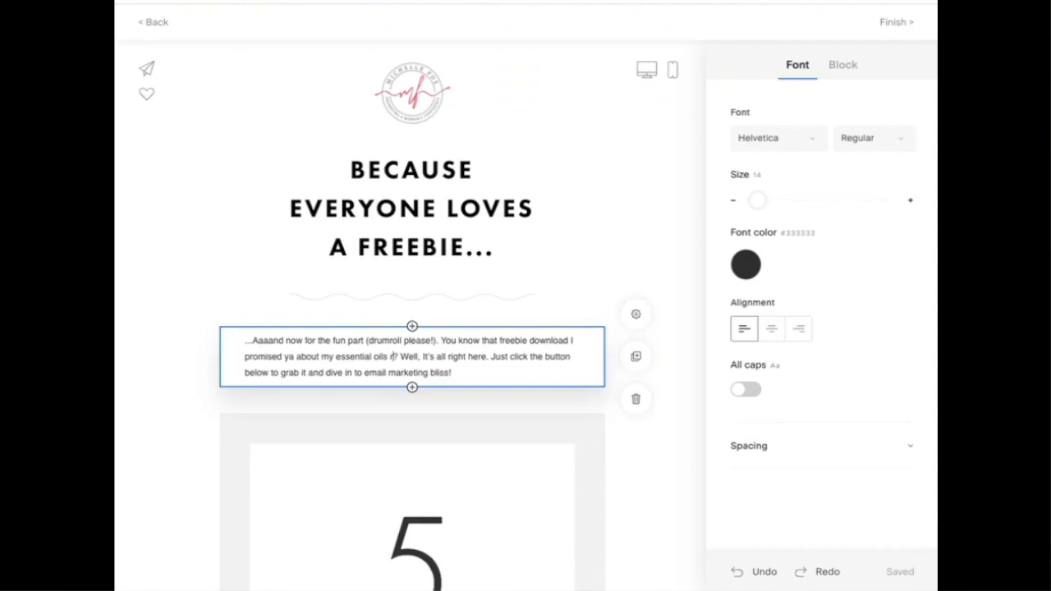
pyautogui.write('es')
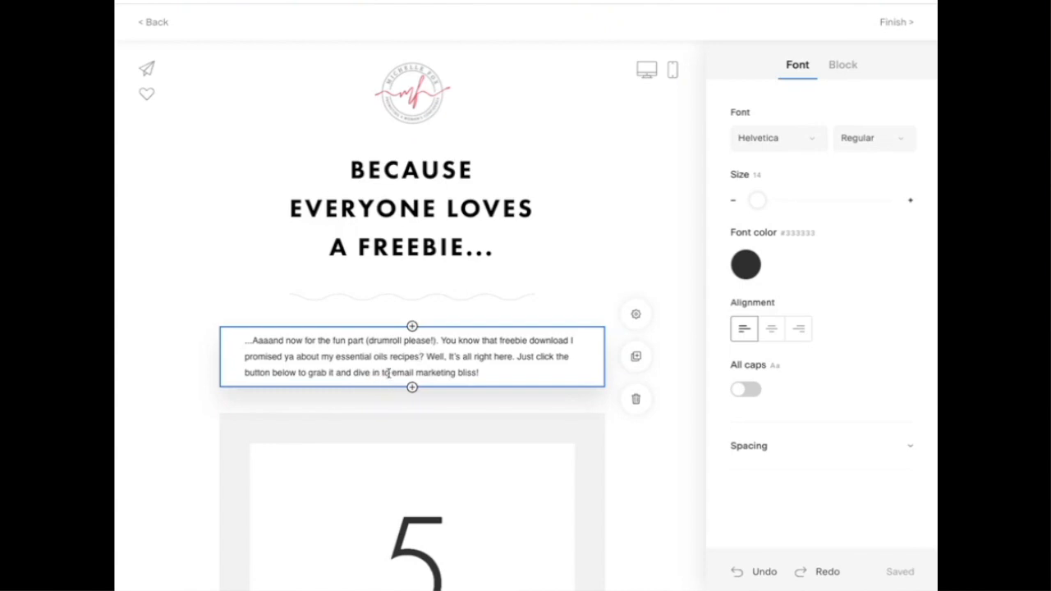
# Remove "to email marketing bliss" from the end of the intro paragraph and make "essential oils recipes?" bold.
pyautogui.moveTo(478, 373); pyautogui.dragTo(377, 374)
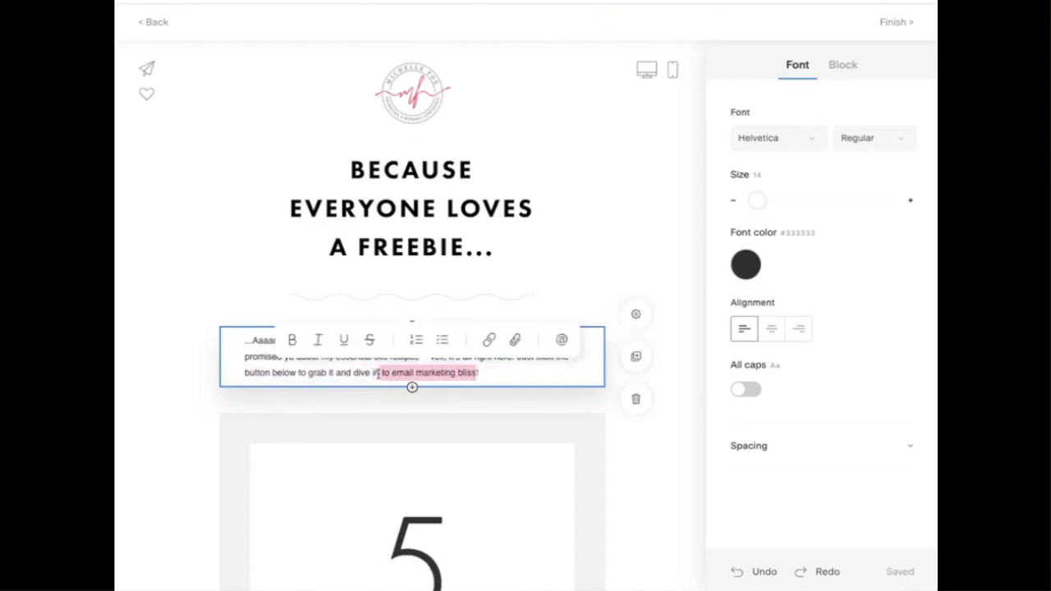
pyautogui.press('BackSpace')
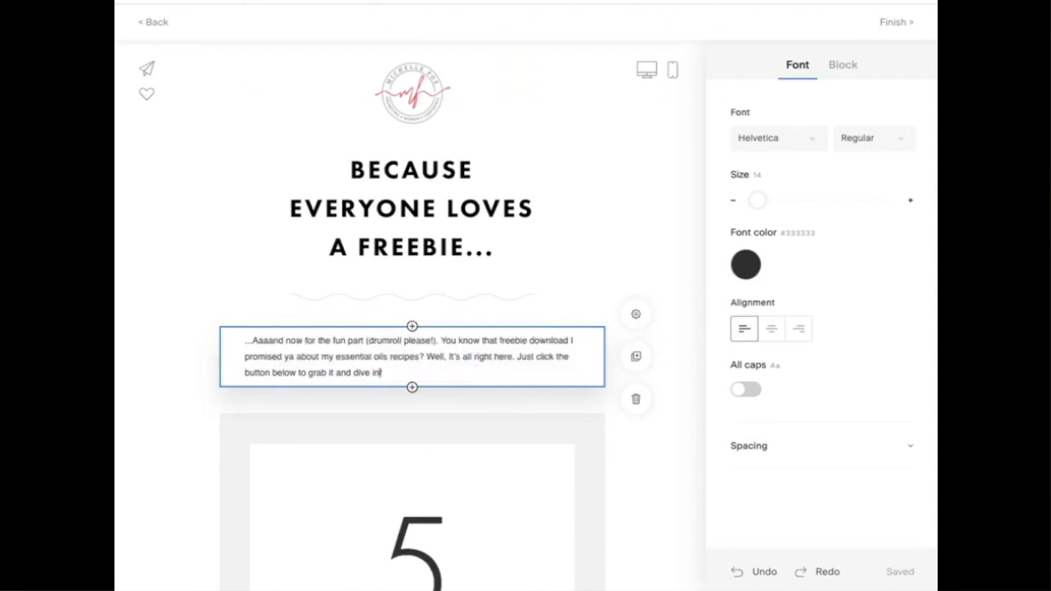
pyautogui.moveTo(335, 358); pyautogui.dragTo(426, 356)
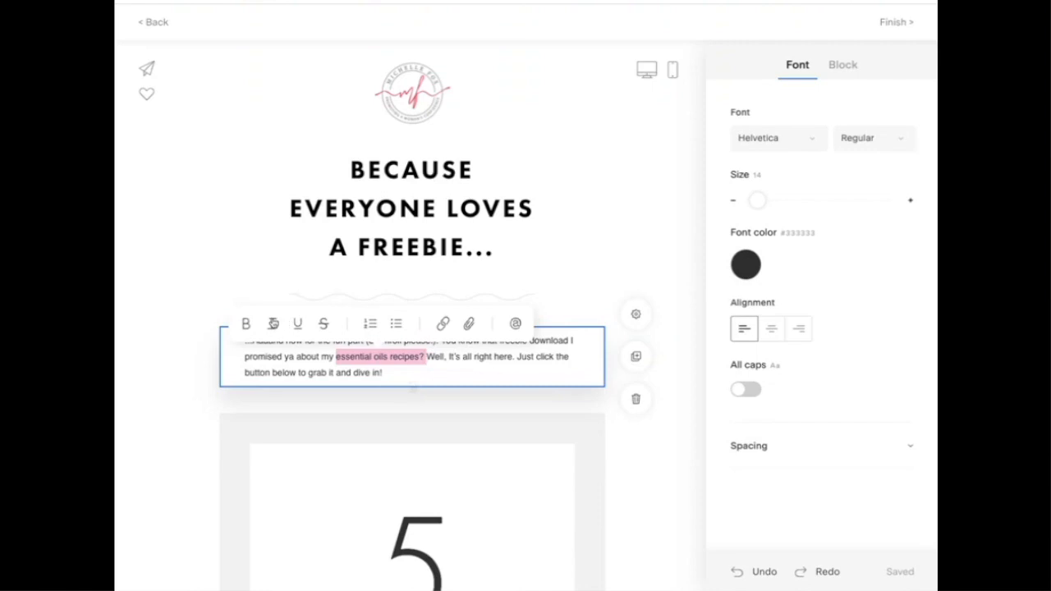
pyautogui.click(245, 323)
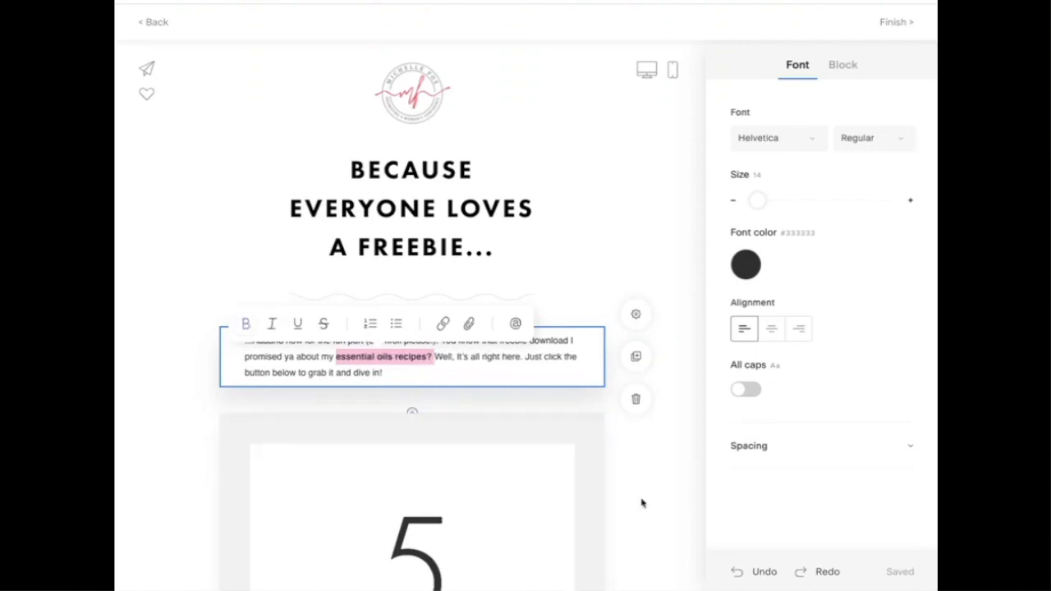
# Change the large number in the download section to 10.
pyautogui.scroll(-3, 643, 498)
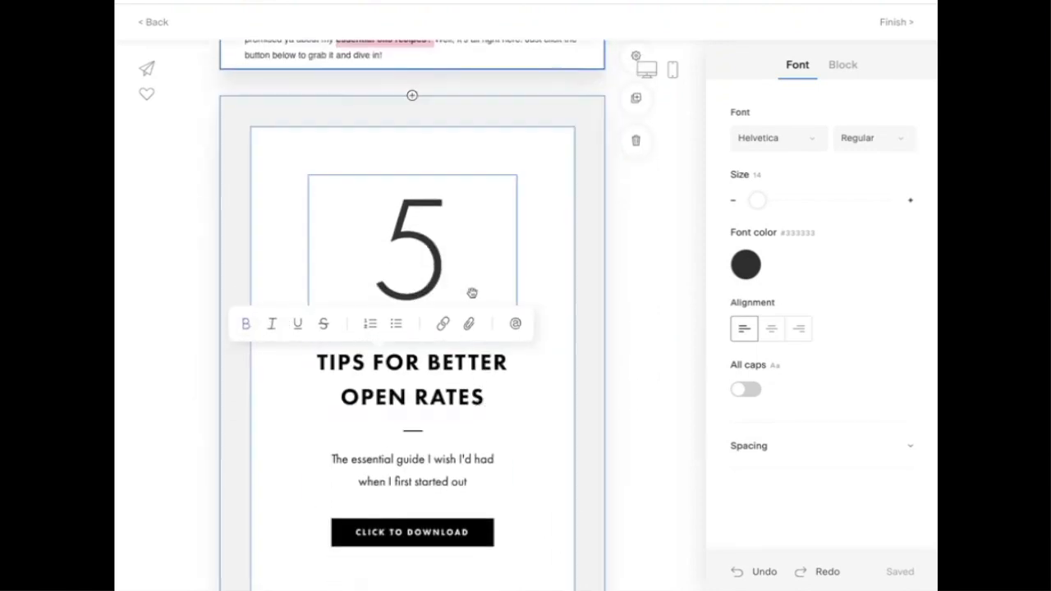
pyautogui.click(418, 267)
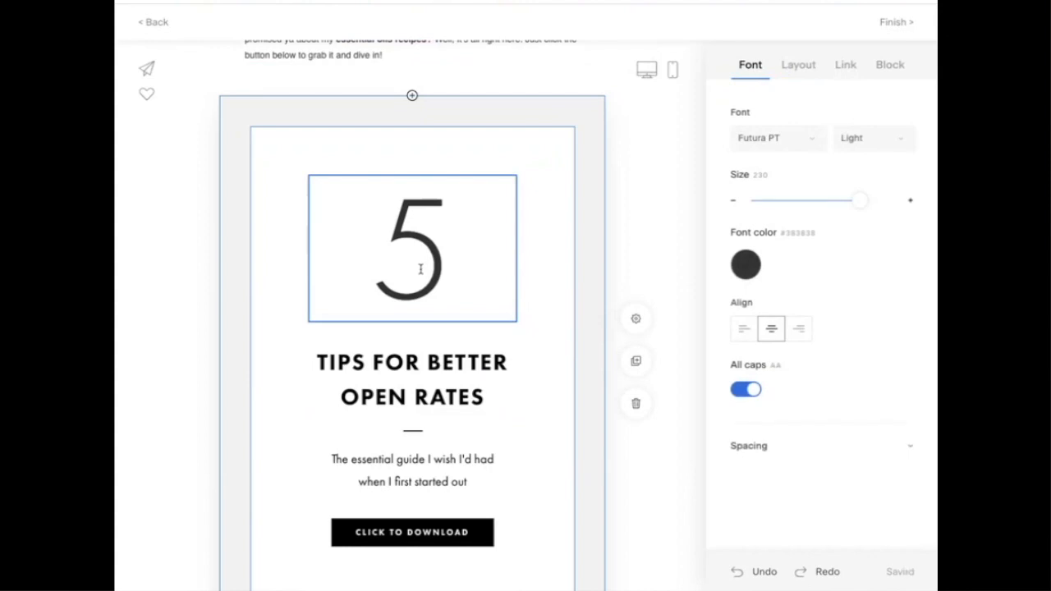
pyautogui.click(417, 364)
pyautogui.click(395, 246)
pyautogui.moveTo(395, 247); pyautogui.dragTo(478, 258)
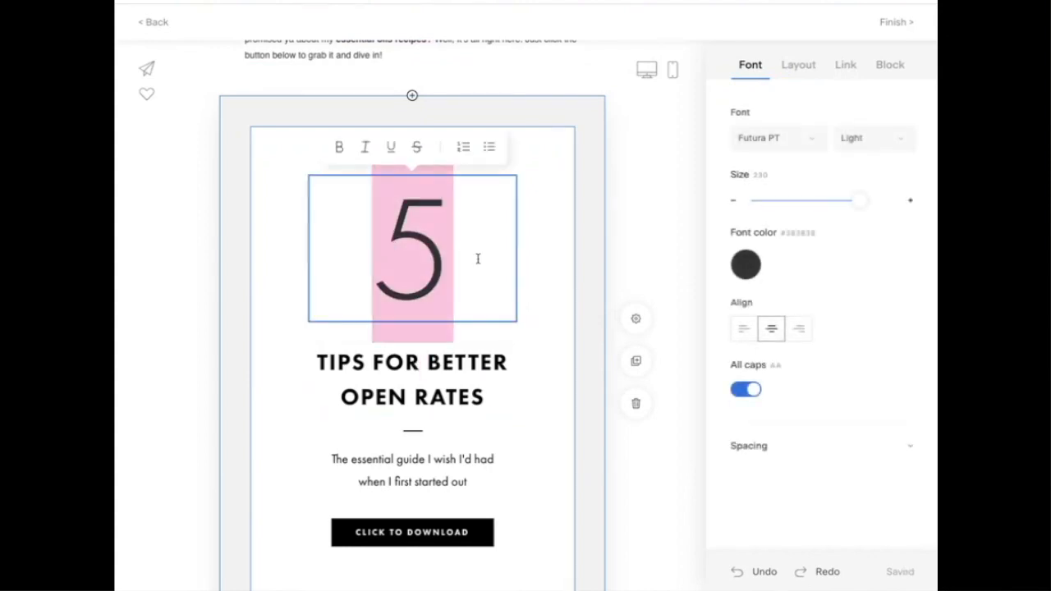
pyautogui.write('10')
# Replace the heading below the large 10 with "ESSENTIAL OIL RECIPES FOR YOUR HOME & FAMILY", putting "HOME & FAMILY" on its own line.
pyautogui.click(399, 362)
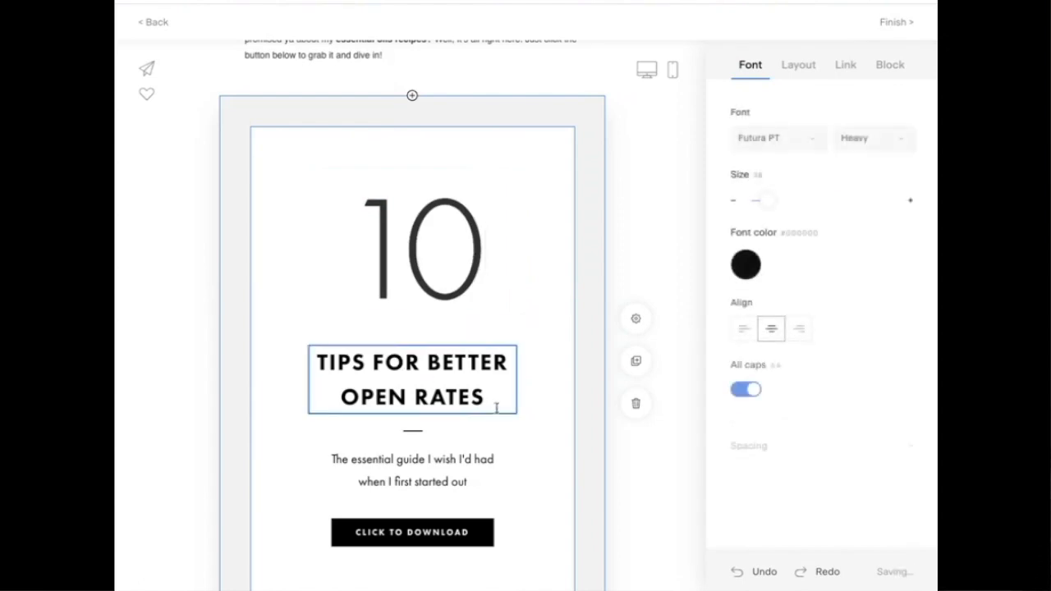
pyautogui.moveTo(492, 399); pyautogui.dragTo(276, 363)
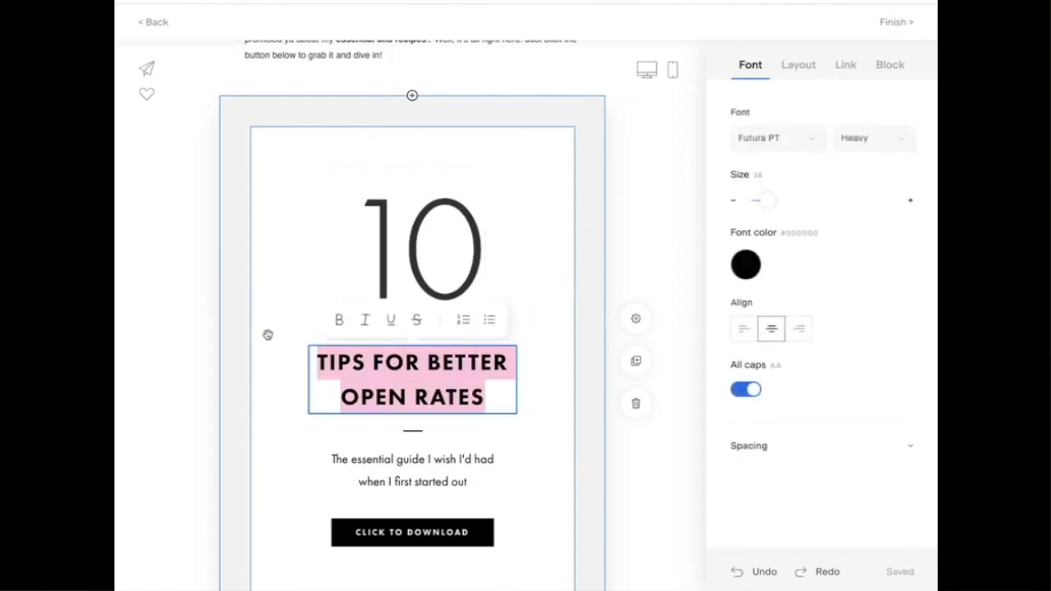
pyautogui.write('ESSENTIAL ')
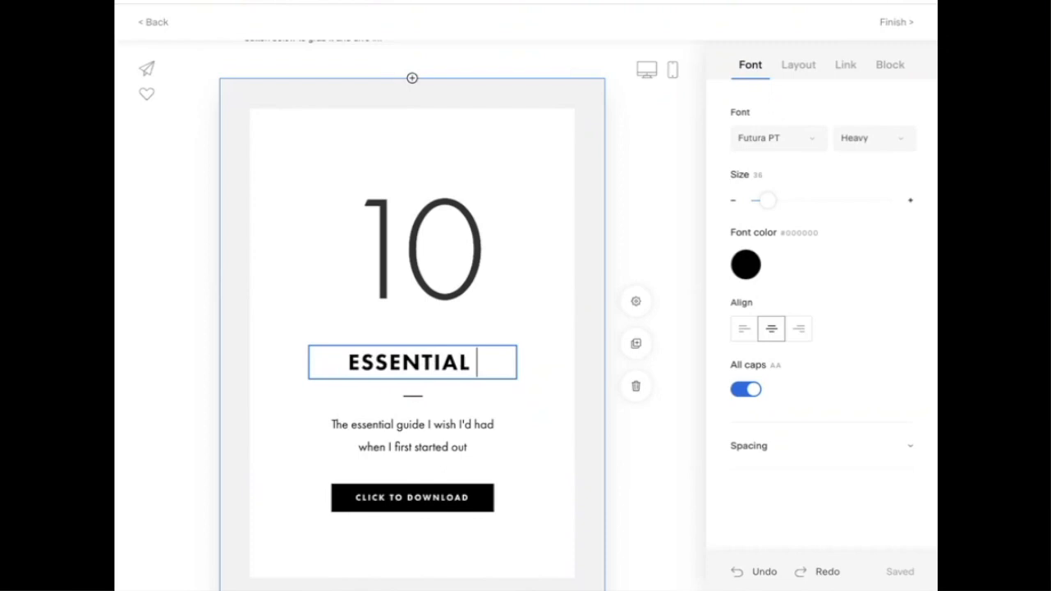
pyautogui.write('OIL RECIPES FOR YOUR')
pyautogui.press('Return')
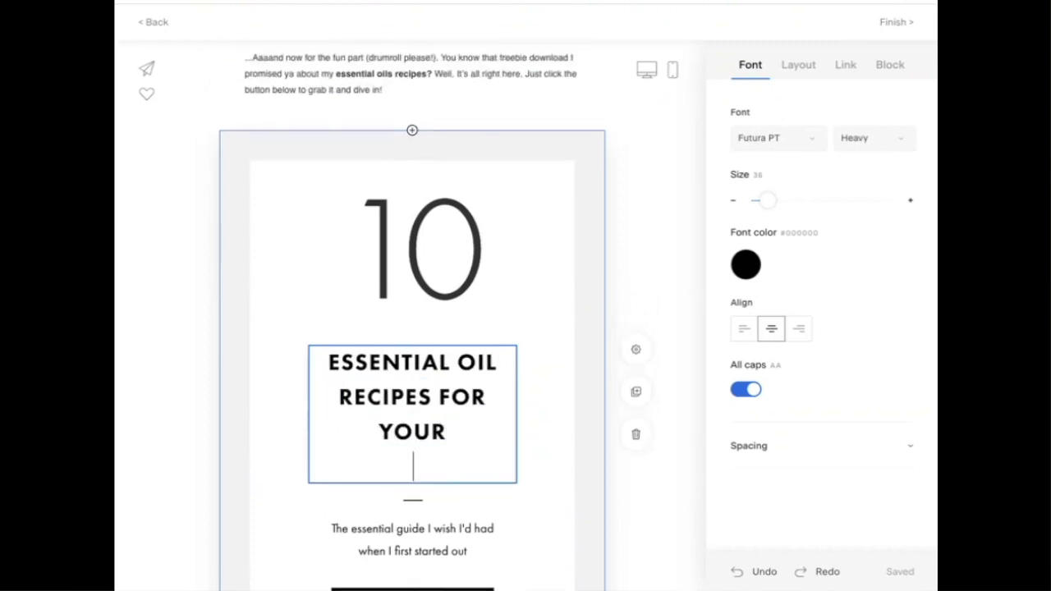
pyautogui.write('FAMILY')
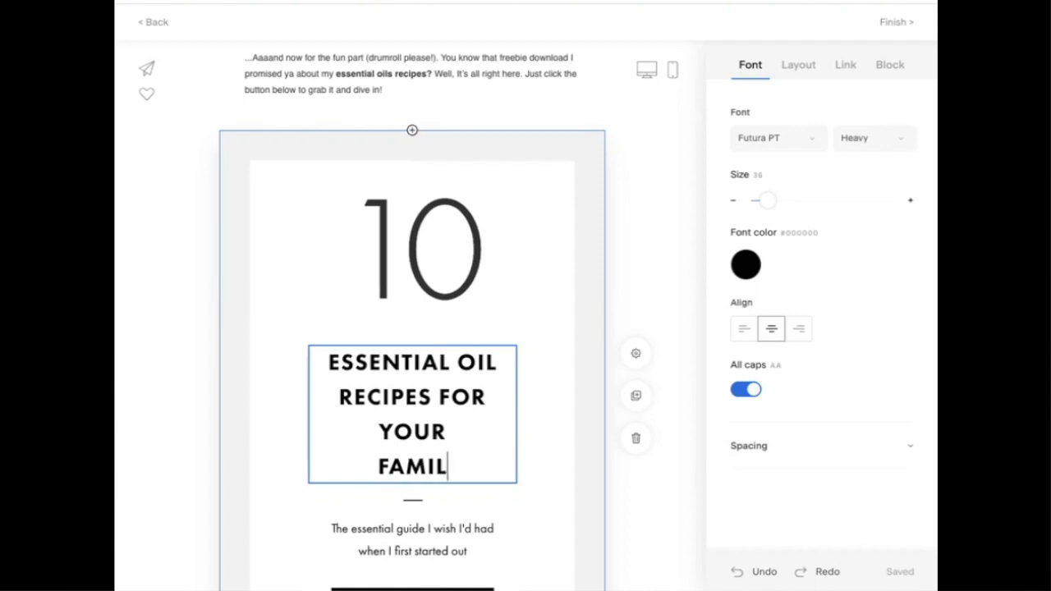
pyautogui.press('BackSpace')
pyautogui.press('BackSpace')
pyautogui.press('BackSpace')
pyautogui.press('BackSpace')
pyautogui.press('BackSpace')
pyautogui.press('BackSpace')
pyautogui.write('HO')
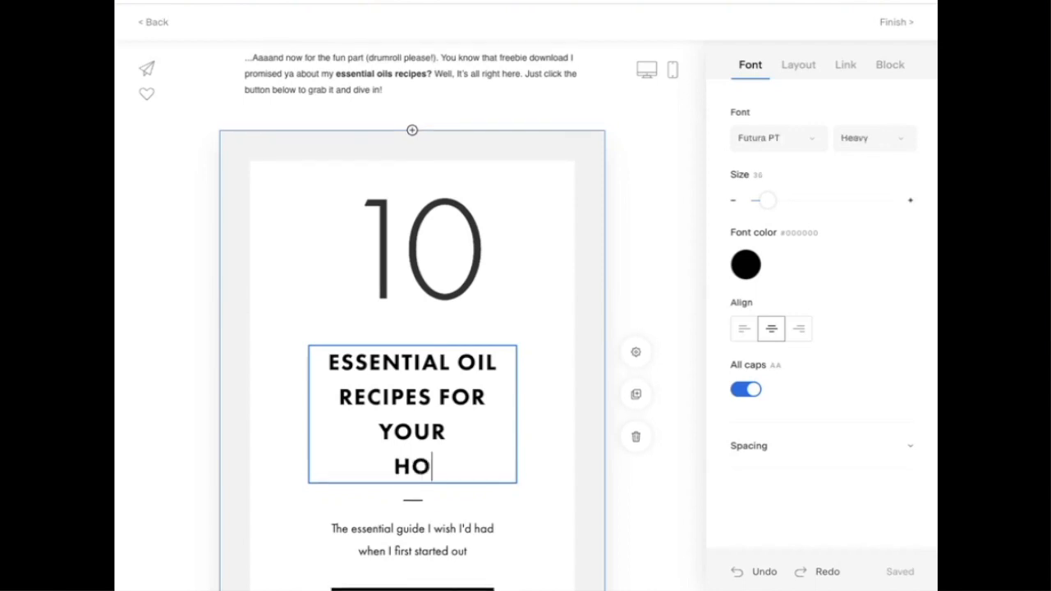
pyautogui.write('ME & FAMILY')
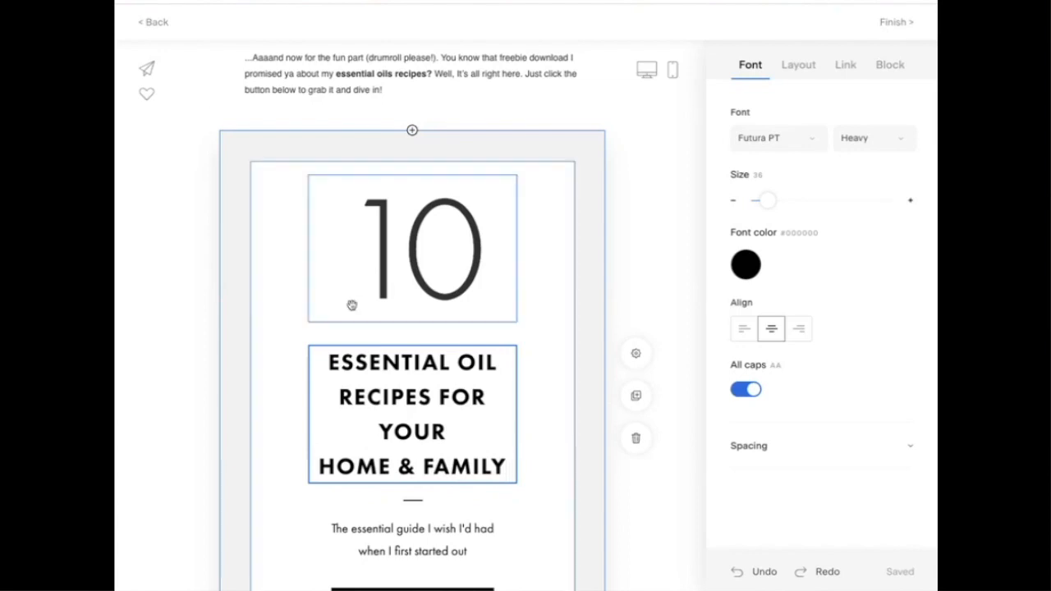
# Replace "started out" in the download section's tagline with "began using essential oils".
pyautogui.scroll(-3, 410, 345)
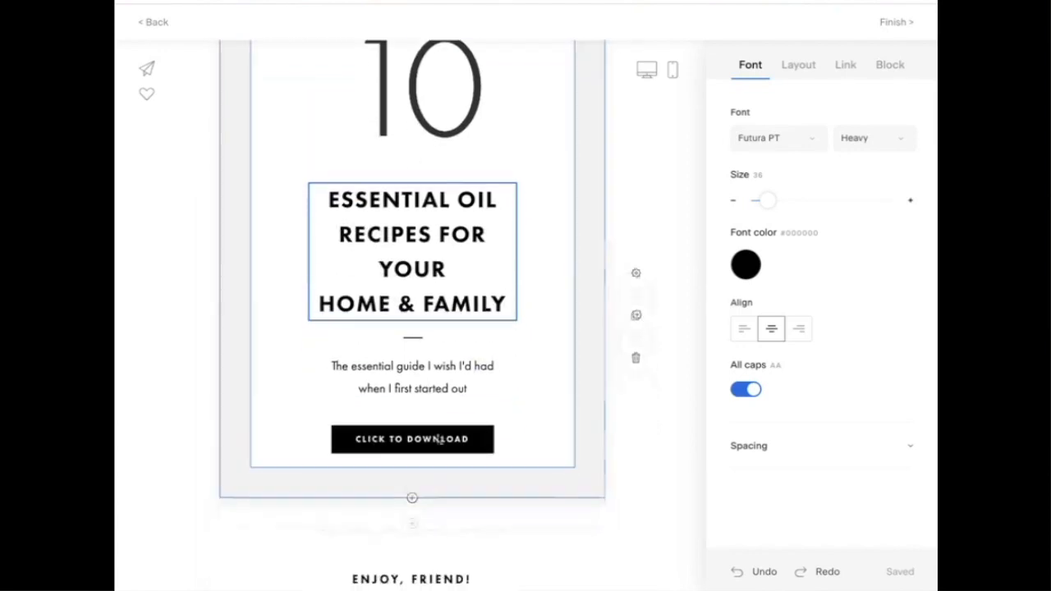
pyautogui.click(423, 392)
pyautogui.moveTo(415, 391); pyautogui.dragTo(476, 385)
pyautogui.write('began')
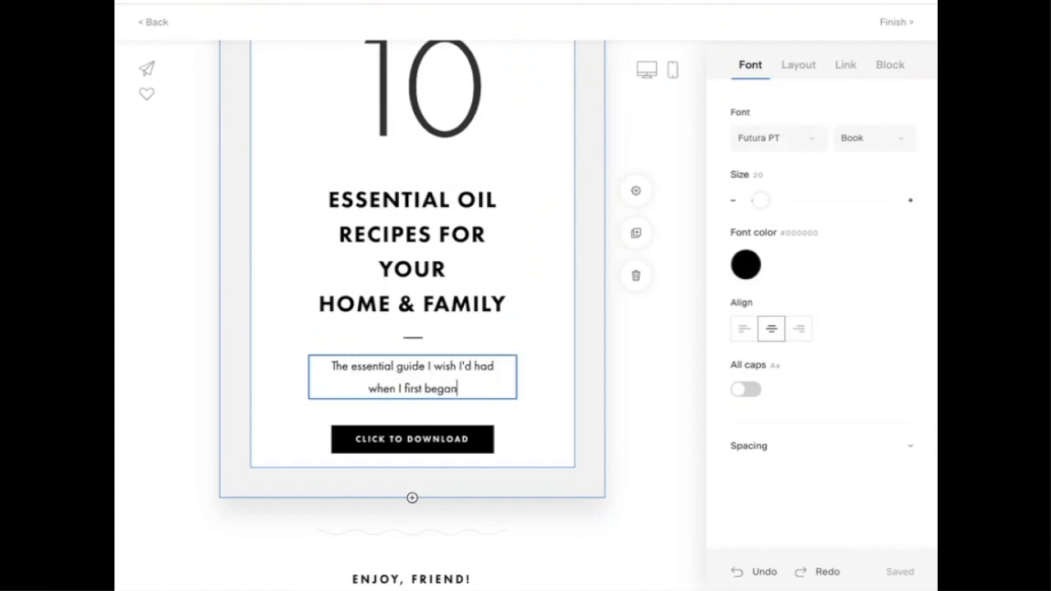
pyautogui.write(' using essential')
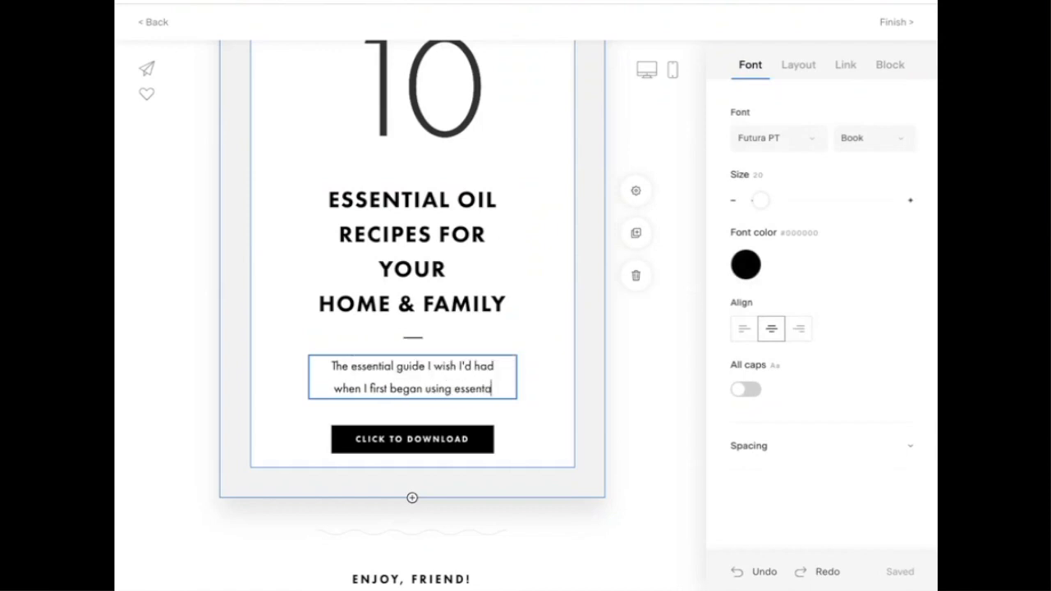
pyautogui.write(' oils')
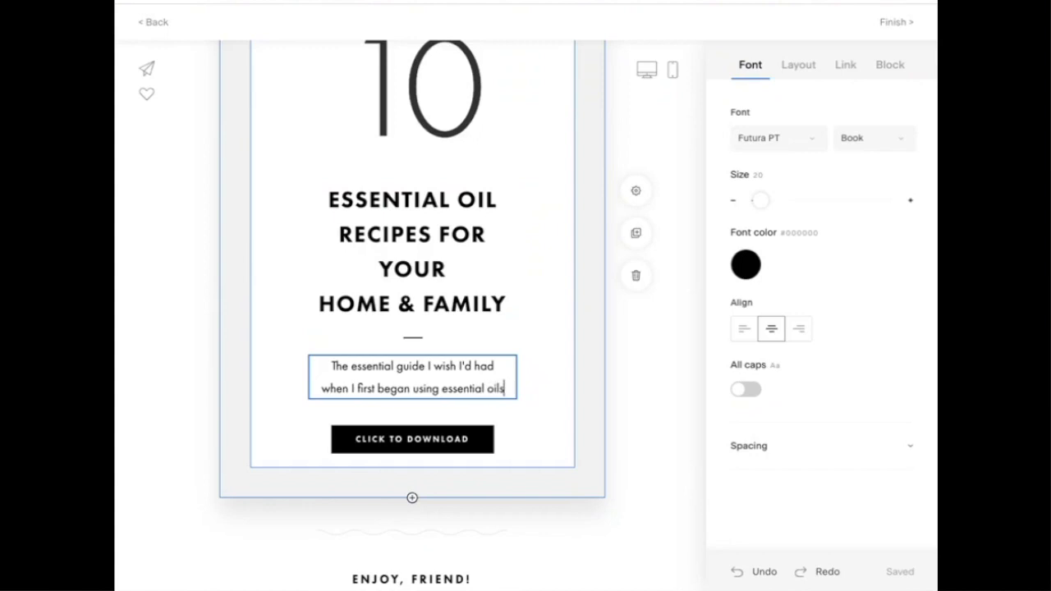
# Set the font size of the "Click to download" button to 20.
pyautogui.click(410, 452)
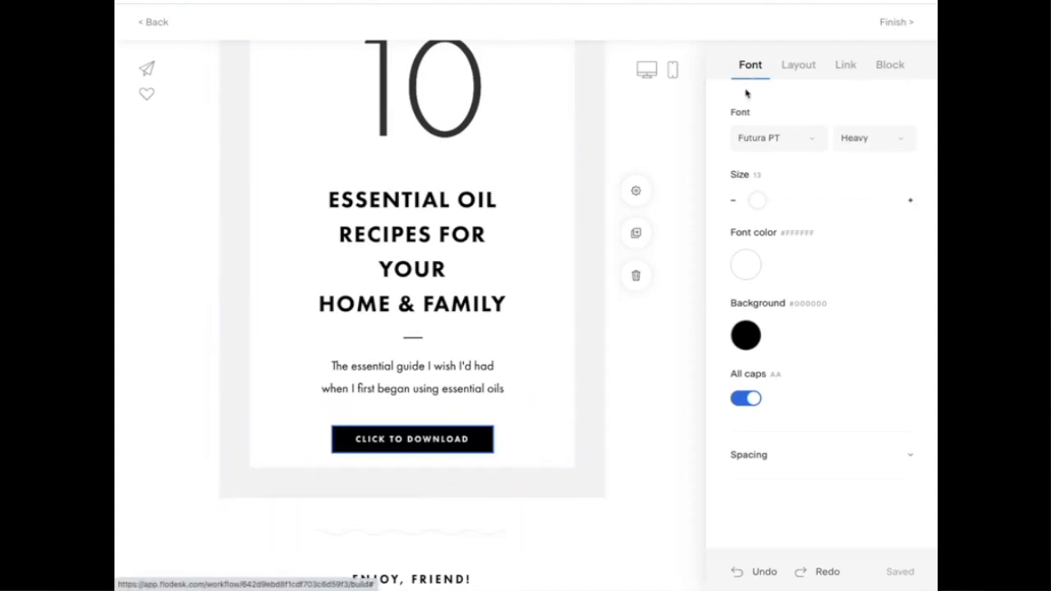
pyautogui.moveTo(752, 209)
pyautogui.mouseDown()
pyautogui.moveTo(788, 200)
pyautogui.moveTo(734, 209)
pyautogui.moveTo(754, 203)
pyautogui.mouseUp()
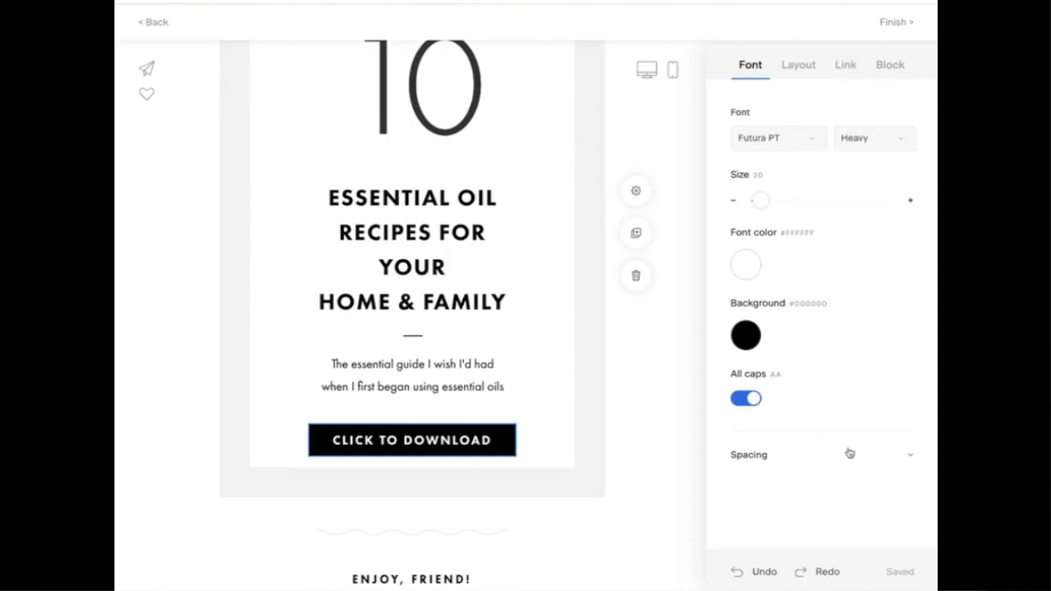
pyautogui.click(799, 67)
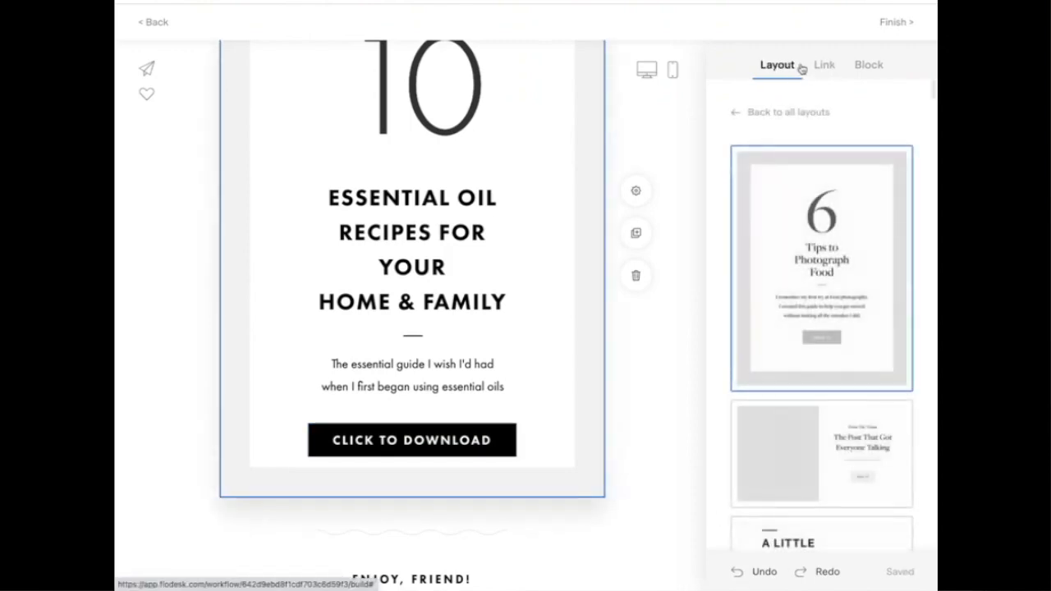
pyautogui.scroll(-5, 826, 347)
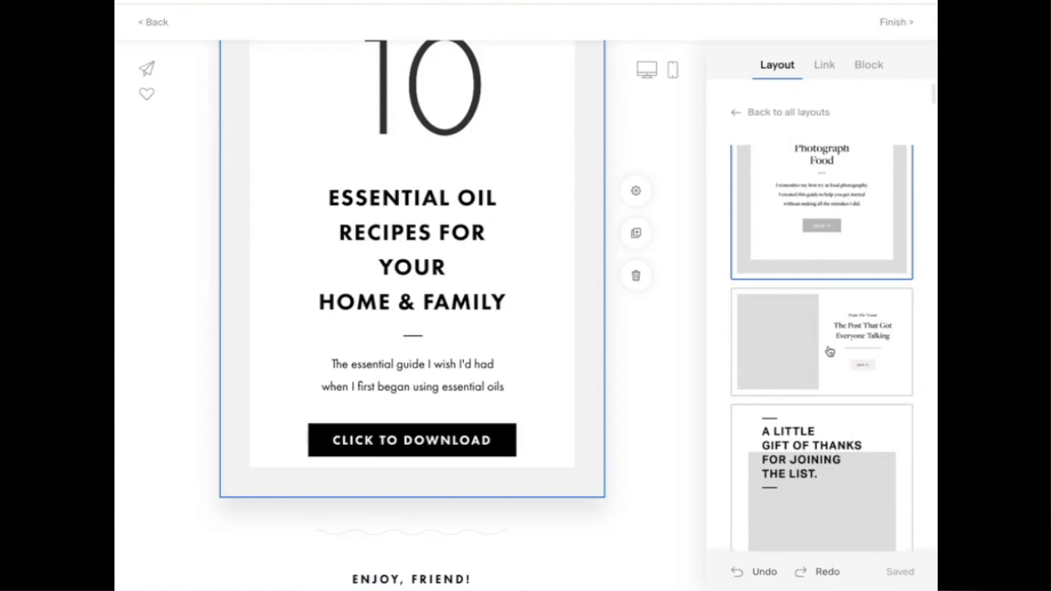
pyautogui.scroll(-6, 829, 351)
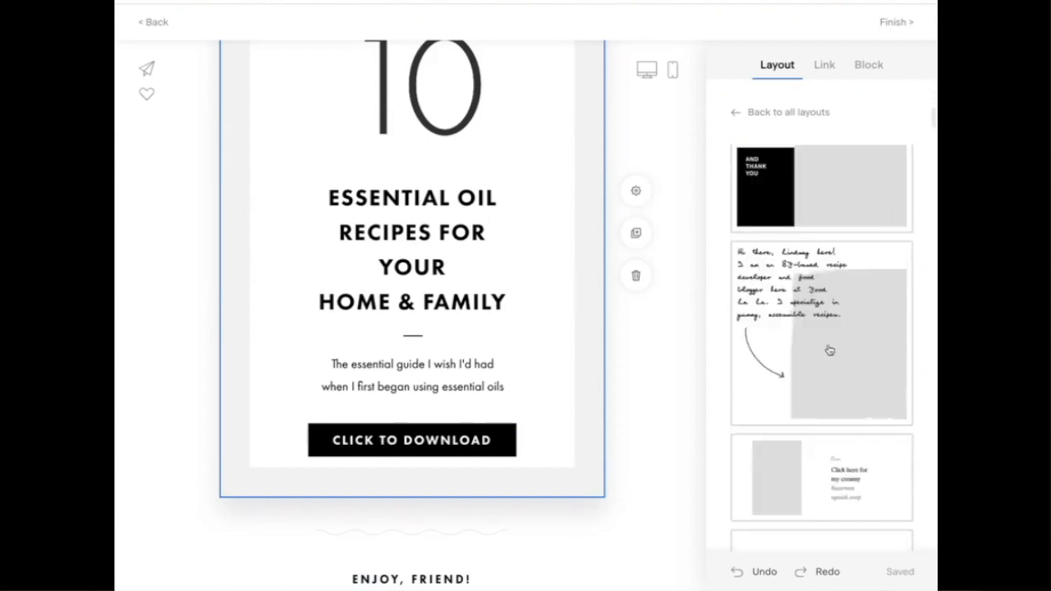
pyautogui.scroll(11, 829, 351)
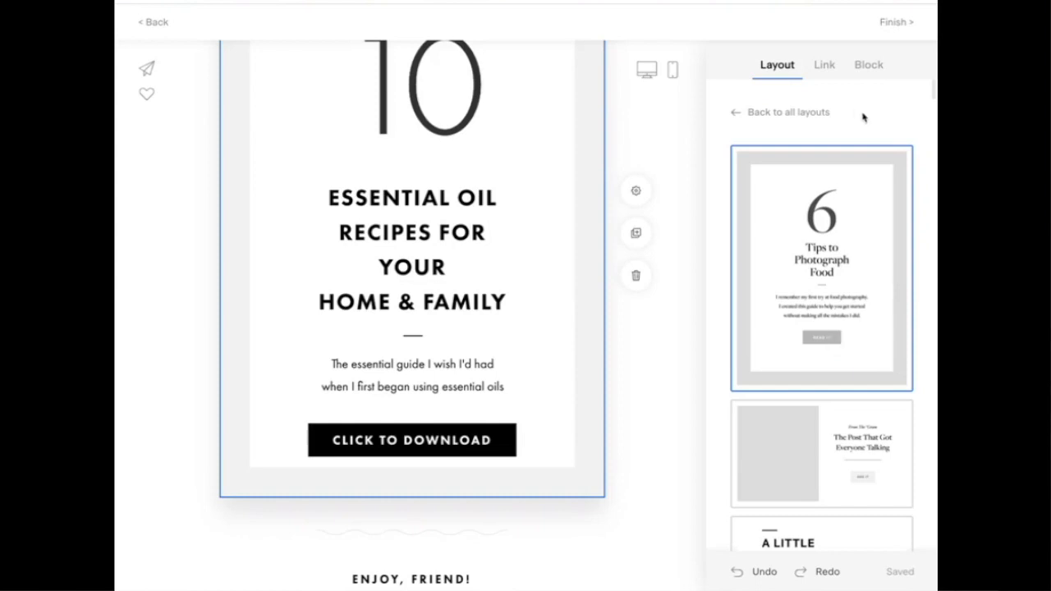
# Link the download section to an attached file, uploading "Become a Mini Influencer.pdf" from the "Shared with others" folder.
pyautogui.click(827, 70)
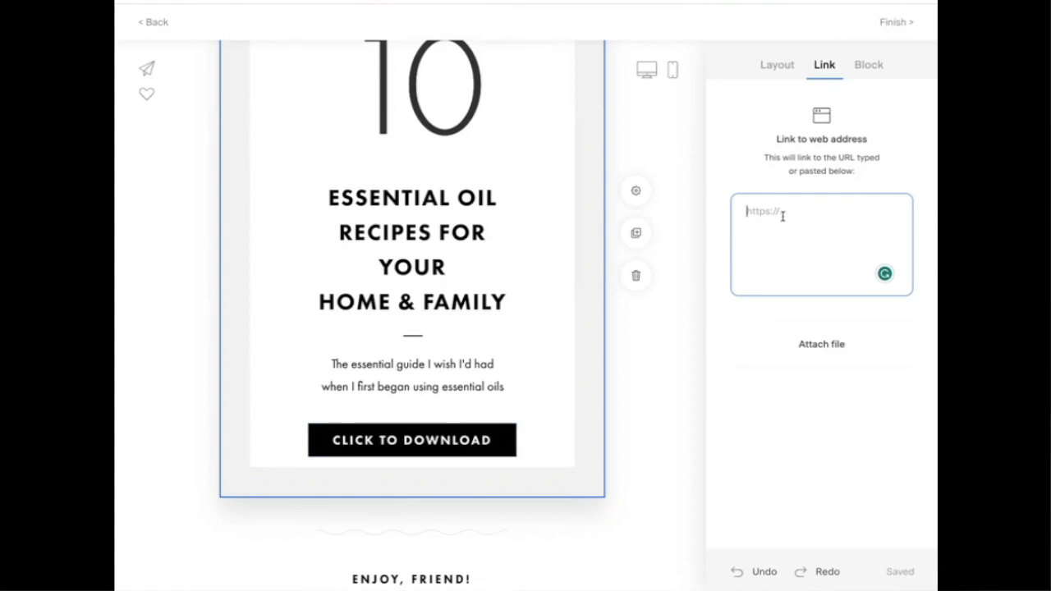
pyautogui.click(819, 349)
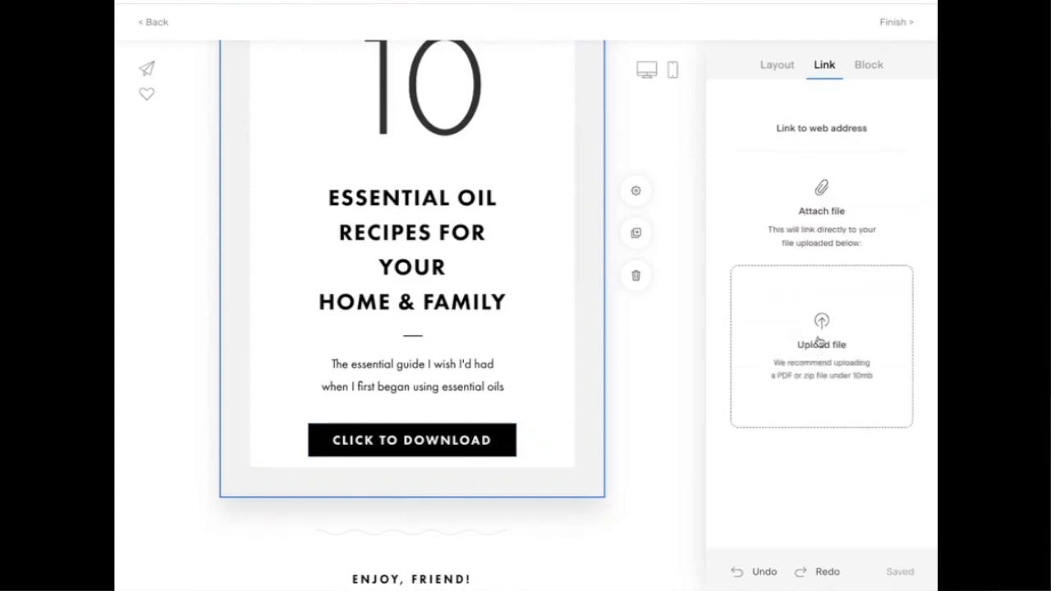
pyautogui.click(820, 343)
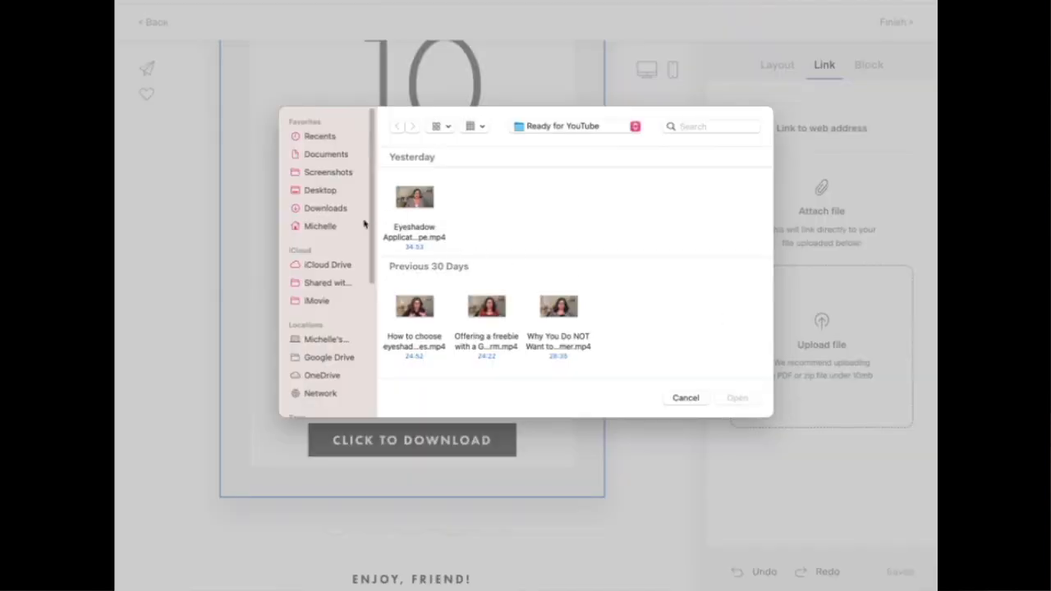
pyautogui.click(328, 265)
pyautogui.doubleClick(411, 198)
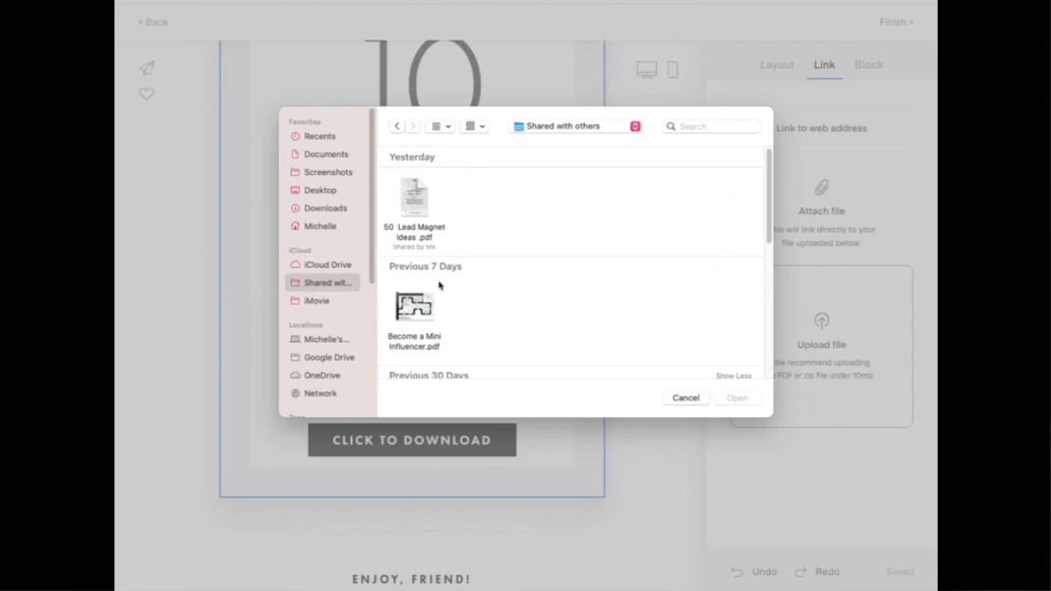
pyautogui.doubleClick(414, 307)
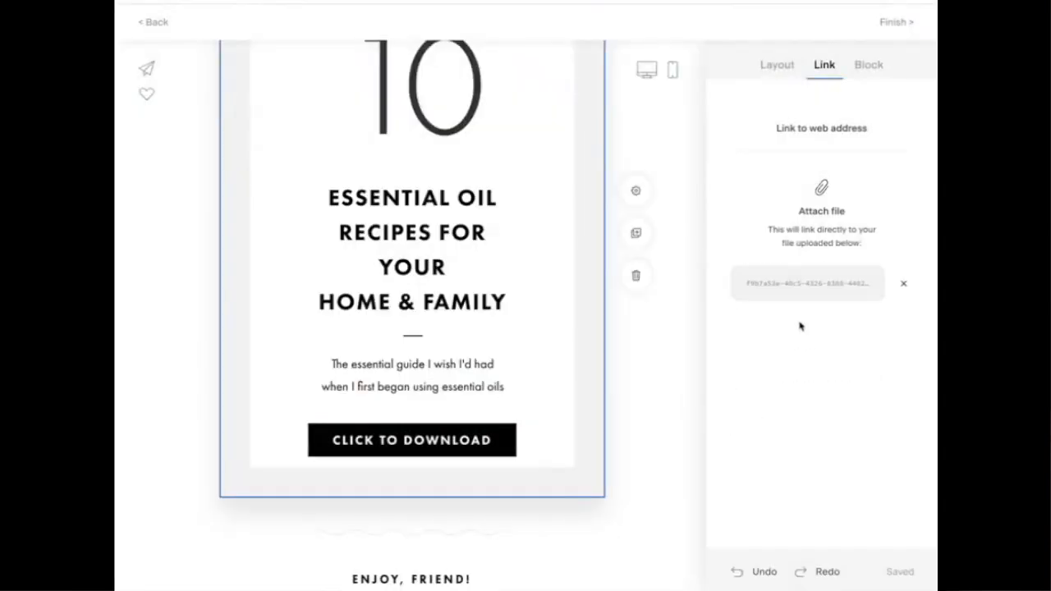
# Replace the signature under "Enjoy, friend!" with the sender's first name, keeping the Misty font.
pyautogui.scroll(-3, 427, 511)
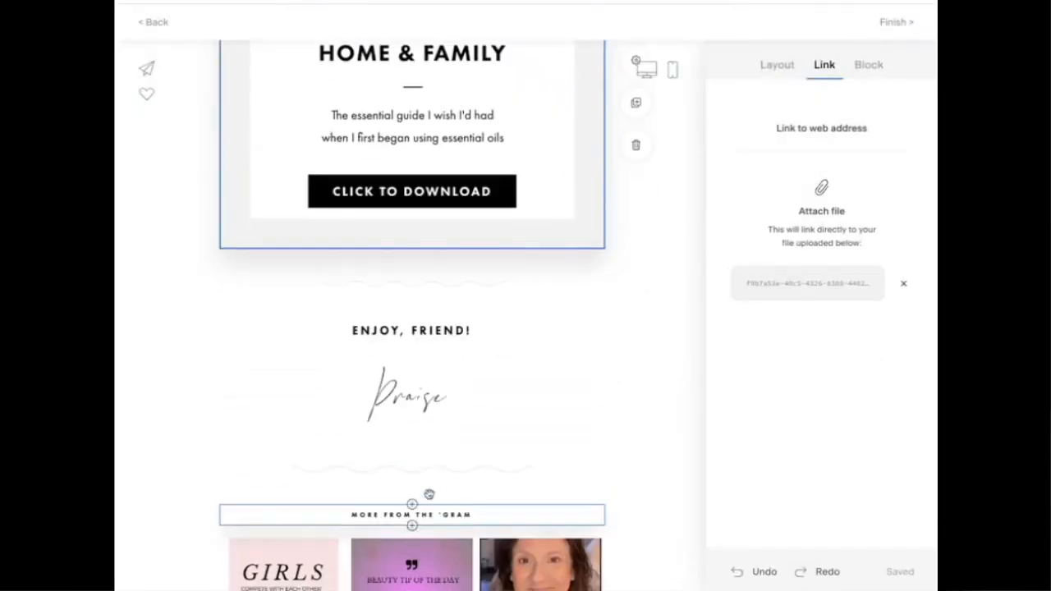
pyautogui.doubleClick(406, 408)
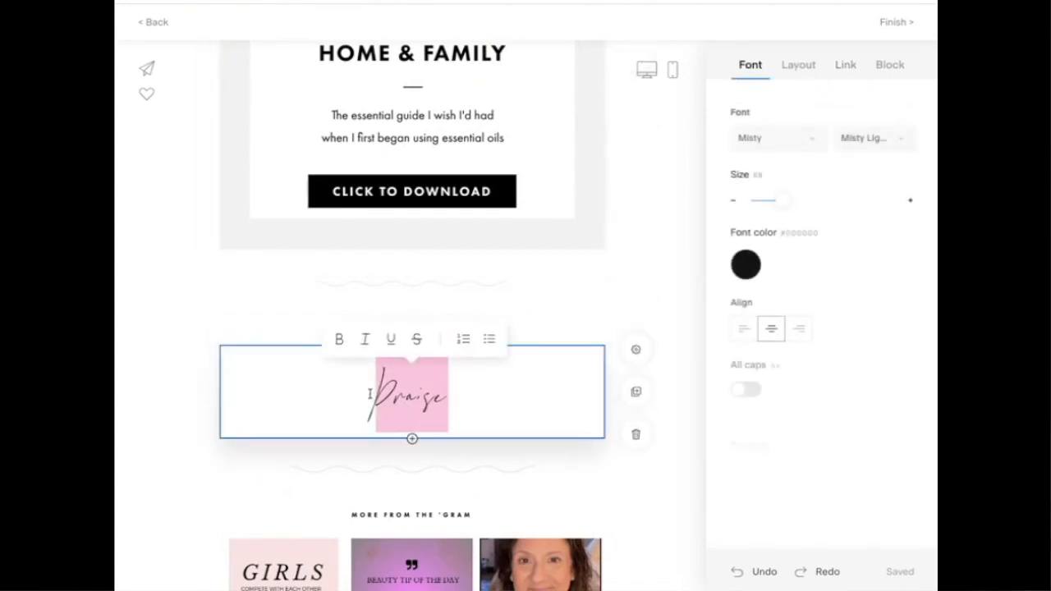
pyautogui.write('Michelle')
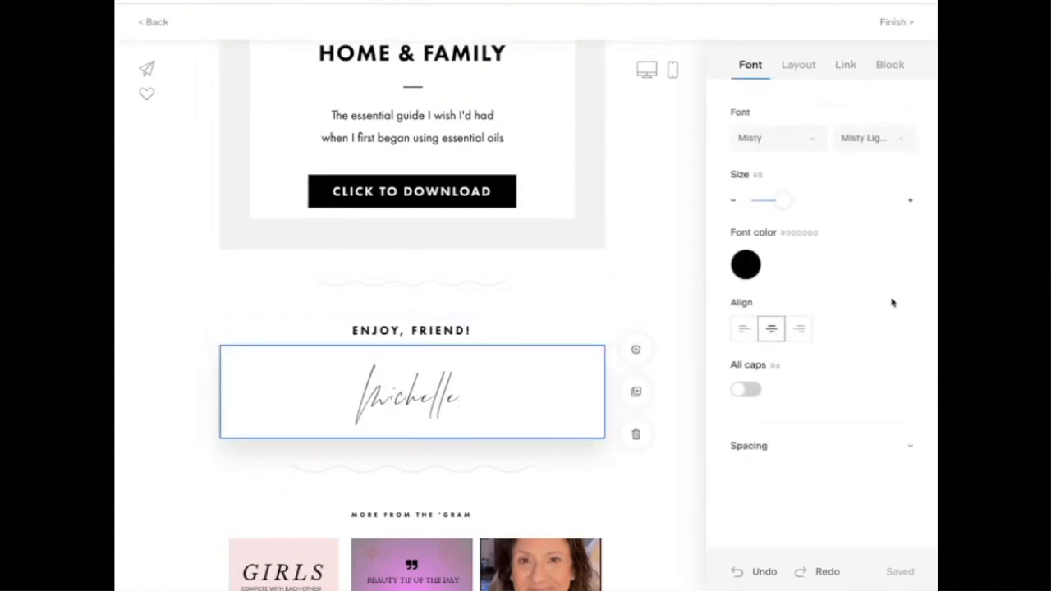
pyautogui.click(813, 138)
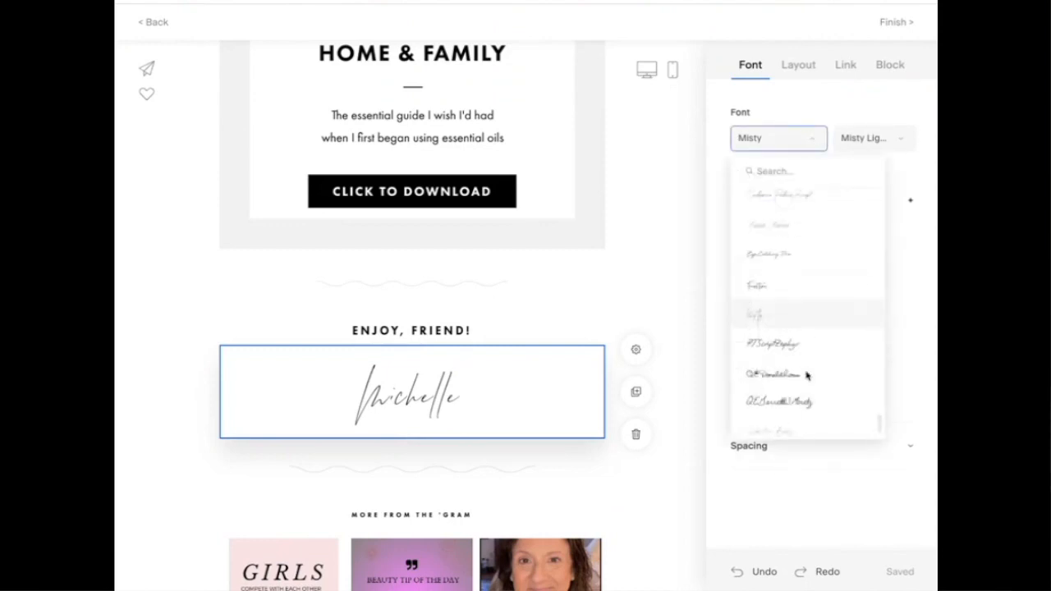
pyautogui.click(410, 439)
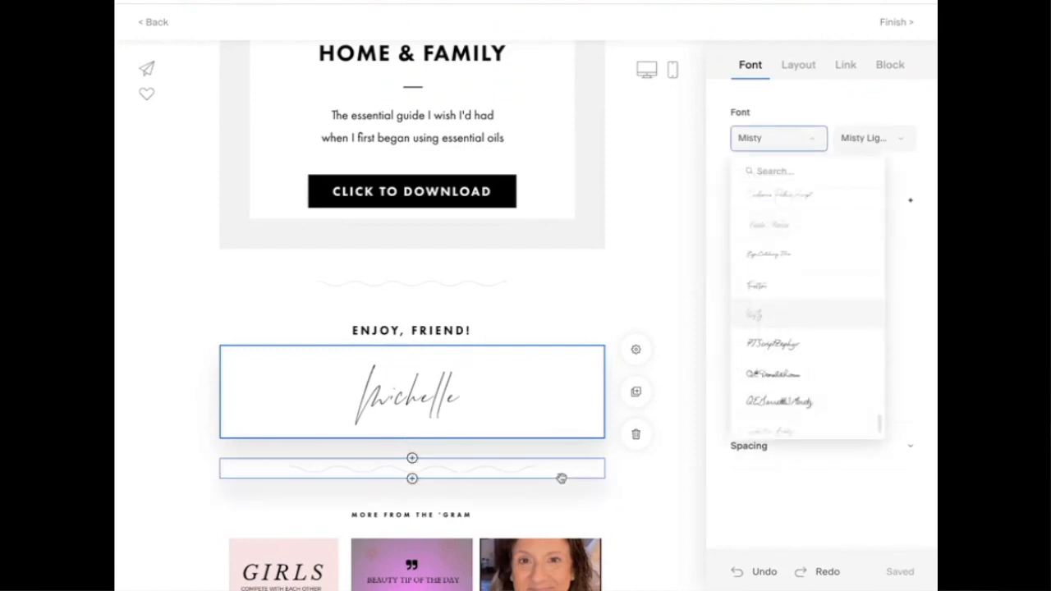
# Check the email's footer section, finish editing the email and return to the workflow design.
pyautogui.scroll(-3, 665, 515)
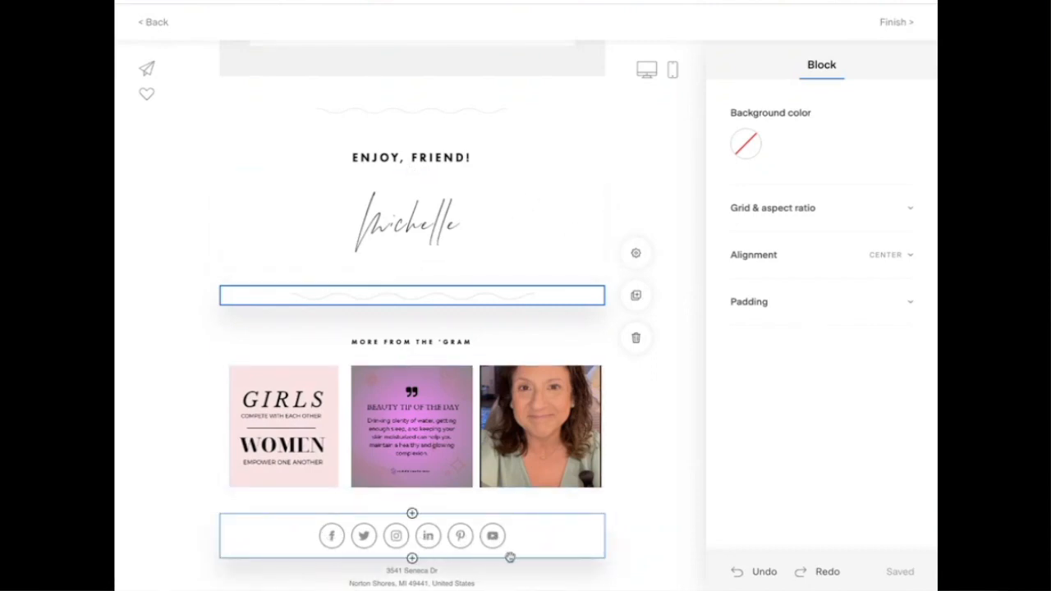
pyautogui.scroll(-2, 657, 530)
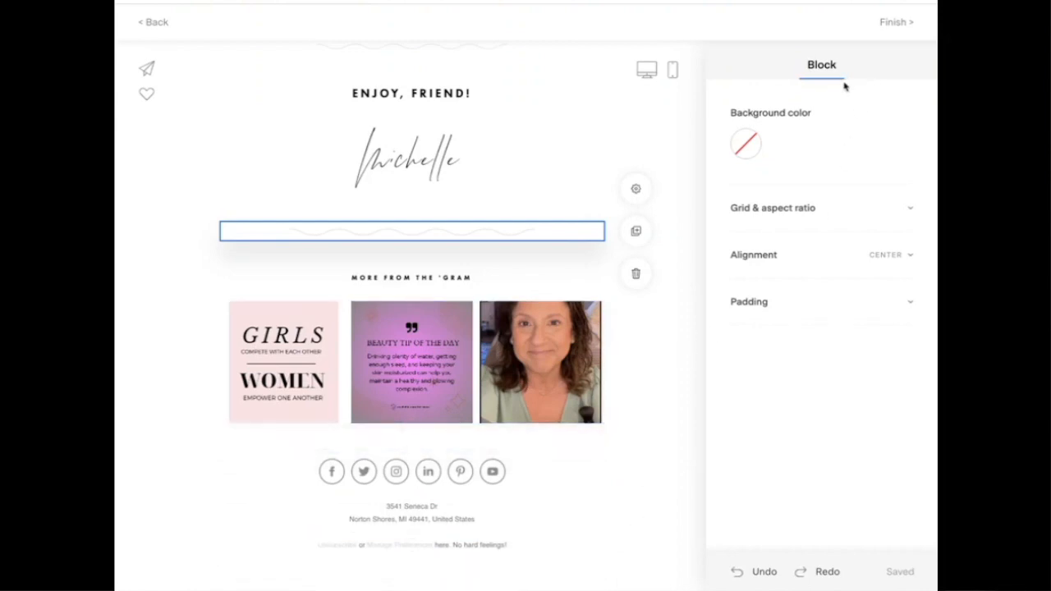
pyautogui.click(901, 21)
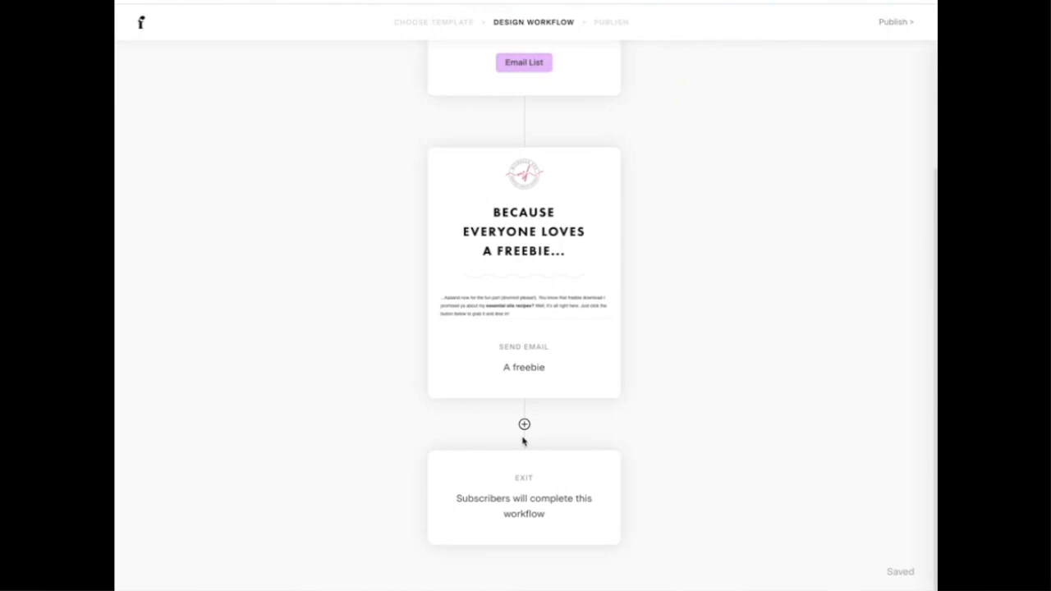
# Add a 1-day time delay and a second email step after the freebie email, opening the templates for a new email.
pyautogui.click(524, 426)
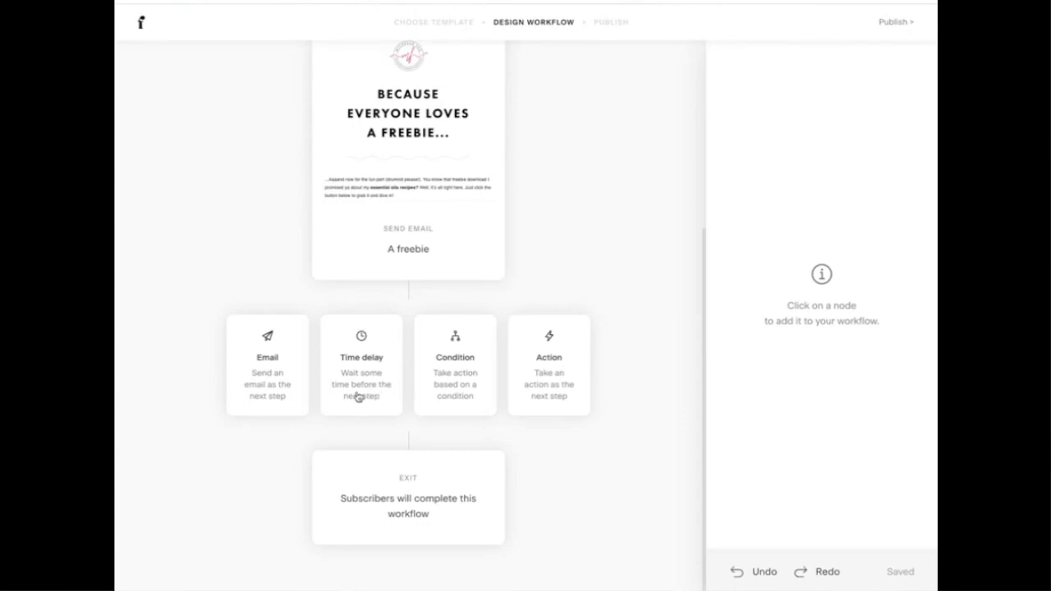
pyautogui.click(362, 363)
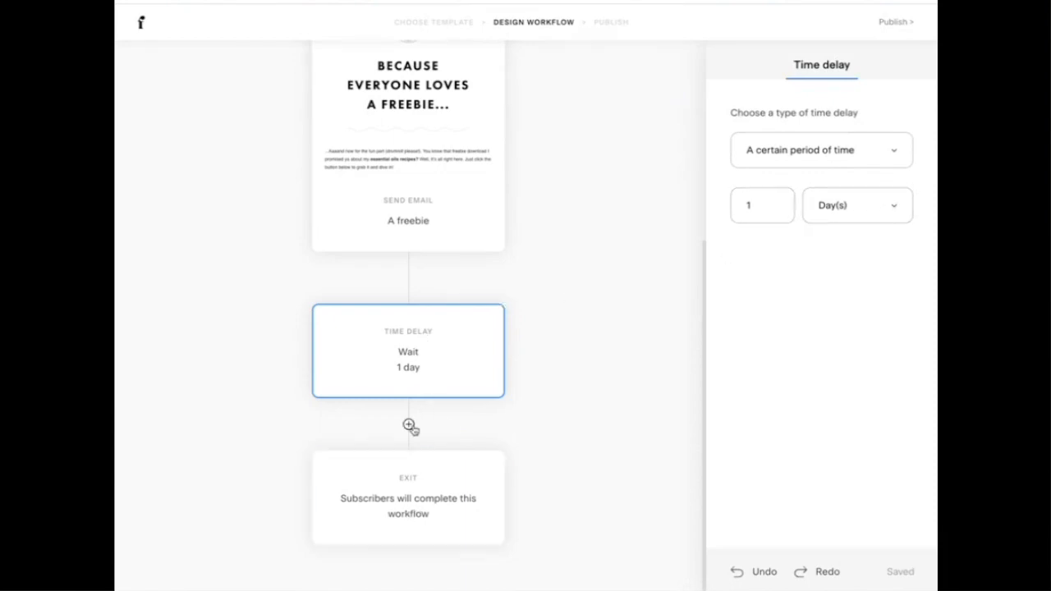
pyautogui.click(410, 426)
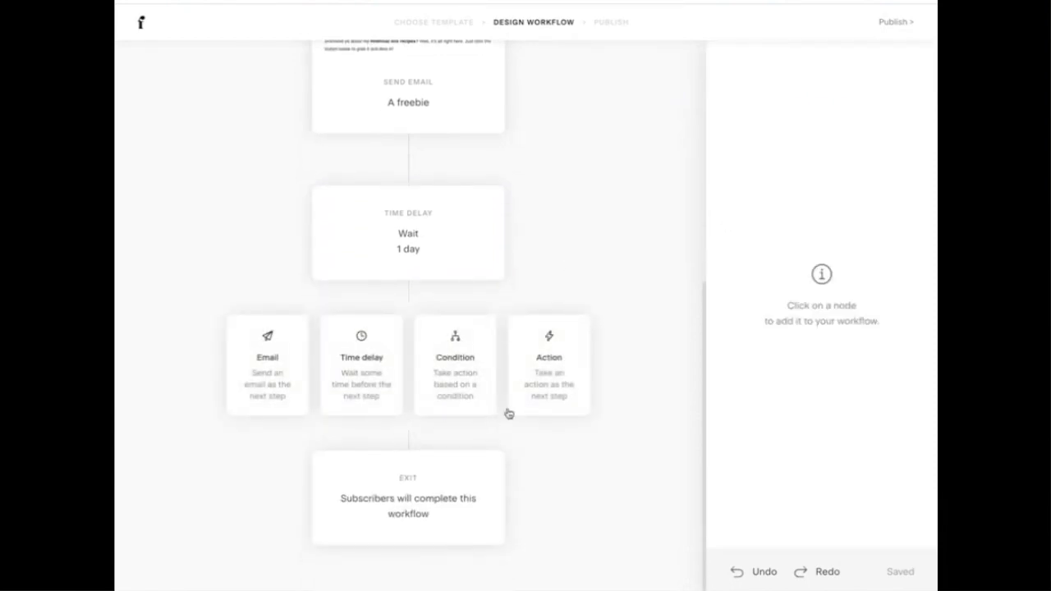
pyautogui.click(263, 384)
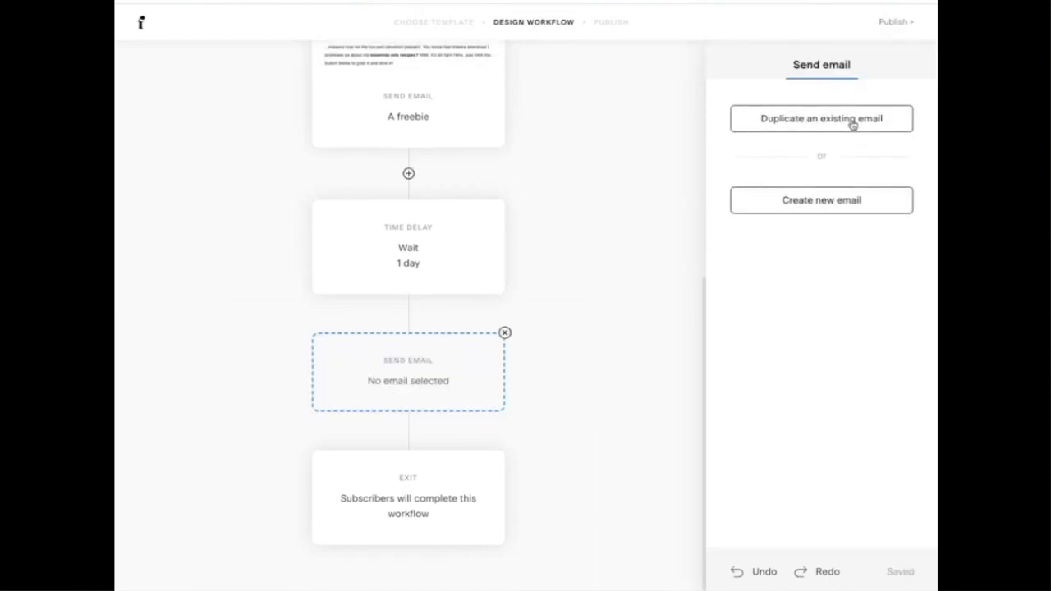
pyautogui.click(820, 202)
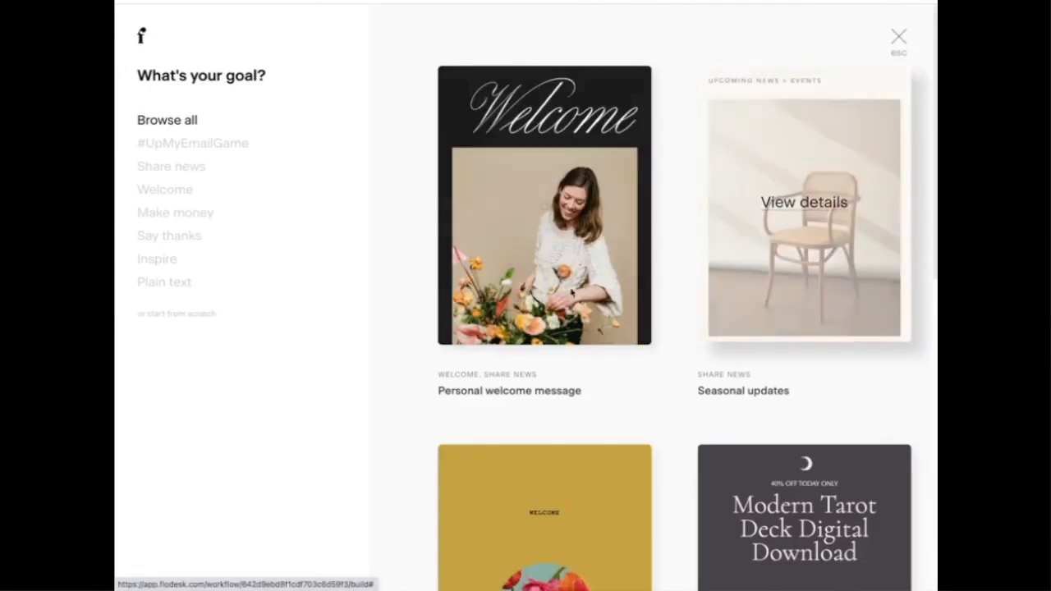
# Choose the "With deep gratitude" template from the "Say thanks" category and open it for customizing.
pyautogui.scroll(-1, 525, 438)
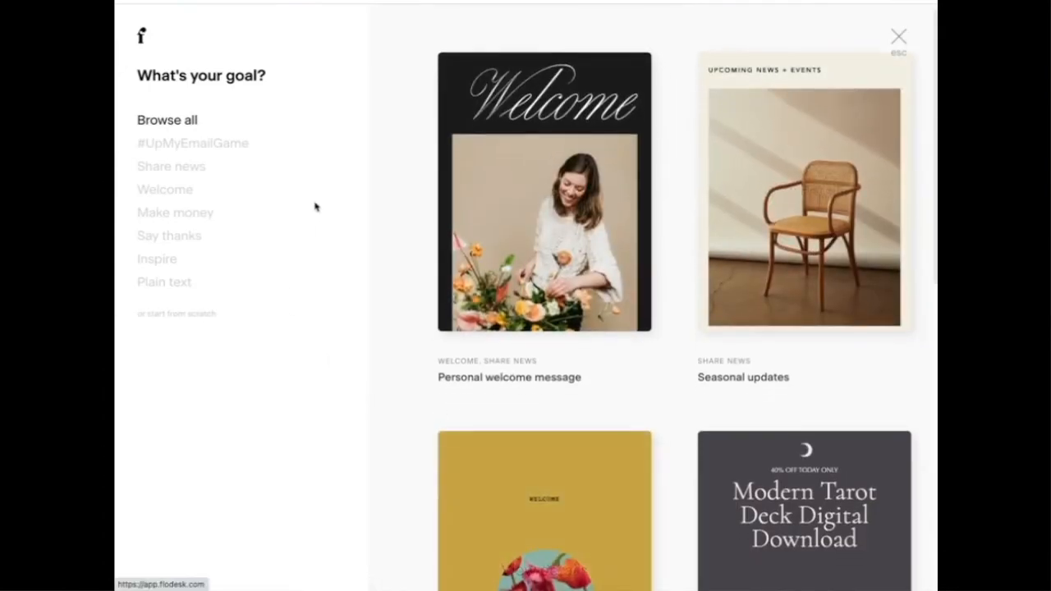
pyautogui.click(156, 238)
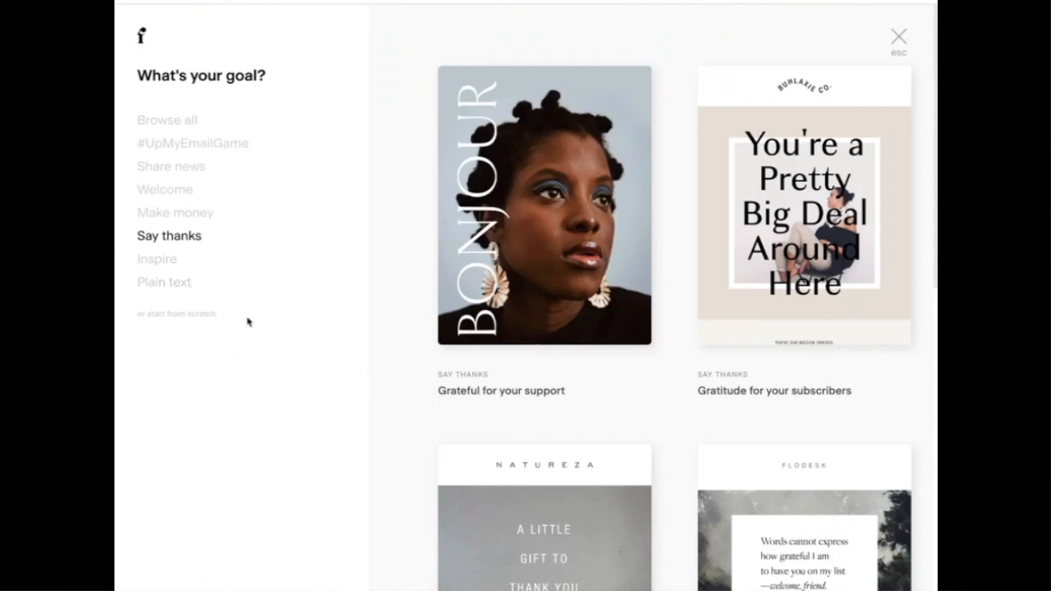
pyautogui.scroll(-3, 500, 402)
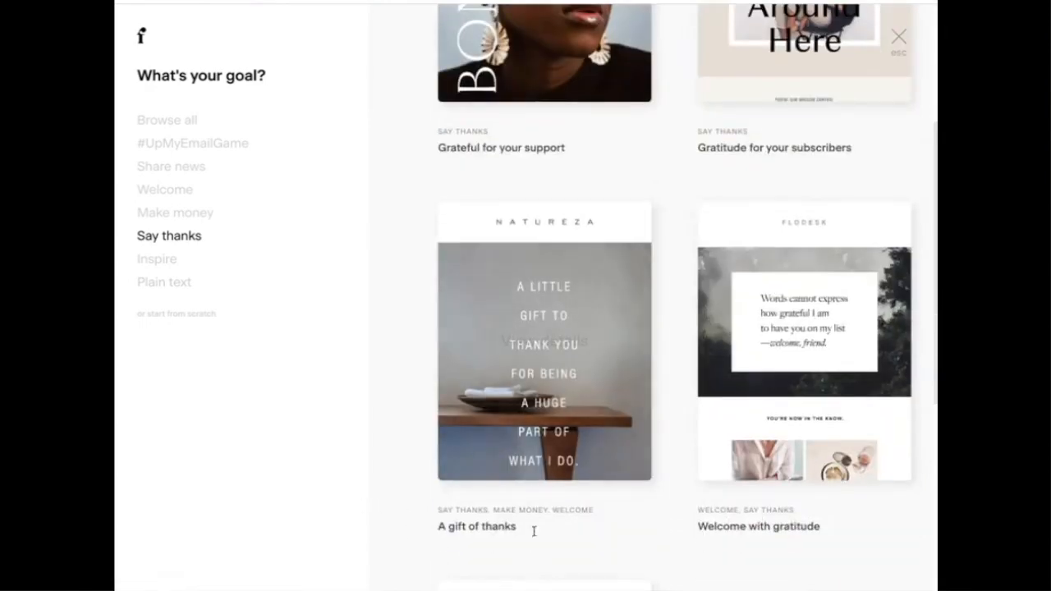
pyautogui.scroll(-5, 671, 529)
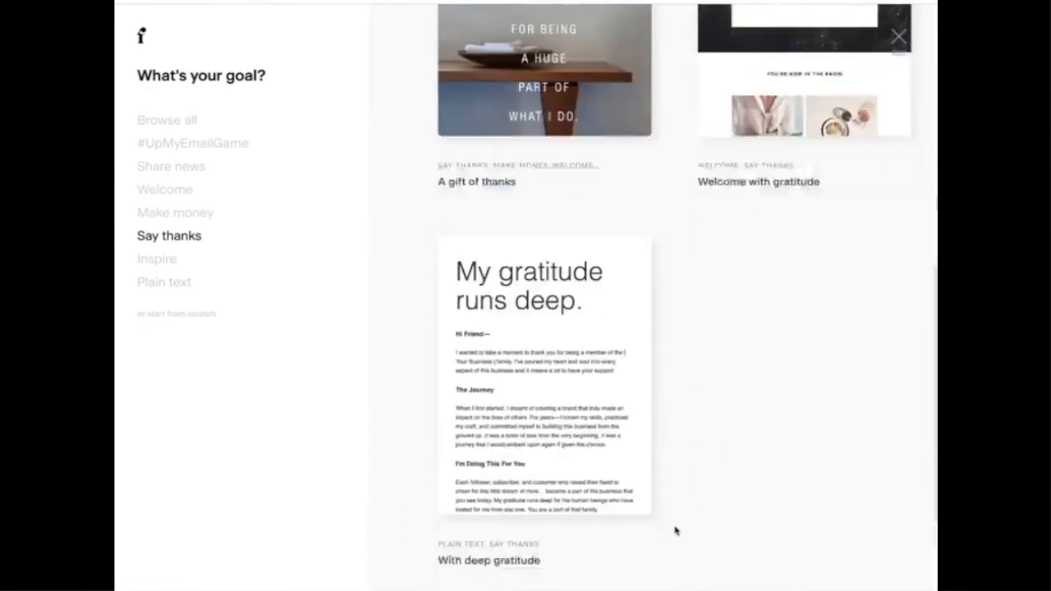
pyautogui.click(521, 358)
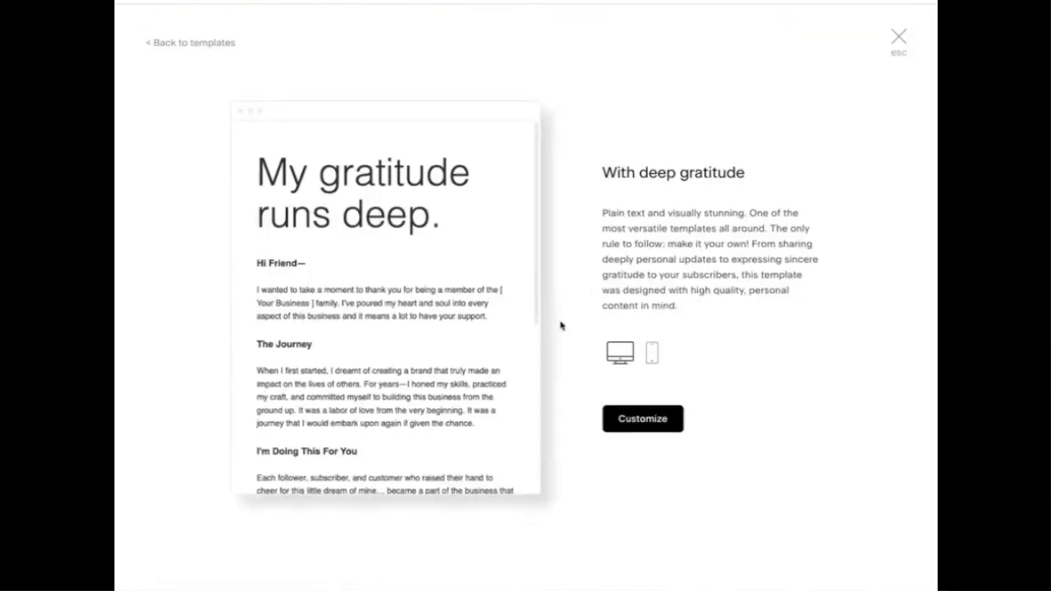
pyautogui.click(657, 419)
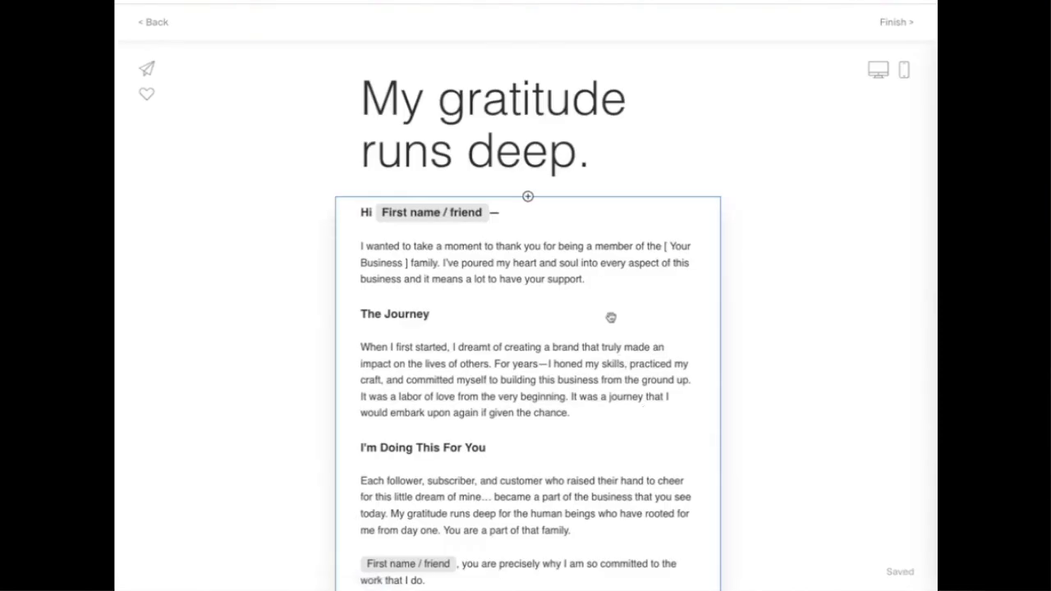
# Check the fallback text of the first-name tag in the email's greeting.
pyautogui.rightClick(611, 317)
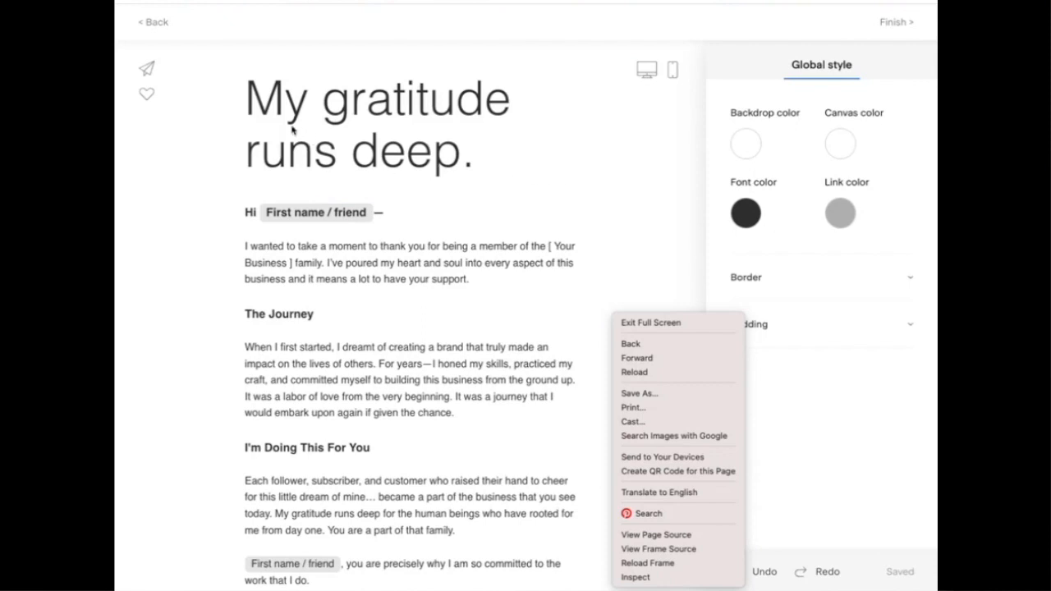
pyautogui.click(269, 212)
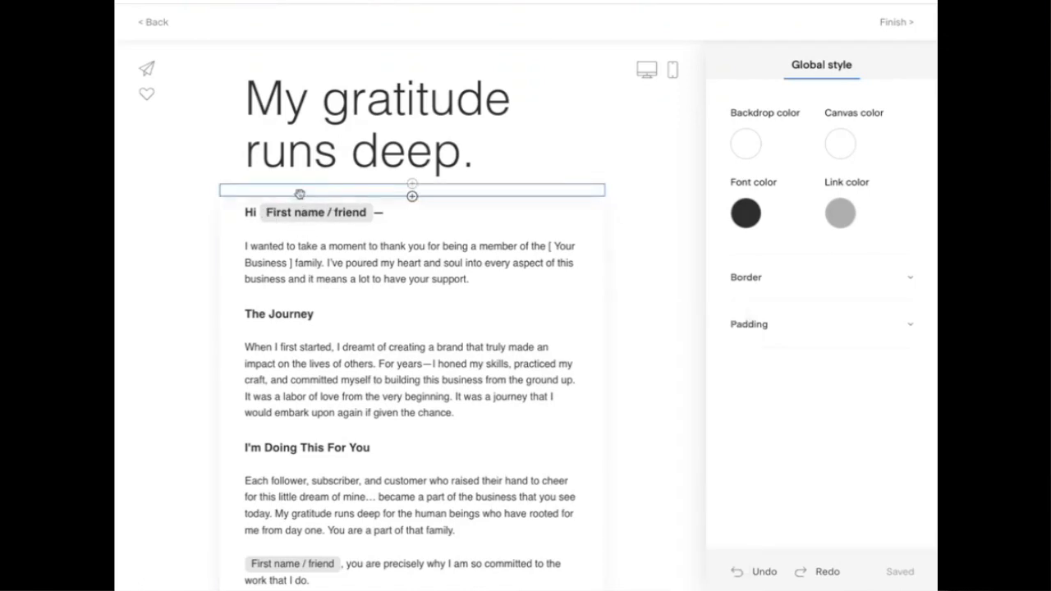
pyautogui.click(354, 215)
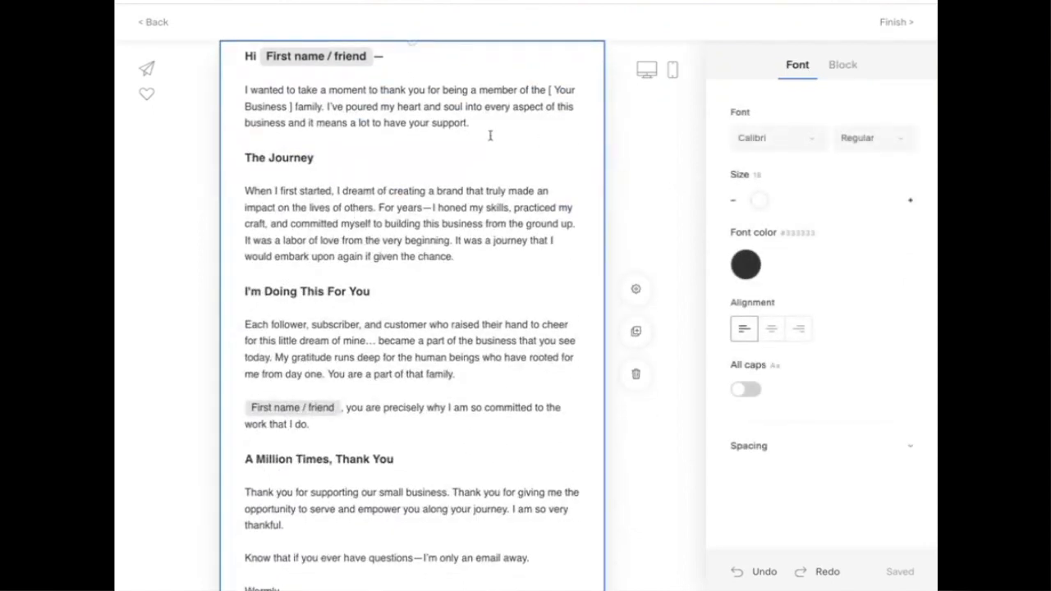
pyautogui.click(326, 57)
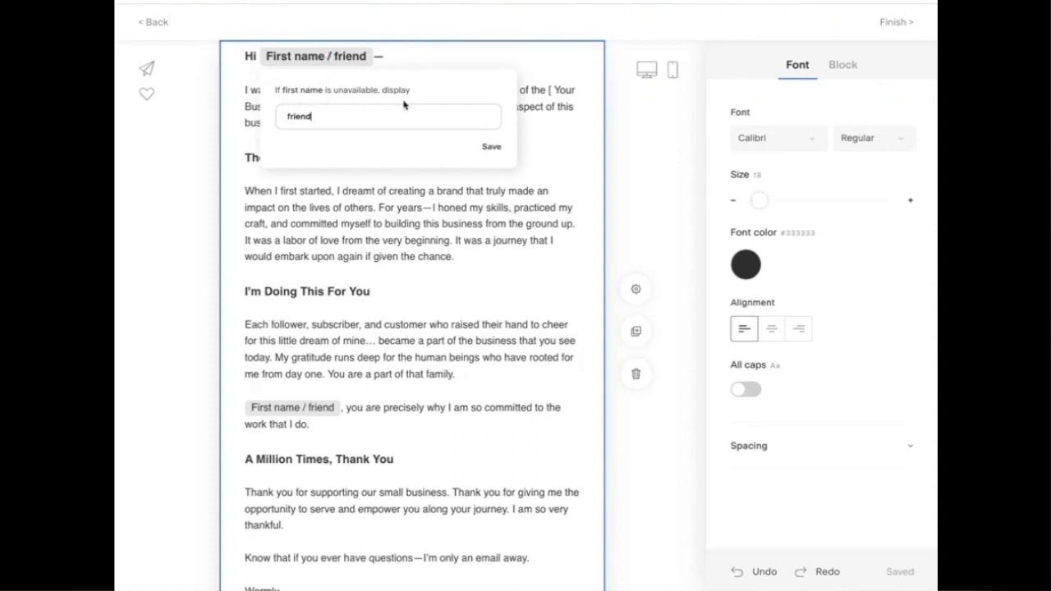
pyautogui.click(624, 127)
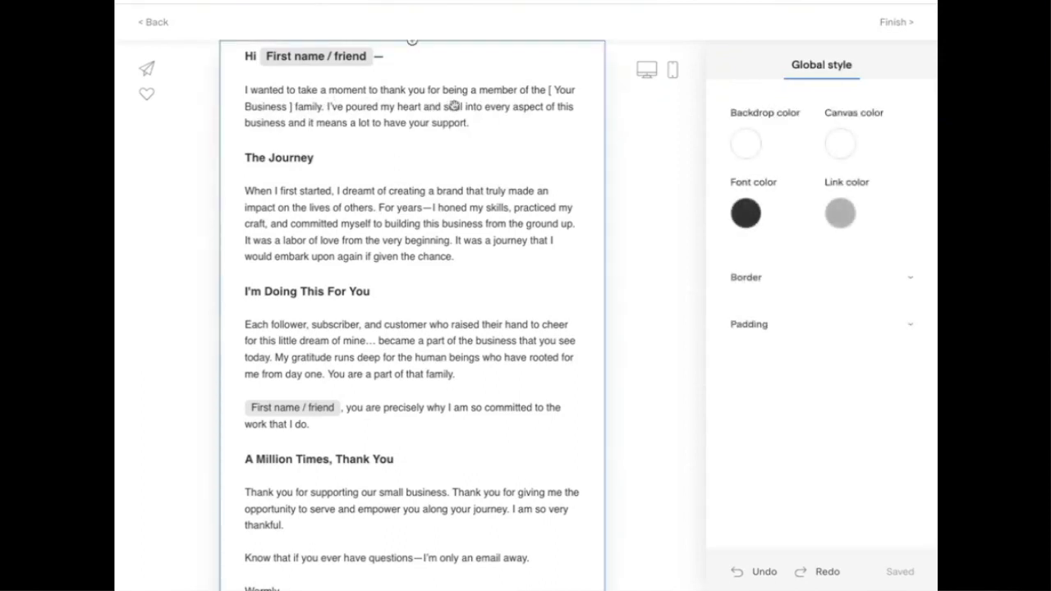
# Replace "being a member of the [ Your Business ] family." in the opening paragraph with "requesting my freebie.".
pyautogui.click(446, 90)
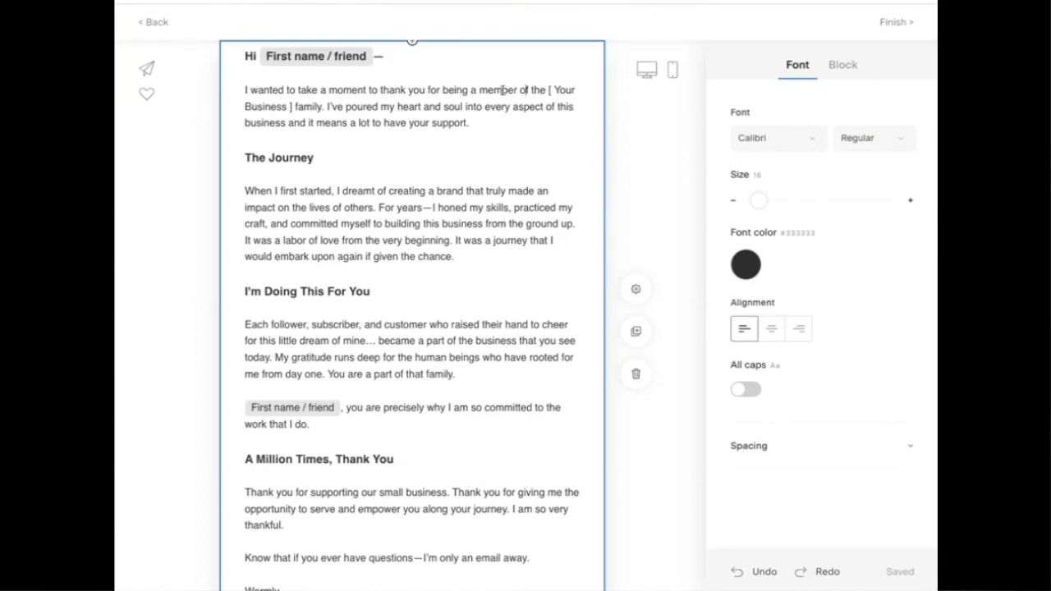
pyautogui.moveTo(443, 89); pyautogui.dragTo(325, 107)
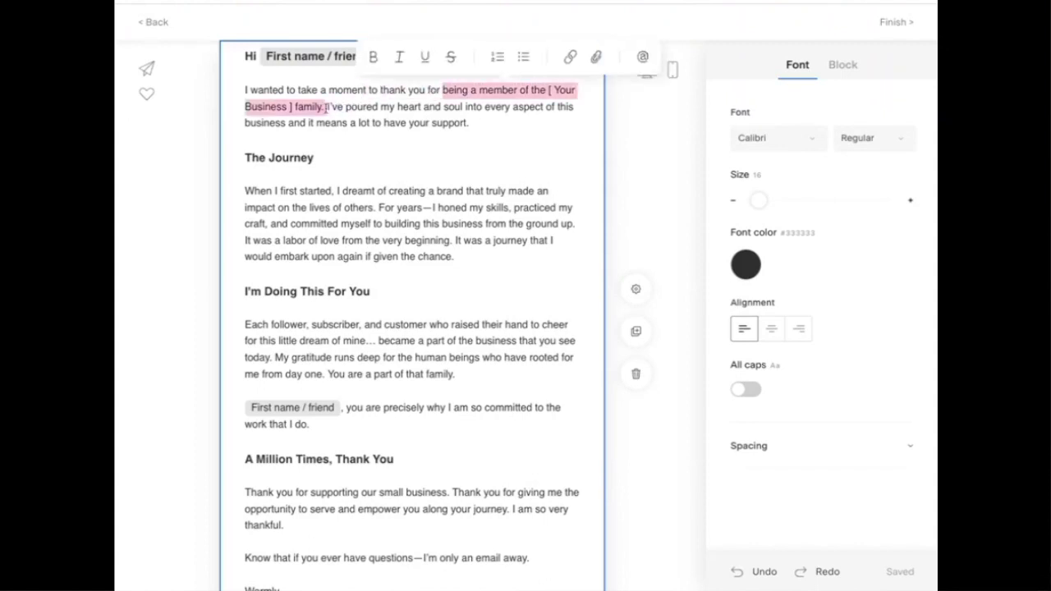
pyautogui.write('requesting my')
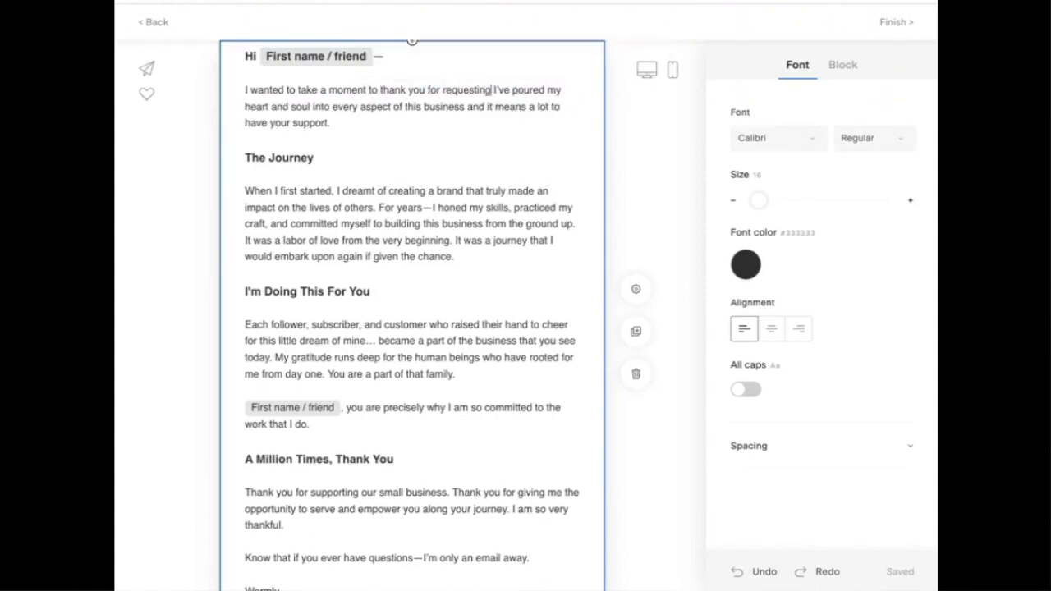
pyautogui.write(' fre')
pyautogui.write('ebie.')
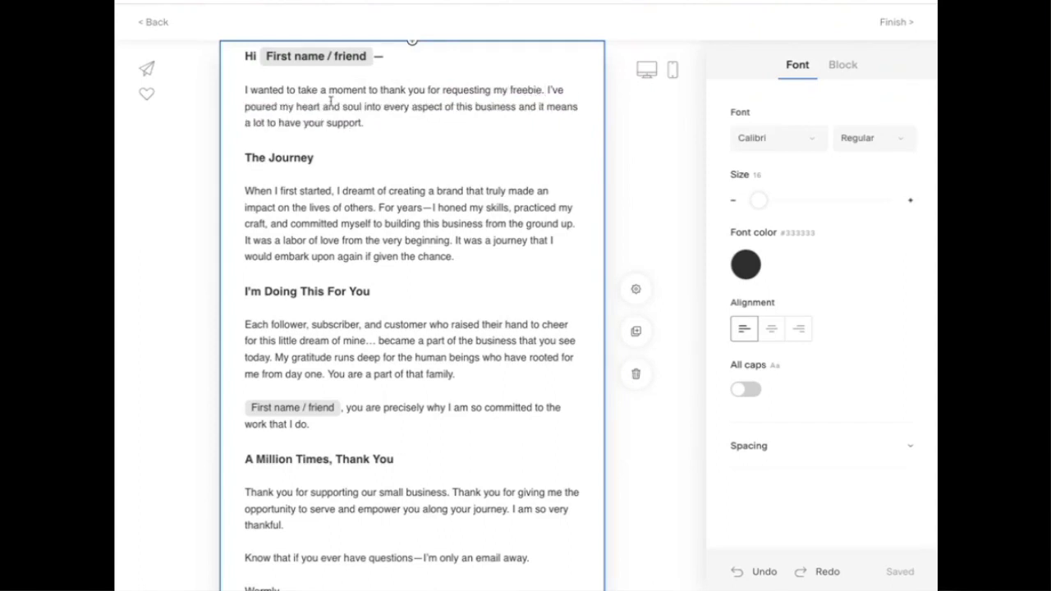
# In the opening paragraph, change "business" to "guide" and "have your support." to "be able to share it with you.".
pyautogui.doubleClick(478, 106)
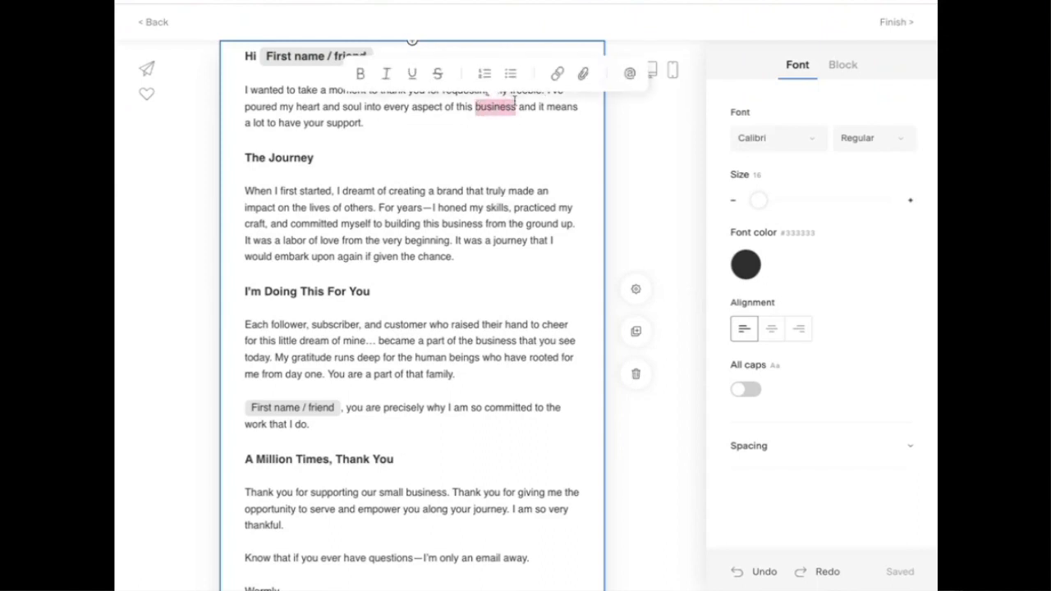
pyautogui.write('guide')
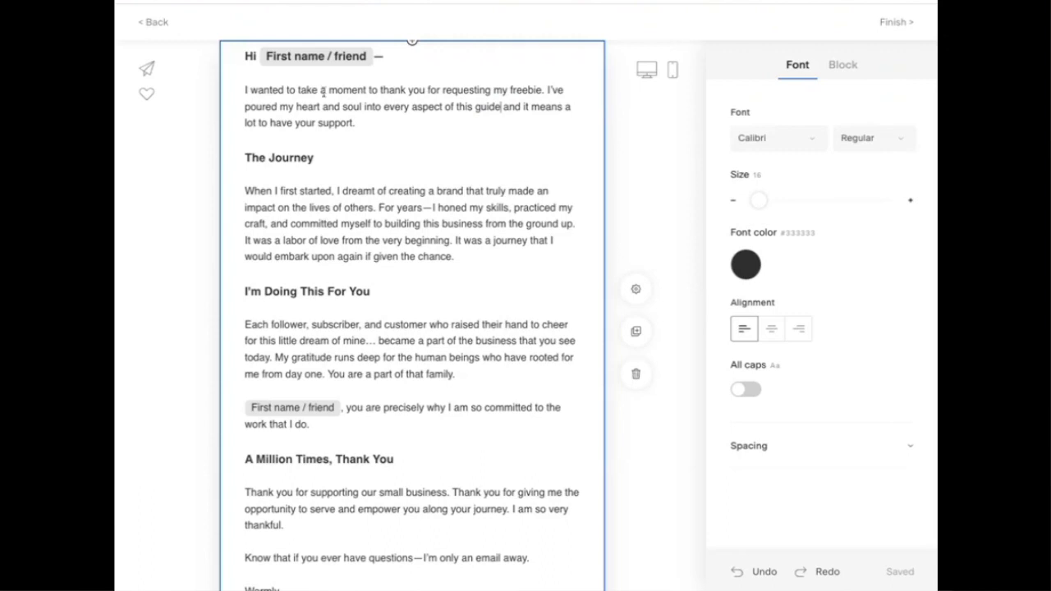
pyautogui.moveTo(271, 122); pyautogui.dragTo(358, 124)
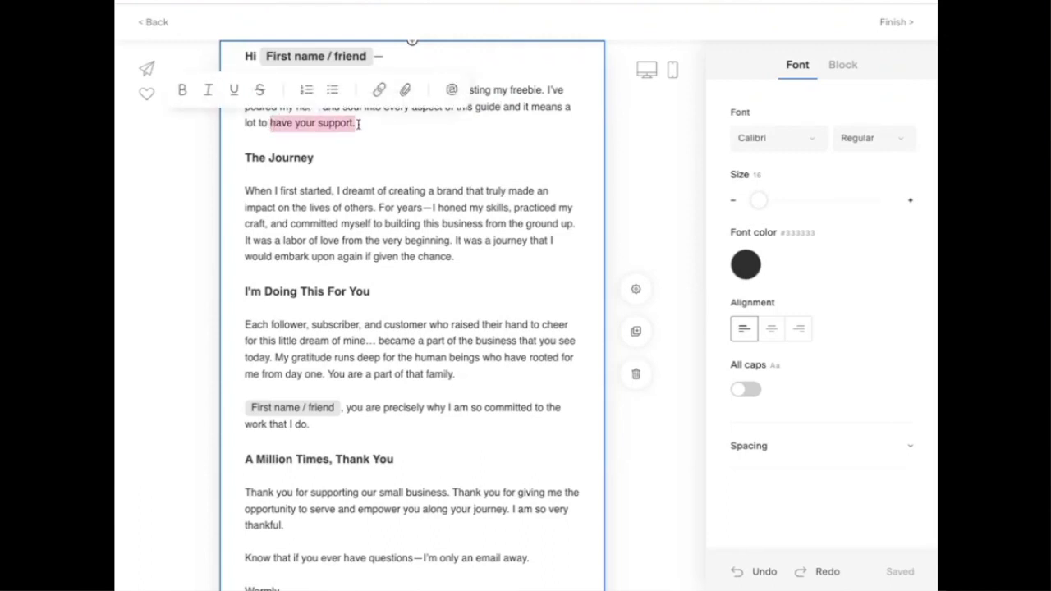
pyautogui.write('be able to share it with you.')
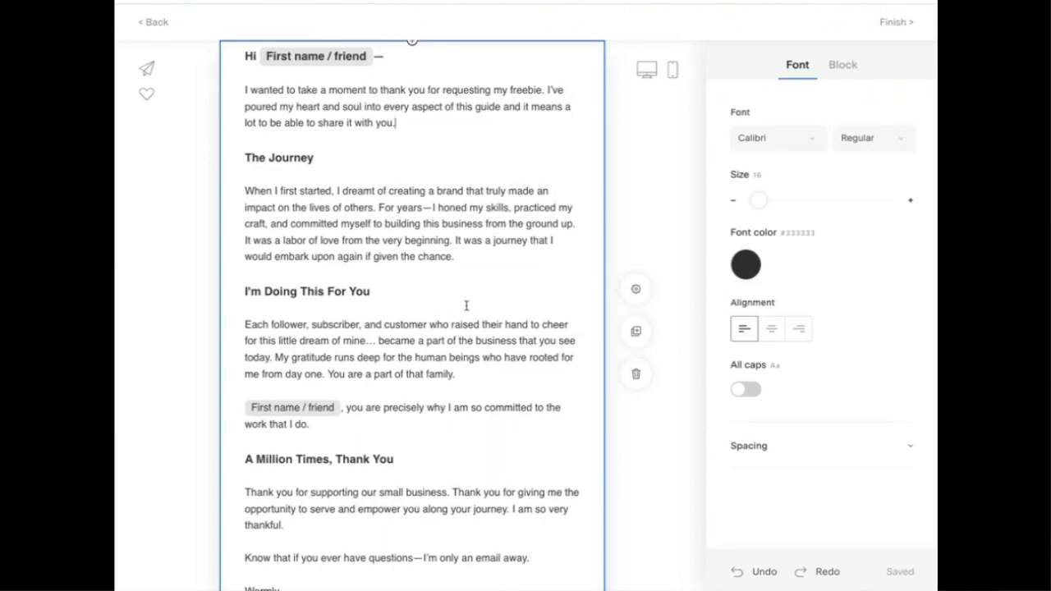
# Review the rest of the gratitude email, finish editing it and return to the workflow design.
pyautogui.scroll(-3, 466, 356)
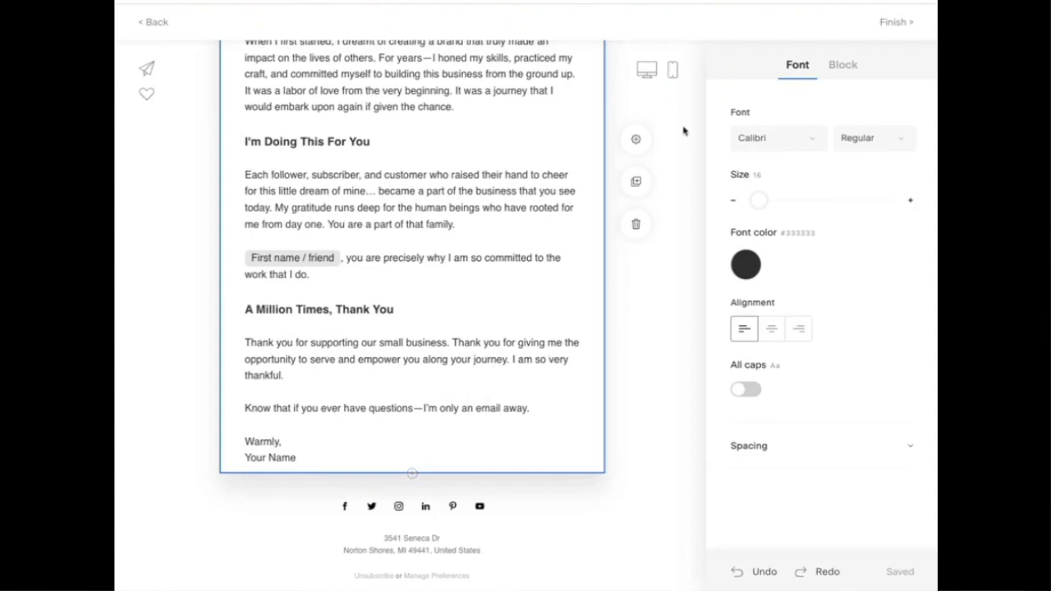
pyautogui.click(901, 23)
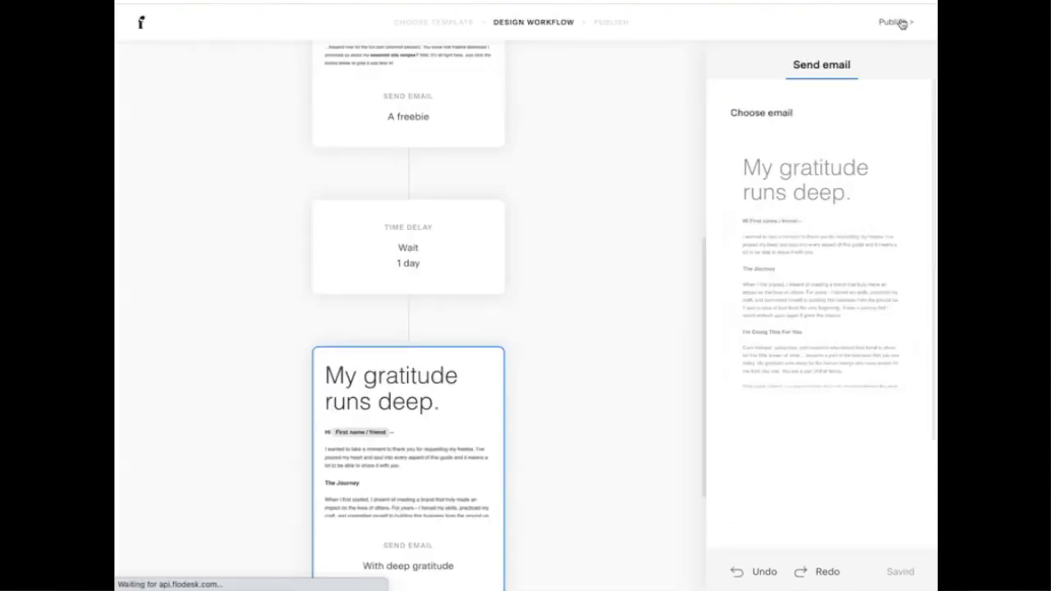
pyautogui.scroll(-3, 591, 340)
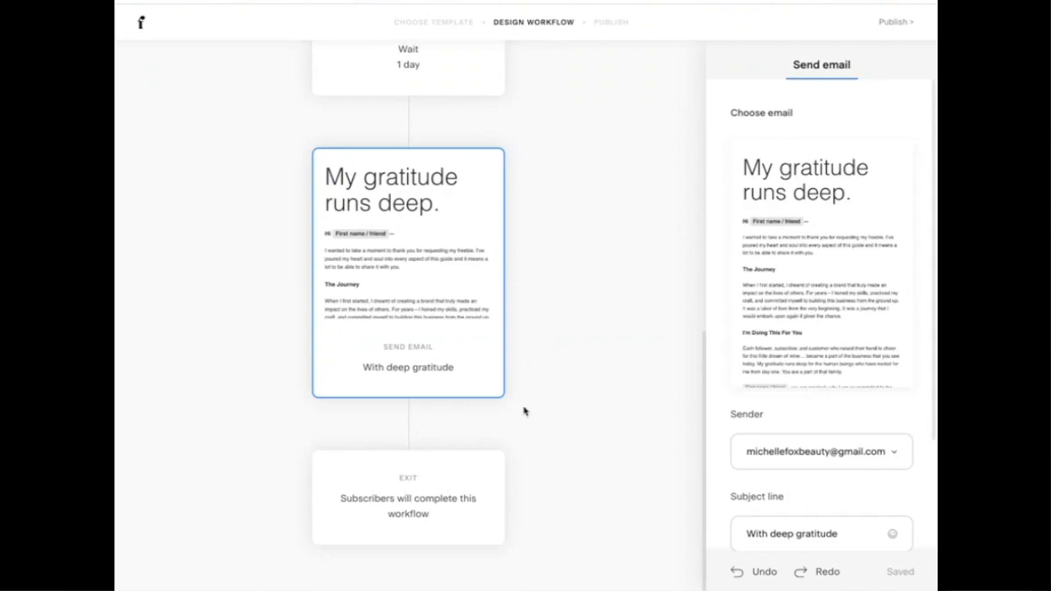
pyautogui.click(408, 423)
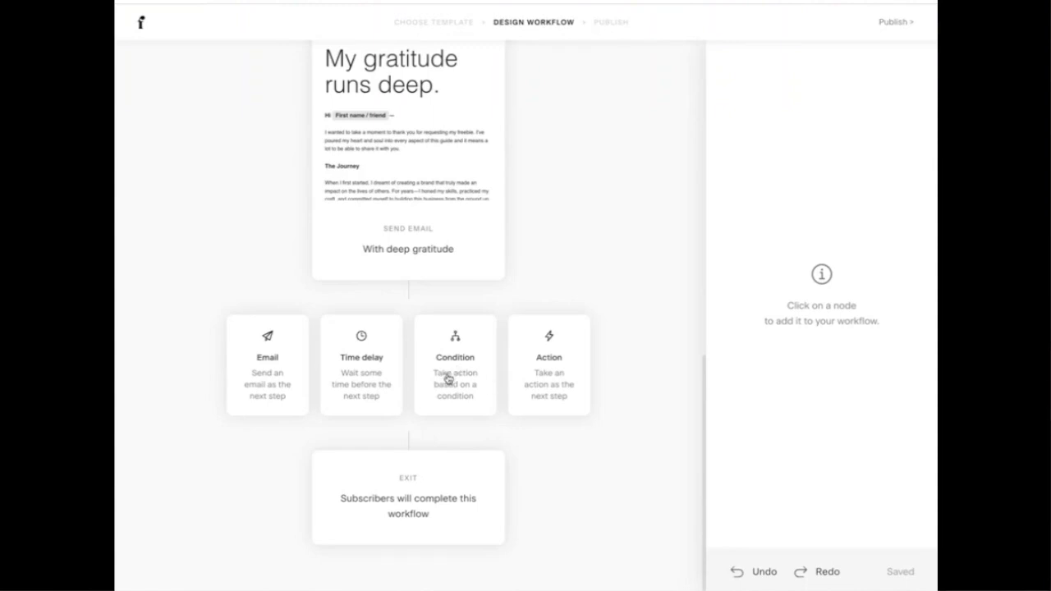
pyautogui.click(549, 378)
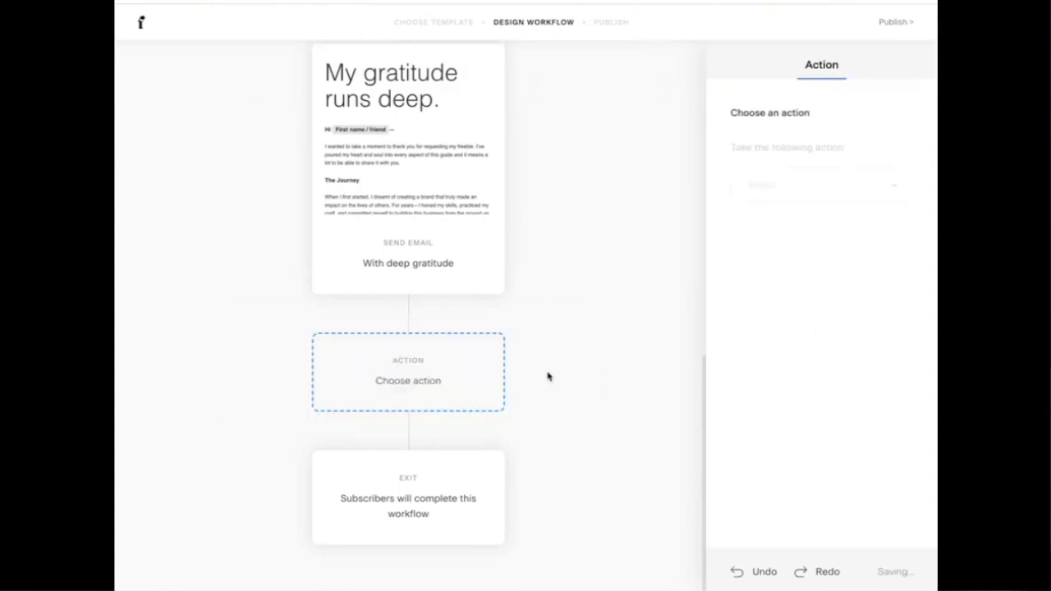
pyautogui.click(894, 190)
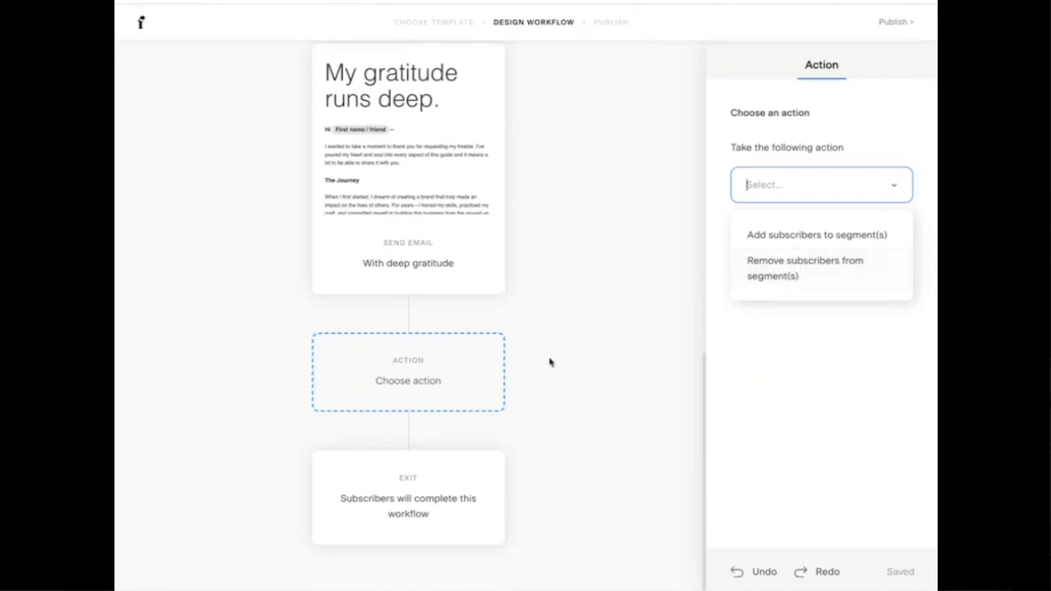
pyautogui.moveTo(426, 384)
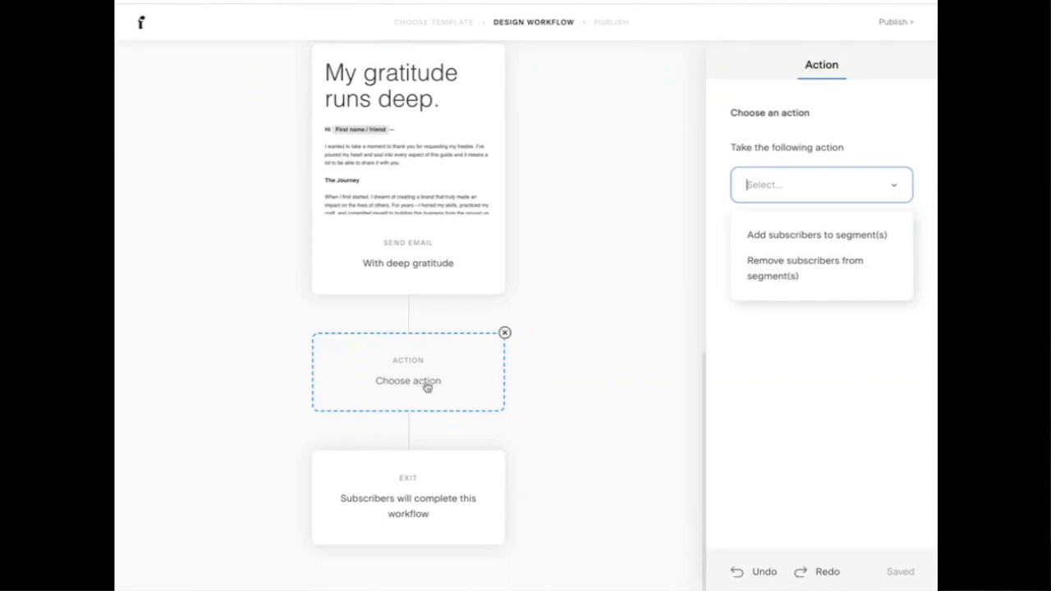
pyautogui.click(504, 333)
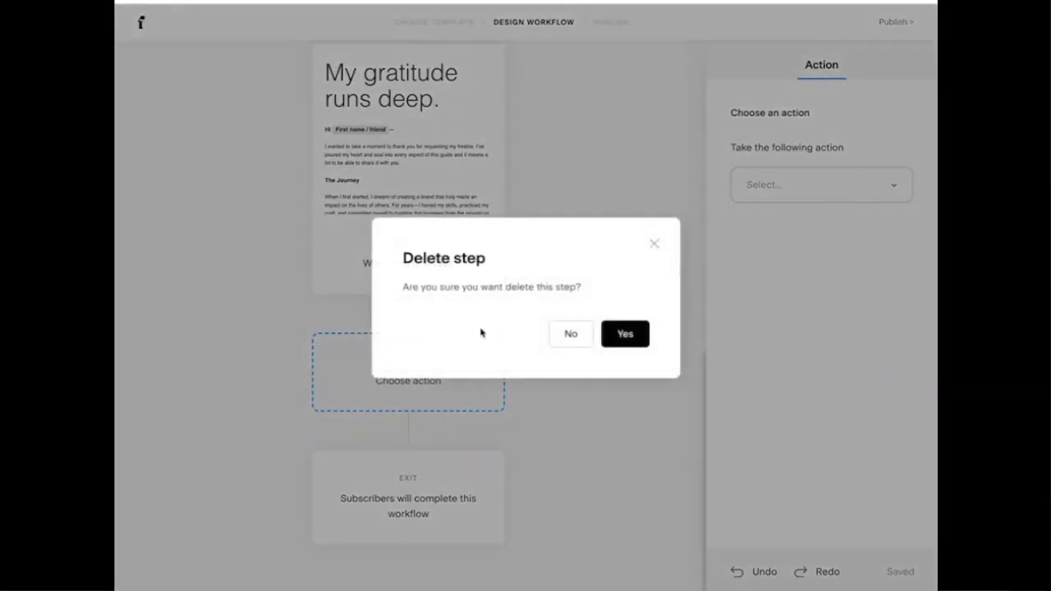
pyautogui.click(622, 338)
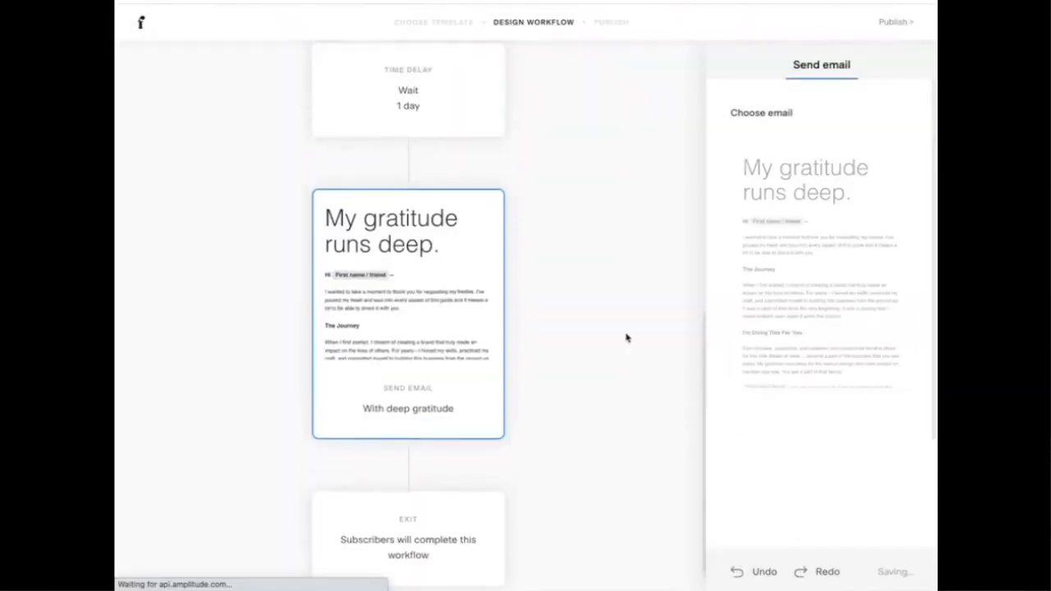
# Add a time delay step after the "With deep gratitude" email and set it to 3 days.
pyautogui.click(409, 425)
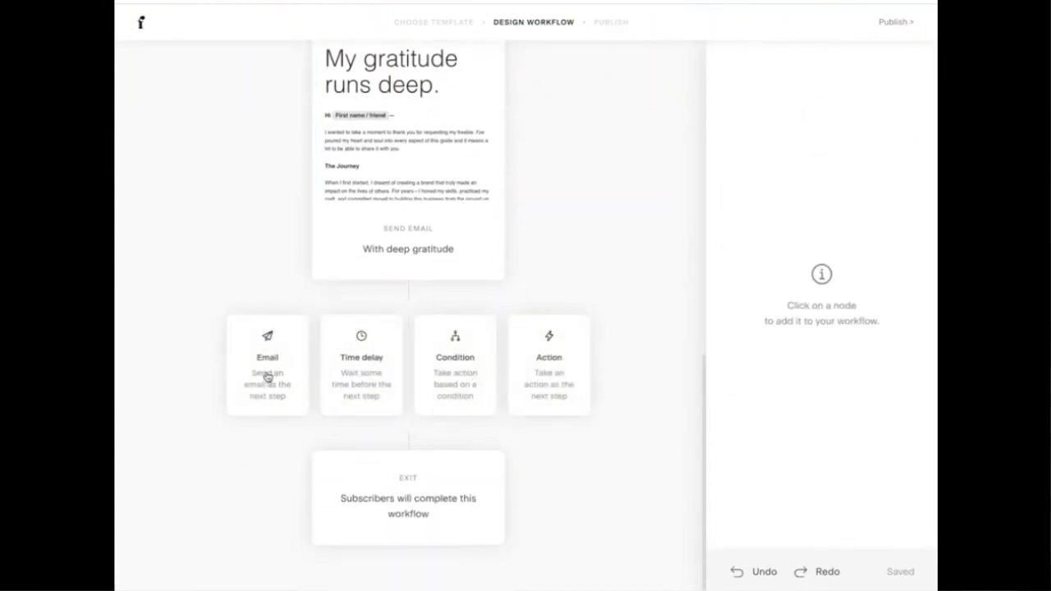
pyautogui.click(353, 375)
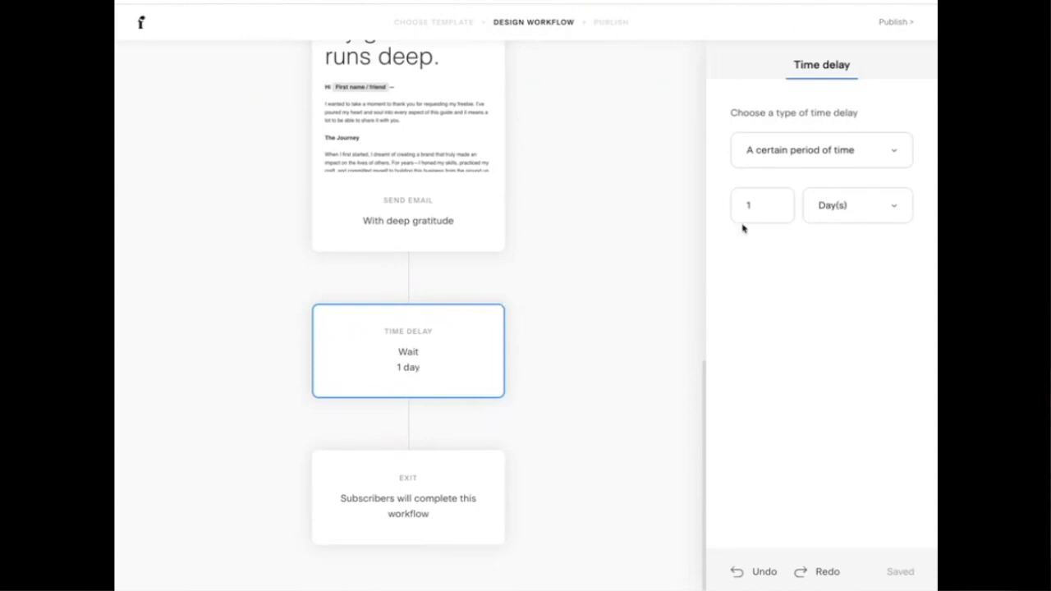
pyautogui.click(760, 206)
pyautogui.moveTo(760, 206); pyautogui.dragTo(731, 206)
pyautogui.write('3')
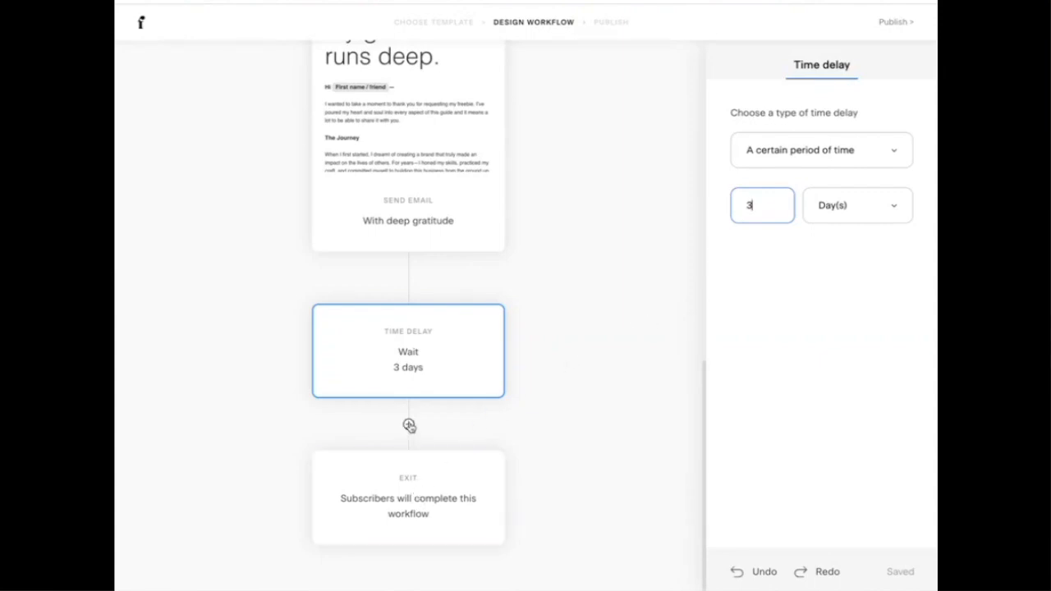
# Add a send email step after the 3-day delay and start creating a new email for it.
pyautogui.click(407, 424)
pyautogui.click(253, 370)
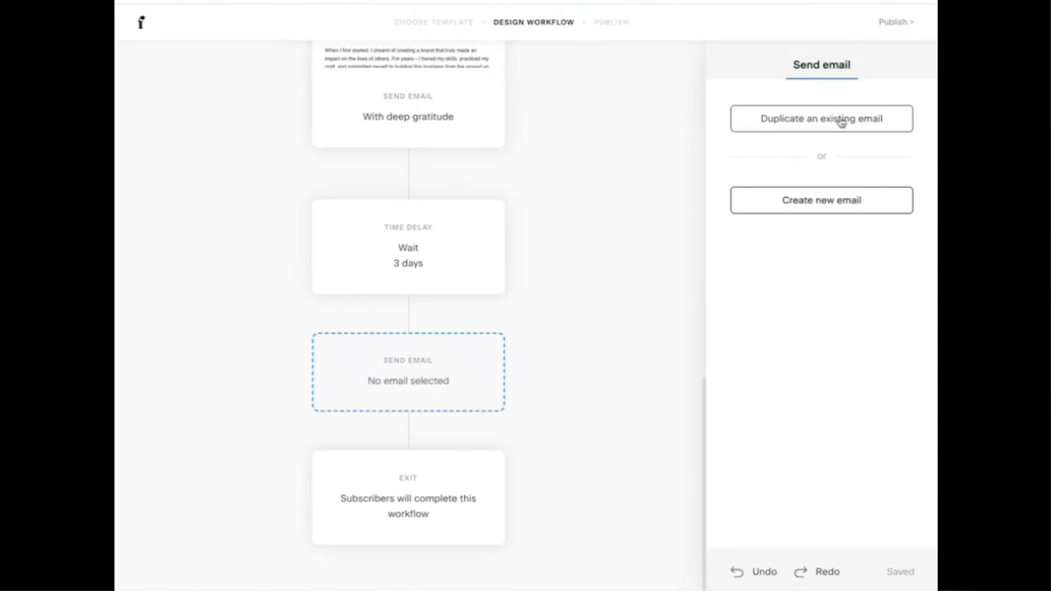
pyautogui.click(823, 207)
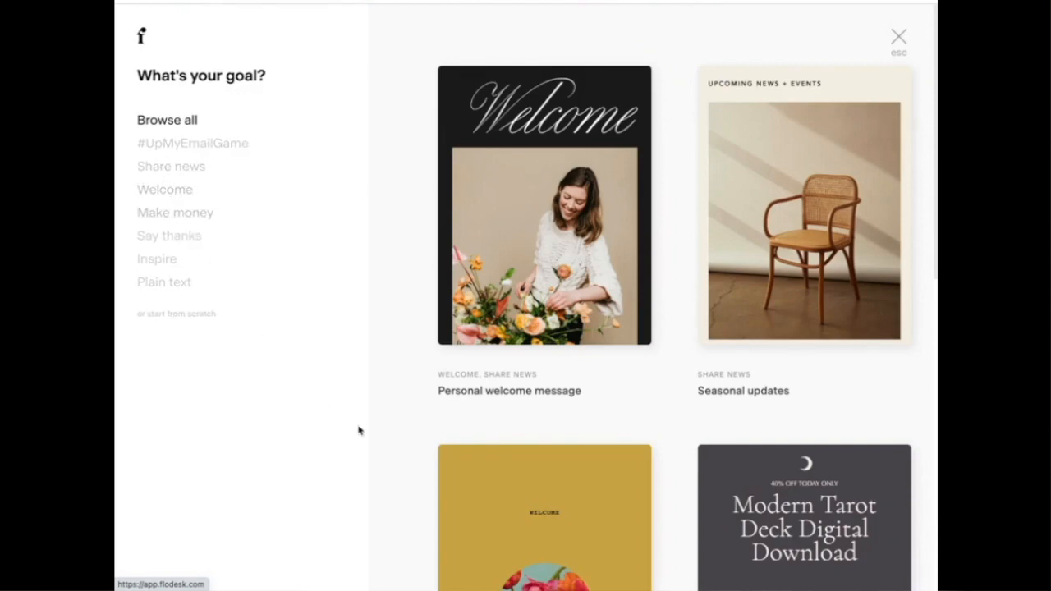
# Find the "Sales welcome" template in the email template gallery and open it for customizing.
pyautogui.scroll(-7, 392, 462)
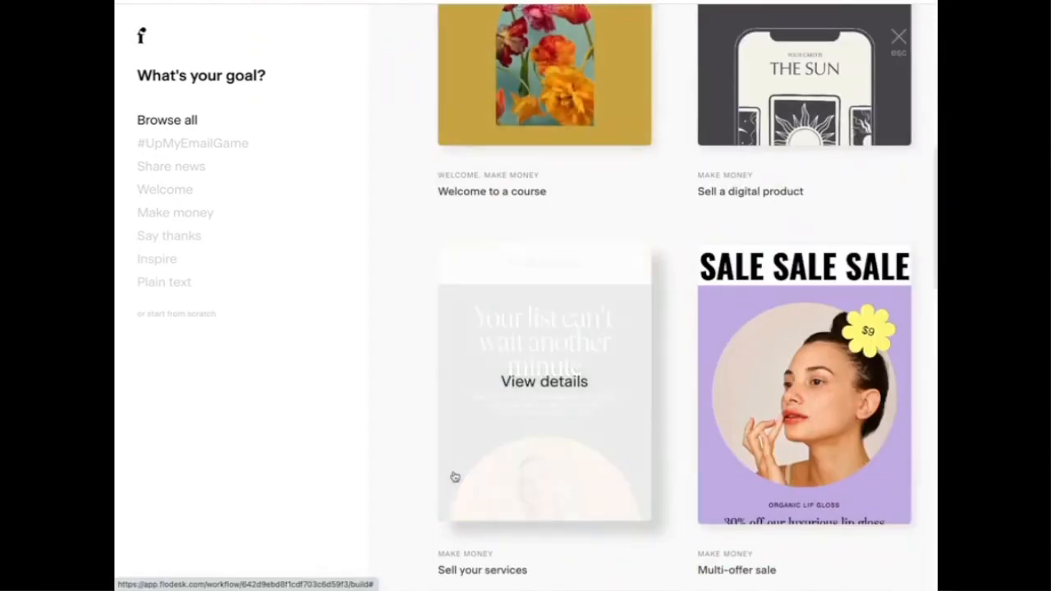
pyautogui.scroll(-5, 454, 476)
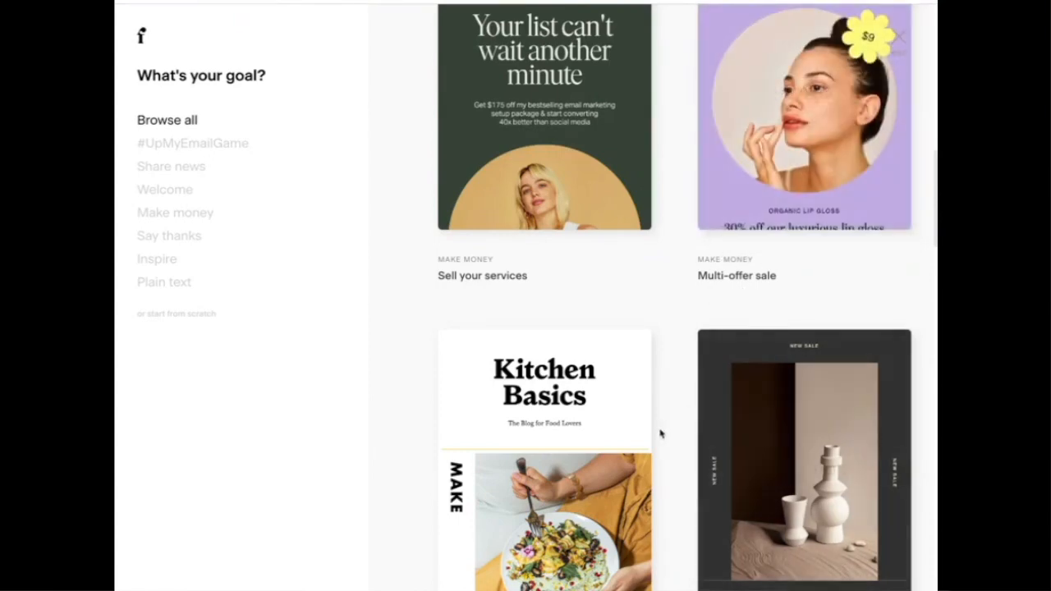
pyautogui.scroll(-5, 669, 426)
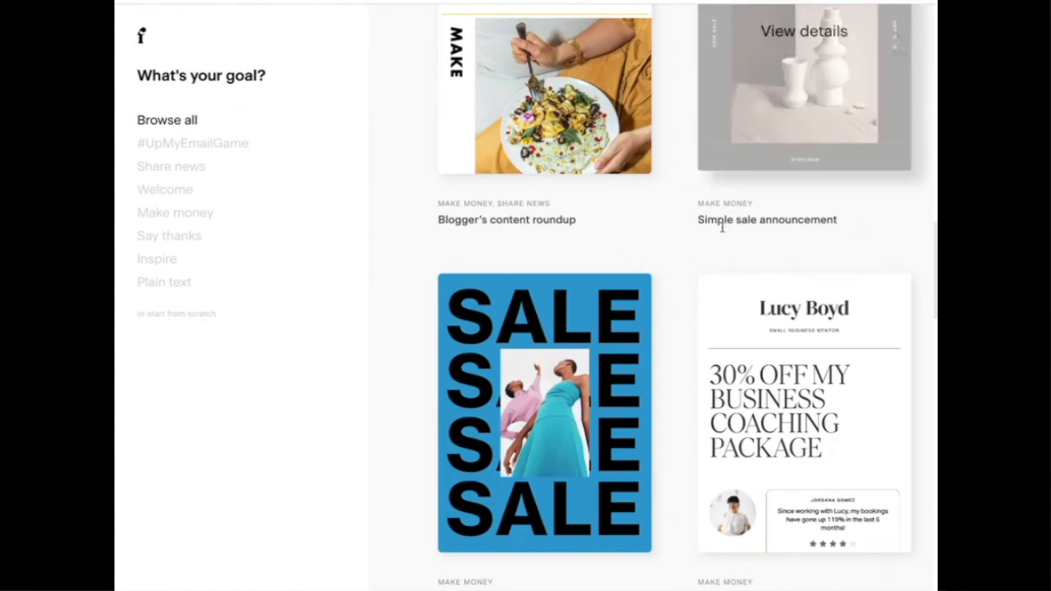
pyautogui.scroll(-6, 680, 430)
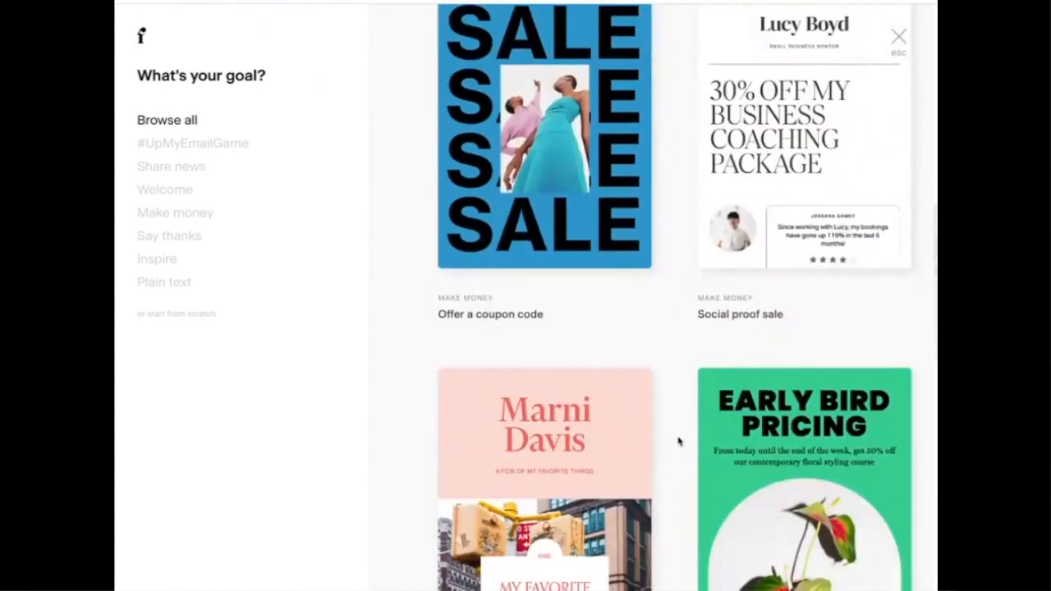
pyautogui.scroll(-1, 660, 463)
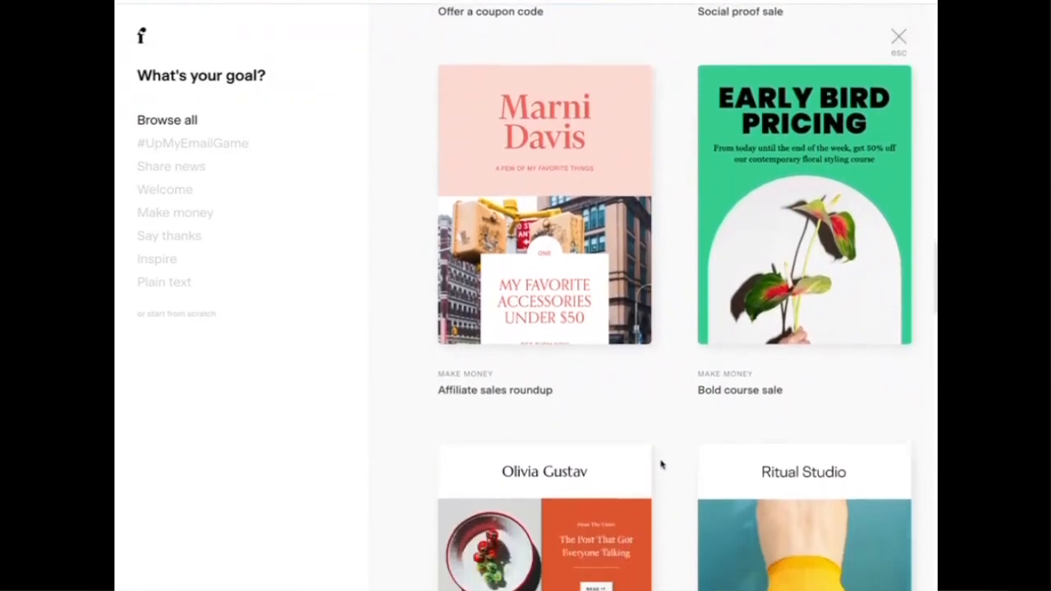
pyautogui.scroll(-1, 661, 464)
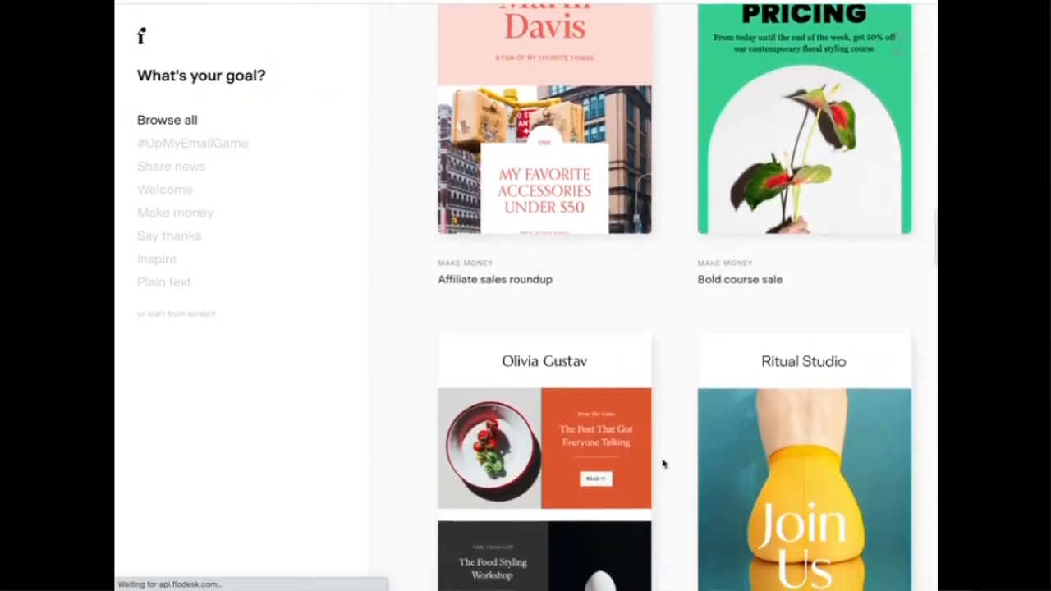
pyautogui.scroll(-1, 664, 465)
pyautogui.scroll(-3, 664, 464)
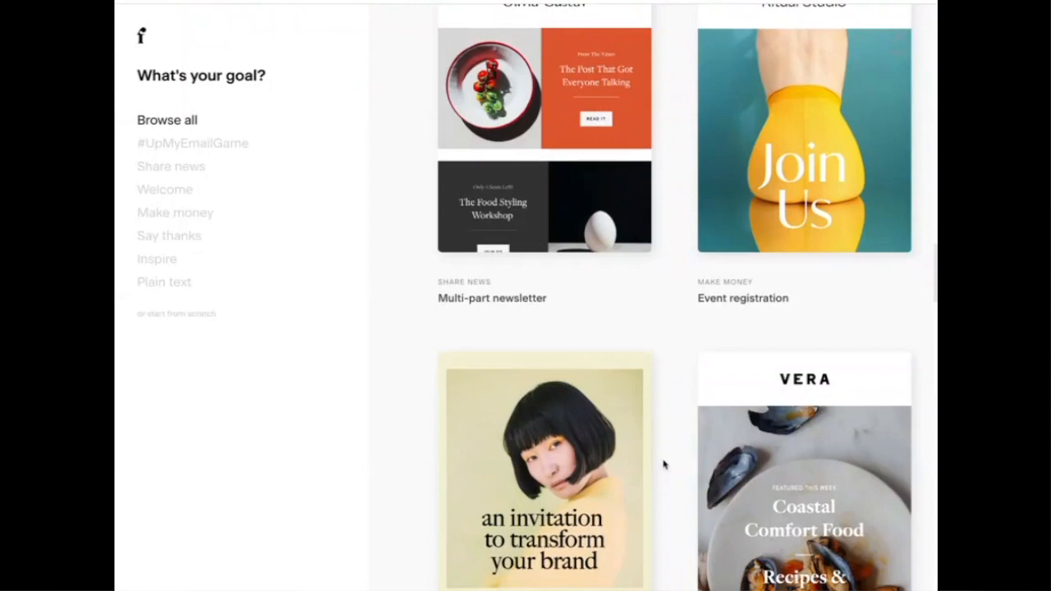
pyautogui.scroll(-1, 663, 464)
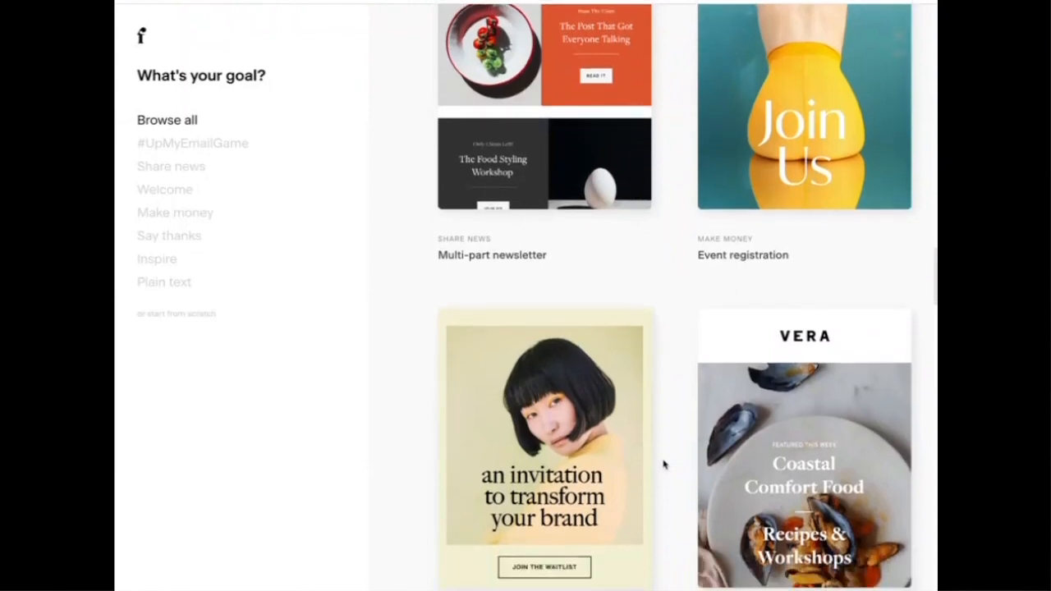
pyautogui.scroll(-6, 663, 465)
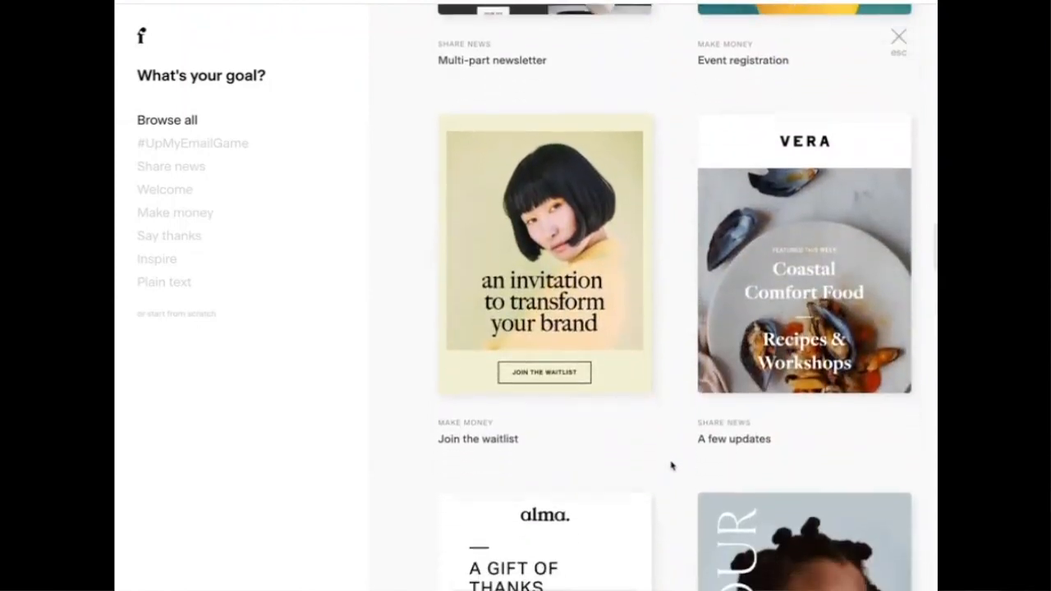
pyautogui.scroll(-4, 671, 467)
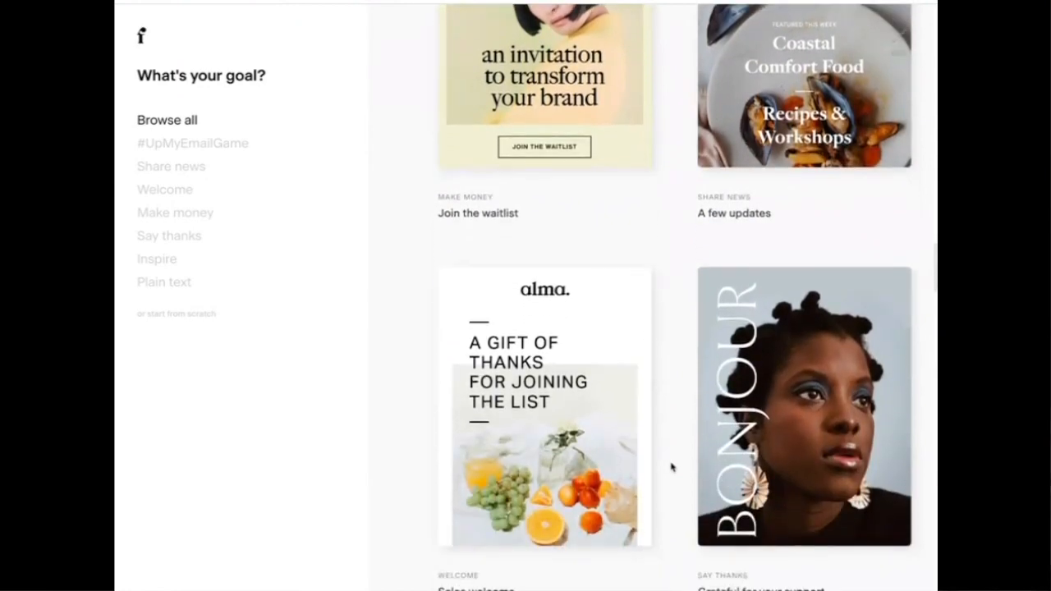
pyautogui.scroll(-10, 672, 467)
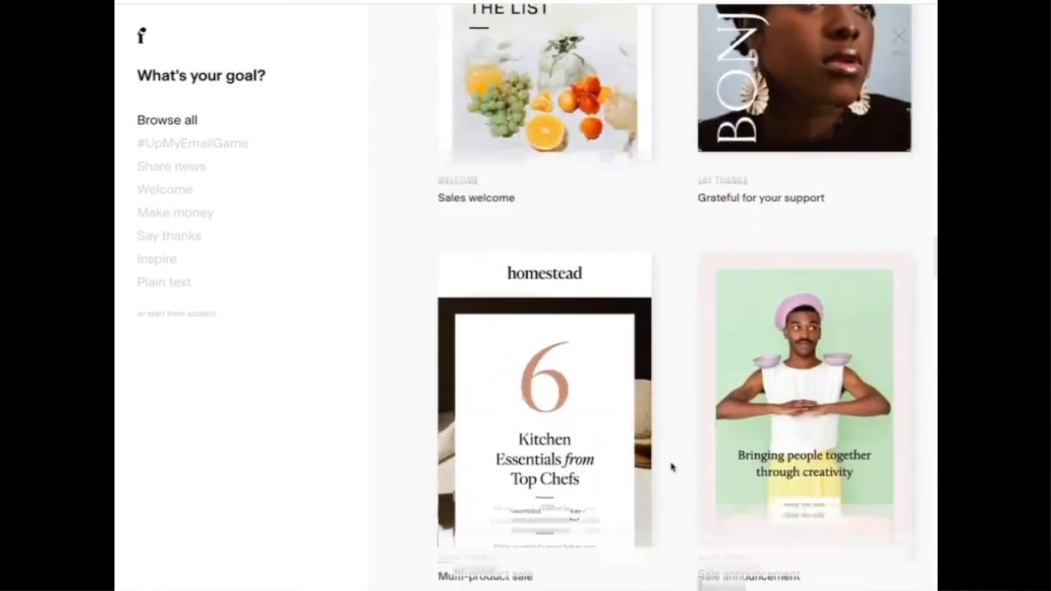
pyautogui.scroll(-10, 671, 467)
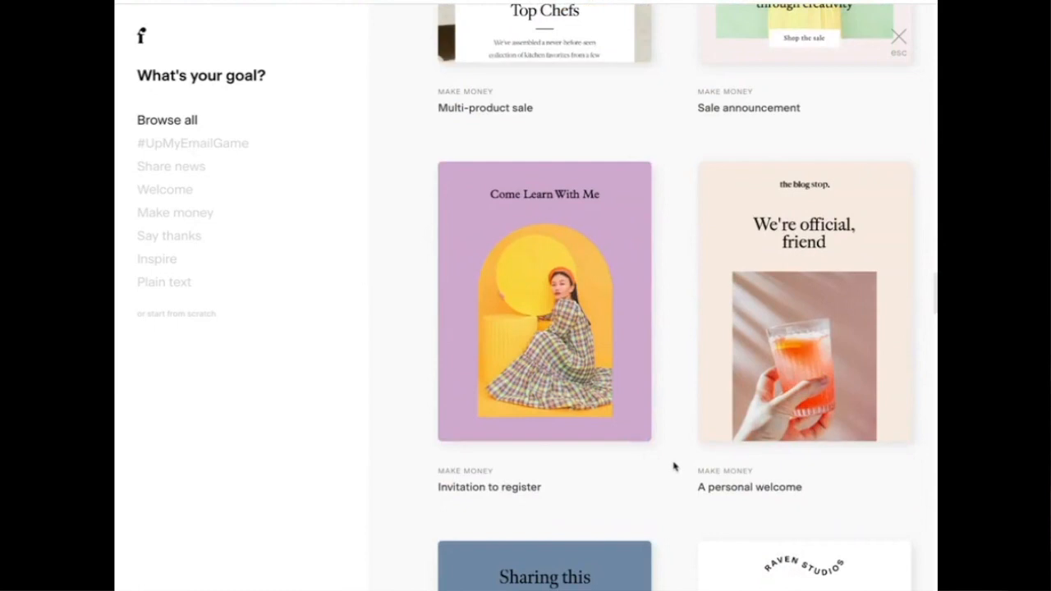
pyautogui.scroll(13, 673, 467)
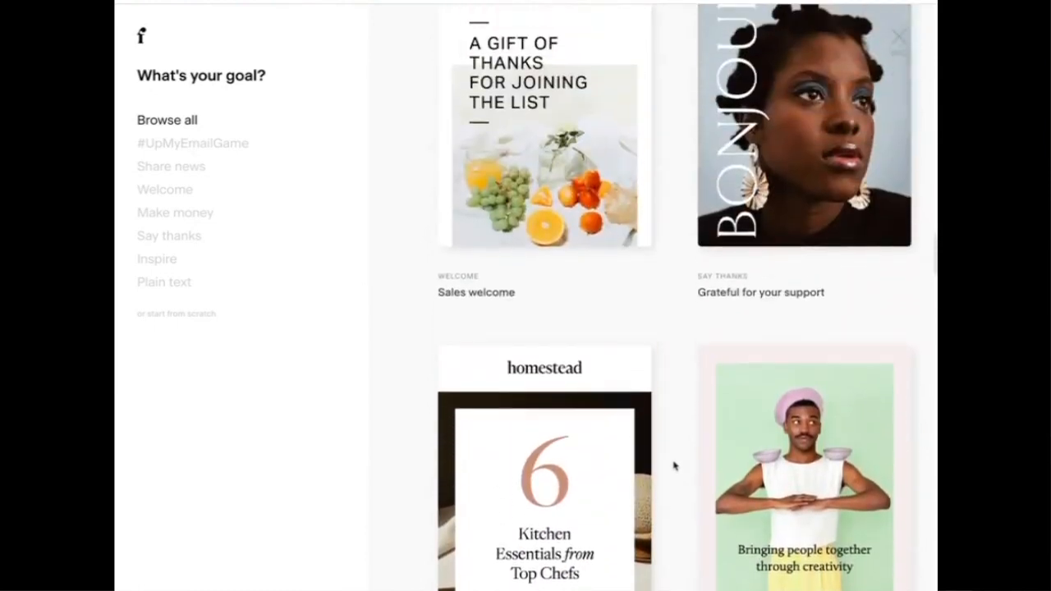
pyautogui.scroll(6, 673, 467)
pyautogui.moveTo(567, 386)
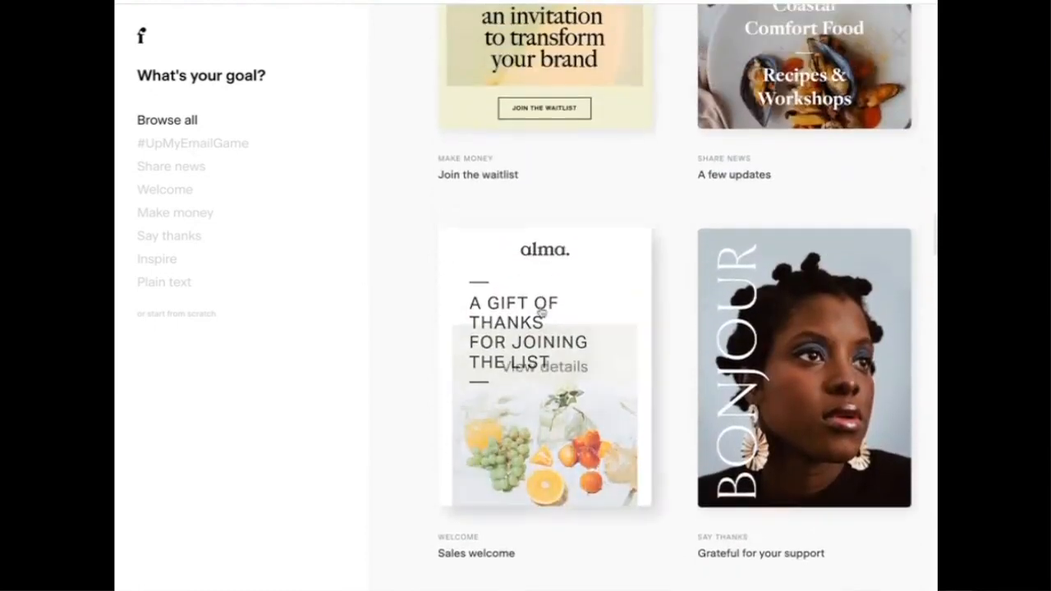
pyautogui.click(548, 364)
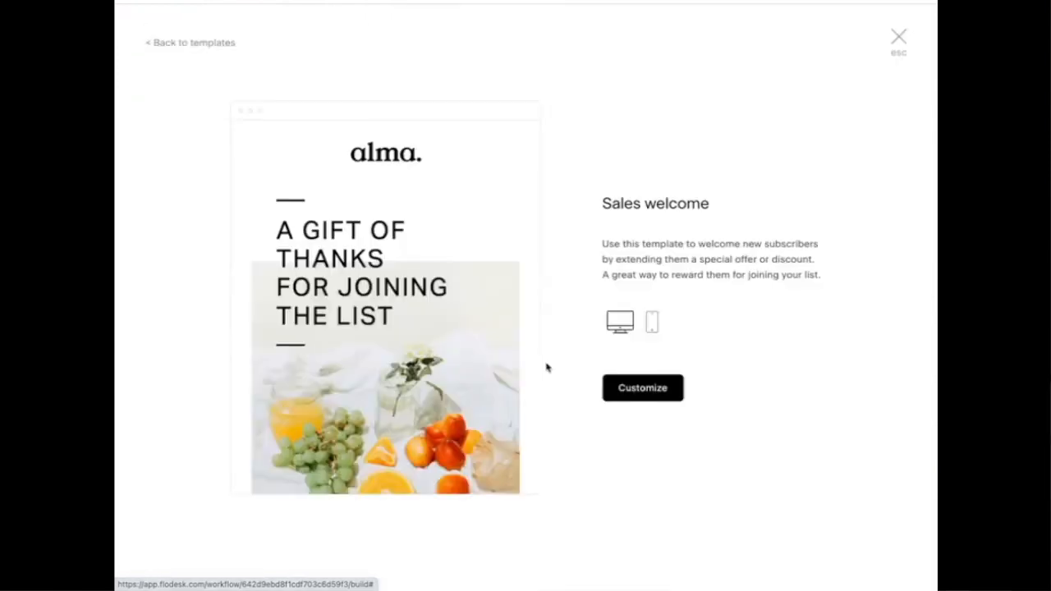
pyautogui.click(634, 396)
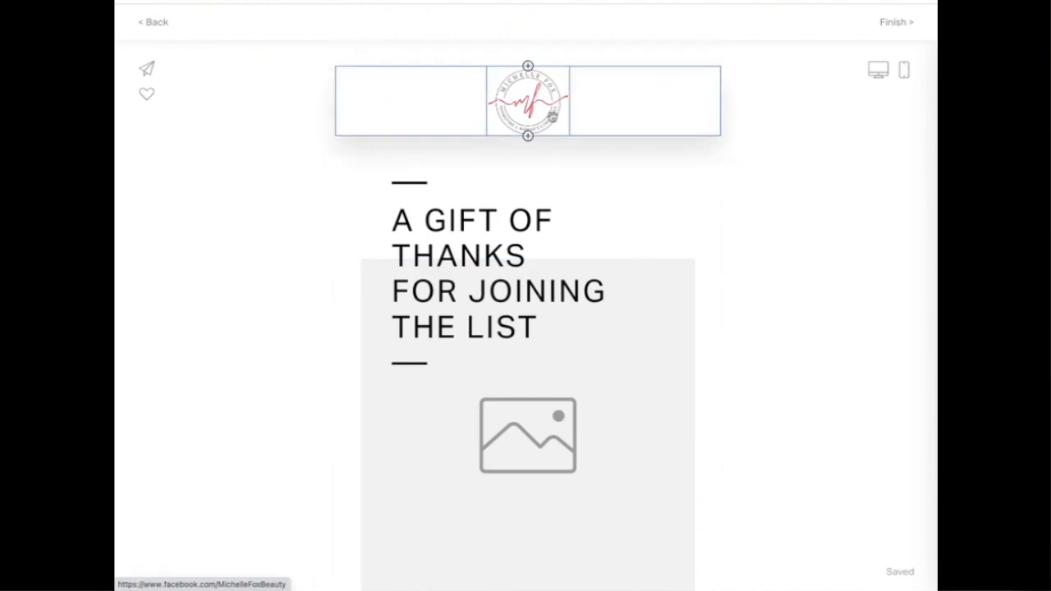
# Return to the workflow design to view the new "Sales welcome" email in the sequence, and reopen that email for editing.
pyautogui.click(143, 22)
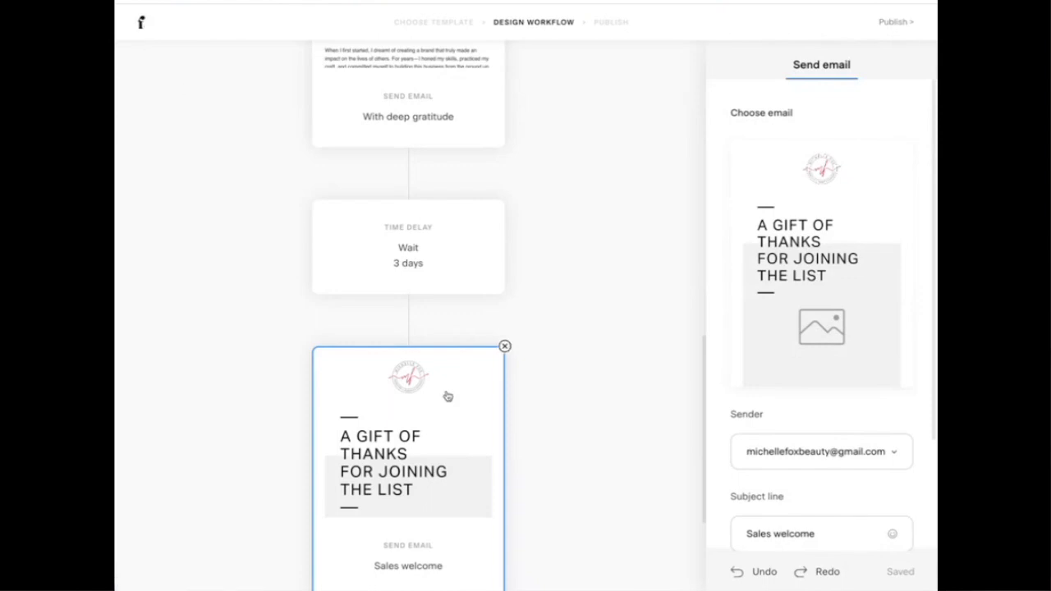
pyautogui.scroll(-5, 445, 415)
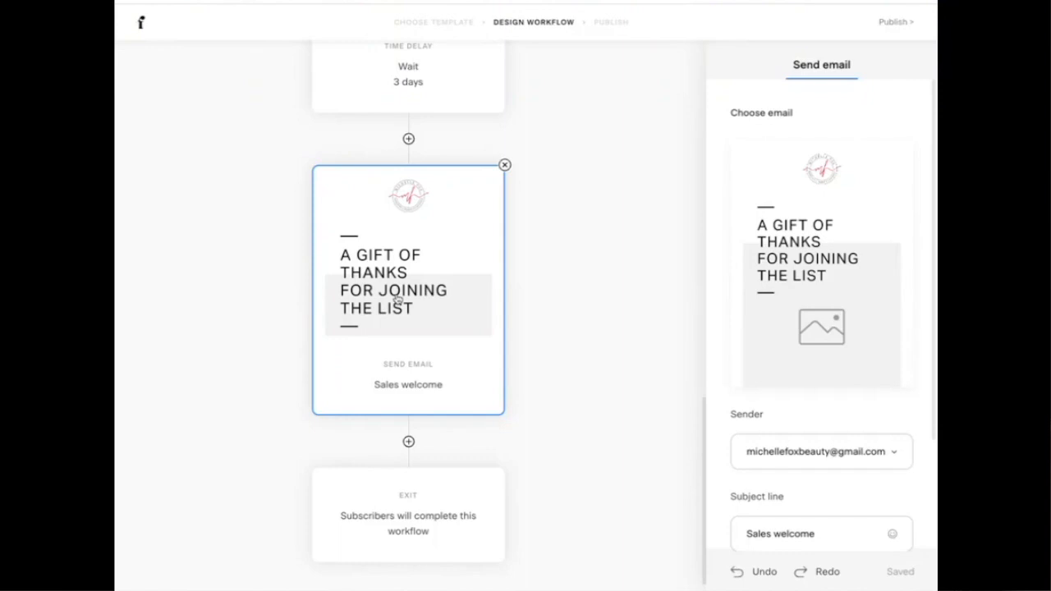
pyautogui.click(821, 263)
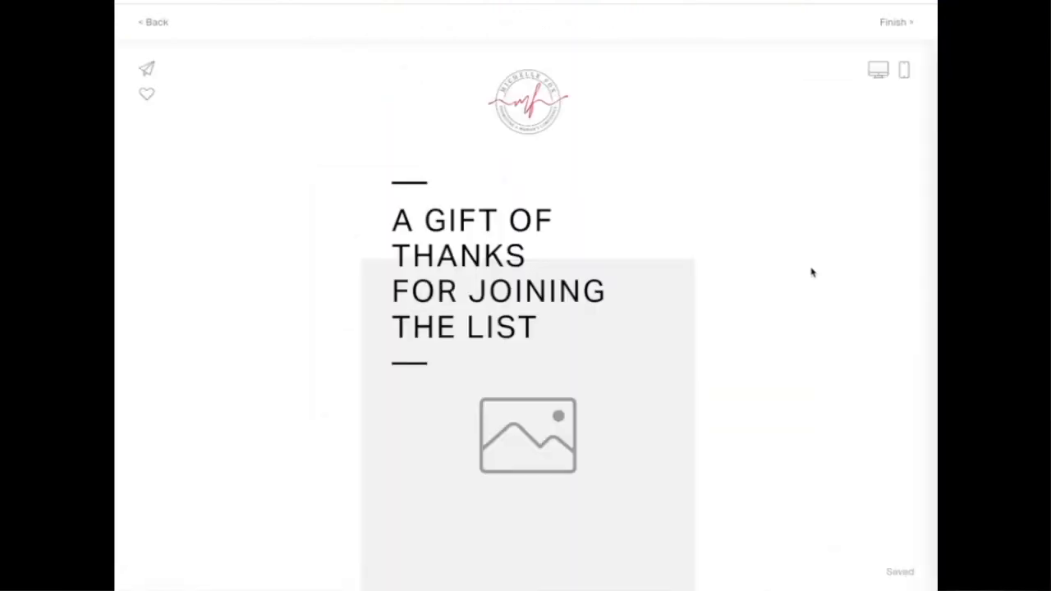
# In the headline, replace "JOINING THE LIST" with "BECOMING PART OF MY JOURNEY" and reduce the font size to 43.
pyautogui.click(551, 322)
pyautogui.moveTo(354, 290); pyautogui.dragTo(457, 346)
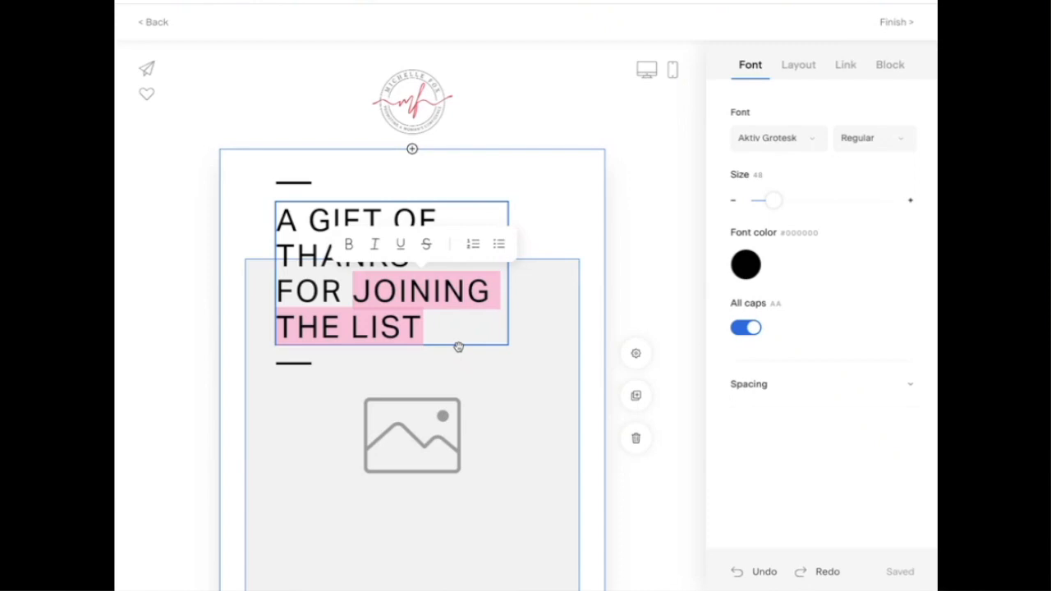
pyautogui.write('BECOM')
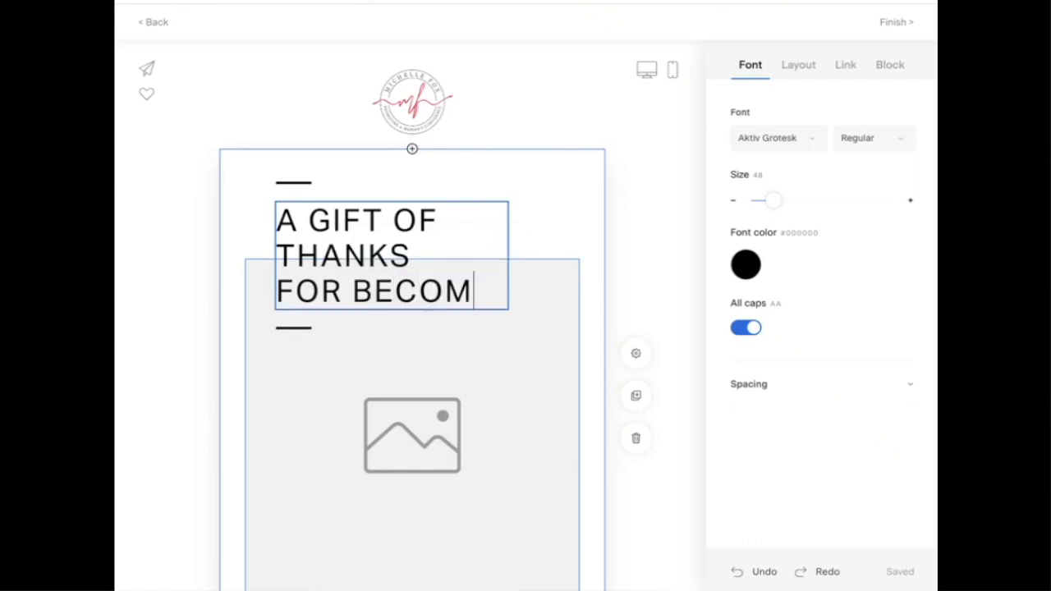
pyautogui.write('ING PART OF M')
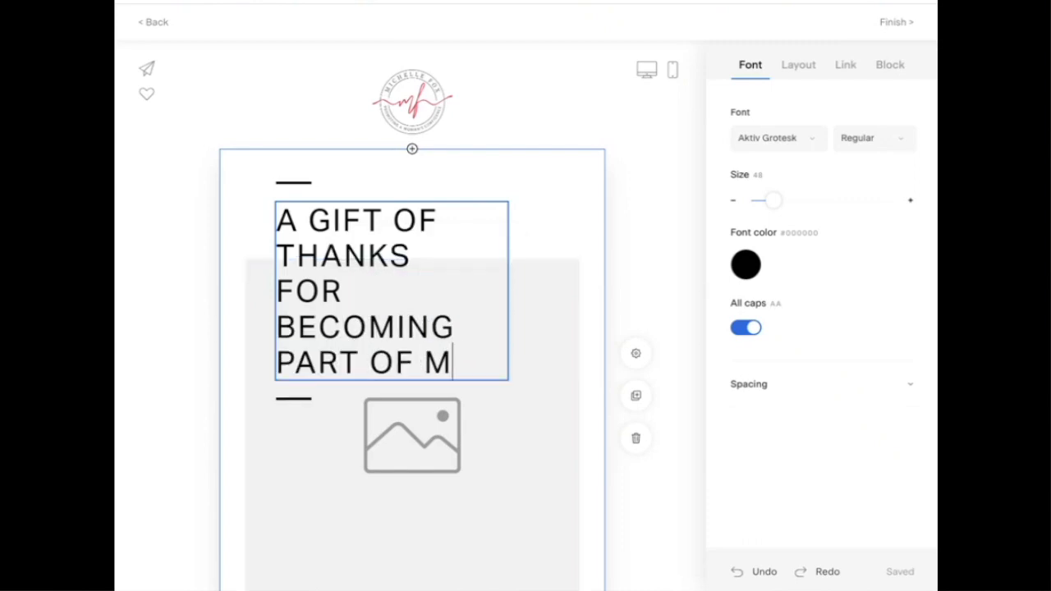
pyautogui.write('Y JOURNEY')
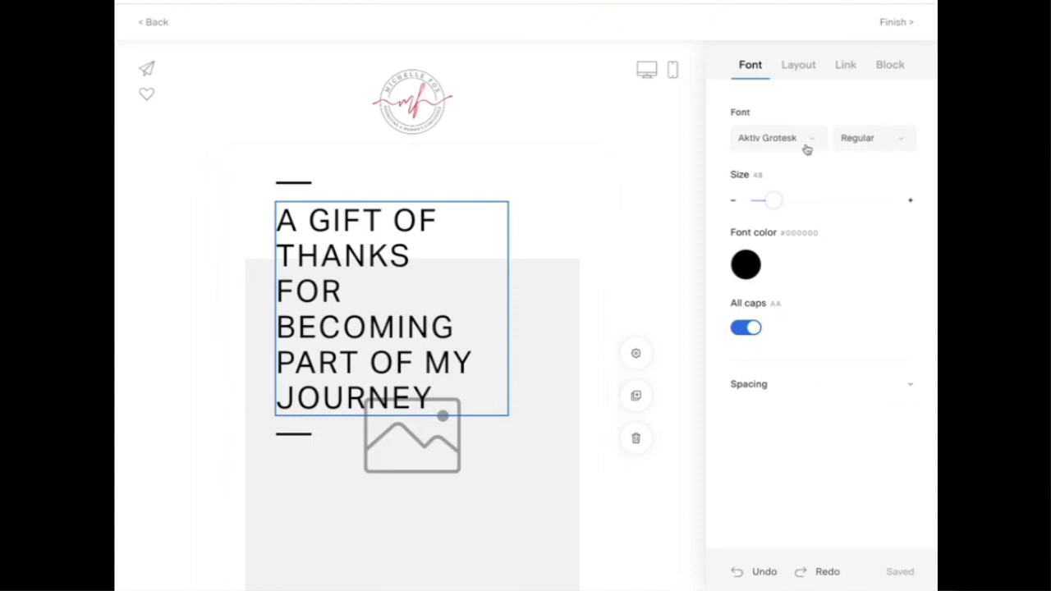
pyautogui.moveTo(773, 199)
pyautogui.mouseDown()
pyautogui.moveTo(764, 194)
pyautogui.moveTo(773, 196)
pyautogui.mouseUp()
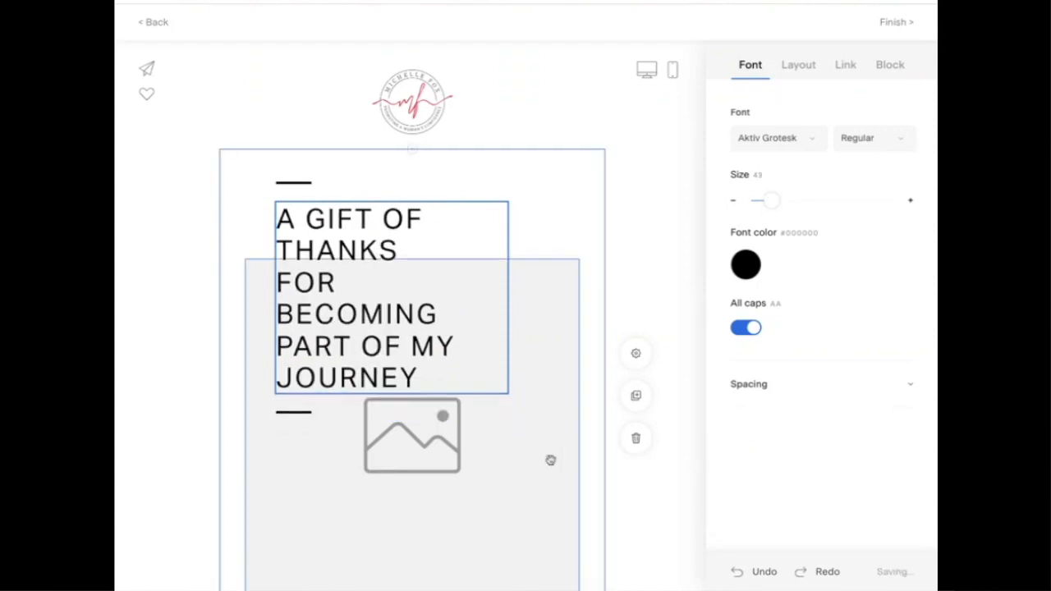
# Search Unsplash for "essential oils" and fill the image placeholder with the photo of hands holding three oil bottles.
pyautogui.click(362, 446)
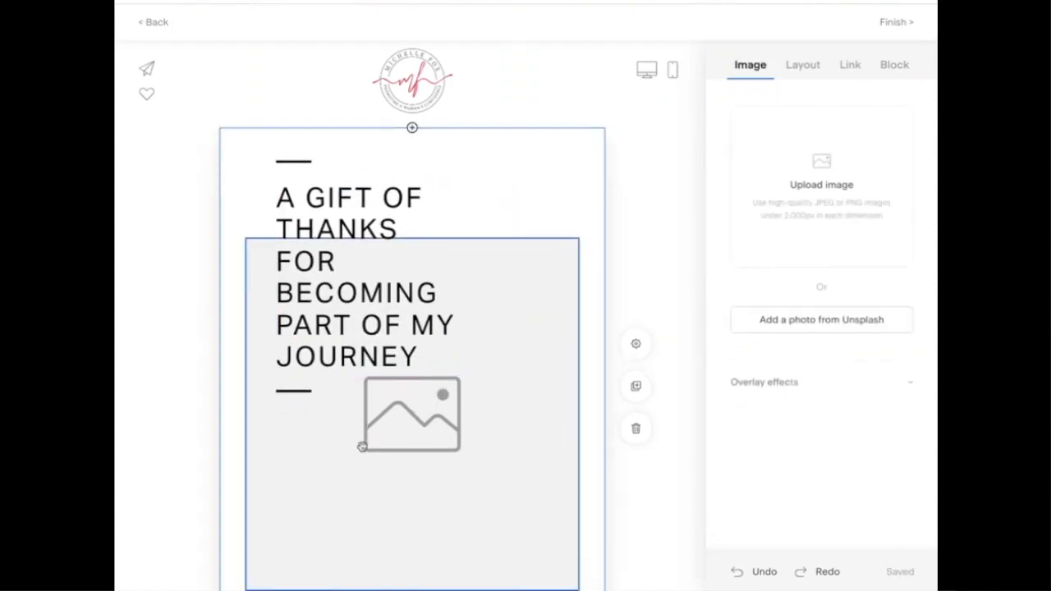
pyautogui.click(800, 326)
pyautogui.click(410, 142)
pyautogui.write('essen')
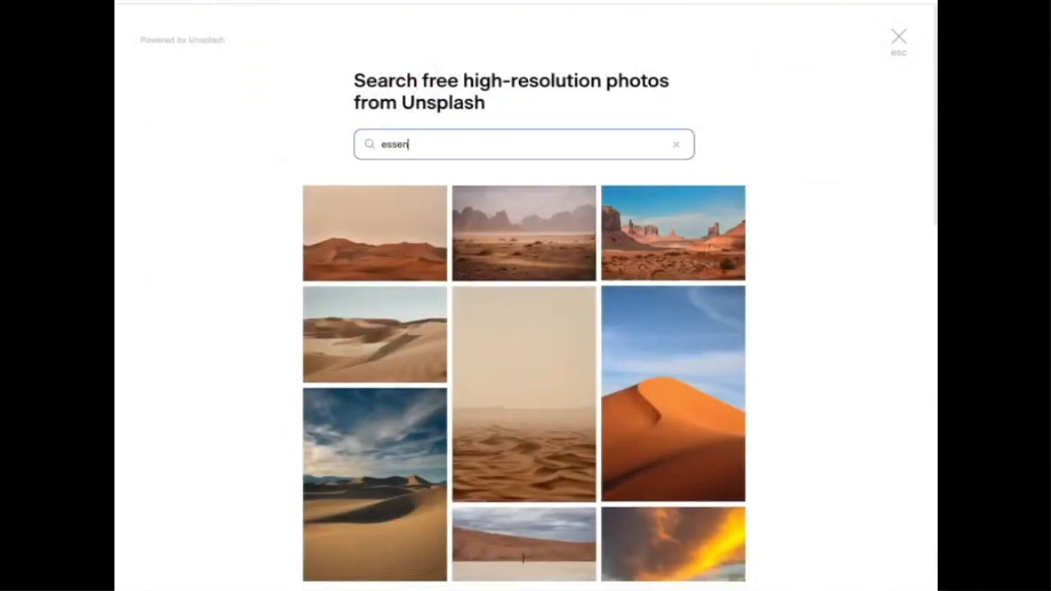
pyautogui.write('tial oils')
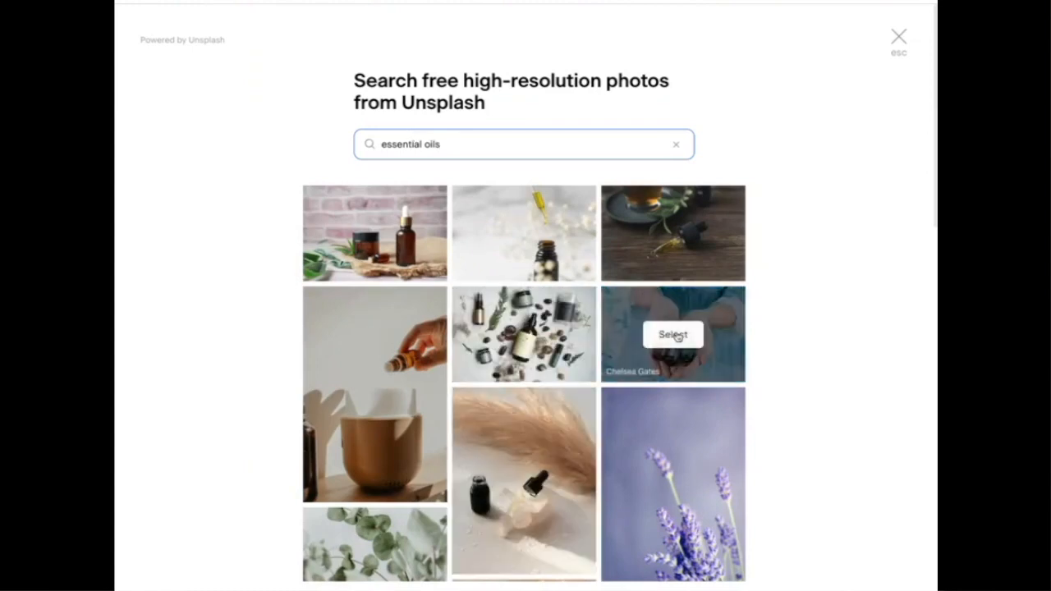
pyautogui.click(675, 335)
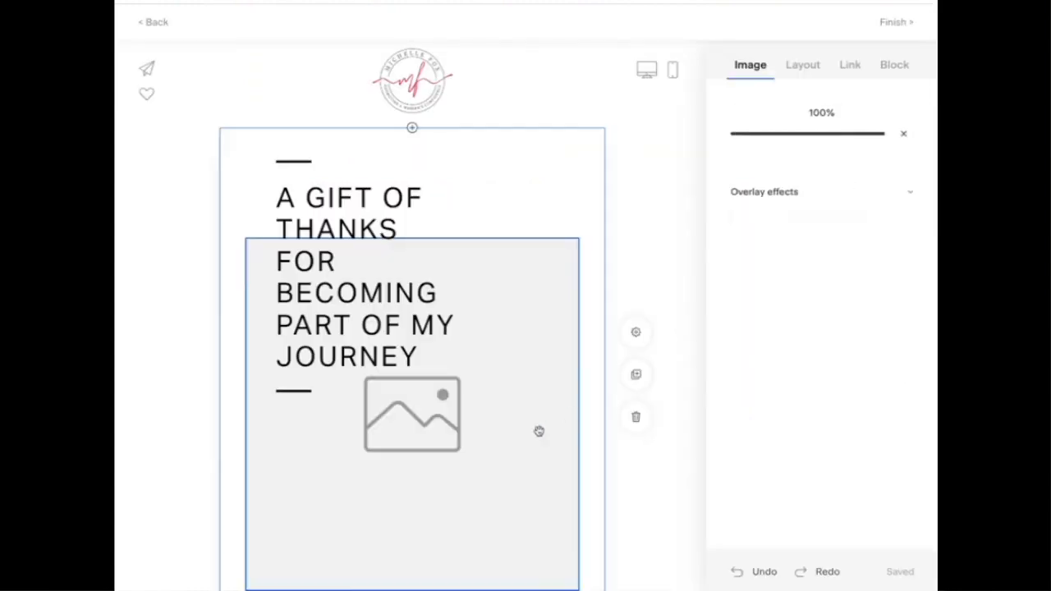
pyautogui.scroll(3, 526, 405)
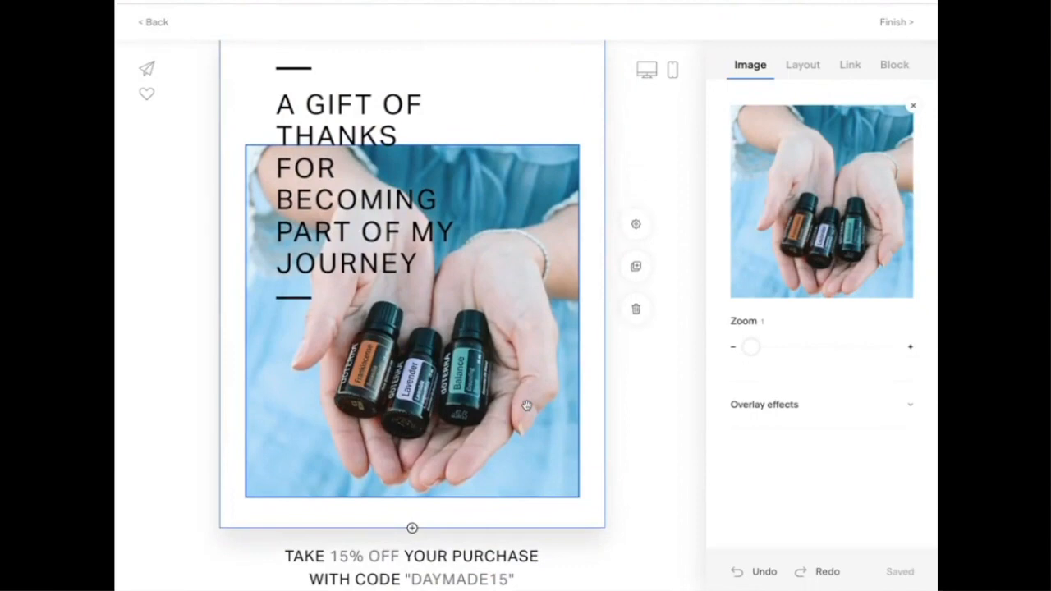
# Try the overlay opacity on the oil bottle photo and view the available overlay colors, keeping opacity 0 and white.
pyautogui.scroll(-1, 527, 406)
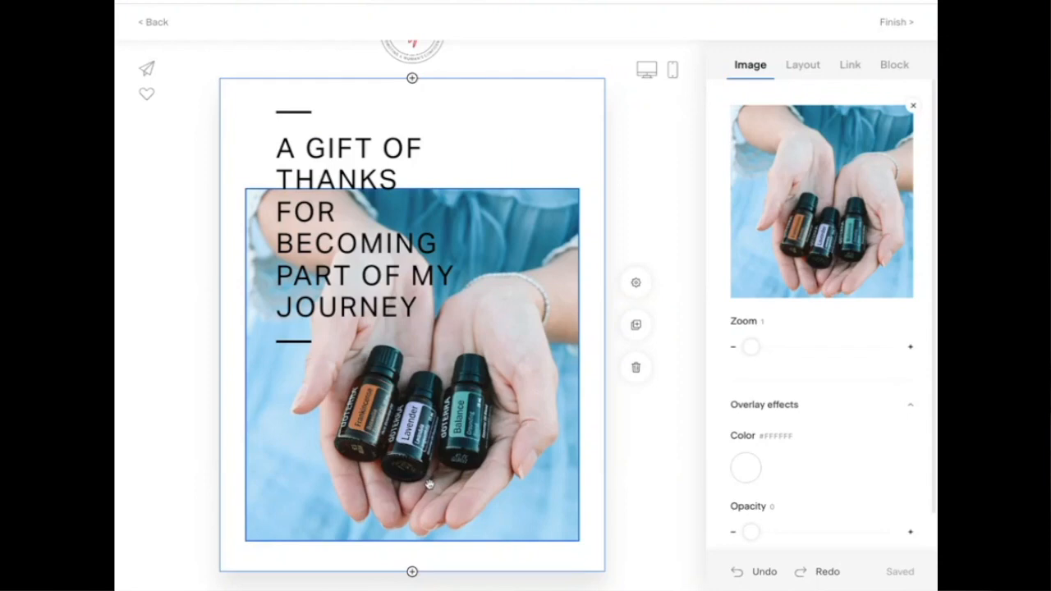
pyautogui.moveTo(753, 535)
pyautogui.mouseDown()
pyautogui.moveTo(884, 517)
pyautogui.moveTo(751, 532)
pyautogui.mouseUp()
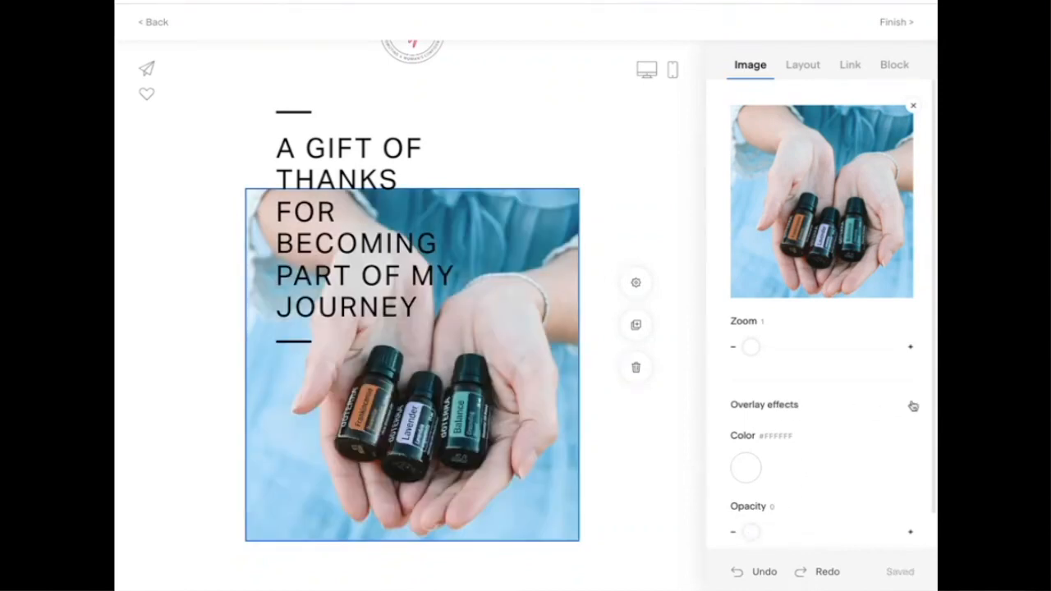
pyautogui.click(754, 470)
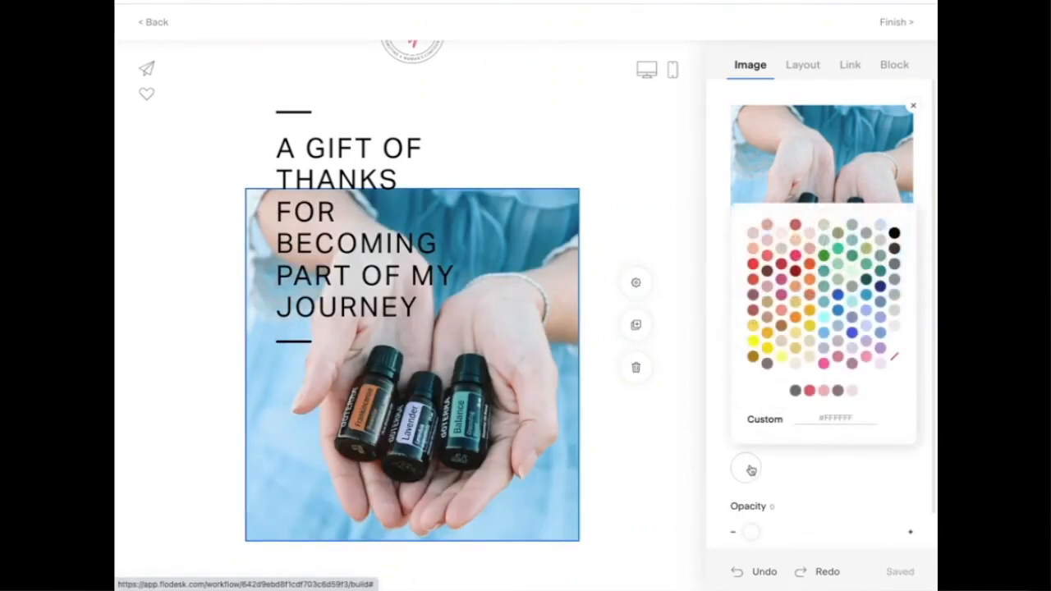
pyautogui.click(803, 466)
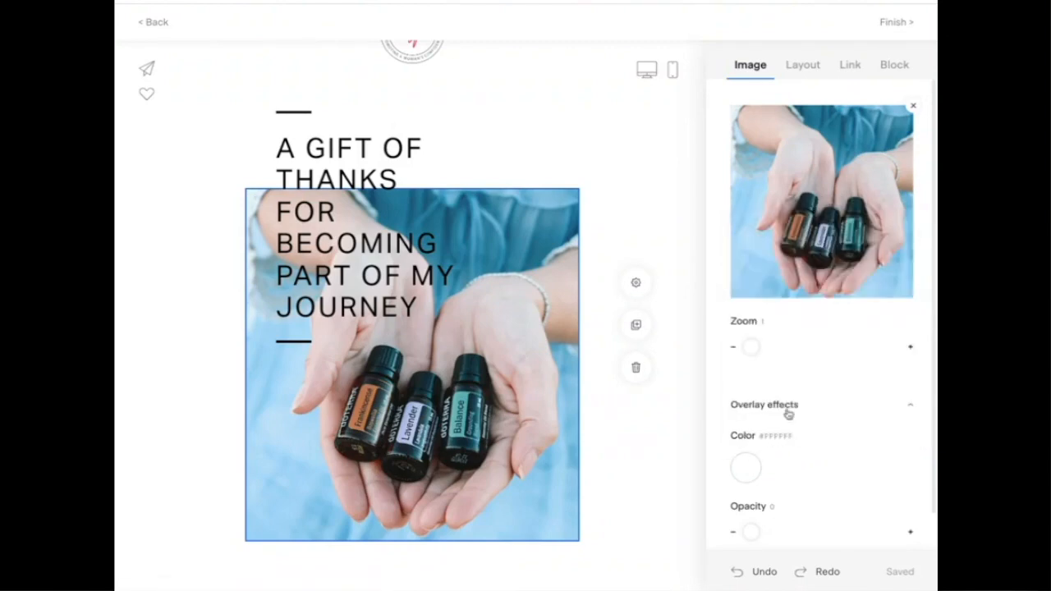
# Set the white overlay on the oil bottle photo to an opacity of 0.75.
pyautogui.click(910, 407)
pyautogui.click(910, 407)
pyautogui.click(746, 468)
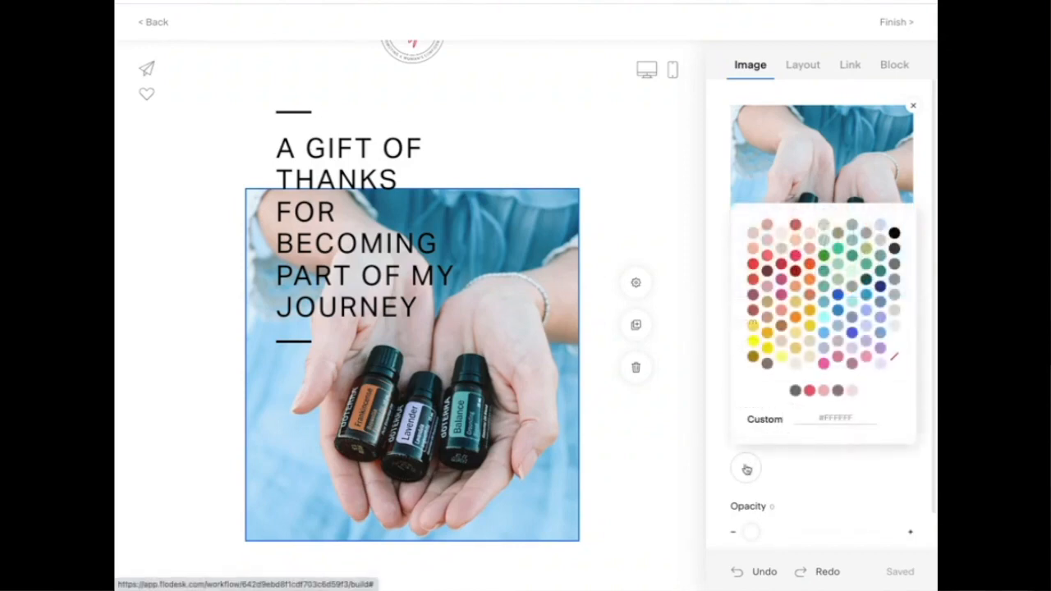
pyautogui.click(747, 469)
pyautogui.moveTo(757, 534); pyautogui.dragTo(863, 531)
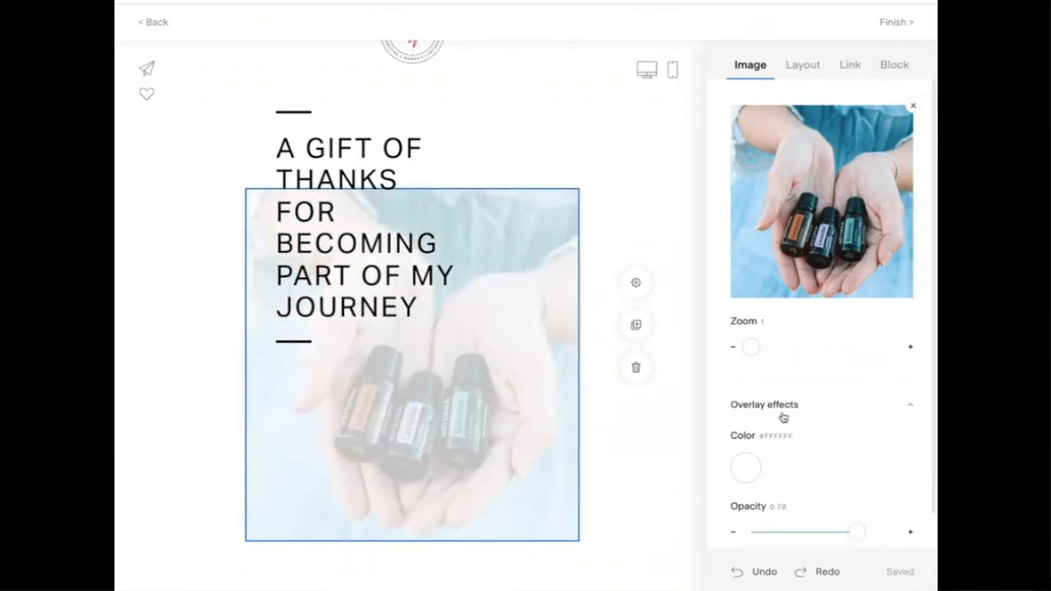
# Try the pink #F4B2B5 as the photo's overlay color, and undo the color change.
pyautogui.click(750, 475)
pyautogui.click(824, 393)
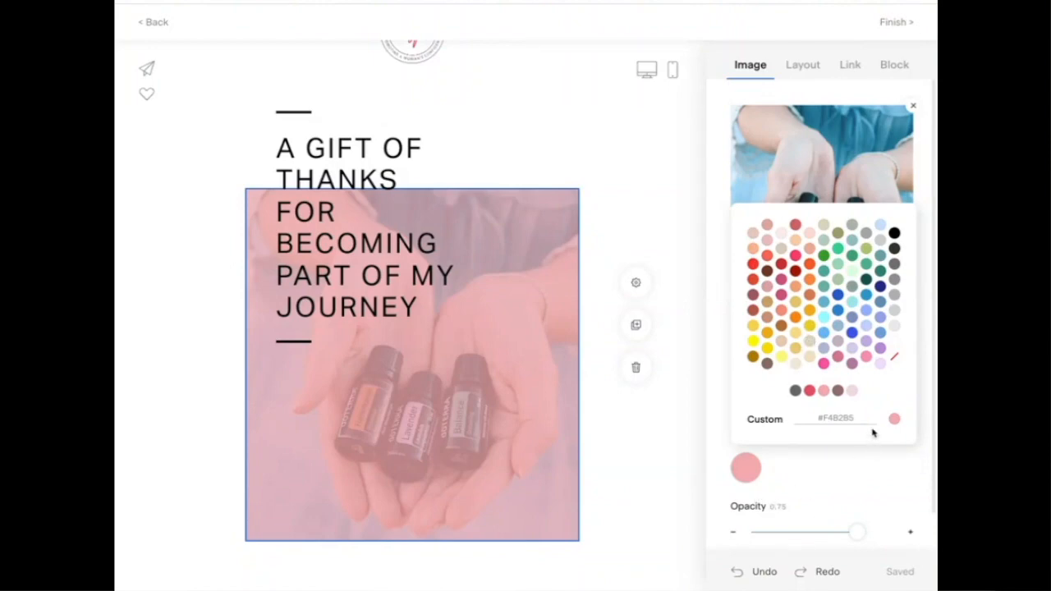
pyautogui.click(753, 576)
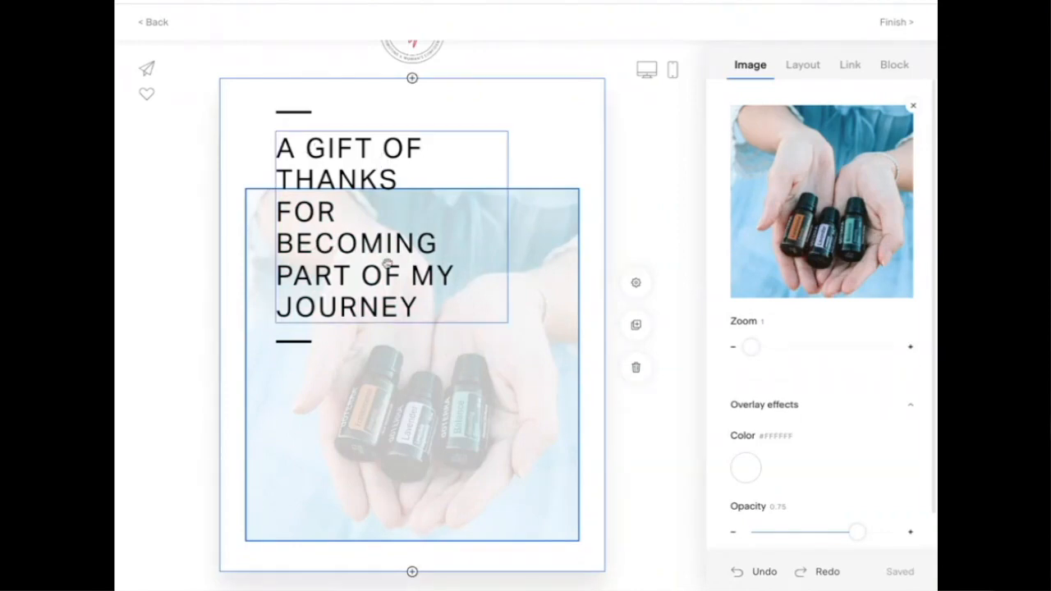
# Delete the sentence "You made our day when you signed up for the newsletter." from the email's body text.
pyautogui.scroll(-5, 474, 468)
pyautogui.scroll(-2, 470, 466)
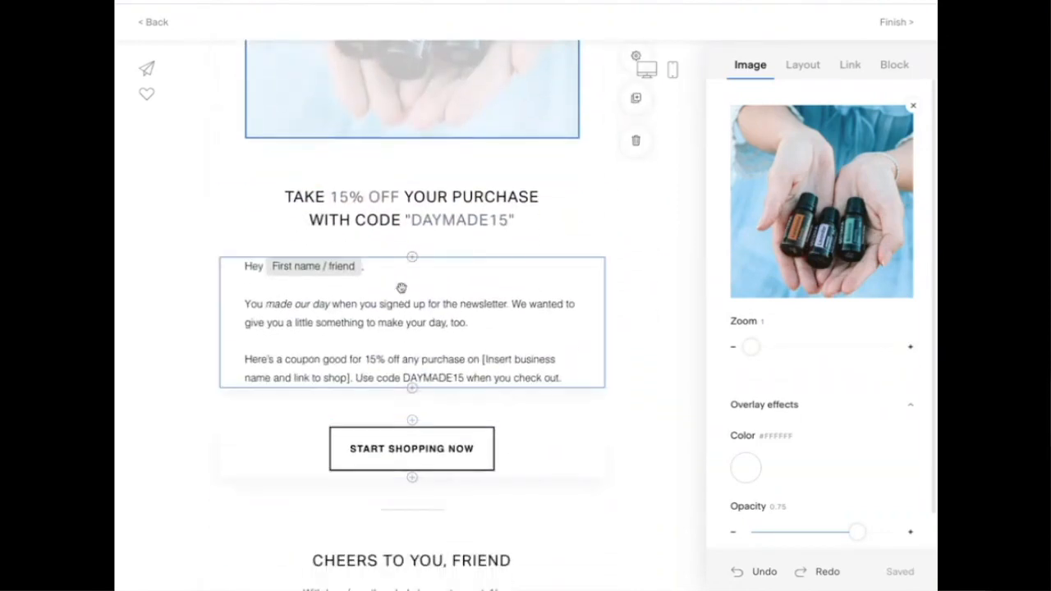
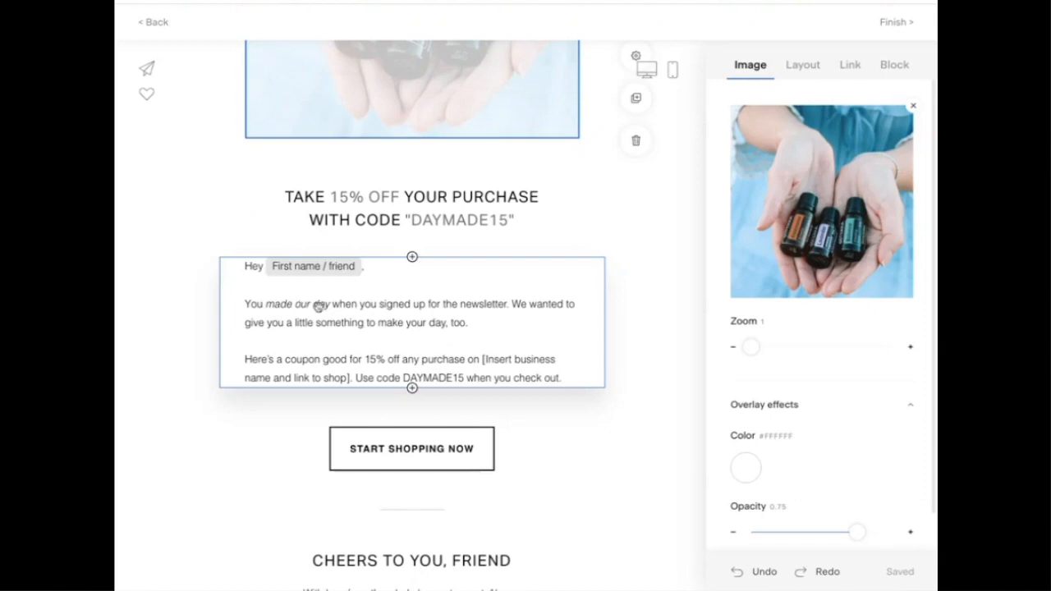
pyautogui.click(343, 305)
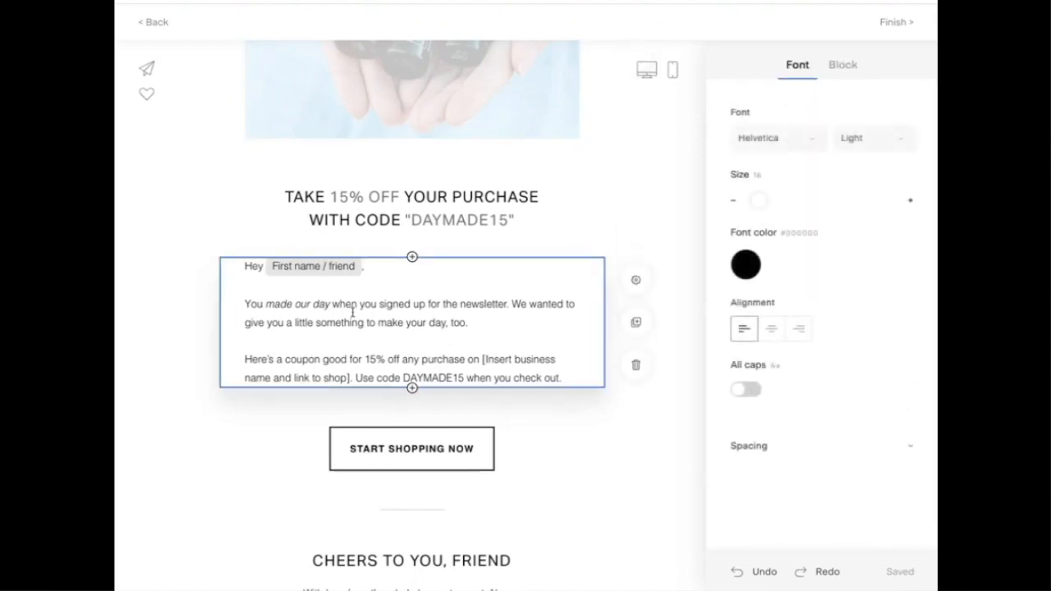
pyautogui.moveTo(511, 303); pyautogui.dragTo(243, 304)
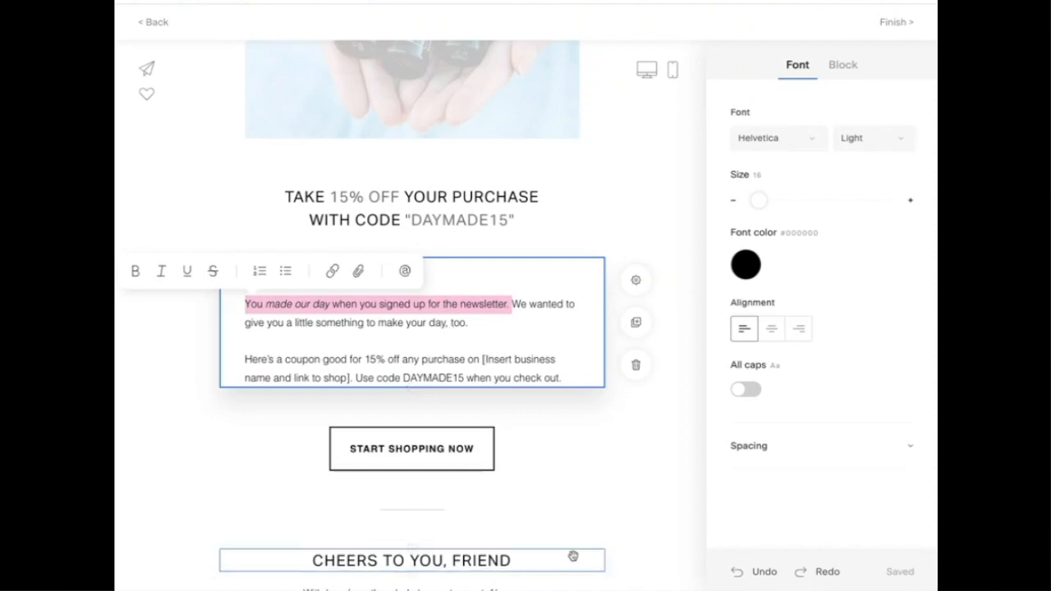
pyautogui.click(582, 460)
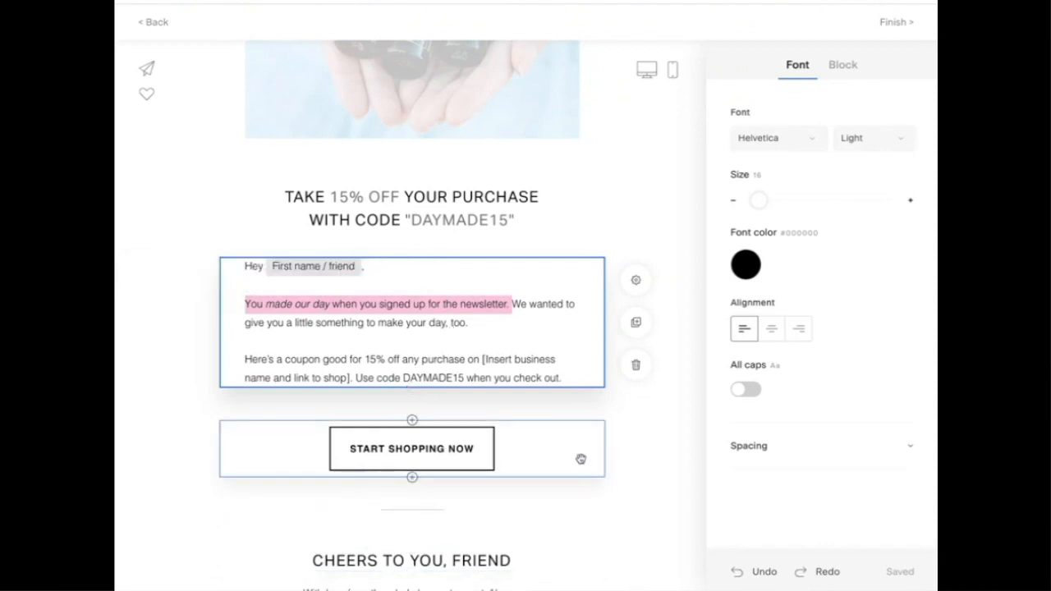
pyautogui.click(275, 300)
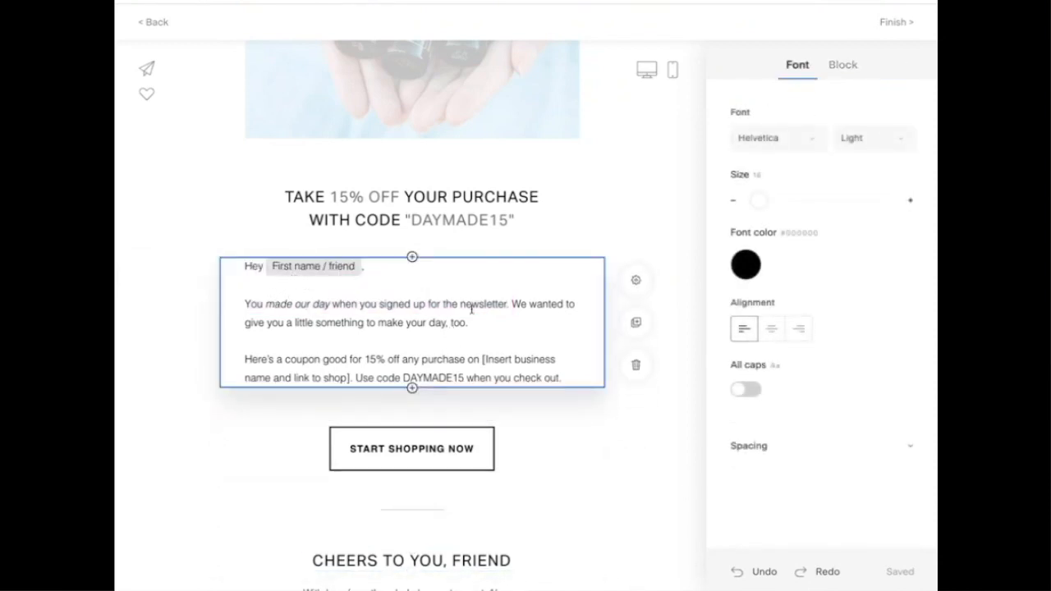
pyautogui.moveTo(511, 304); pyautogui.dragTo(241, 302)
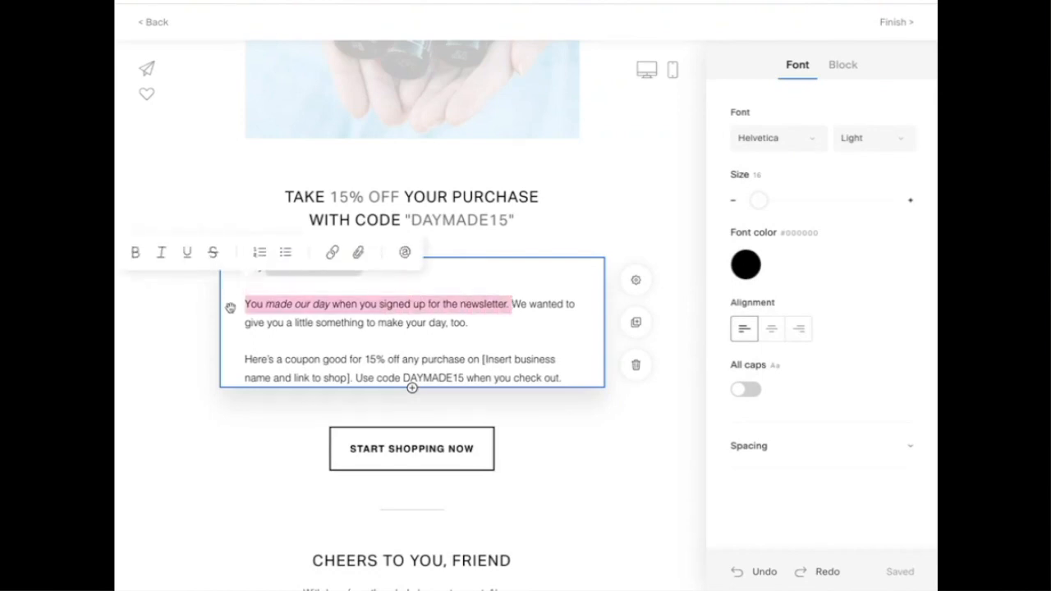
pyautogui.press('BackSpace')
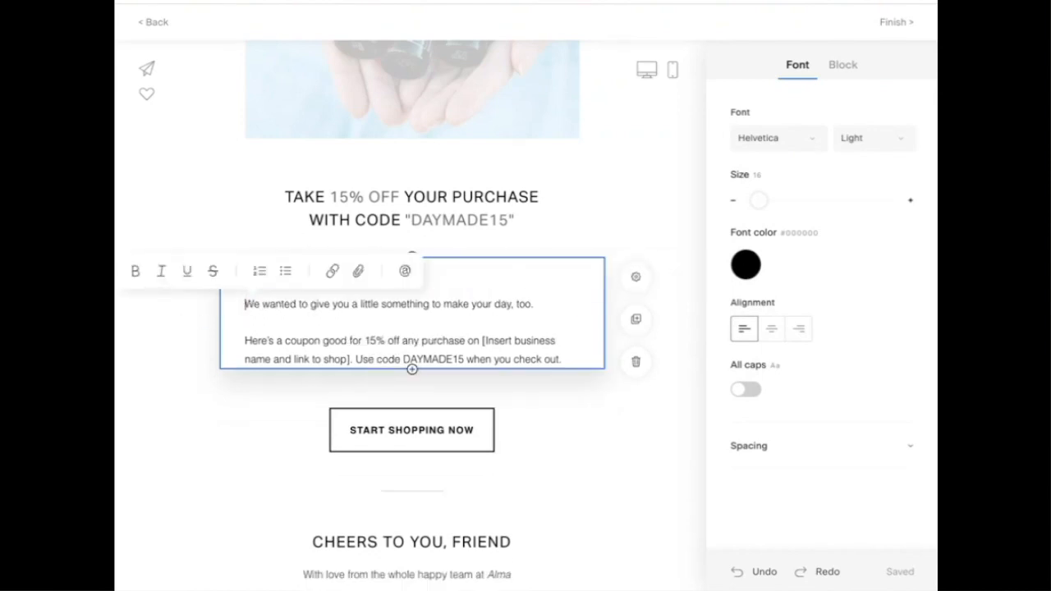
# Reword the remaining opening line of the body to "I wanted to give you a little something to make your day.".
pyautogui.doubleClick(242, 303)
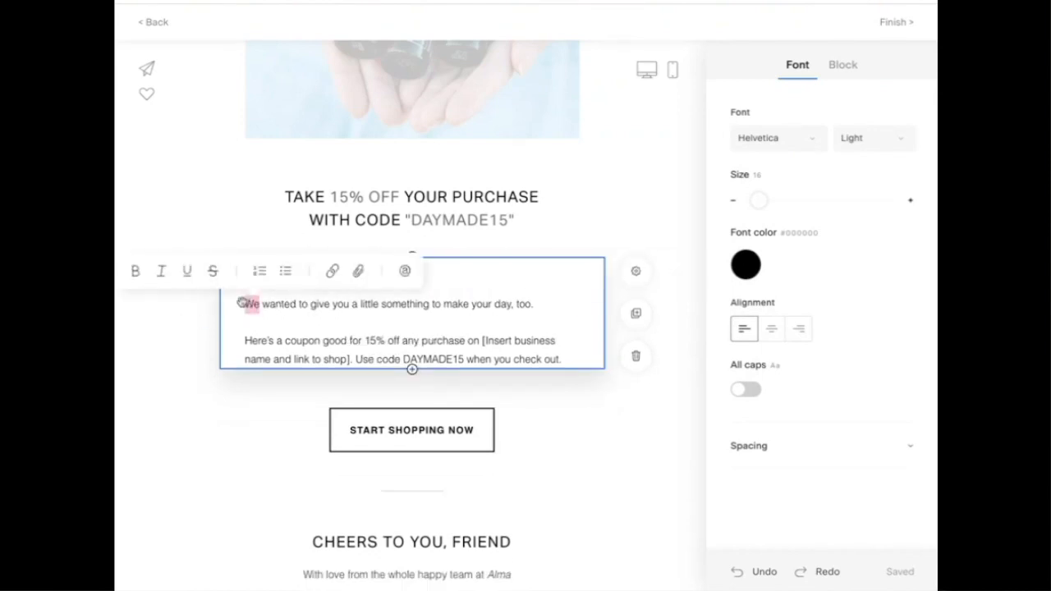
pyautogui.write('I')
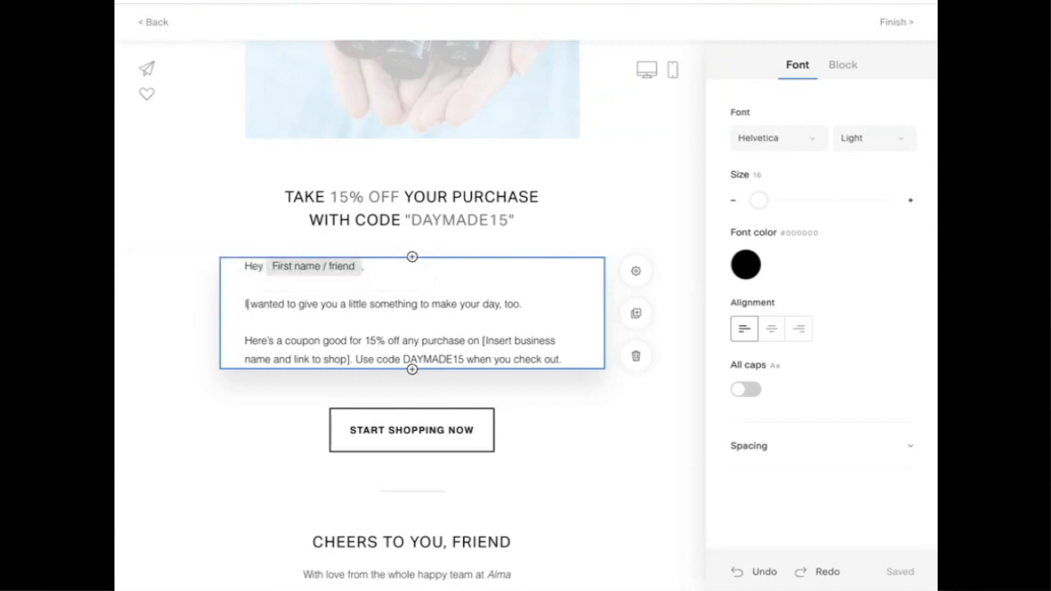
pyautogui.moveTo(519, 304); pyautogui.dragTo(499, 304)
pyautogui.press('BackSpace')
# Add the sentence "This is my personal favorite place to shop for essential oils!" at the end of the coupon paragraph.
pyautogui.press('Return')
pyautogui.write('This is my personal fav')
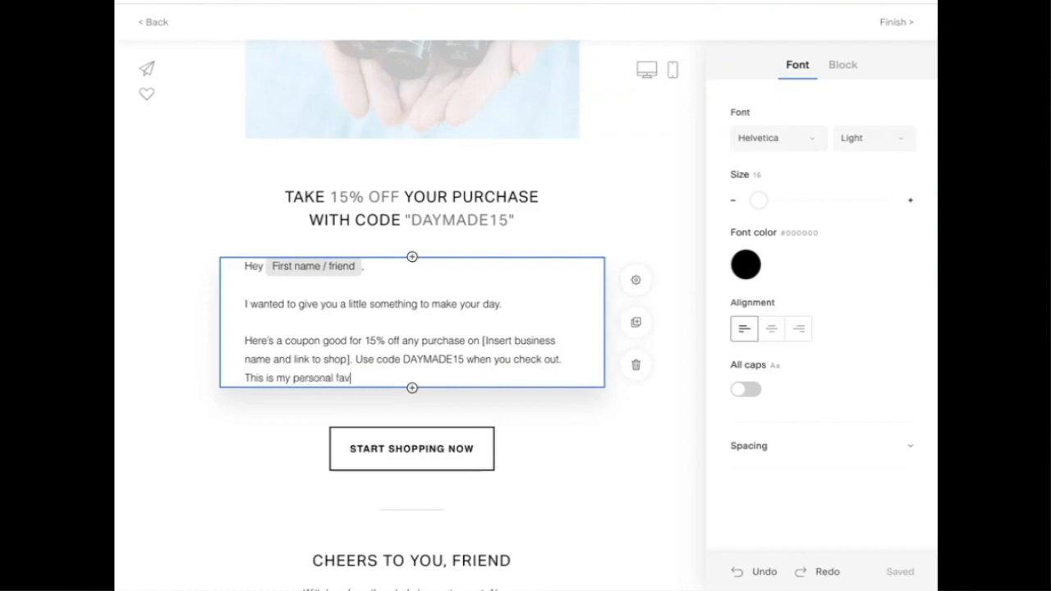
pyautogui.write('orite place to shop for ers')
pyautogui.press('BackSpace')
pyautogui.press('BackSpace')
pyautogui.press('BackSpace')
pyautogui.press('BackSpace')
pyautogui.write('ssentia')
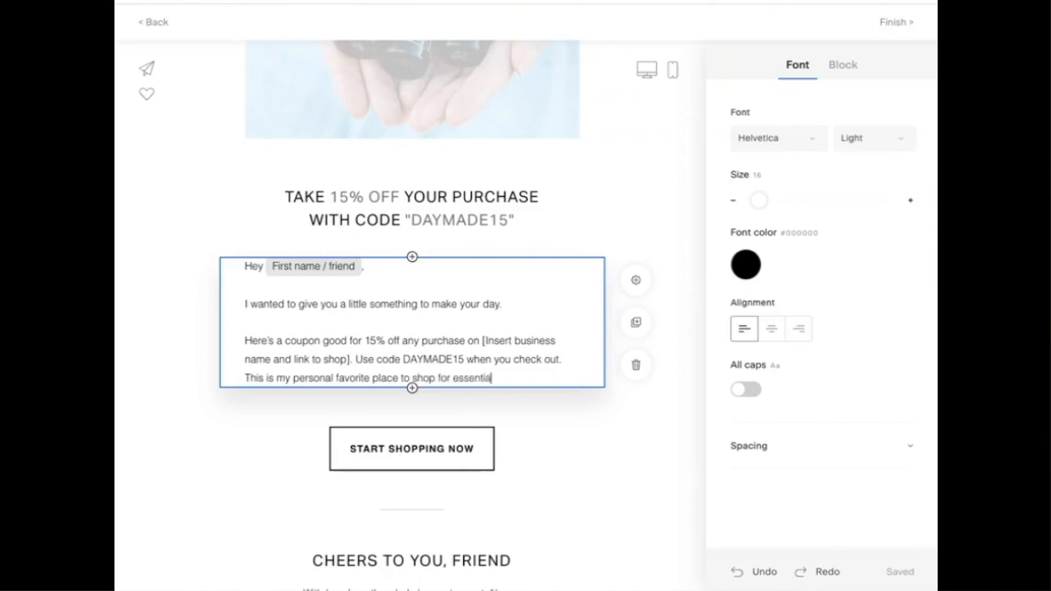
pyautogui.write('l oils!')
# Link the "START SHOPPING NOW" button to the shop owner's website address.
pyautogui.click(415, 453)
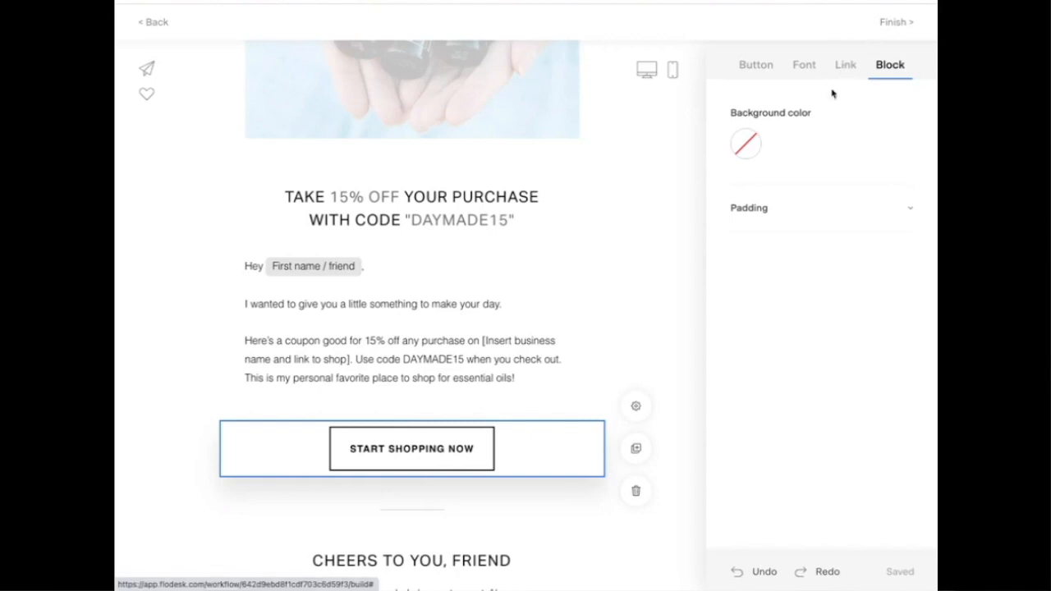
pyautogui.click(846, 67)
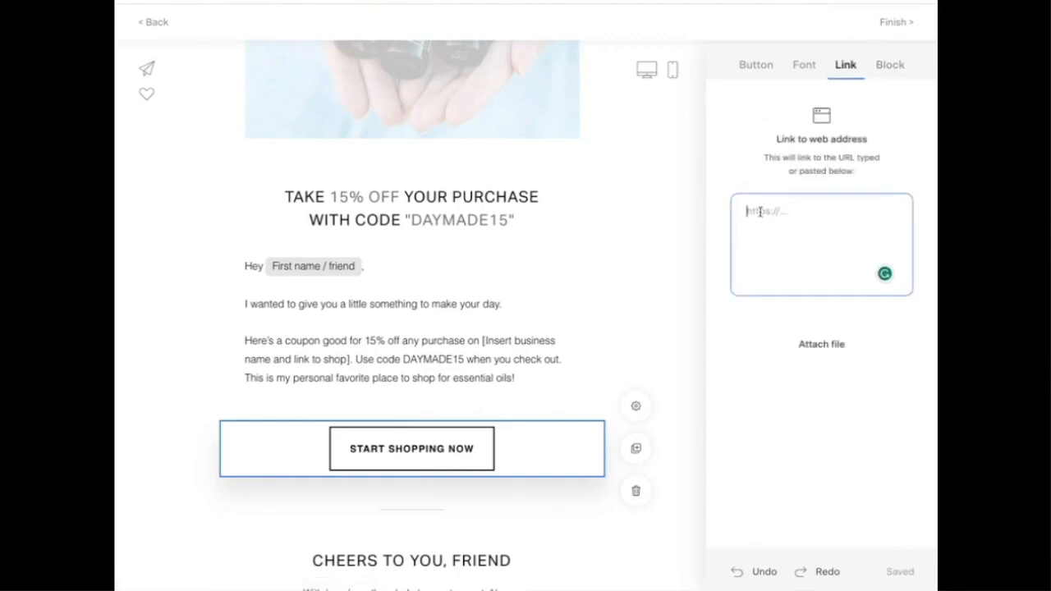
pyautogui.write('https://www.michellefoxonline.com')
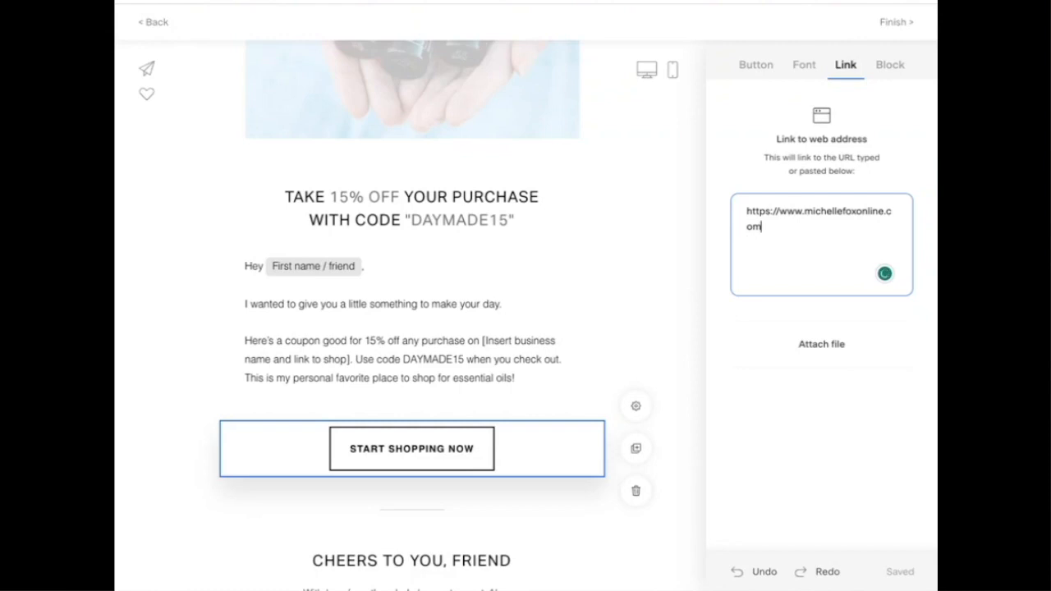
pyautogui.click(808, 324)
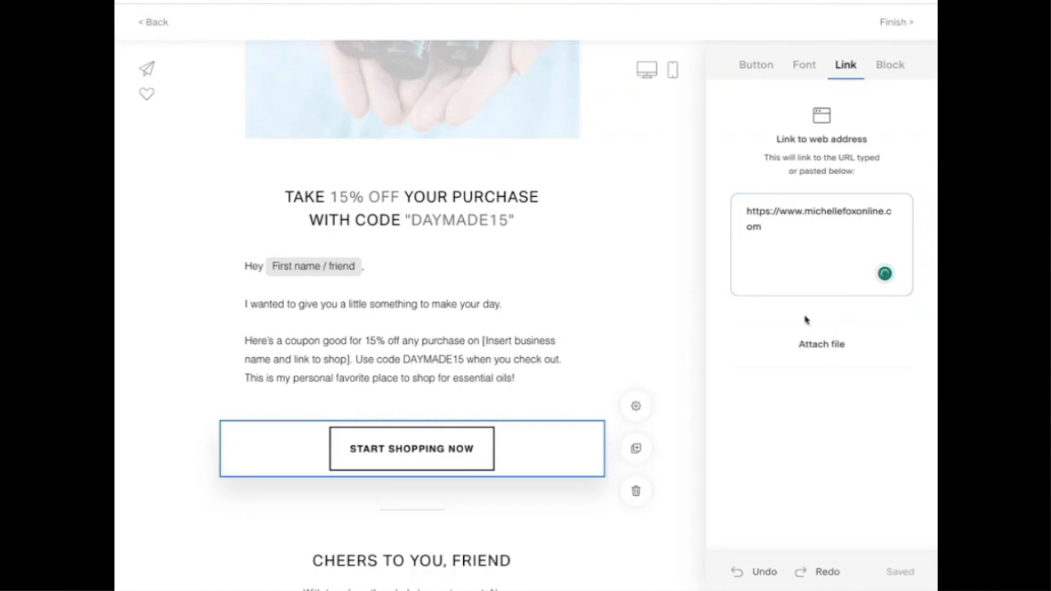
pyautogui.click(767, 229)
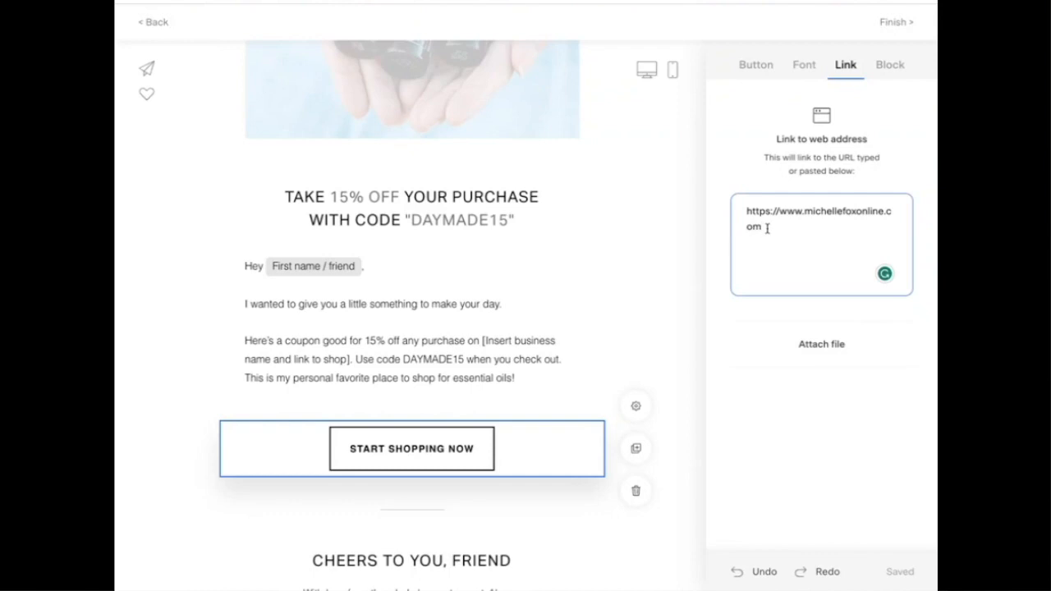
pyautogui.press('BackSpace')
pyautogui.click(811, 153)
pyautogui.click(455, 457)
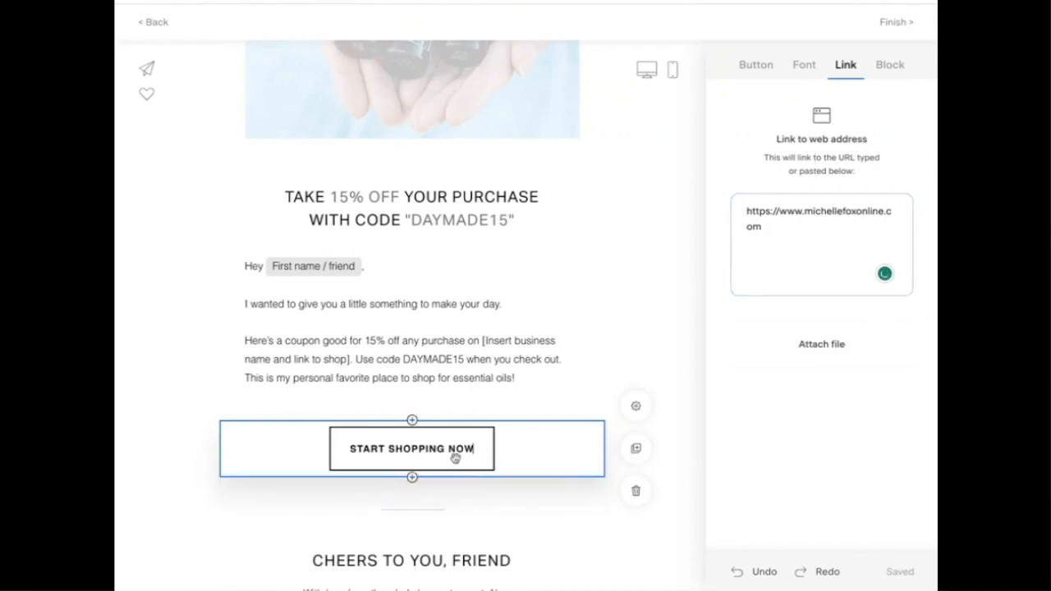
pyautogui.click(846, 66)
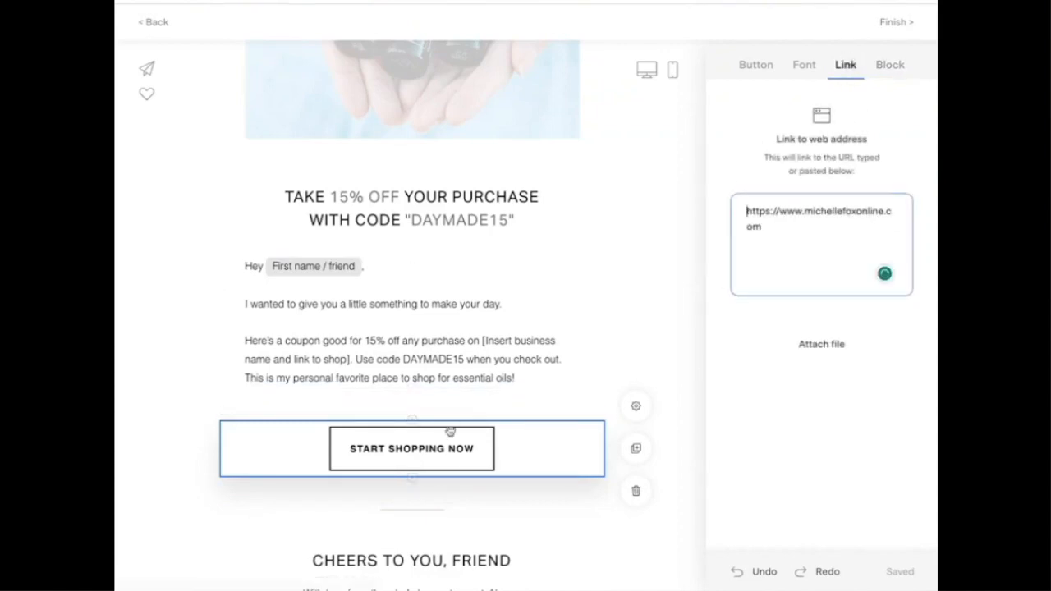
# Delete the spacer block directly above the "CHEERS TO YOU, FRIEND" heading.
pyautogui.click(412, 511)
pyautogui.scroll(-3, 411, 517)
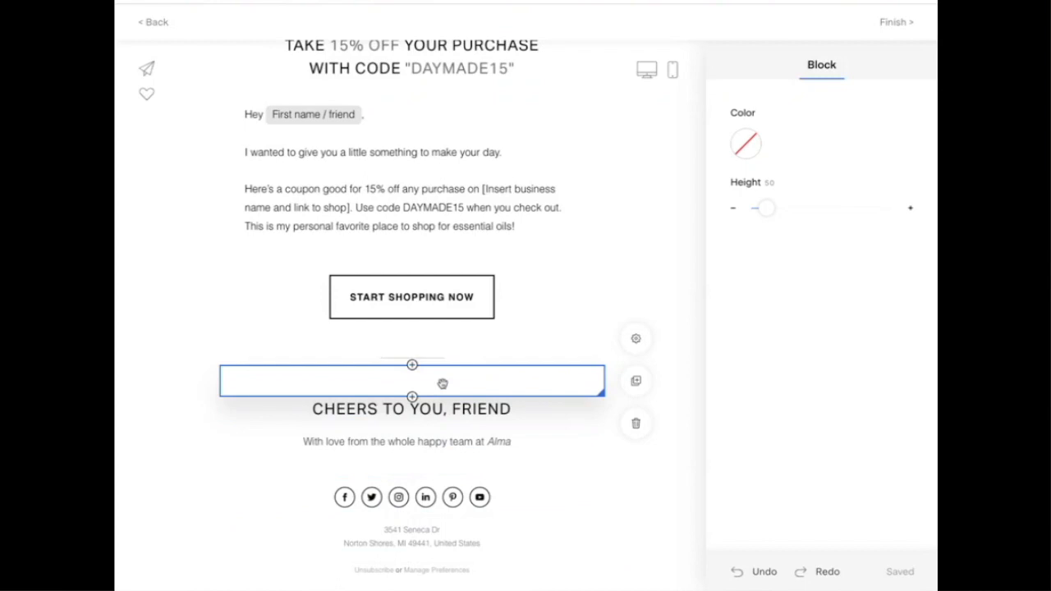
pyautogui.click(637, 425)
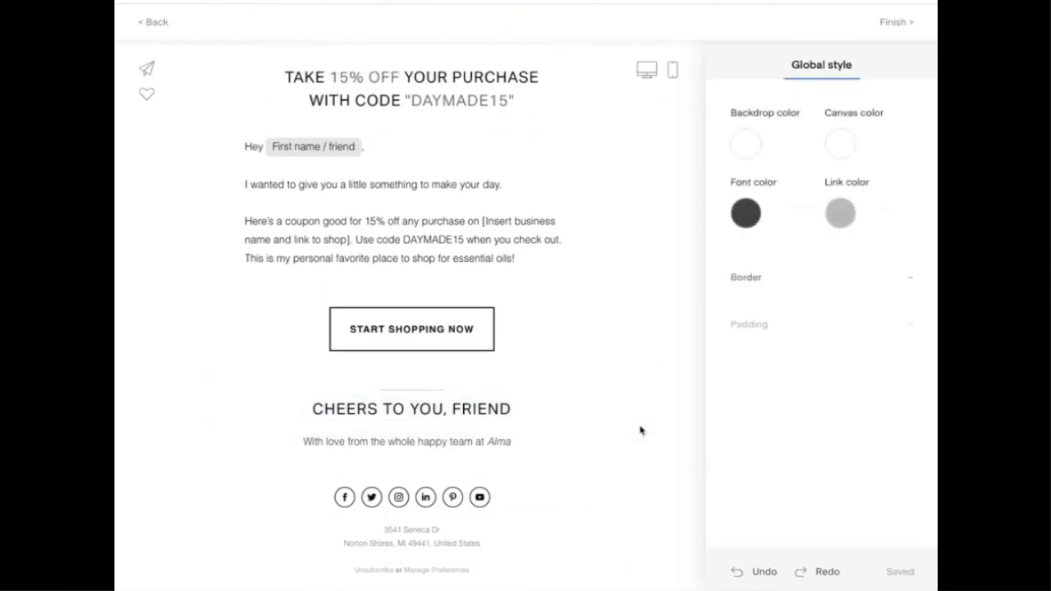
# Try center alignment on the body text below the coupon headline, and set it back to left alignment.
pyautogui.click(352, 408)
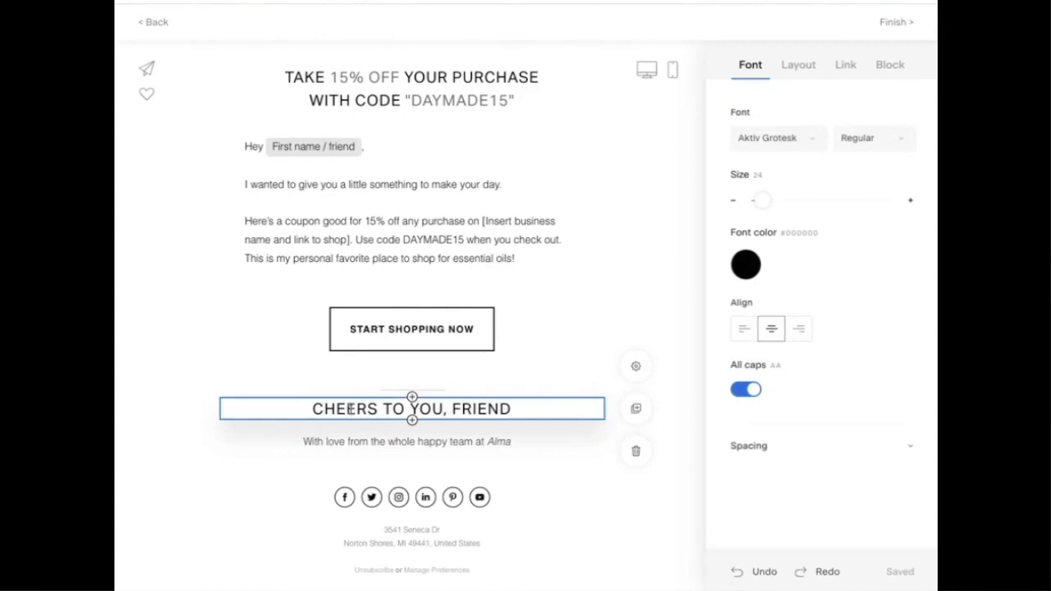
pyautogui.click(480, 242)
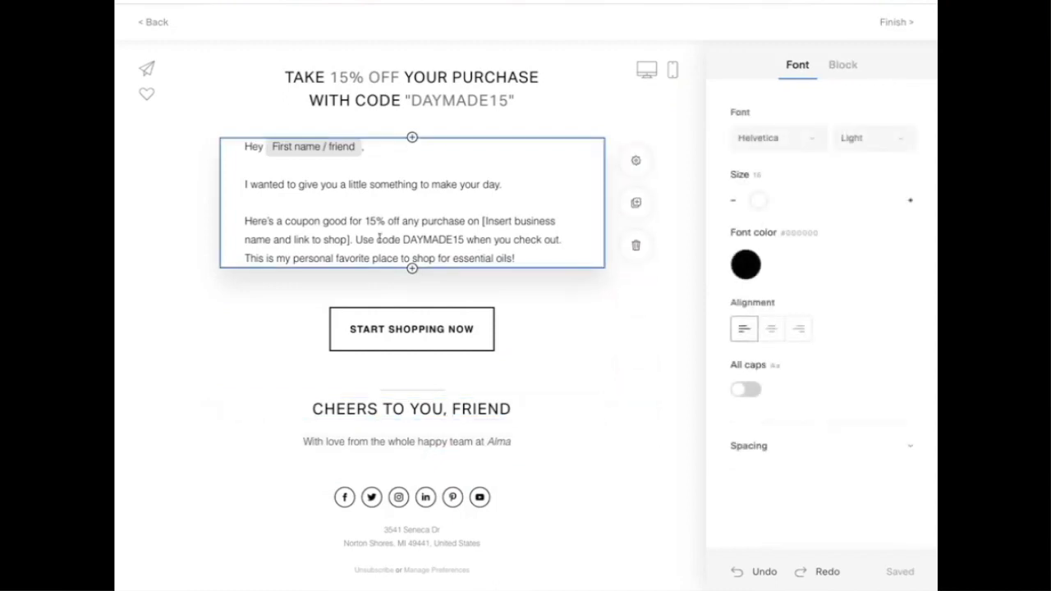
pyautogui.click(773, 329)
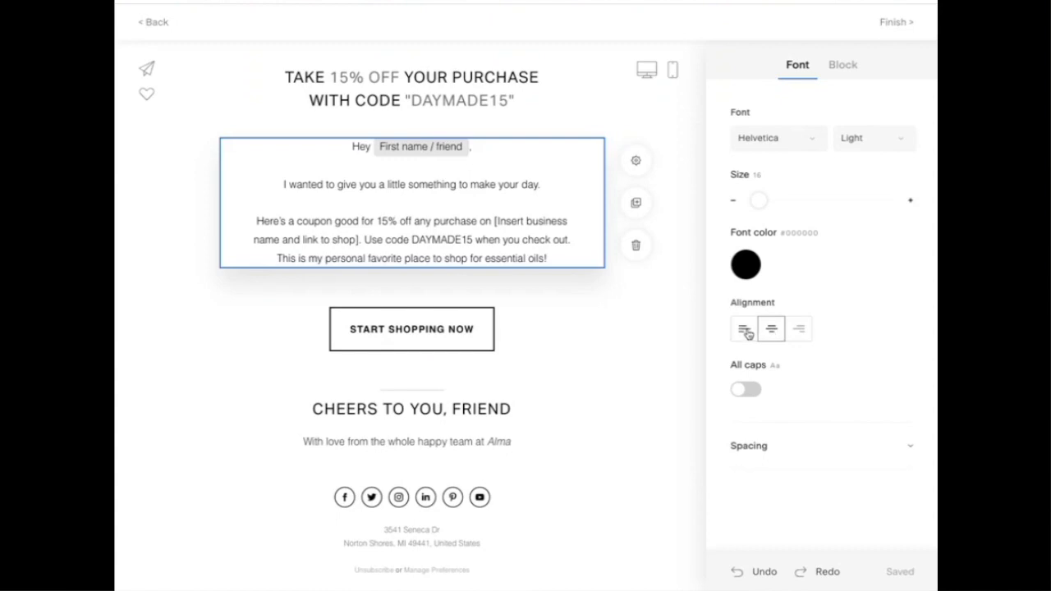
pyautogui.click(744, 329)
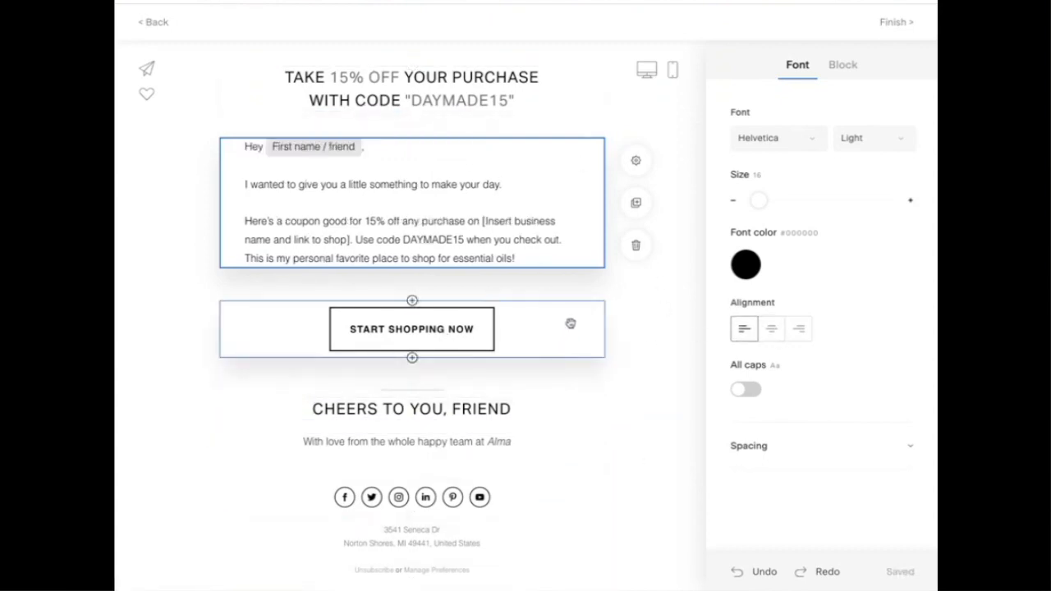
# Set the email's backdrop color to lavender #DACFEE and its canvas to no color, after trying #F4E0FF for the canvas.
pyautogui.click(680, 326)
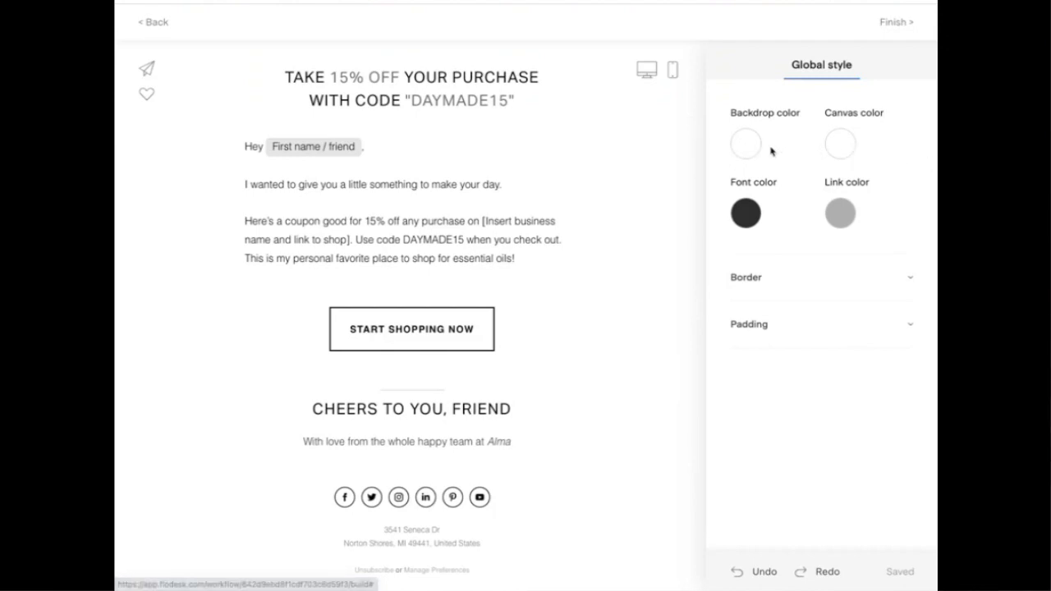
pyautogui.click(745, 148)
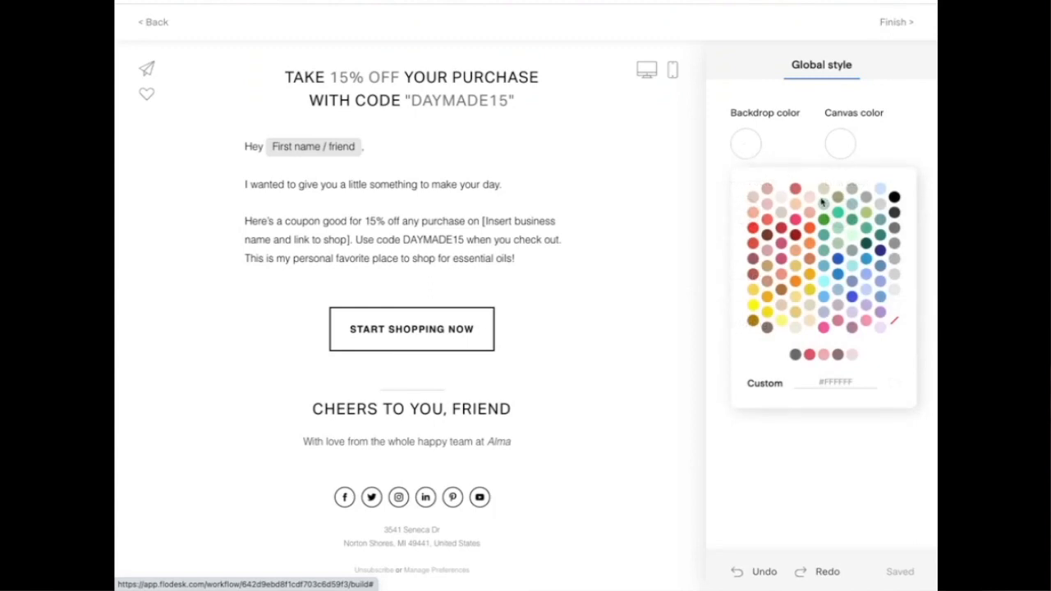
pyautogui.click(853, 319)
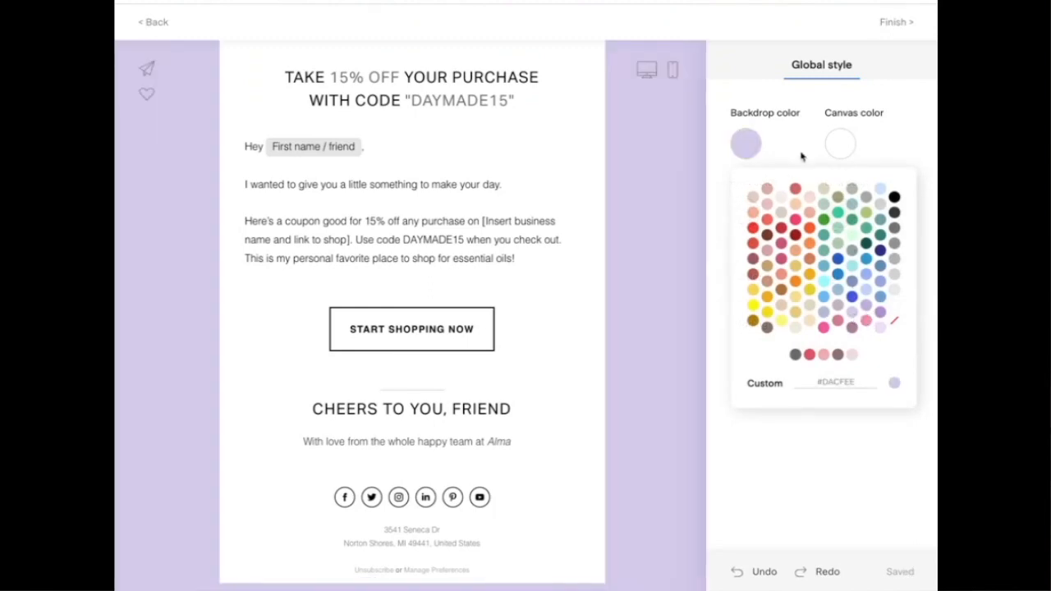
pyautogui.click(840, 146)
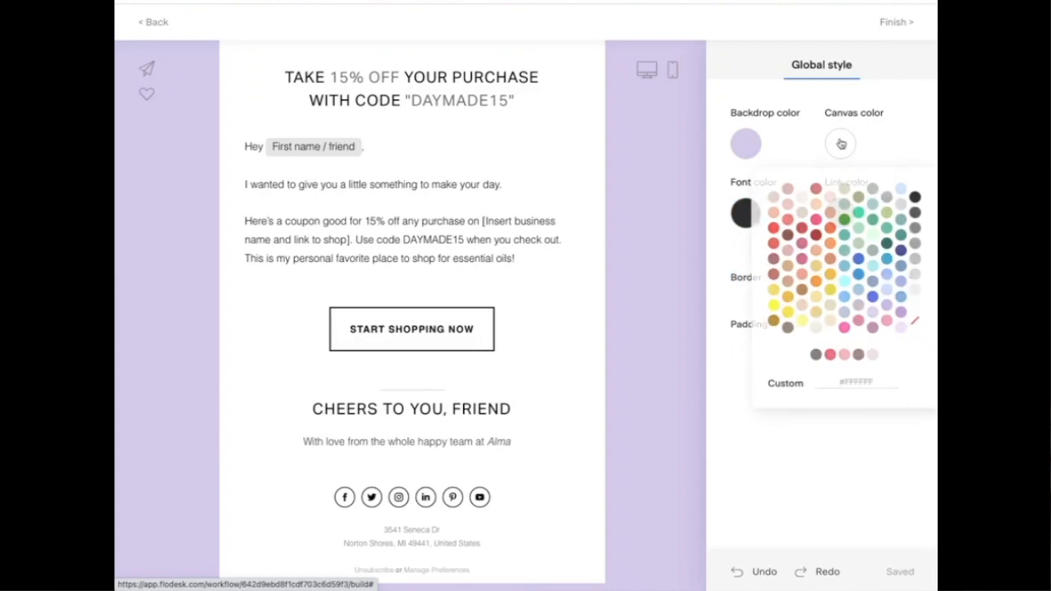
pyautogui.click(900, 329)
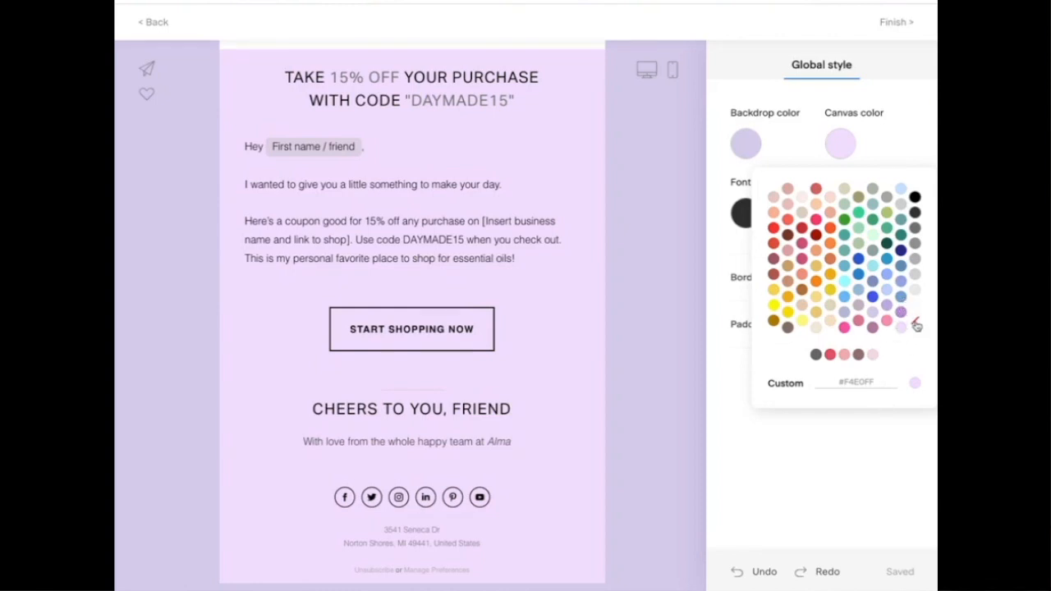
pyautogui.click(917, 325)
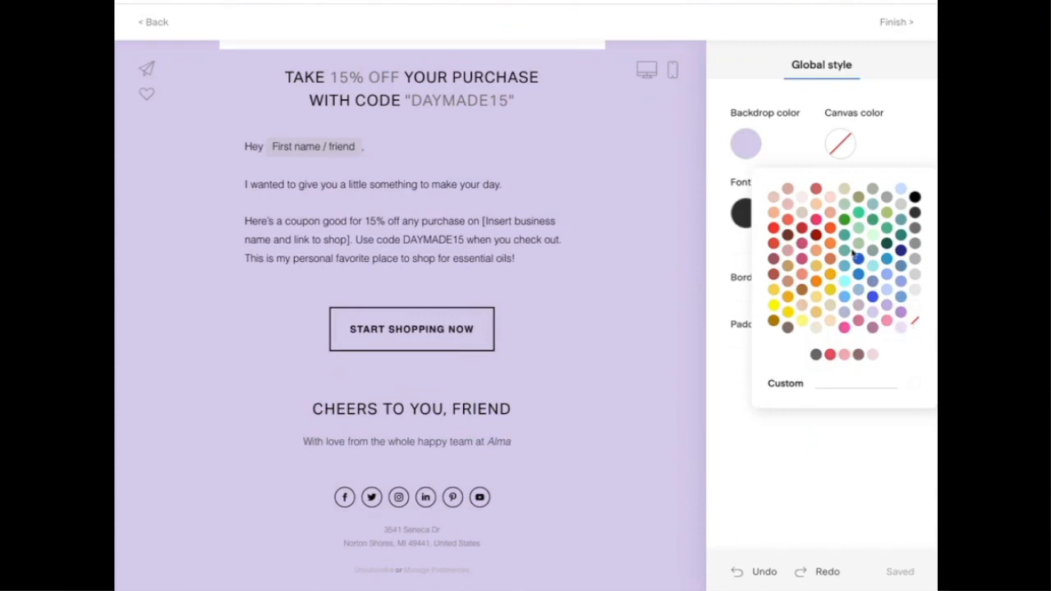
# Set the email's backdrop color to light pink #FBEFEB, after trying #F4E0FF, and finish the email design.
pyautogui.click(797, 143)
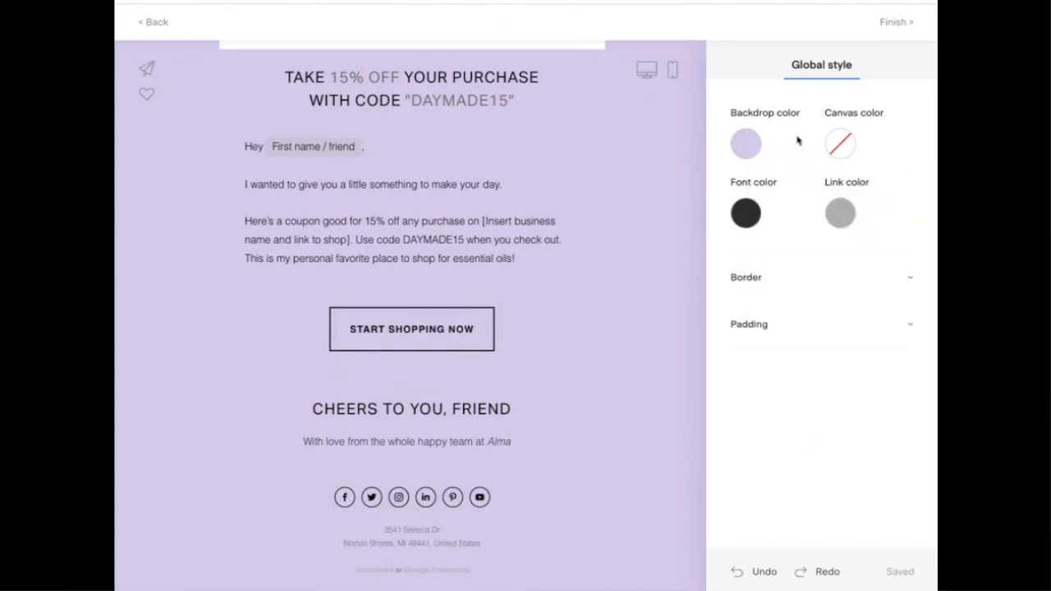
pyautogui.click(745, 151)
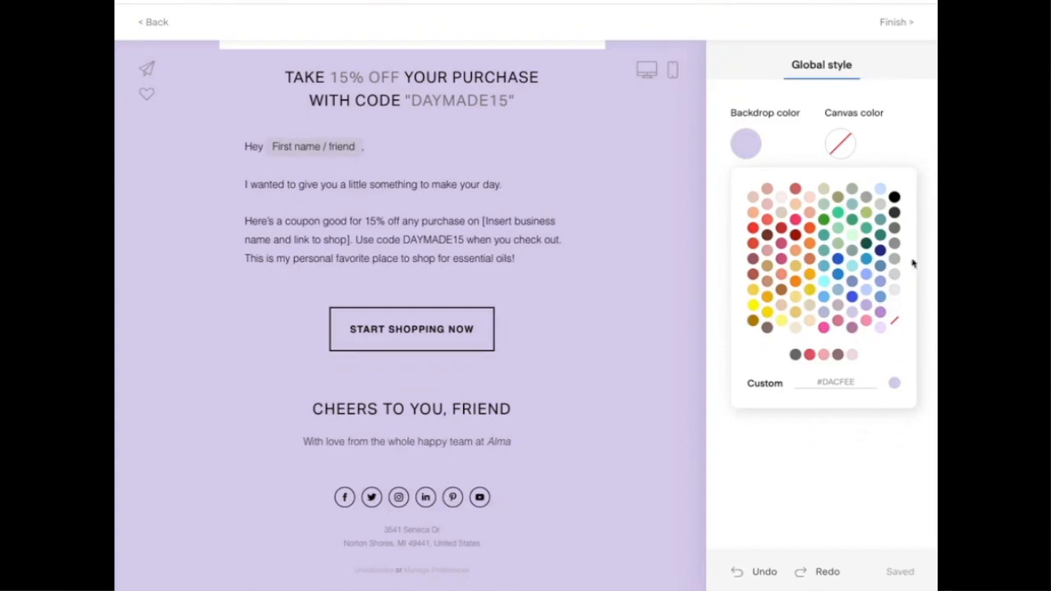
pyautogui.click(880, 330)
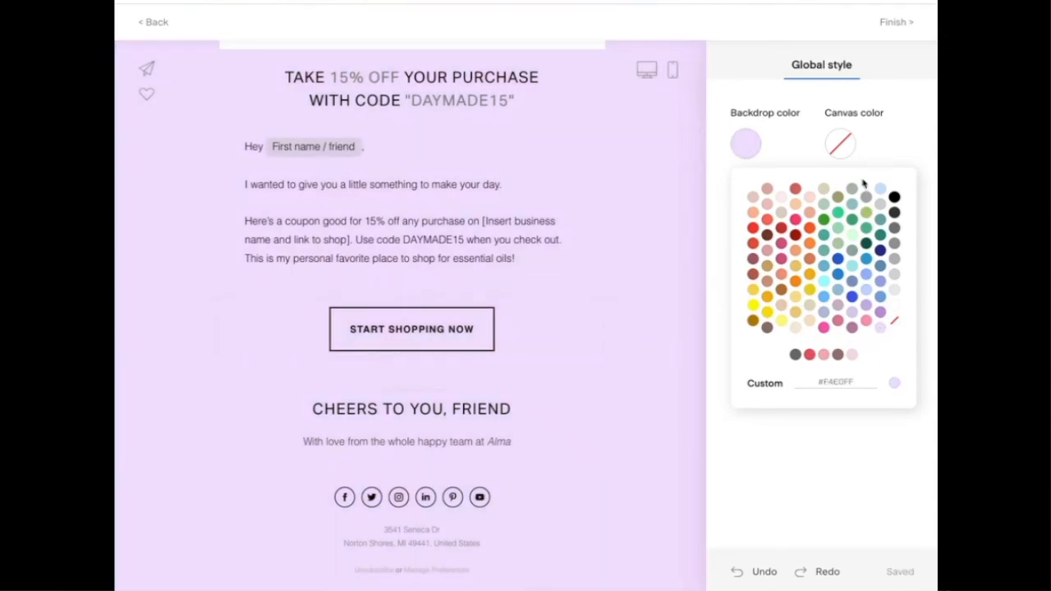
pyautogui.click(781, 198)
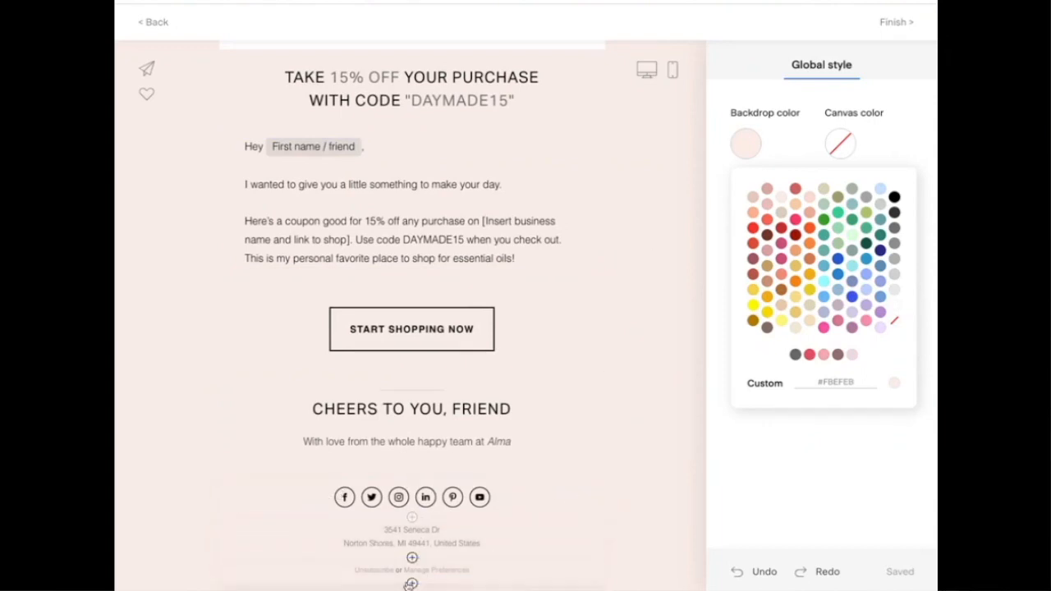
pyautogui.click(902, 22)
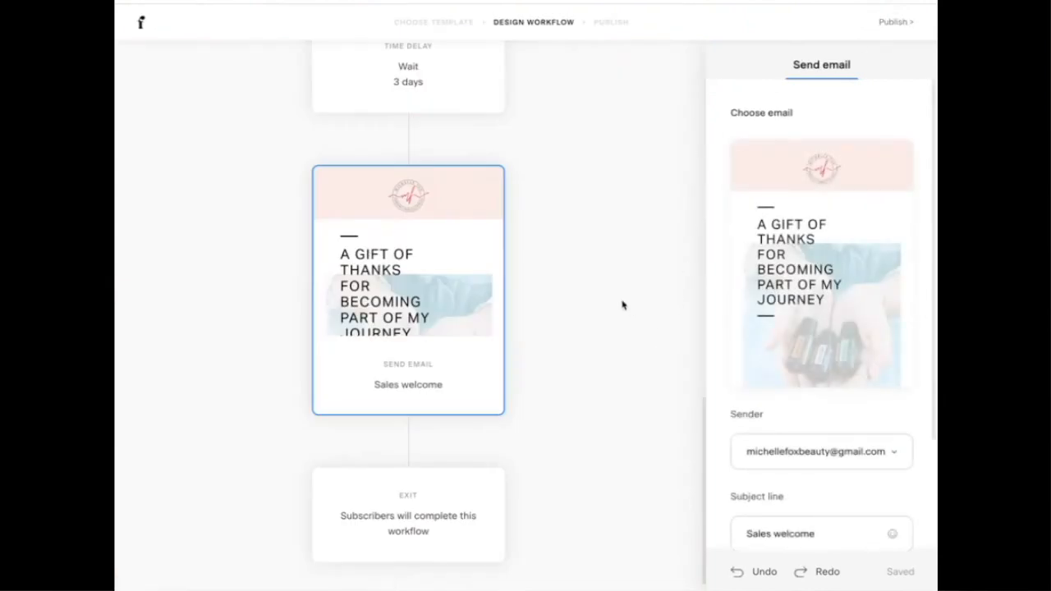
# Leave the workflow editor and copy the share page link of the free essential oil recipe collection form.
pyautogui.scroll(15, 623, 306)
pyautogui.scroll(2, 622, 301)
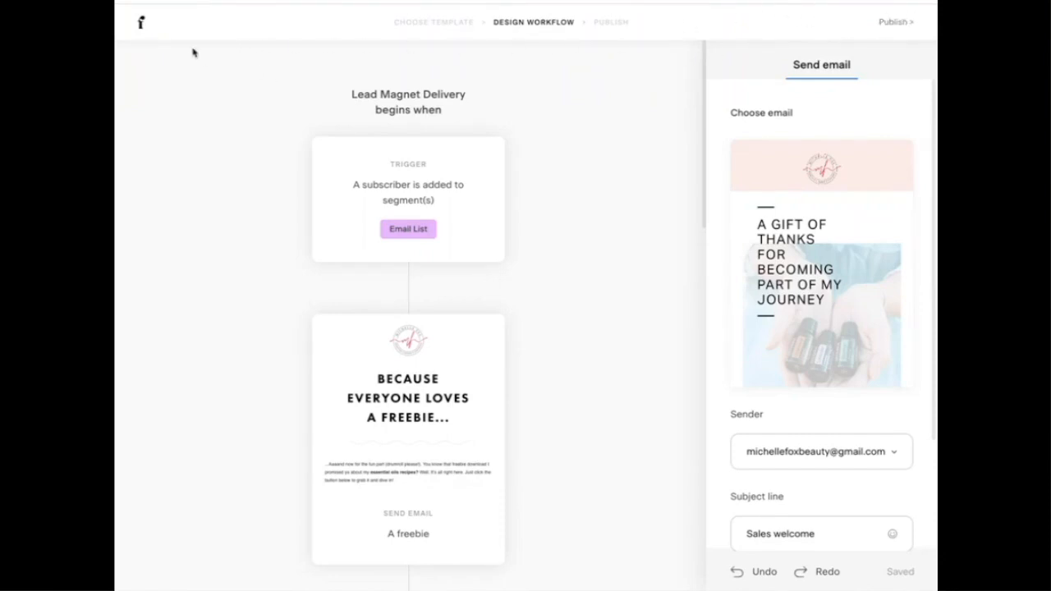
pyautogui.click(137, 22)
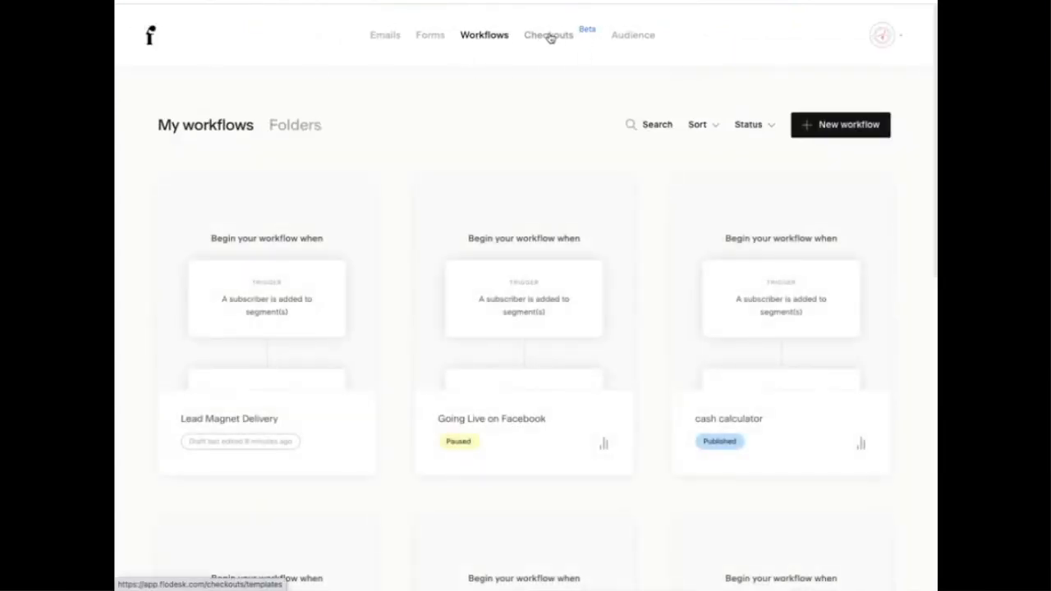
pyautogui.click(433, 37)
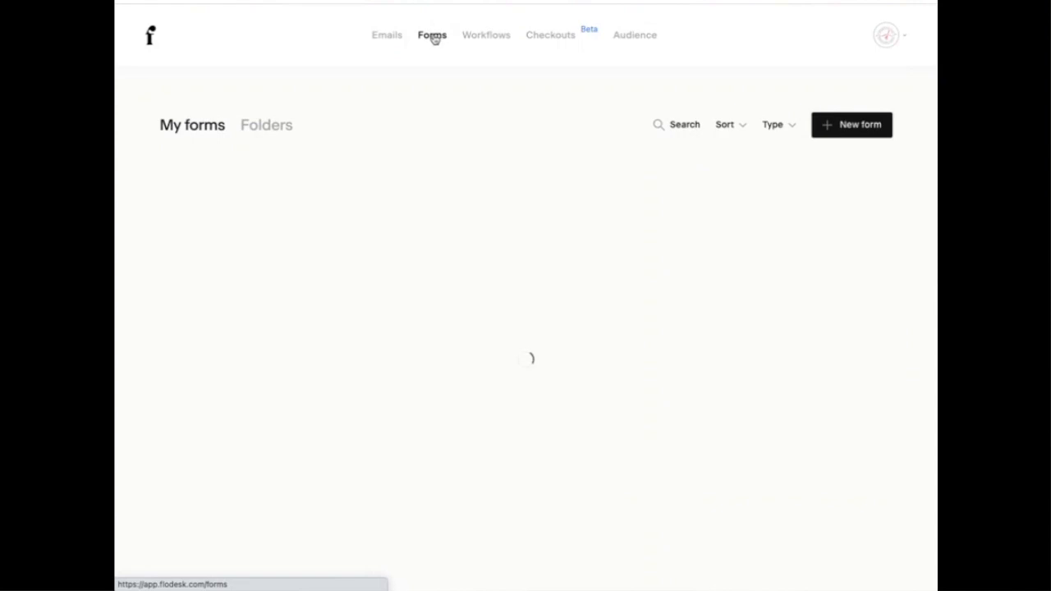
pyautogui.moveTo(238, 422)
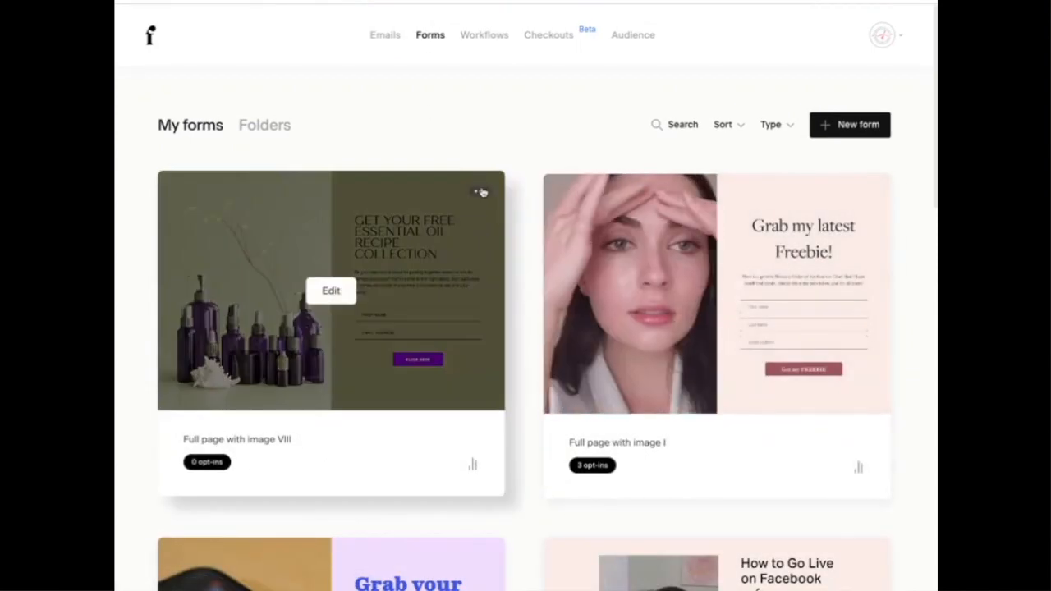
pyautogui.click(481, 192)
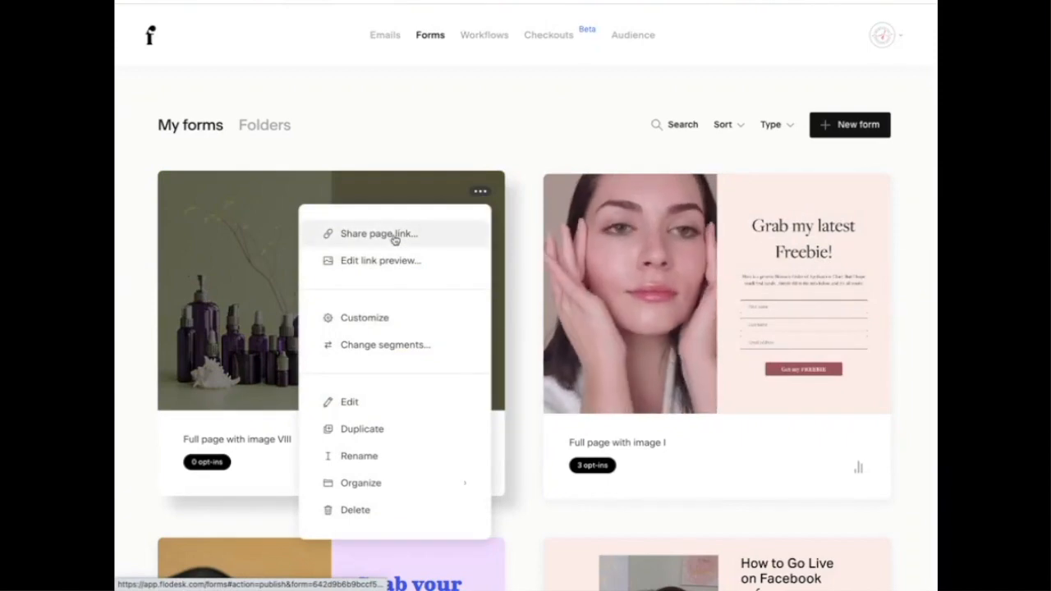
pyautogui.click(394, 235)
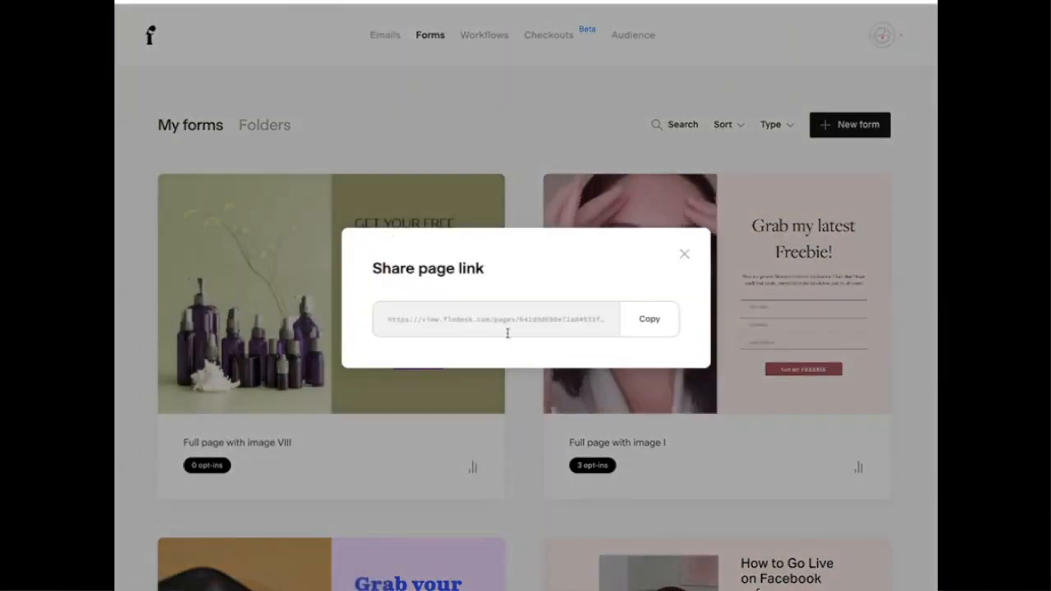
pyautogui.click(645, 327)
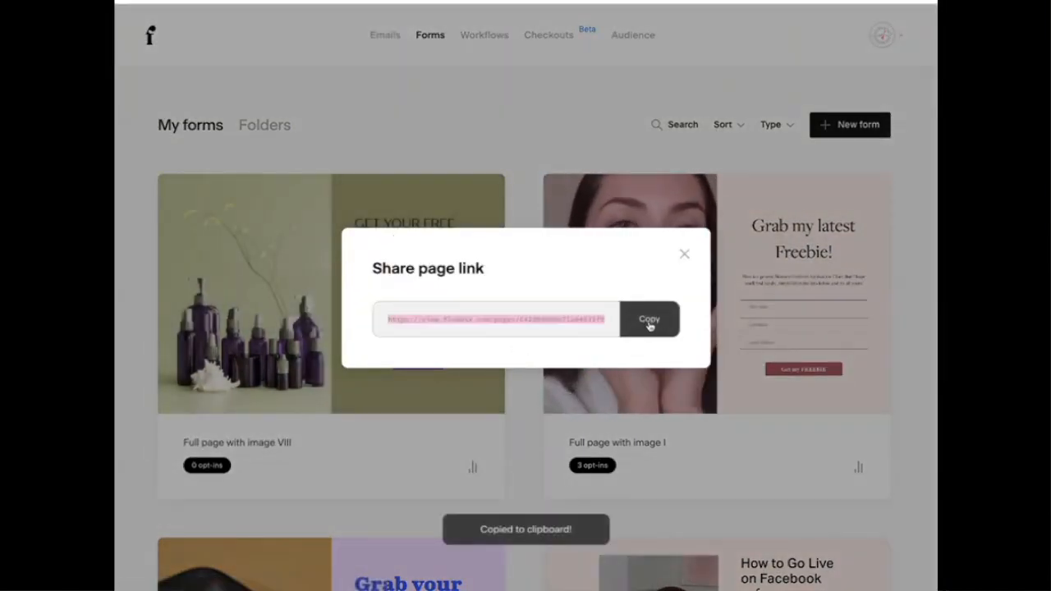
# Switch to Facebook in a new browser tab, go to the Beauty Over 40 business page, and start a new post.
pyautogui.press('super+t')
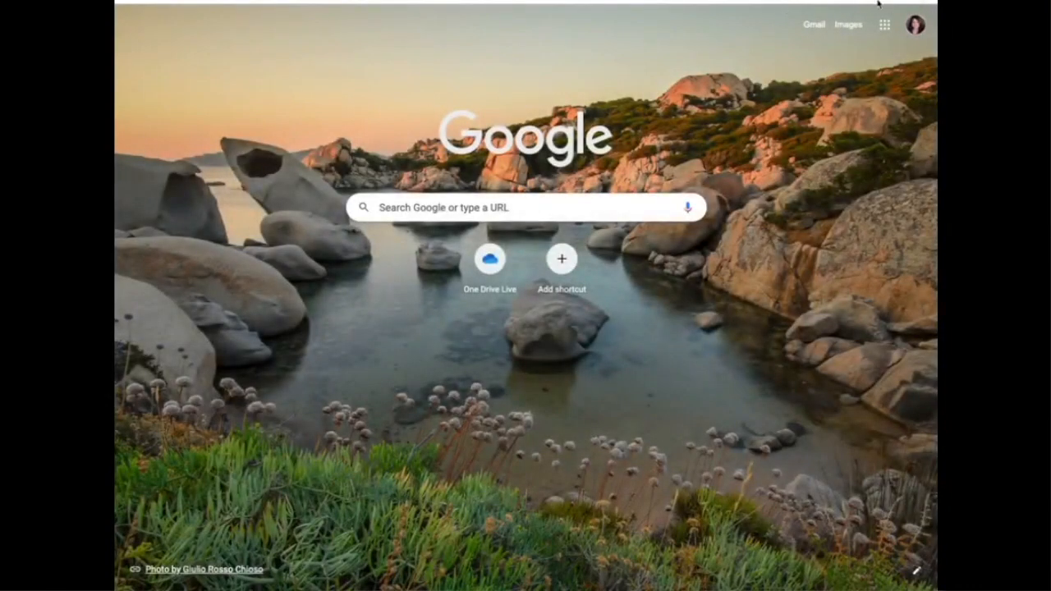
pyautogui.click(923, 1)
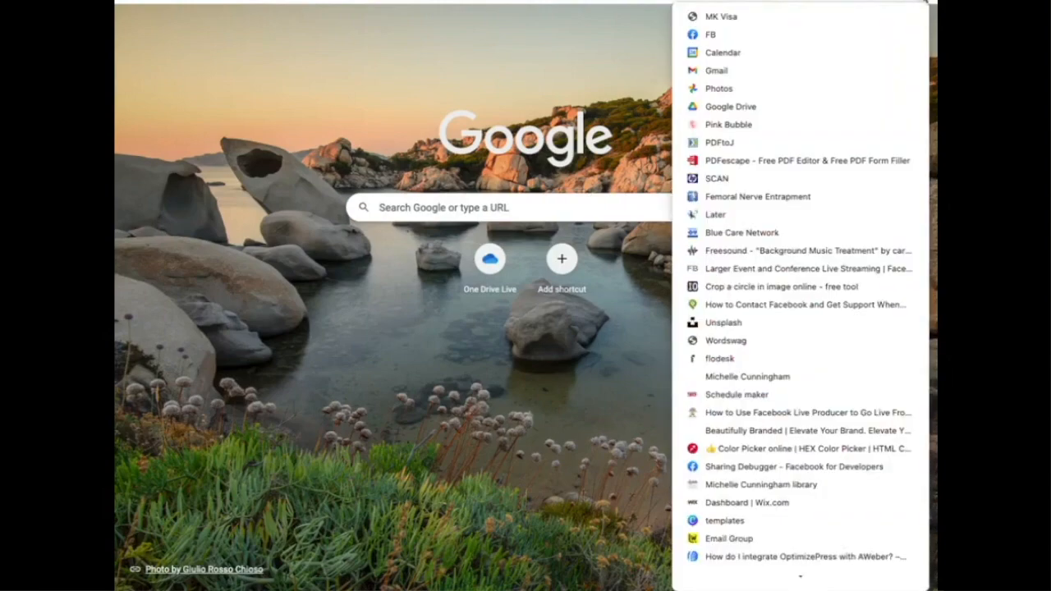
pyautogui.click(736, 37)
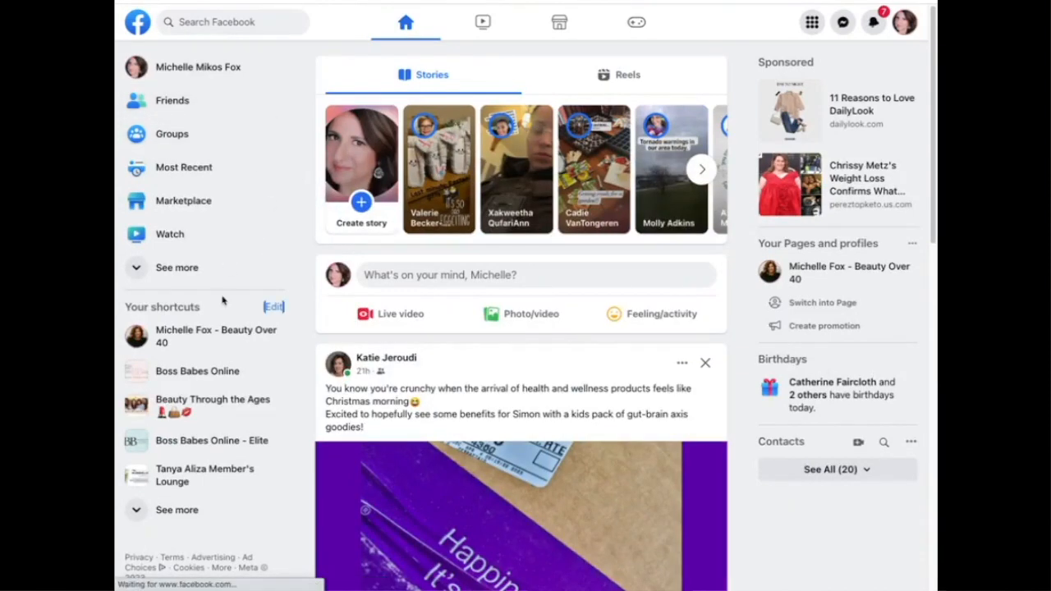
pyautogui.click(217, 336)
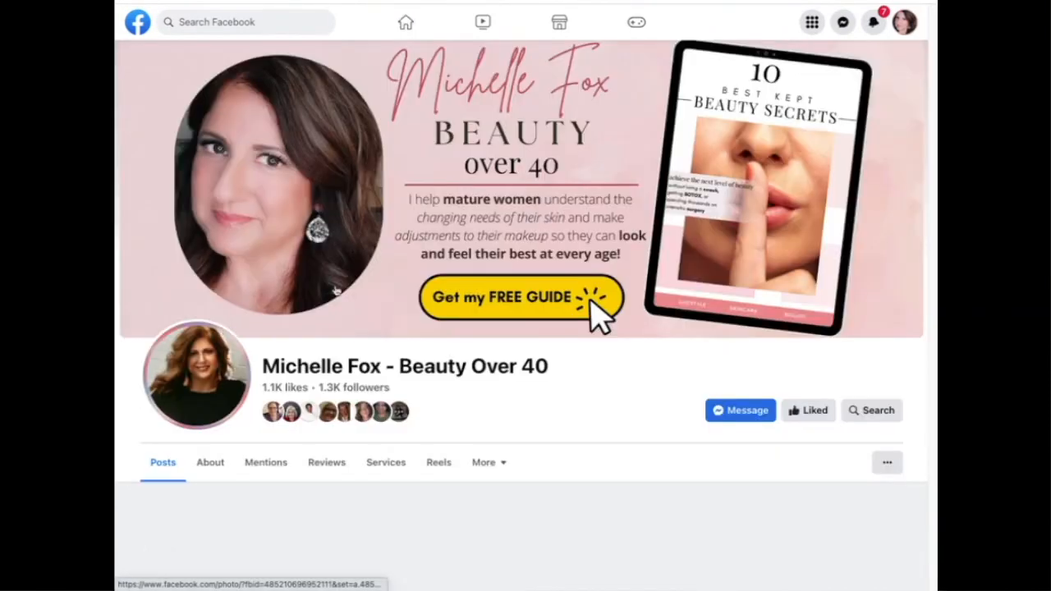
pyautogui.scroll(-4, 539, 288)
pyautogui.scroll(-3, 546, 331)
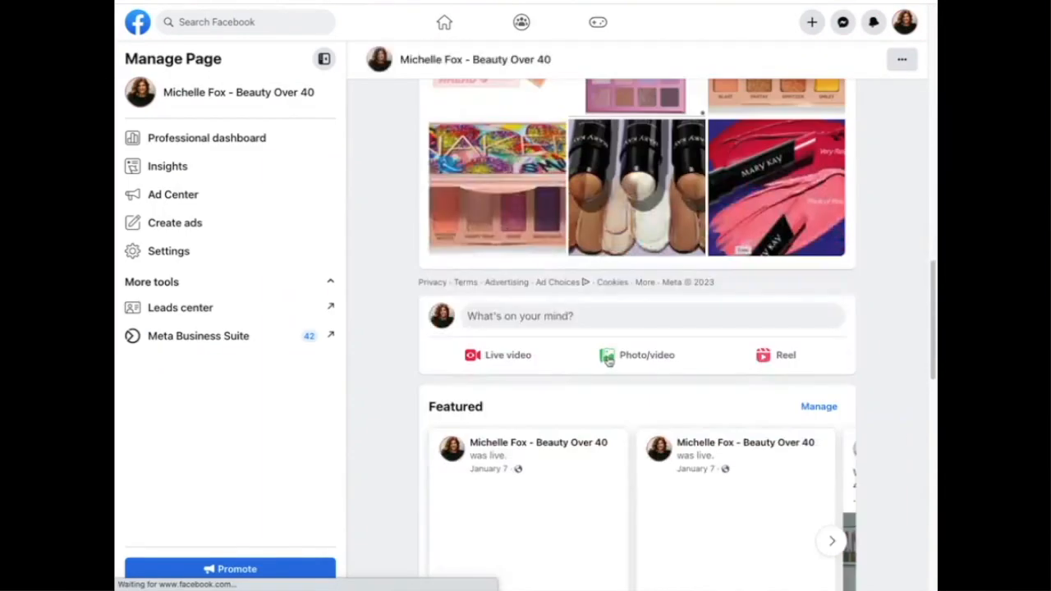
pyautogui.click(546, 319)
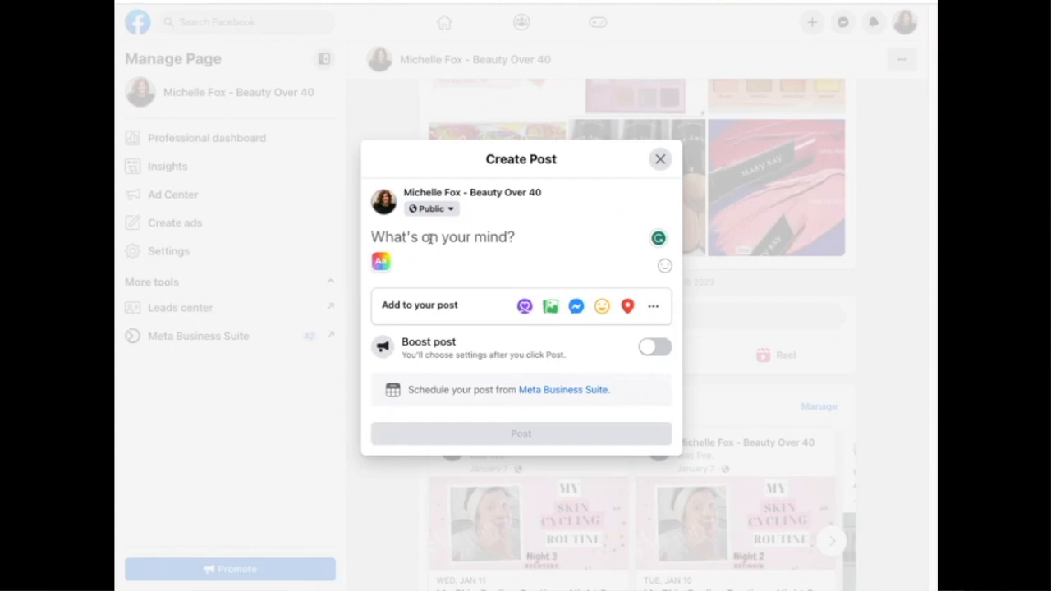
# Write the post text "Would like my latest FREEBIE, 10 Essential Oil Recipes for Your Home & Family? Click below!".
pyautogui.write('Would li')
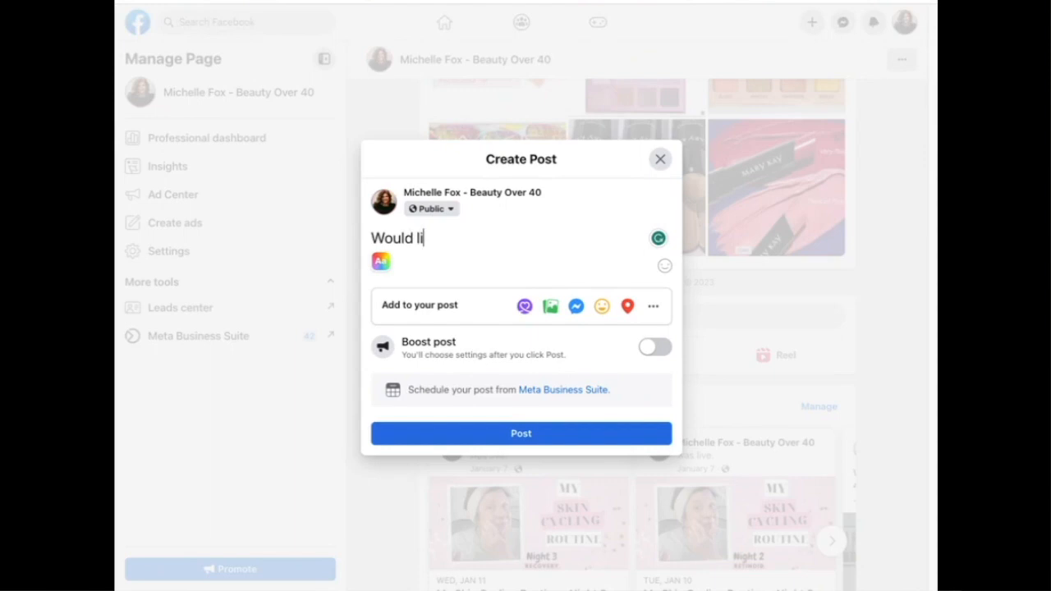
pyautogui.write('ke my latest FREEBIE, 10')
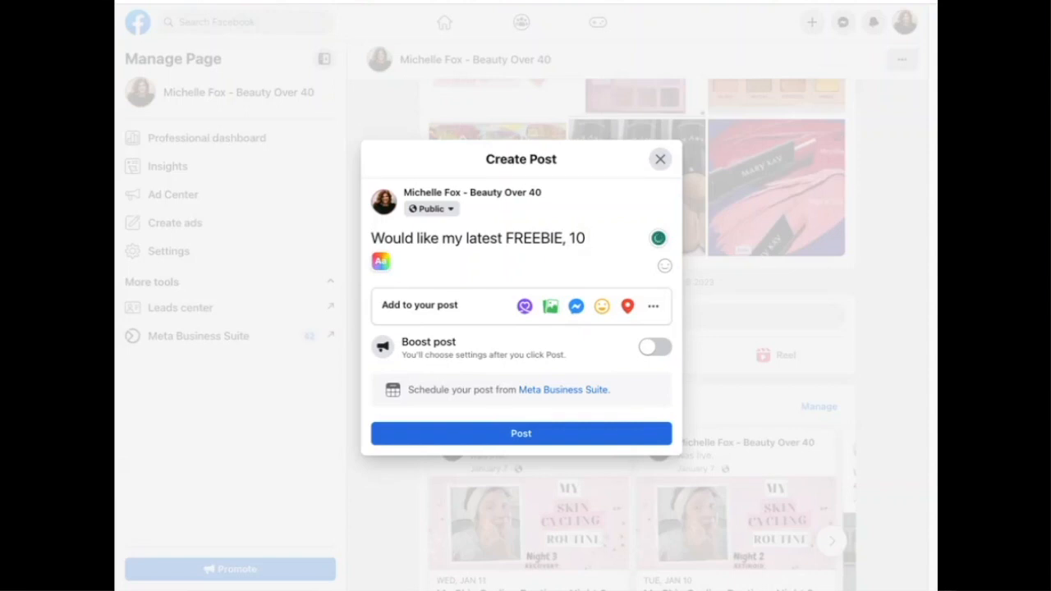
pyautogui.write(' Essten')
pyautogui.press('BackSpace')
pyautogui.press('BackSpace')
pyautogui.write('ential C')
pyautogui.write('il REc')
pyautogui.press('BackSpace')
pyautogui.press('BackSpace')
pyautogui.write('ecipes for Y')
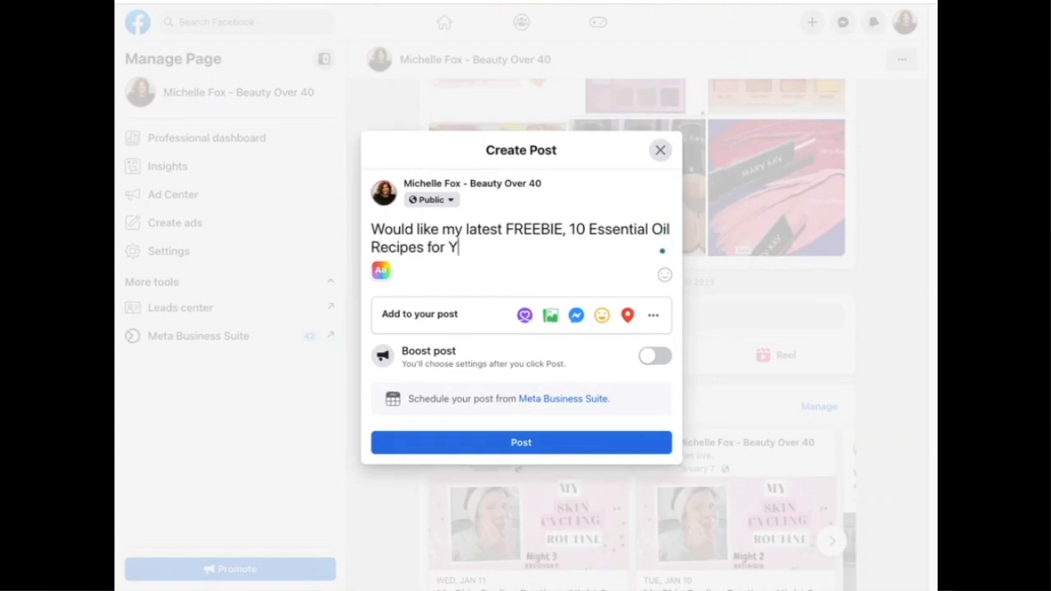
pyautogui.write('our Home ')
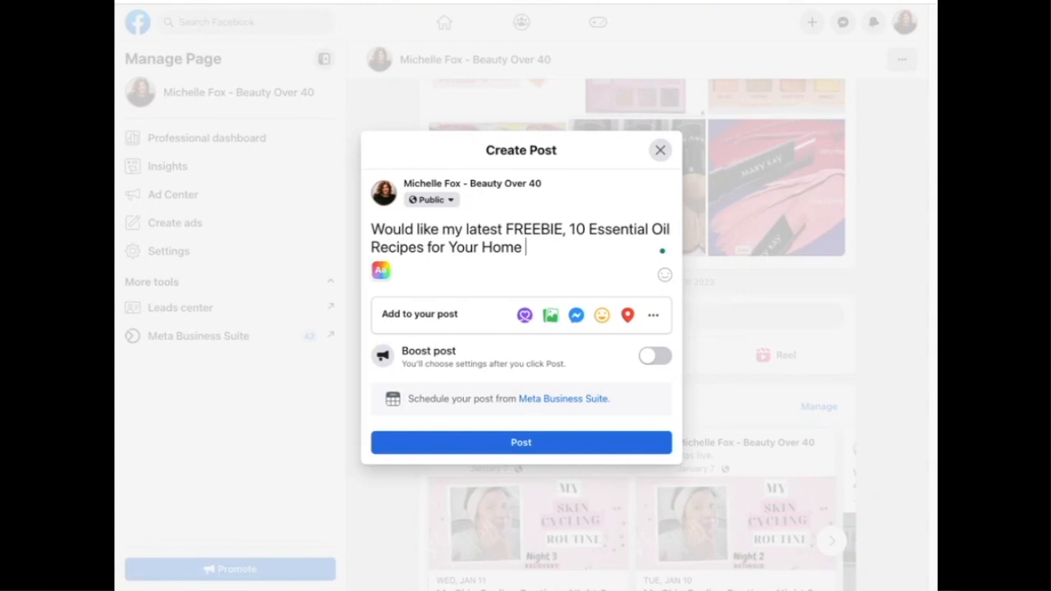
pyautogui.write('& Family')
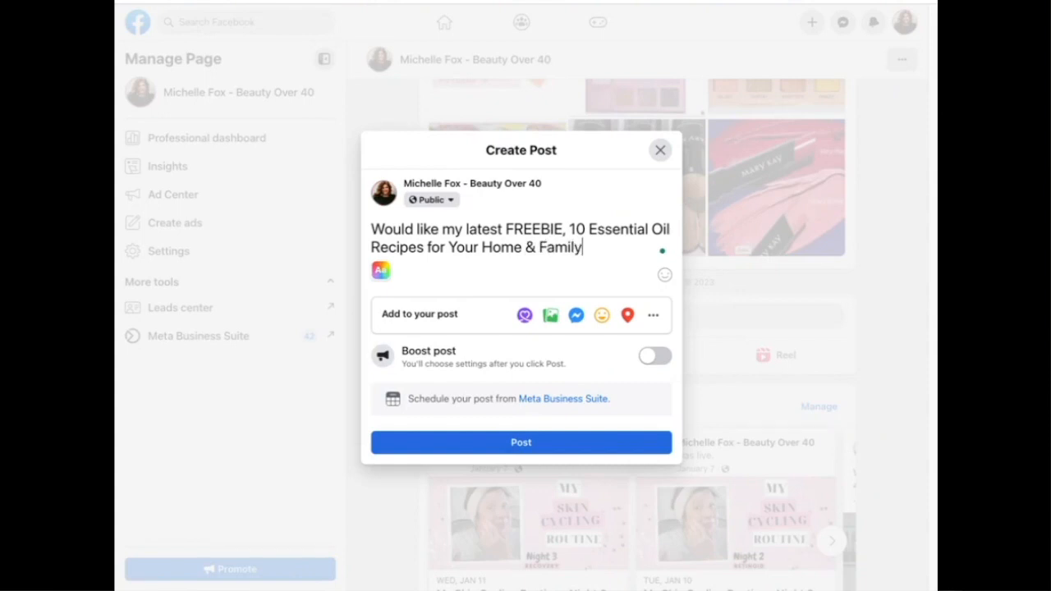
pyautogui.press('BackSpace')
pyautogui.press('BackSpace')
pyautogui.press('BackSpace')
pyautogui.write('? Click ')
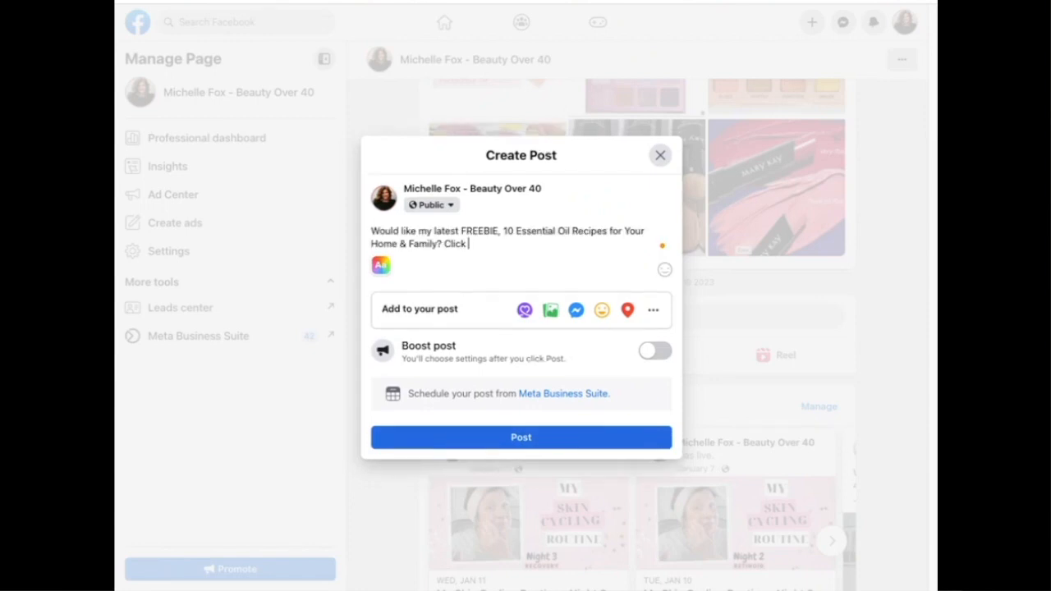
pyautogui.write('below!')
pyautogui.press('Return')
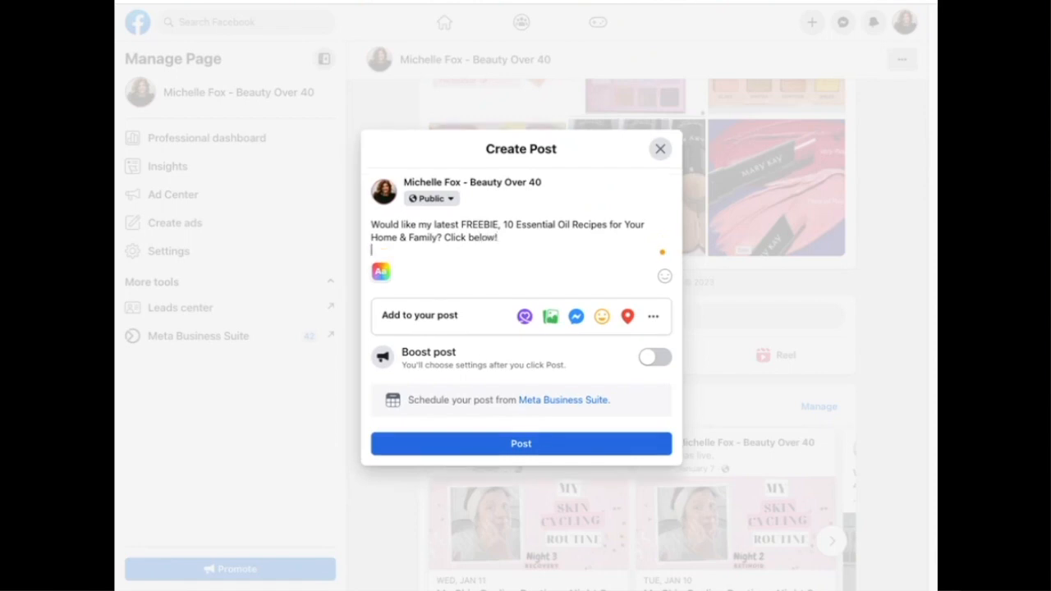
# Paste the copied form link below the post text without its link preview, try adding a photo, and close the draft.
pyautogui.hotkey('ctrl', 'v')
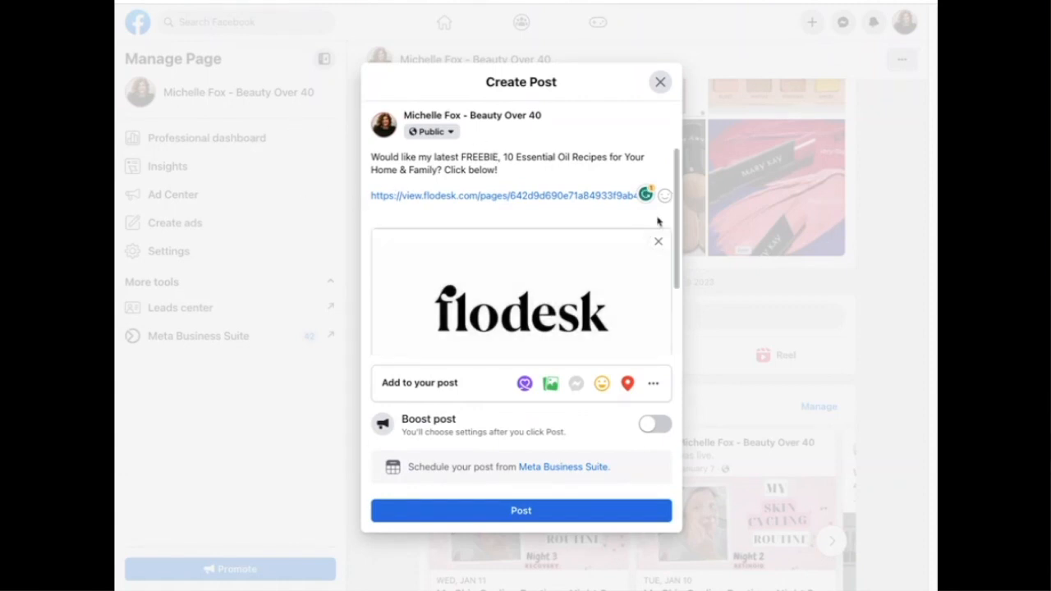
pyautogui.click(657, 241)
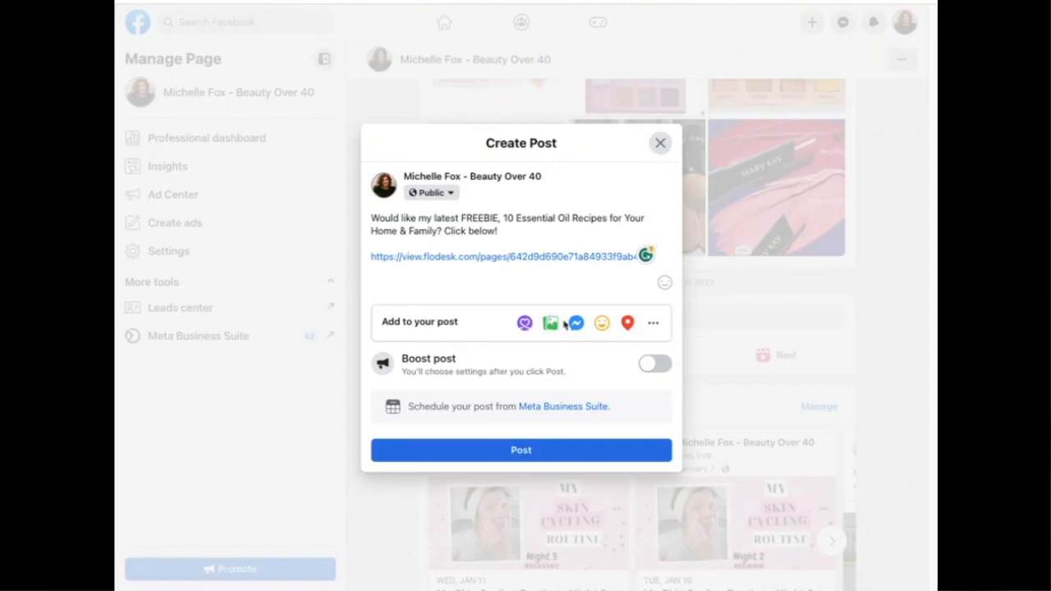
pyautogui.click(551, 327)
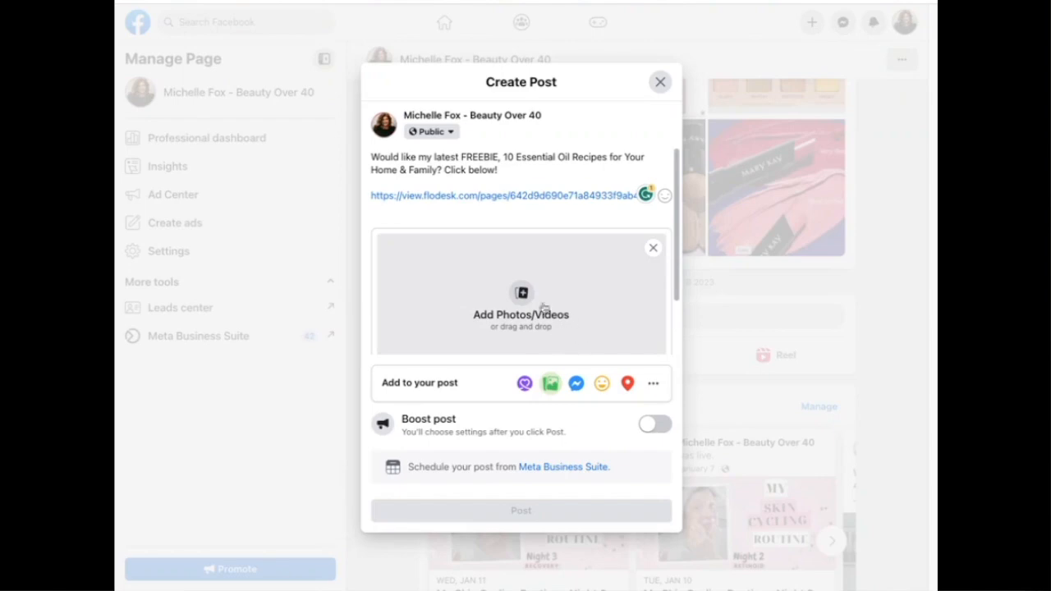
pyautogui.click(659, 81)
# Examine the page's cover photo and the freebie links in its description, leaving the unsaved post, and return to the page.
pyautogui.scroll(-5, 686, 320)
pyautogui.scroll(10, 681, 312)
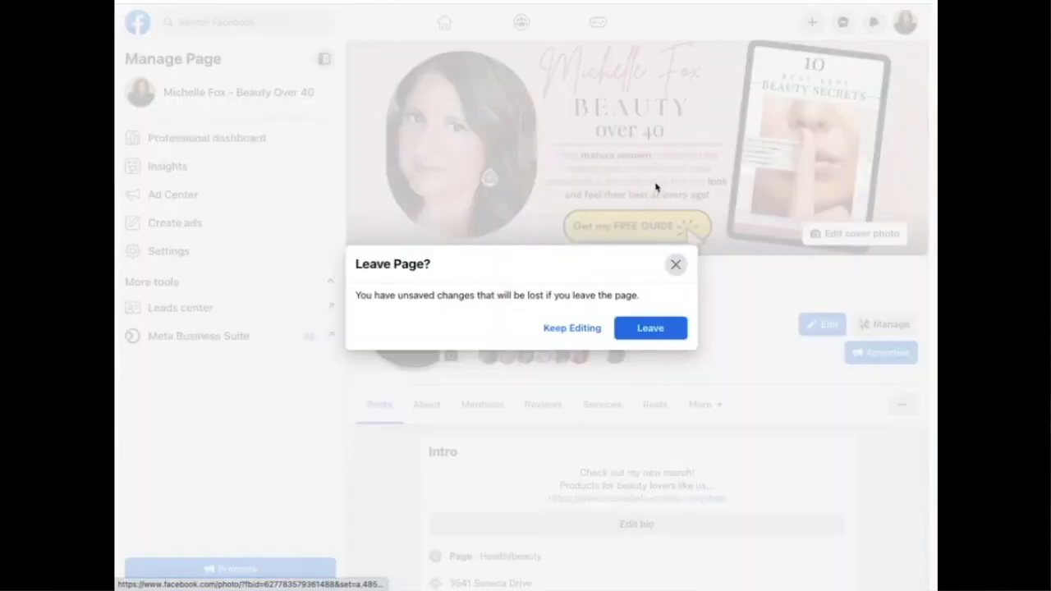
pyautogui.click(654, 188)
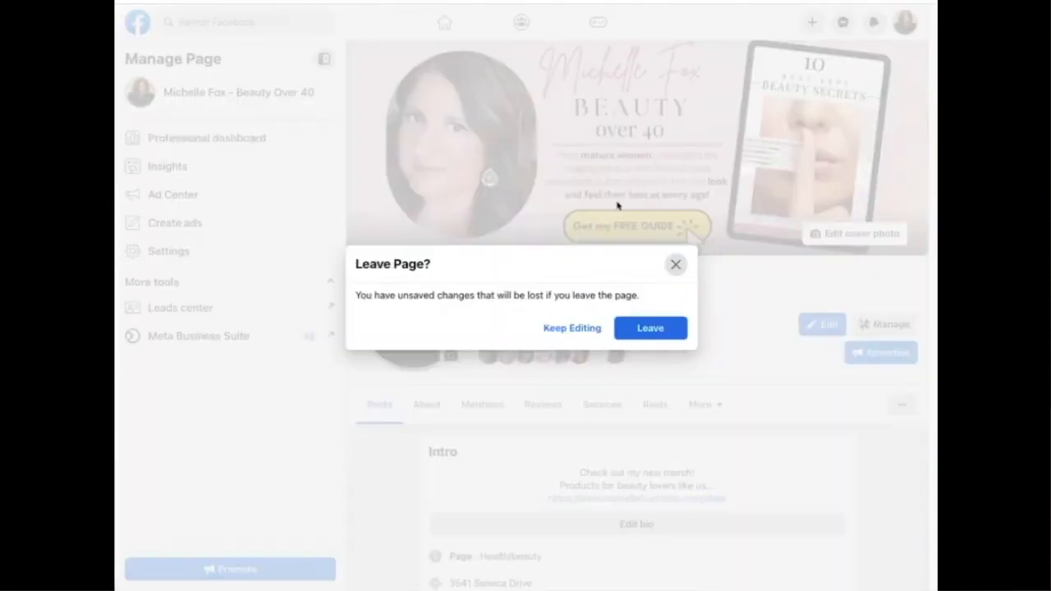
pyautogui.click(648, 332)
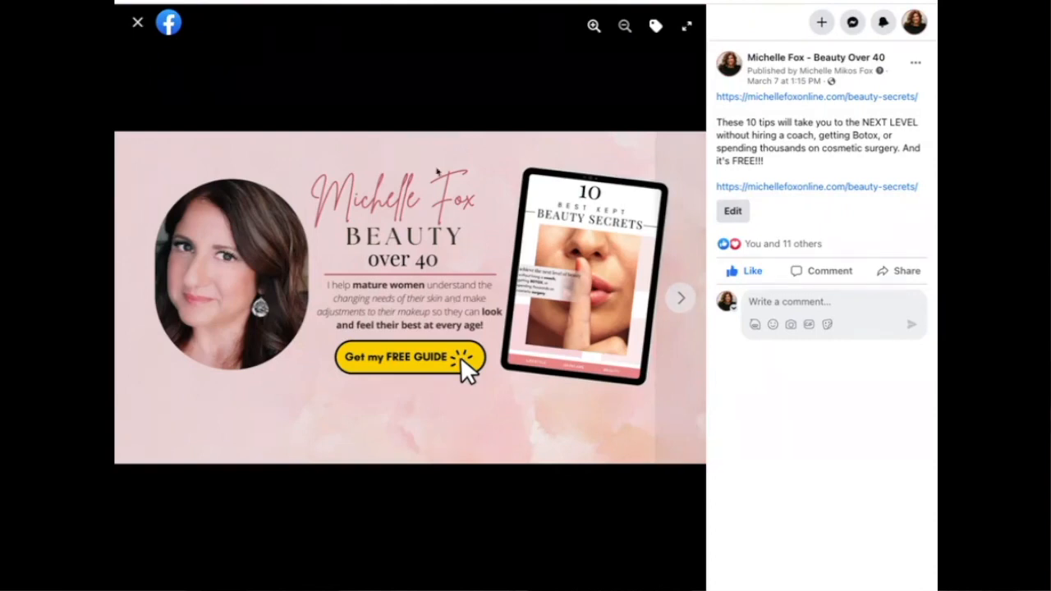
pyautogui.click(137, 25)
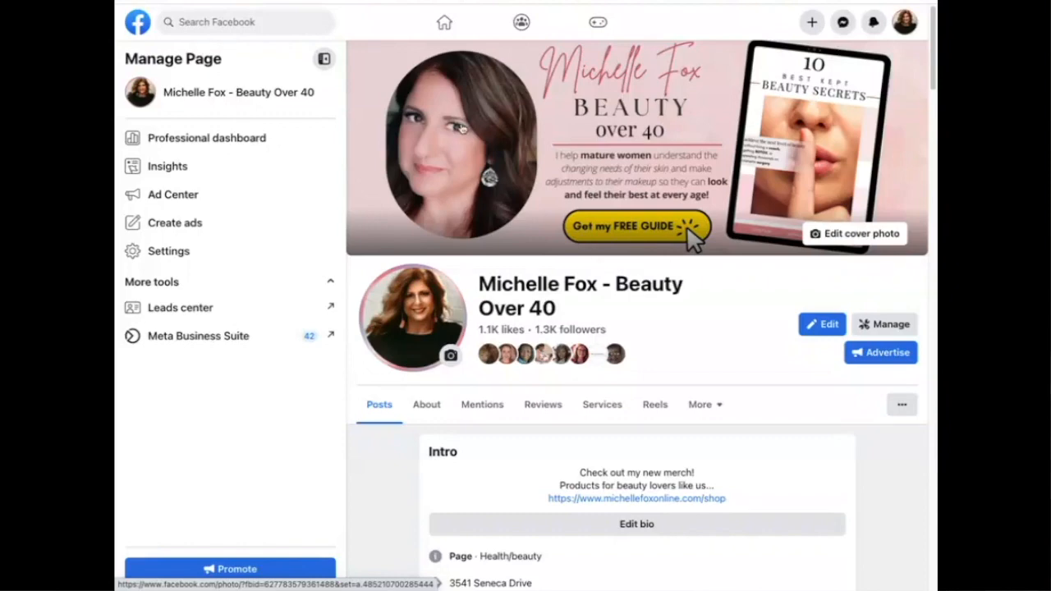
pyautogui.click(576, 193)
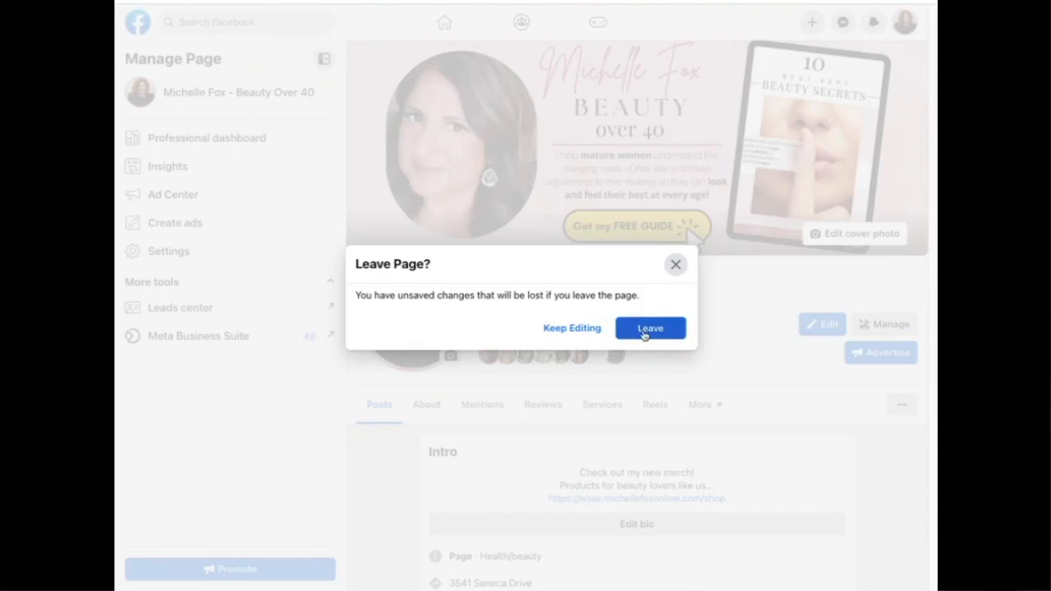
pyautogui.click(647, 327)
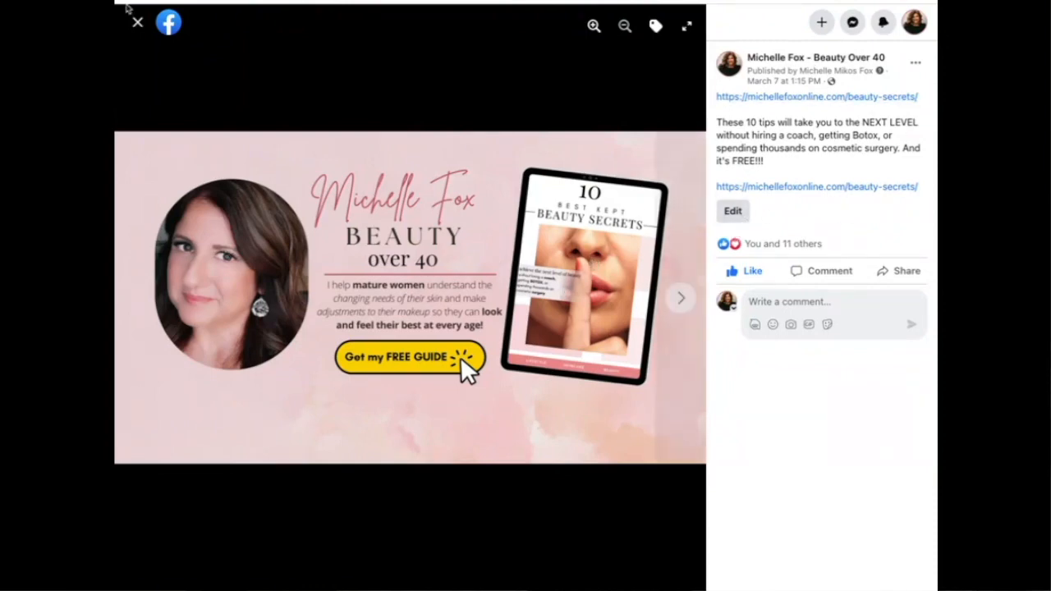
pyautogui.click(137, 23)
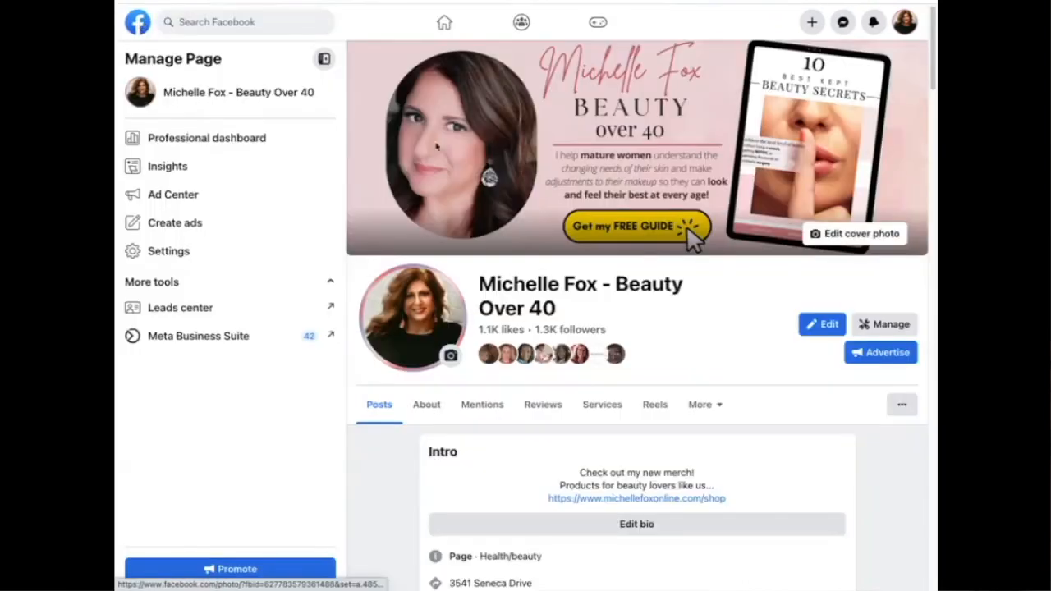
# View the Facebook page's cover photo with its freebie links, leaving the unsaved post, and return to the page's post area.
pyautogui.click(653, 157)
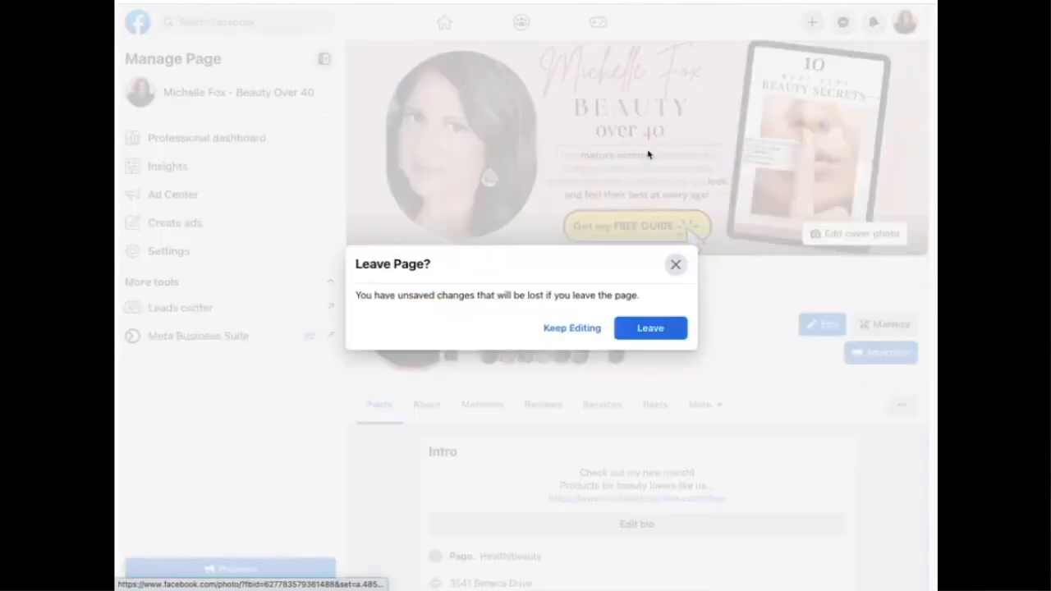
pyautogui.click(682, 327)
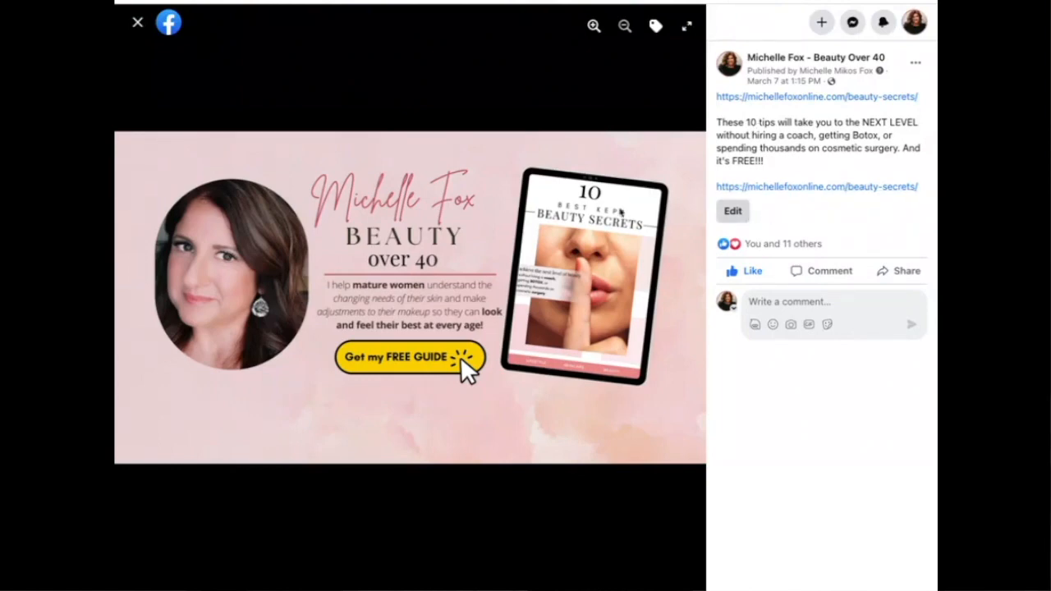
pyautogui.click(137, 24)
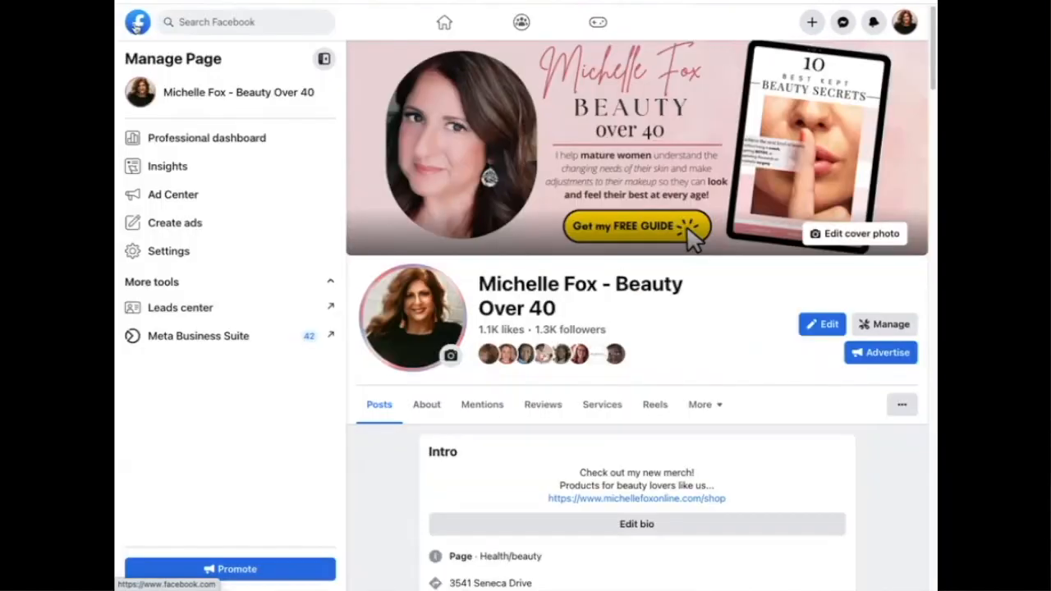
pyautogui.scroll(-10, 567, 190)
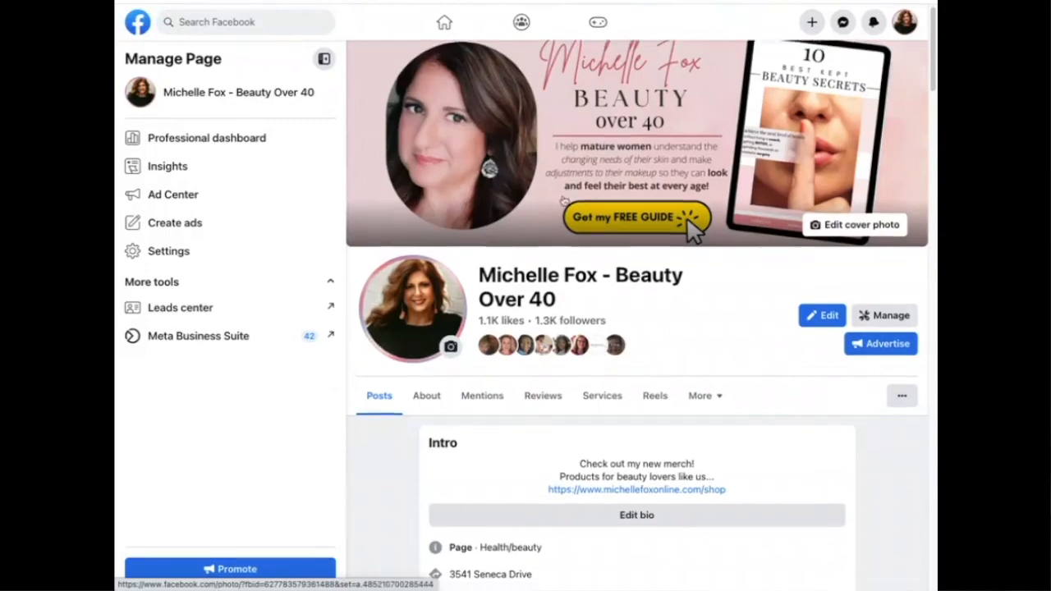
pyautogui.scroll(-7, 574, 279)
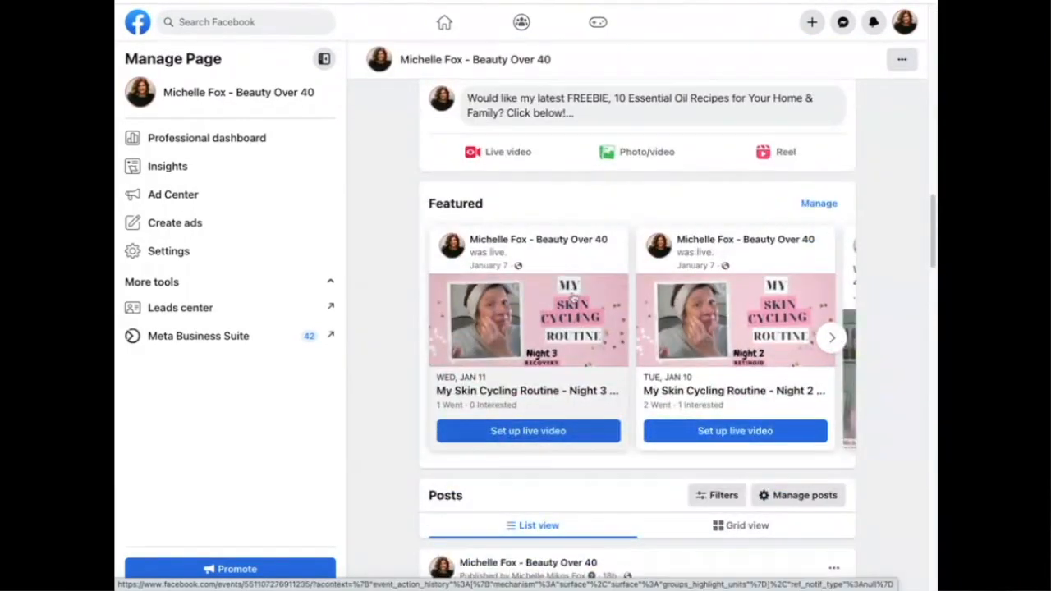
pyautogui.scroll(1, 572, 270)
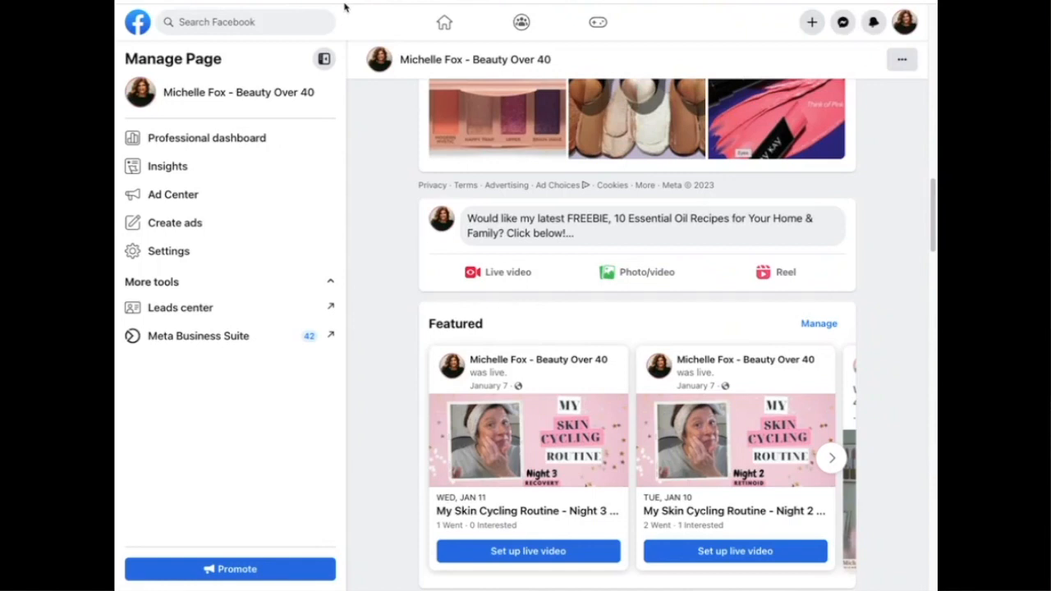
# Switch to YouTube in a new browser tab, go to the account's own beauty channel, and pause the channel trailer.
pyautogui.hotkey('ctrl', 't')
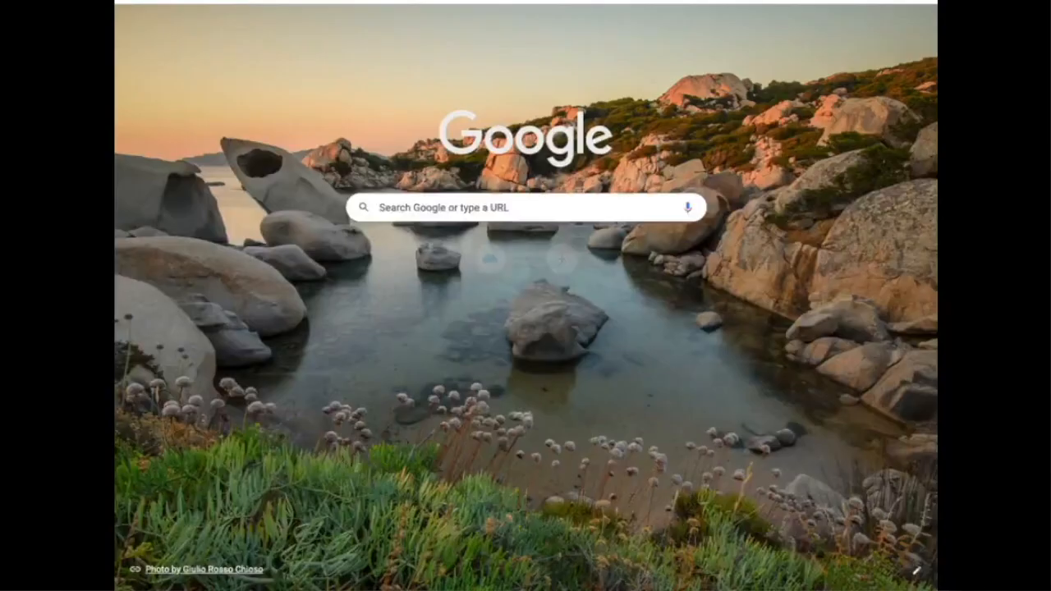
pyautogui.write('youtube')
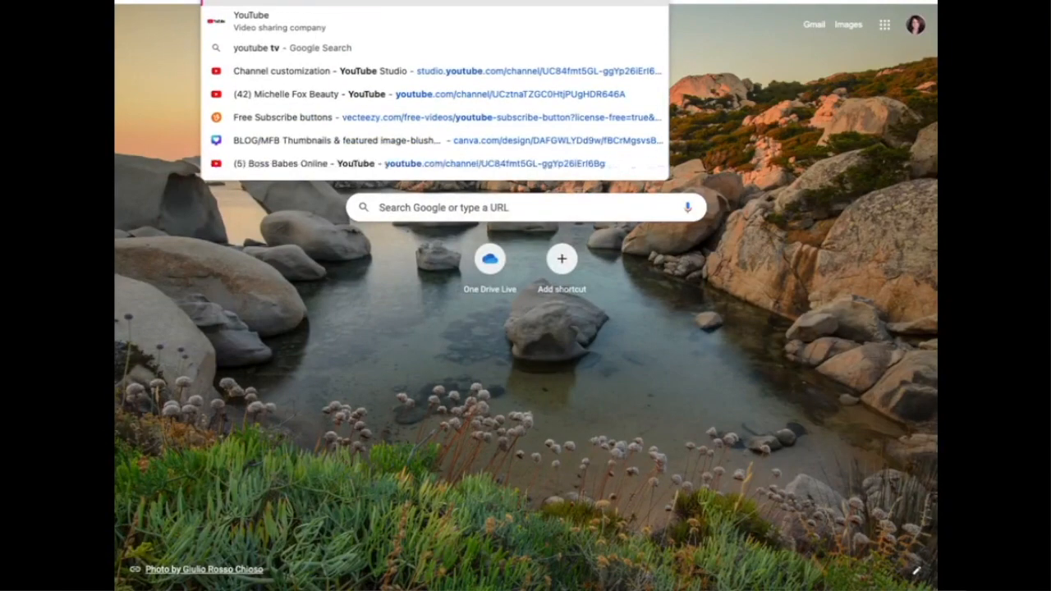
pyautogui.press('Return')
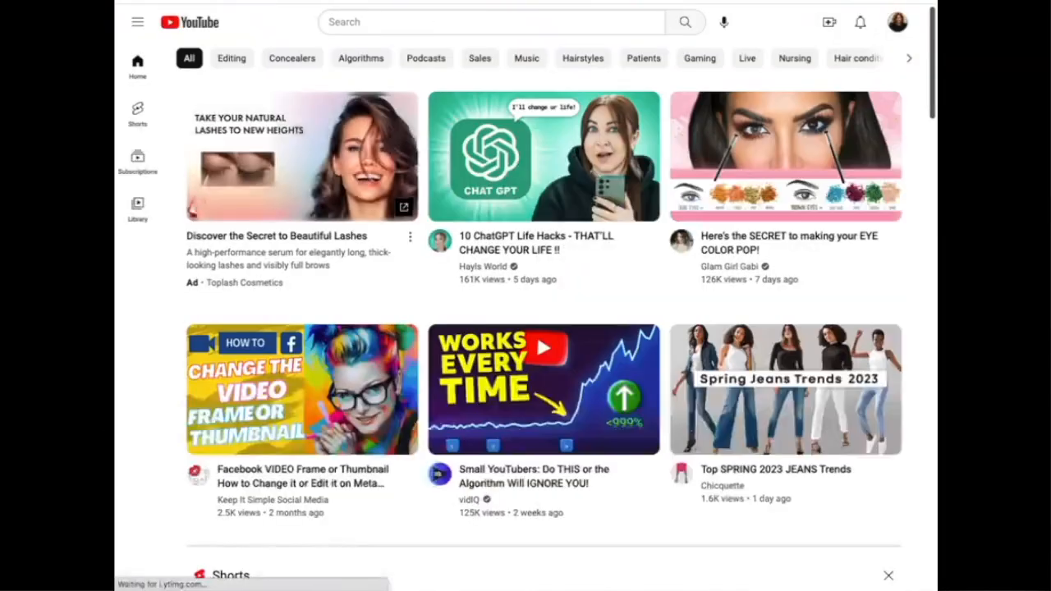
pyautogui.click(896, 23)
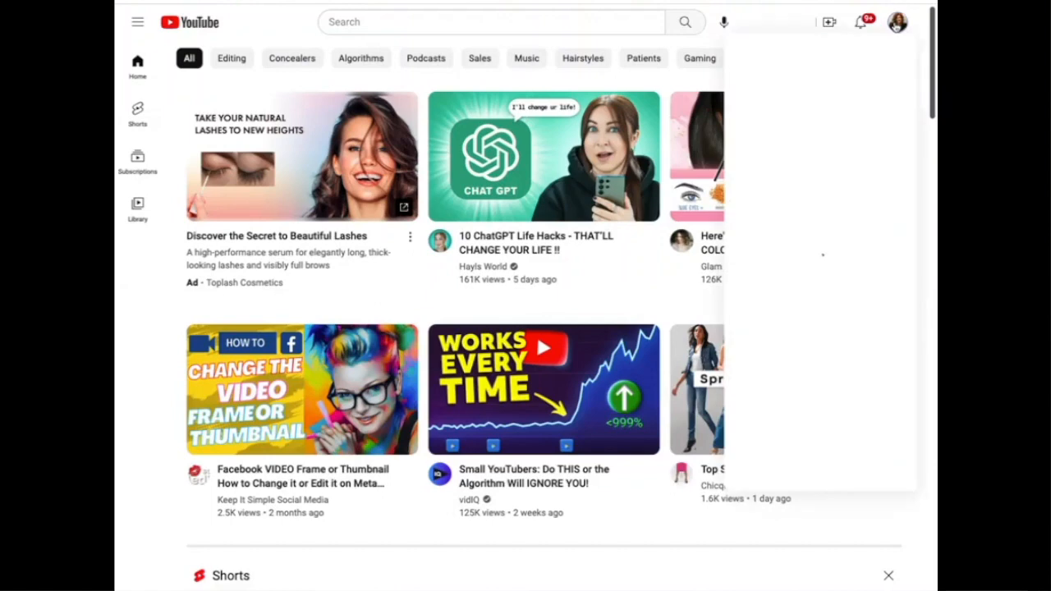
pyautogui.click(813, 118)
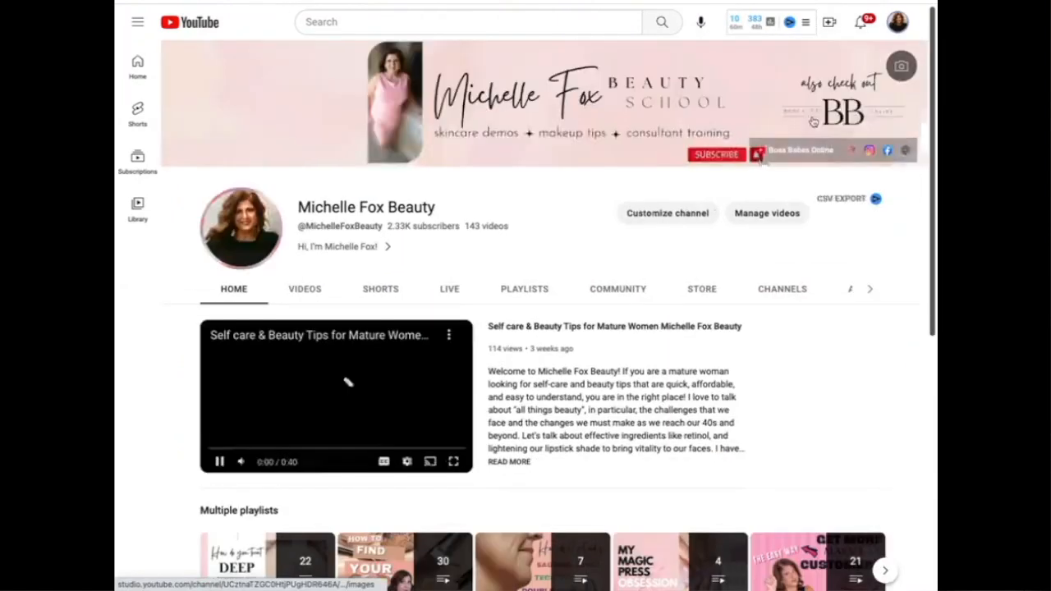
pyautogui.click(220, 463)
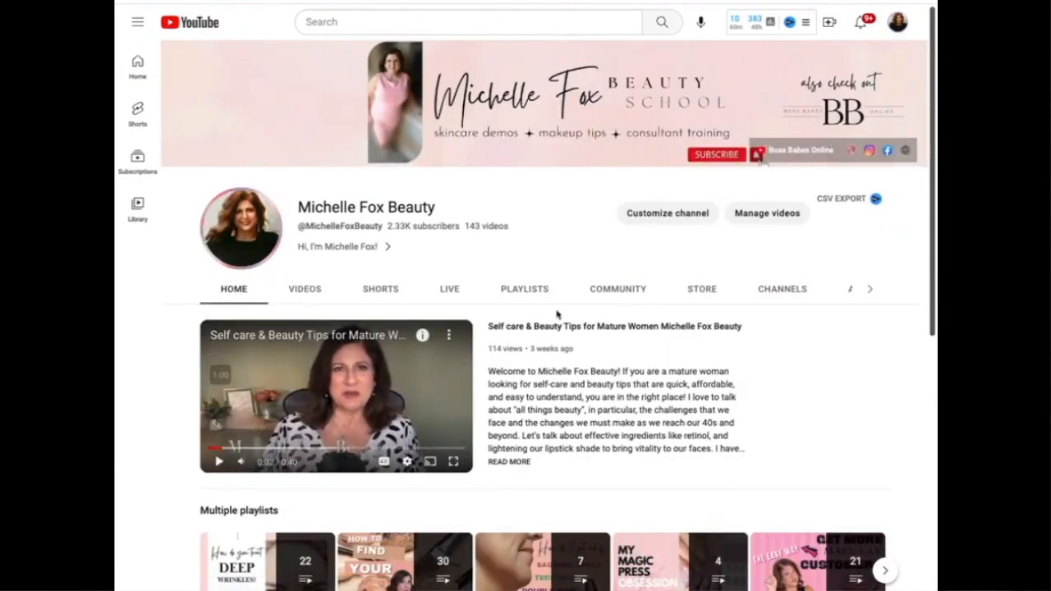
# Paste the copied Flodesk form link into a new community post on the YouTube channel.
pyautogui.click(612, 291)
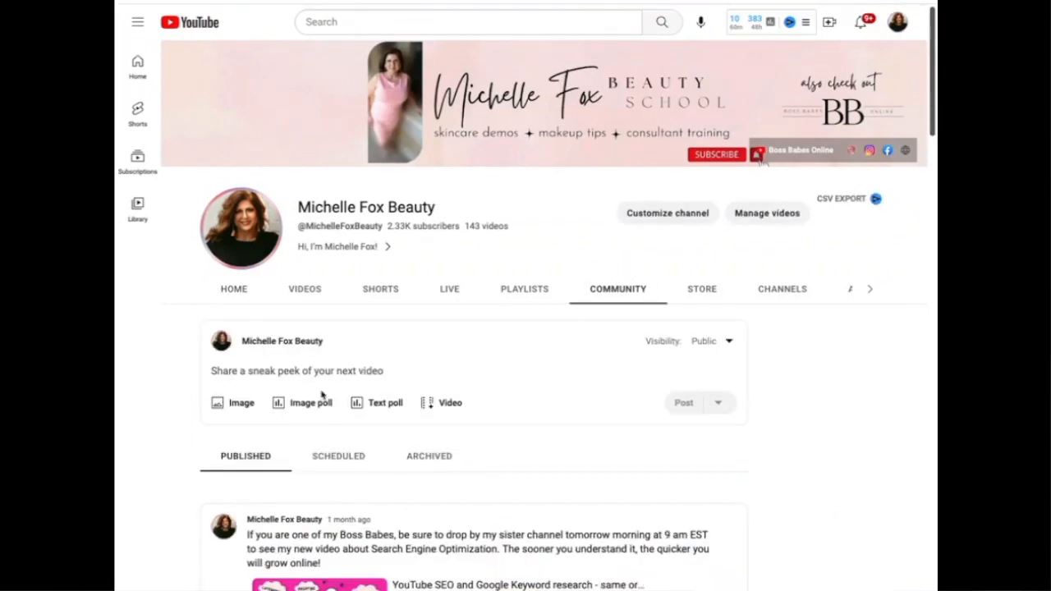
pyautogui.click(306, 371)
pyautogui.rightClick(245, 374)
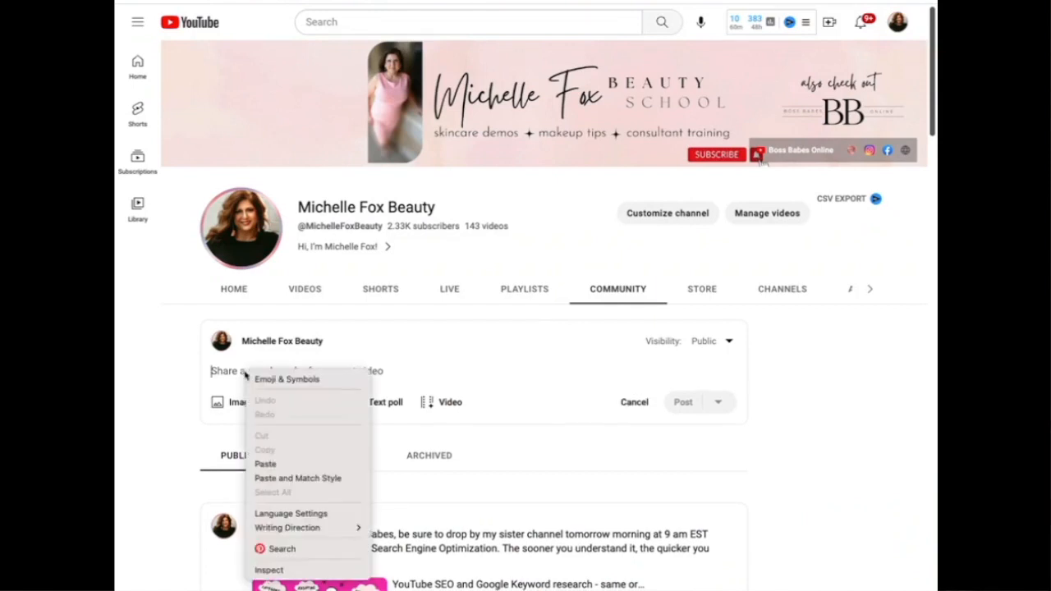
pyautogui.write('https://view.flodesk.com/pages/642d9d690e71a84933f9ab45')
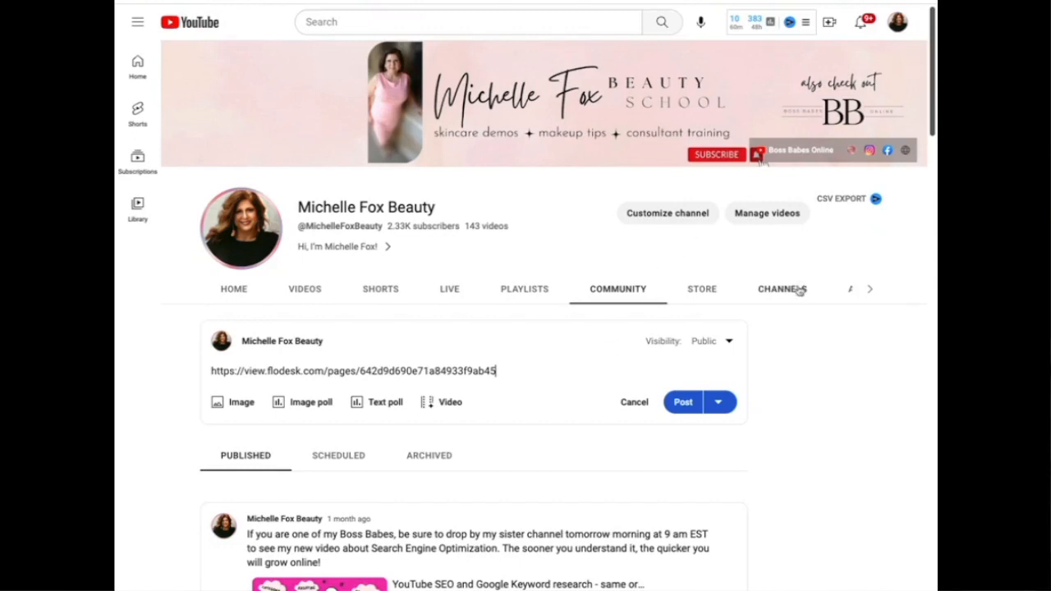
# Examine the YouTube channel's About description and the free guide link placed in it.
pyautogui.click(869, 290)
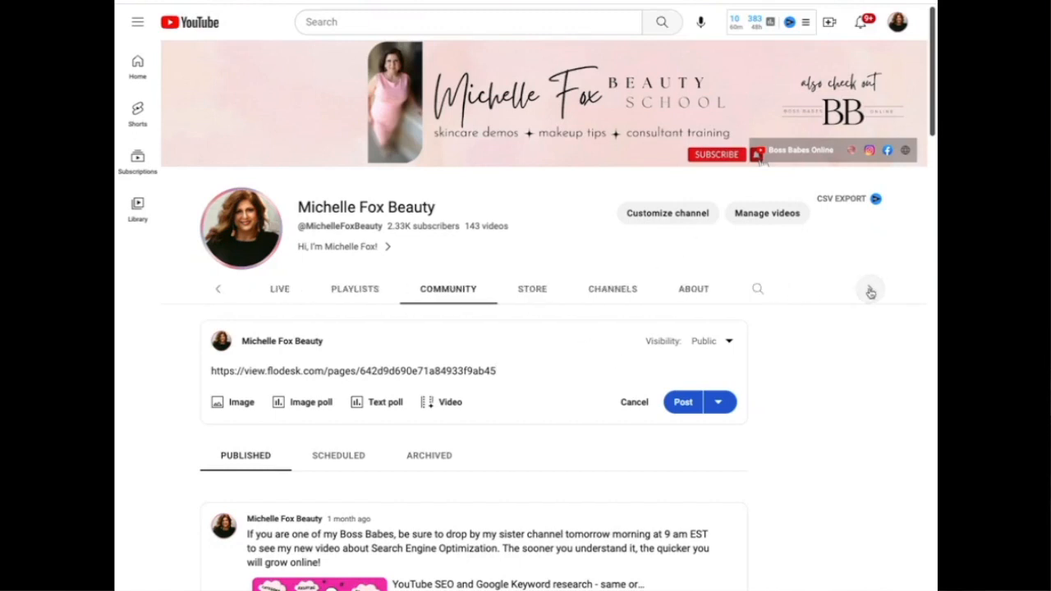
pyautogui.click(690, 290)
pyautogui.scroll(-3, 667, 313)
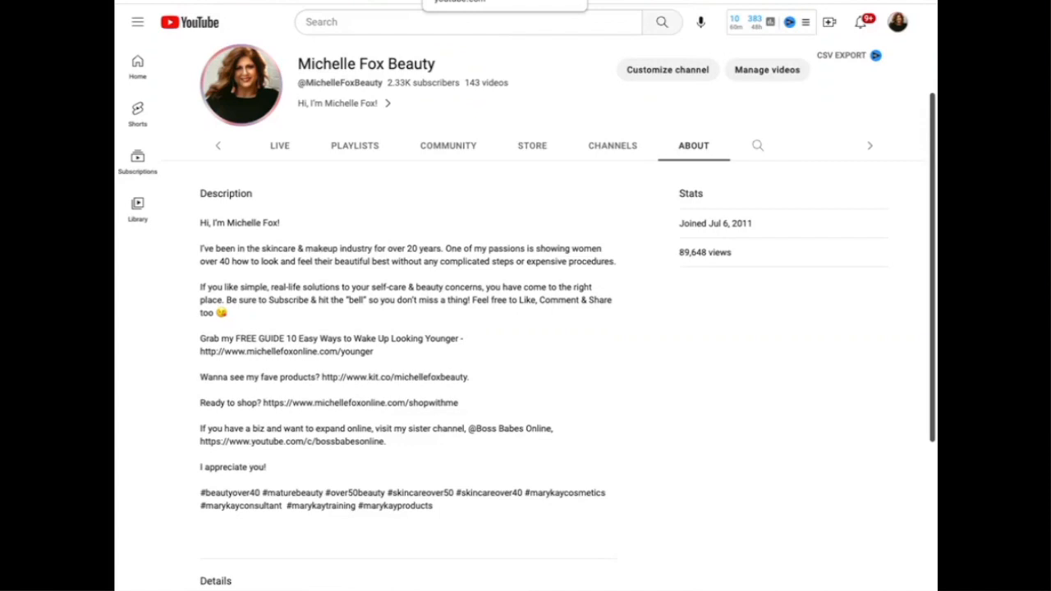
# Switch back to the Flodesk forms list, closing the Facebook page, and dismiss the Share page link window.
pyautogui.click(460, 1)
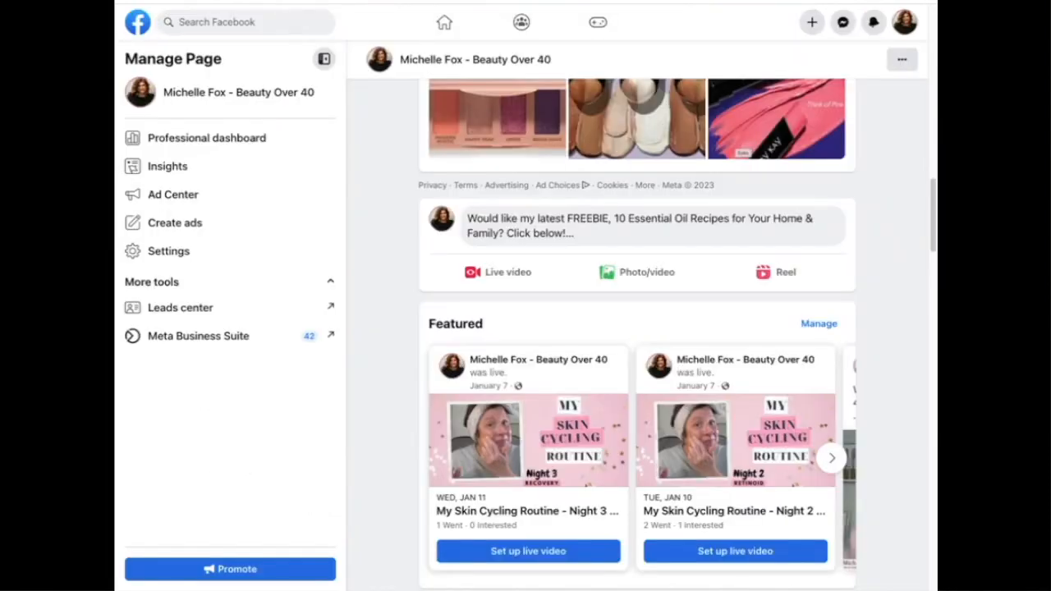
pyautogui.press('super+w')
pyautogui.click(567, 176)
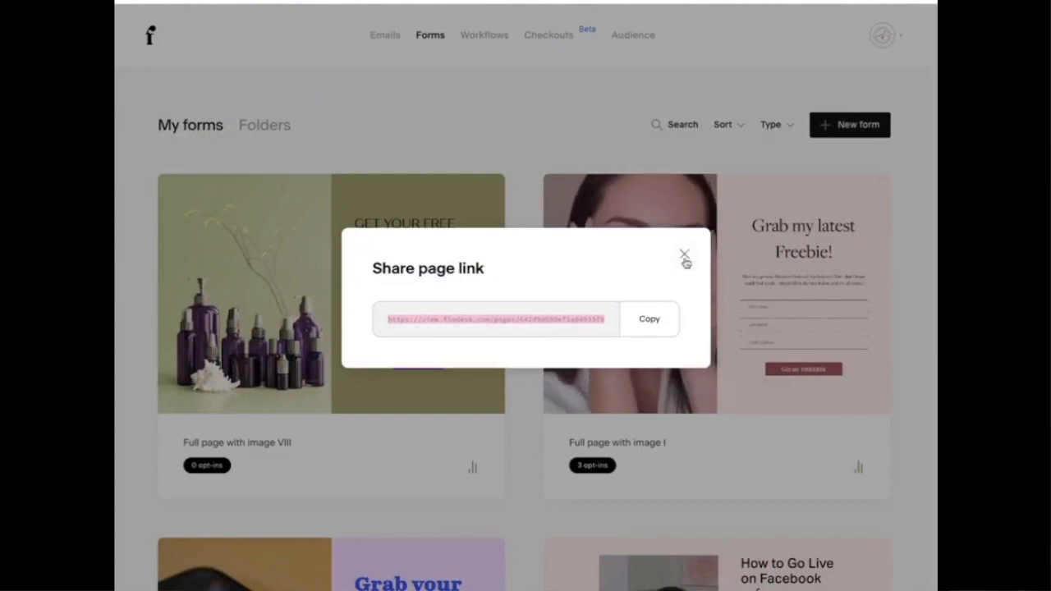
pyautogui.click(684, 256)
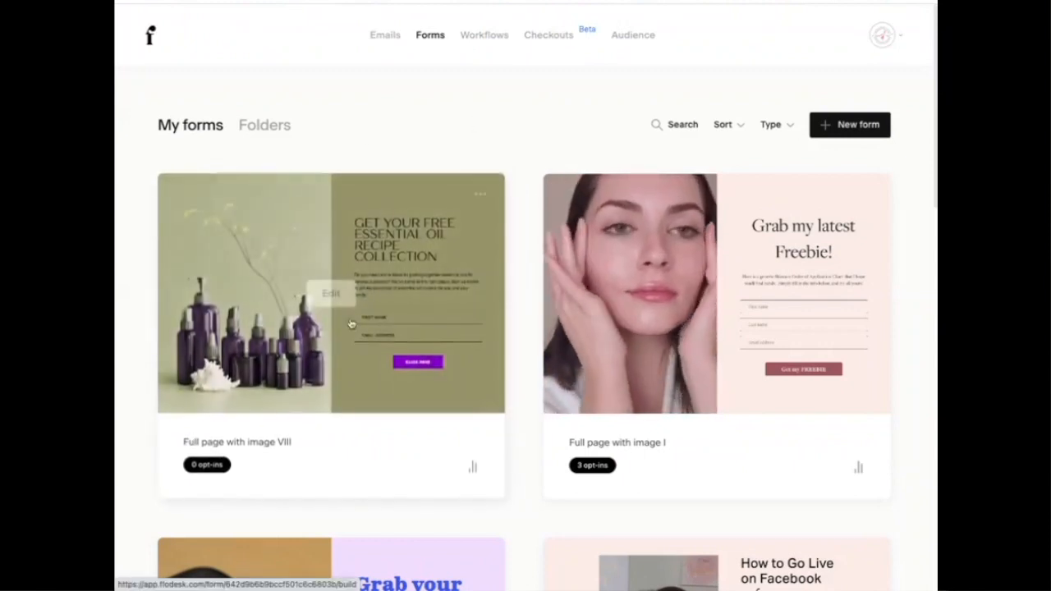
# Open the essential oil recipe form's design, inspect the Click Here button's settings, and return to the forms list.
pyautogui.click(480, 192)
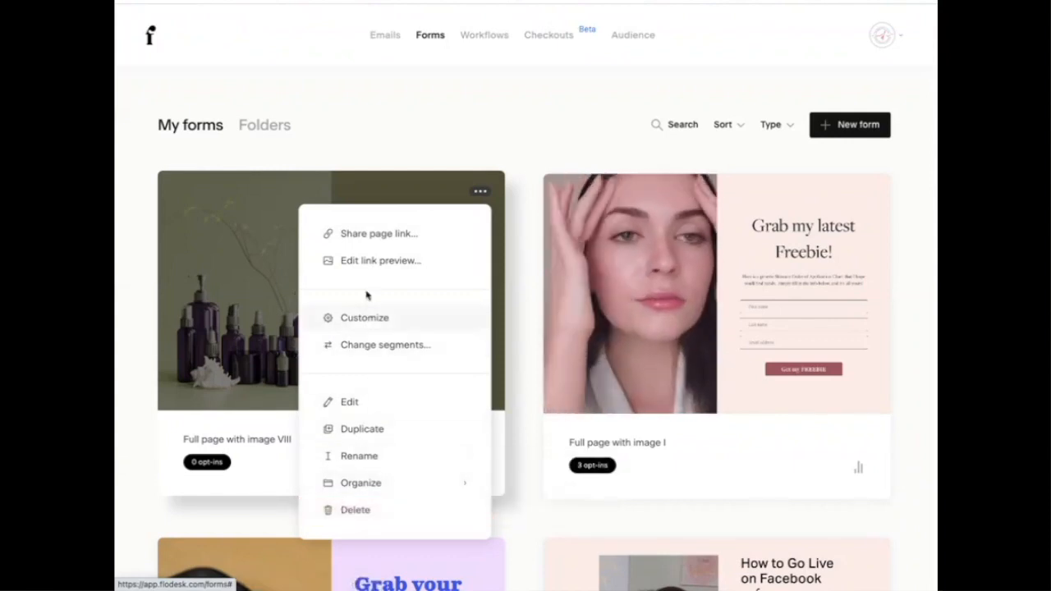
pyautogui.click(345, 260)
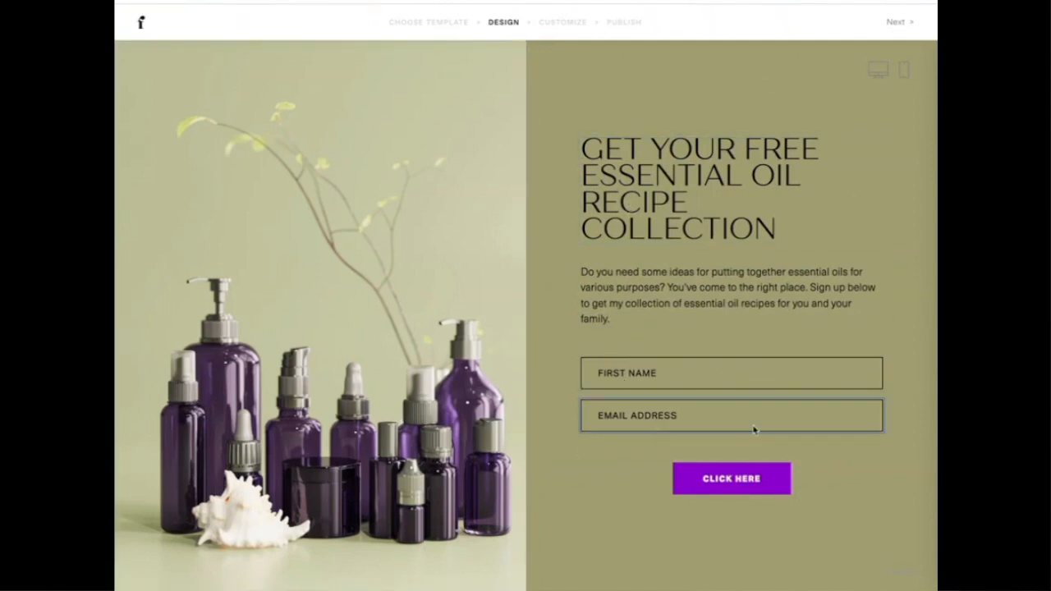
pyautogui.click(748, 487)
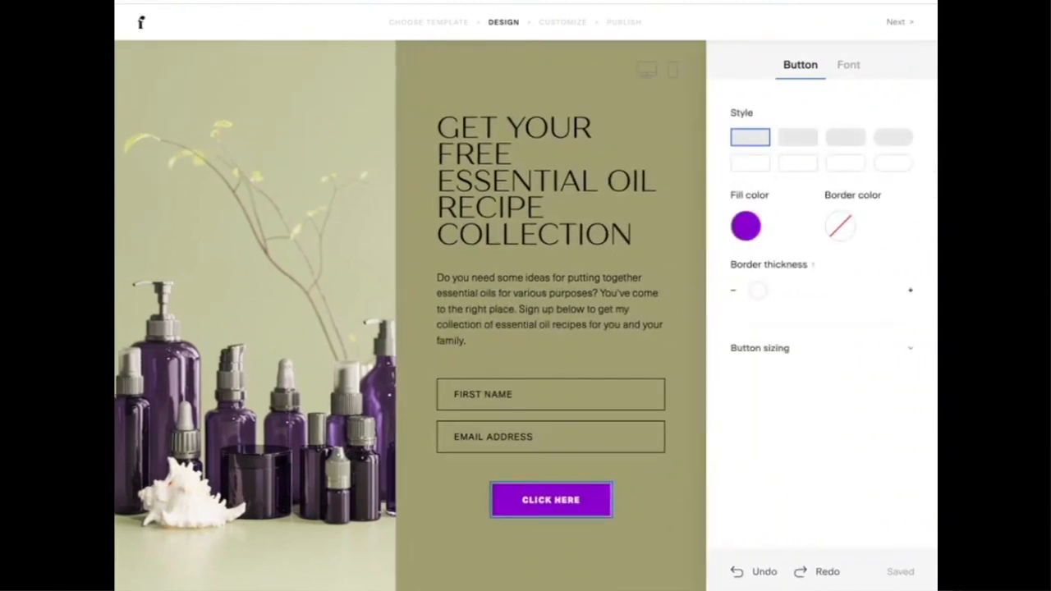
pyautogui.click(141, 22)
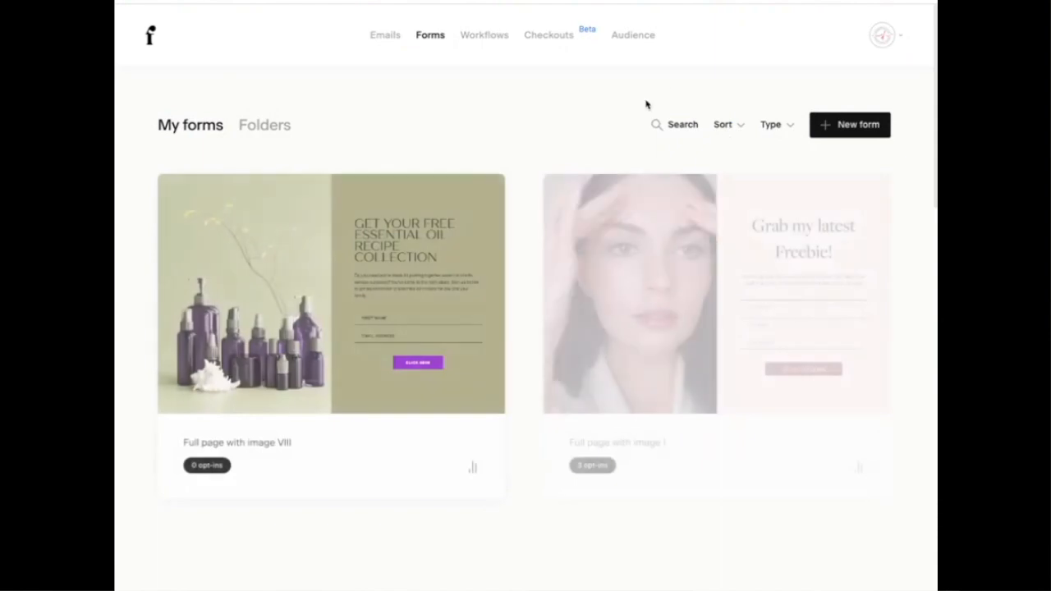
# View the audience segments and open the Lead Magnet Delivery workflow for editing.
pyautogui.click(643, 42)
pyautogui.click(425, 132)
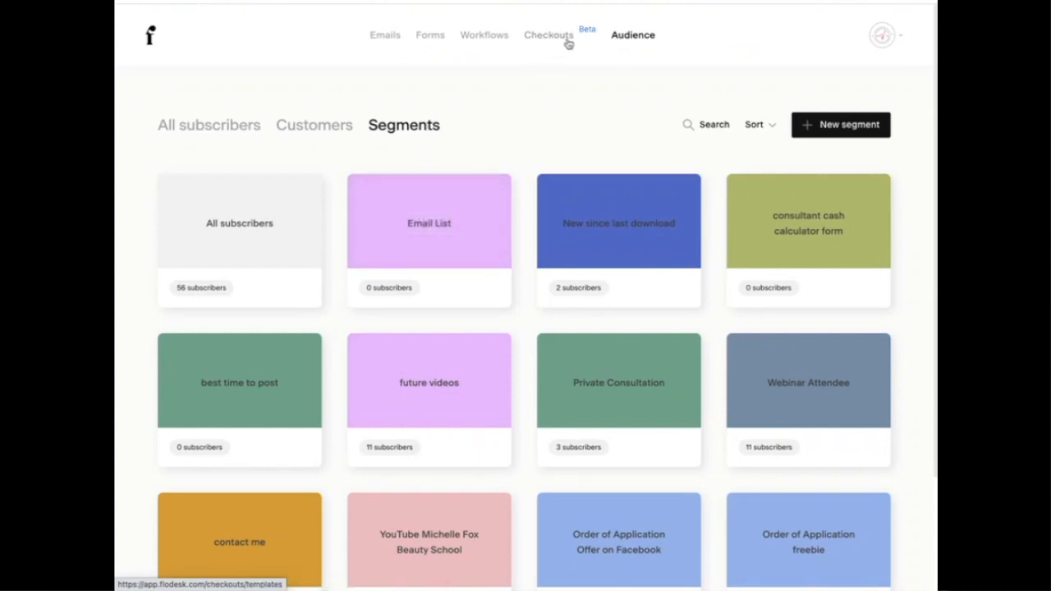
pyautogui.click(479, 38)
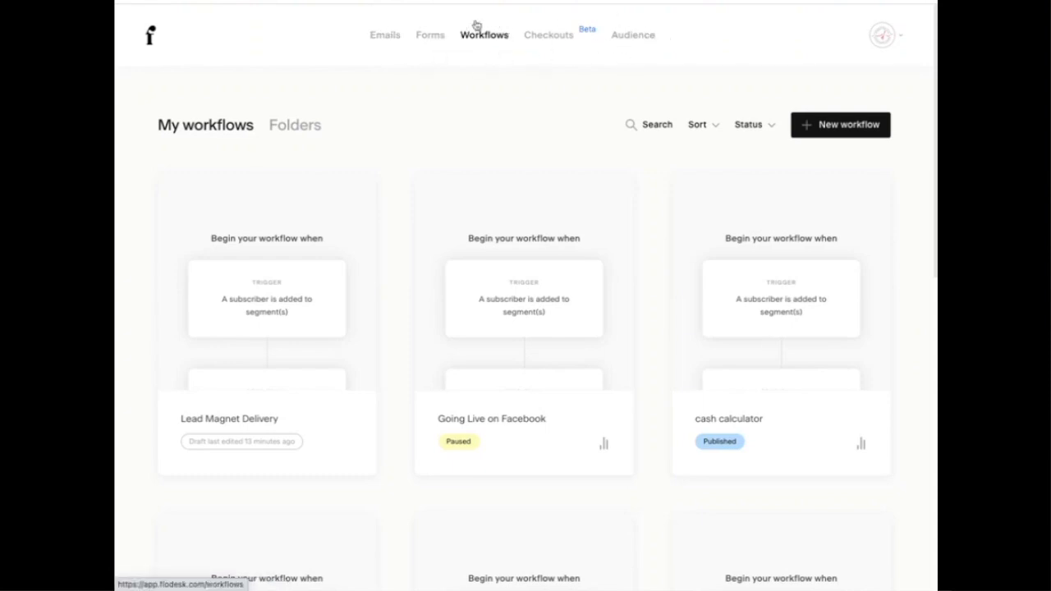
pyautogui.moveTo(185, 222)
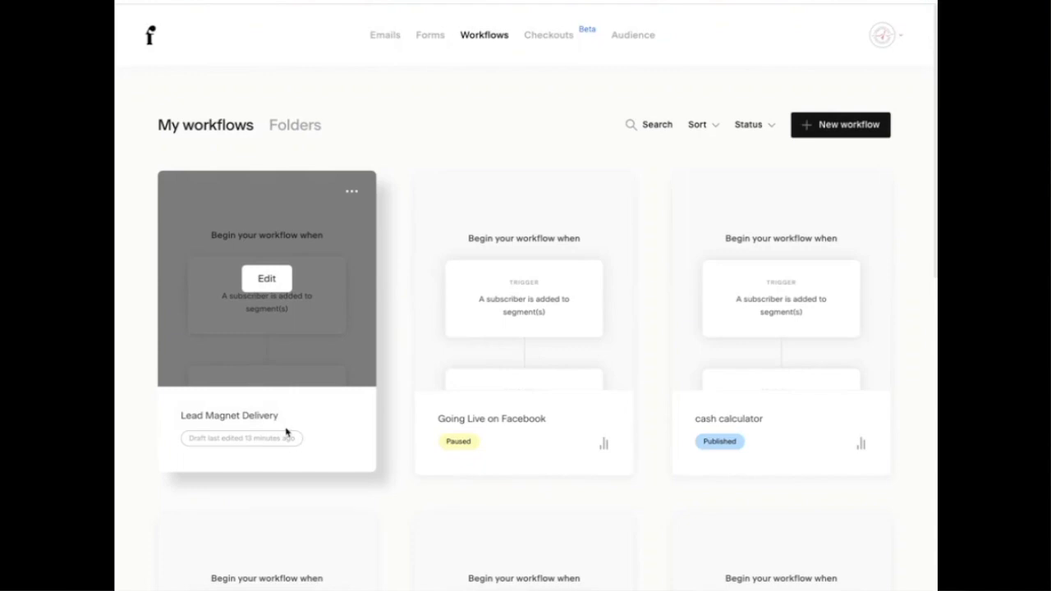
pyautogui.click(263, 279)
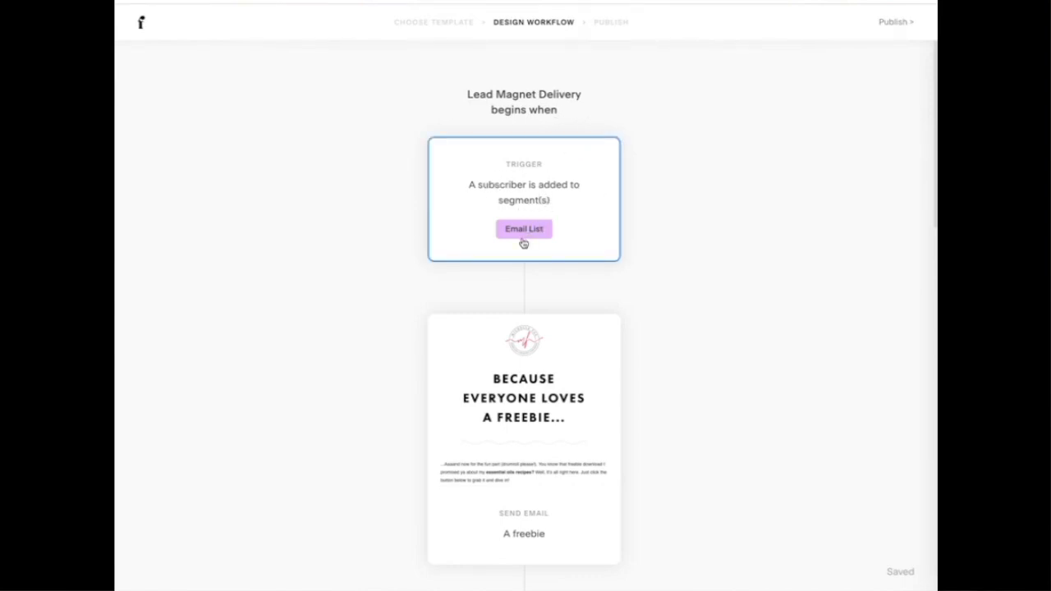
# Review the workflow's emails and time delays from the trigger to the exit, and show the node options after the Sales welcome email.
pyautogui.scroll(-1, 584, 354)
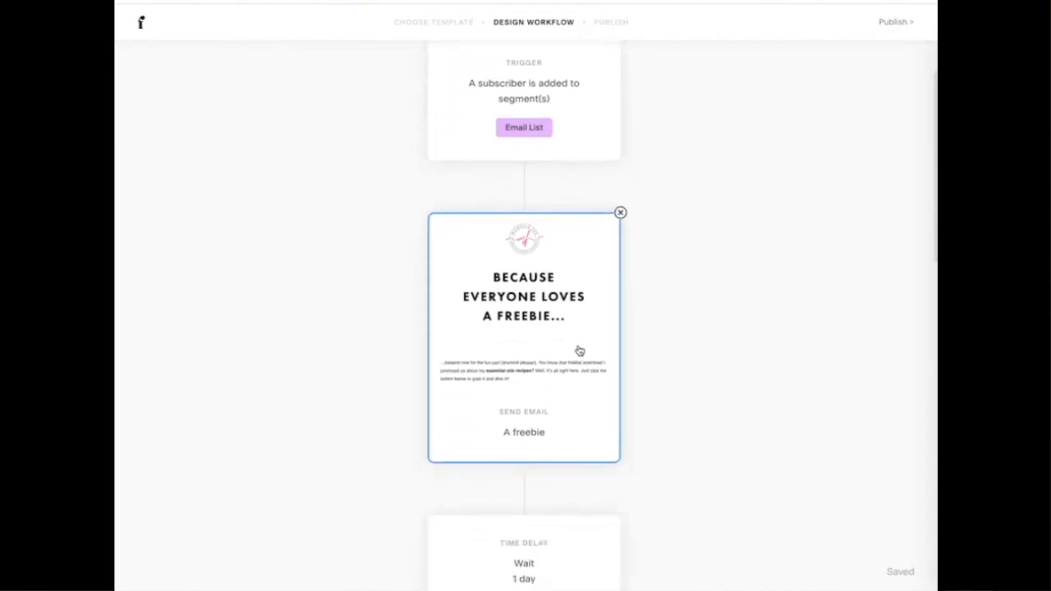
pyautogui.scroll(-2, 513, 321)
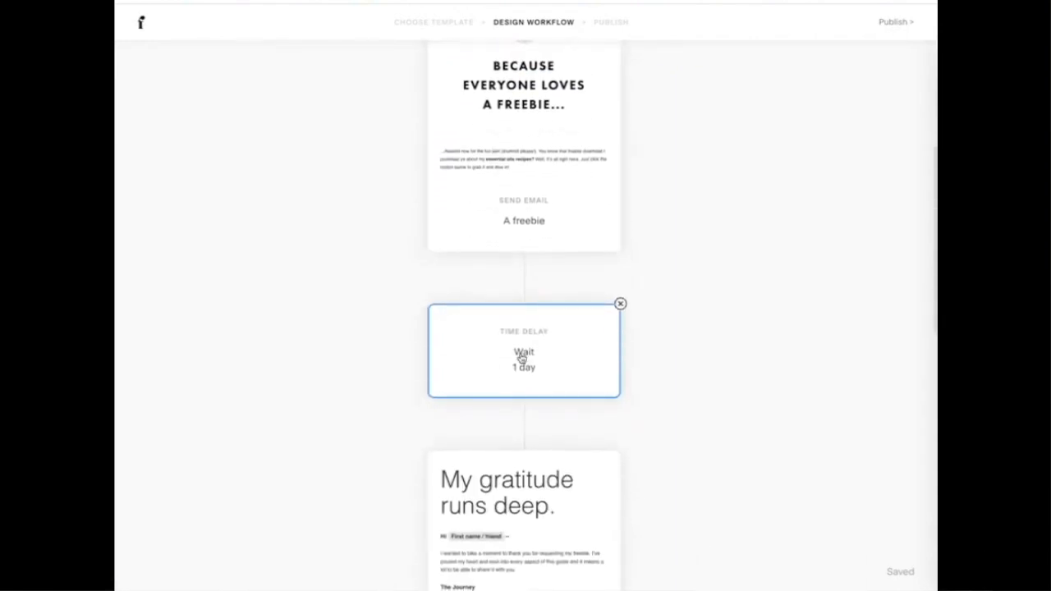
pyautogui.scroll(-2, 511, 356)
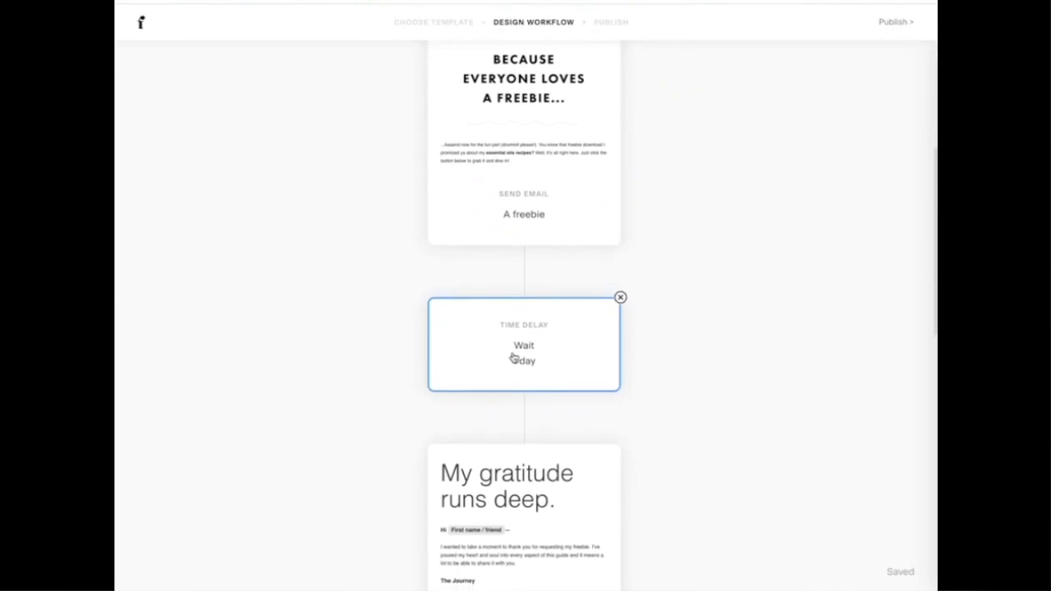
pyautogui.scroll(-2, 510, 464)
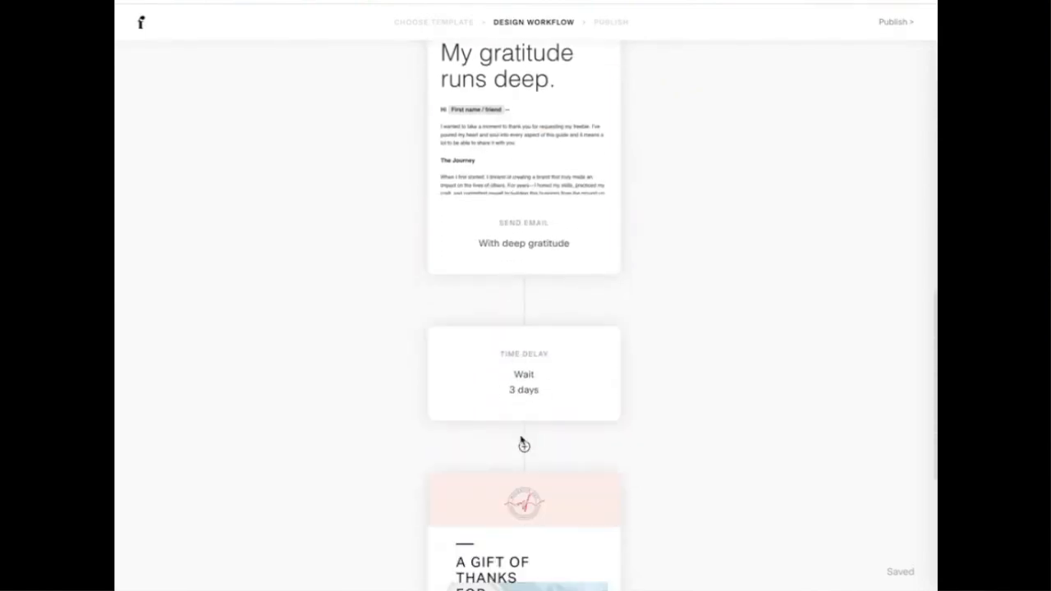
pyautogui.scroll(-1, 521, 431)
pyautogui.scroll(-2, 556, 485)
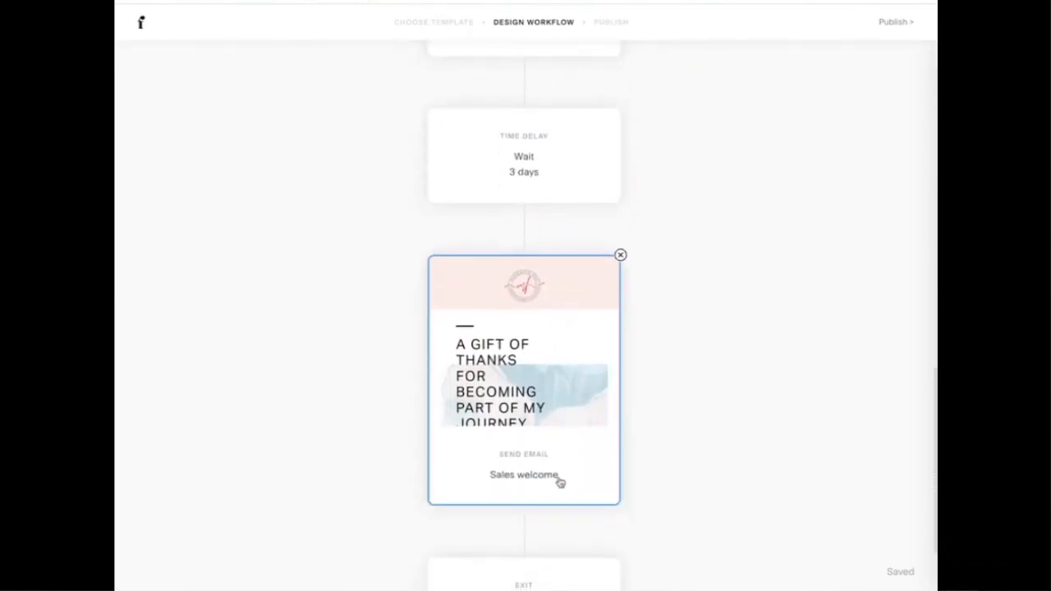
pyautogui.scroll(-1, 550, 464)
pyautogui.scroll(-1, 551, 450)
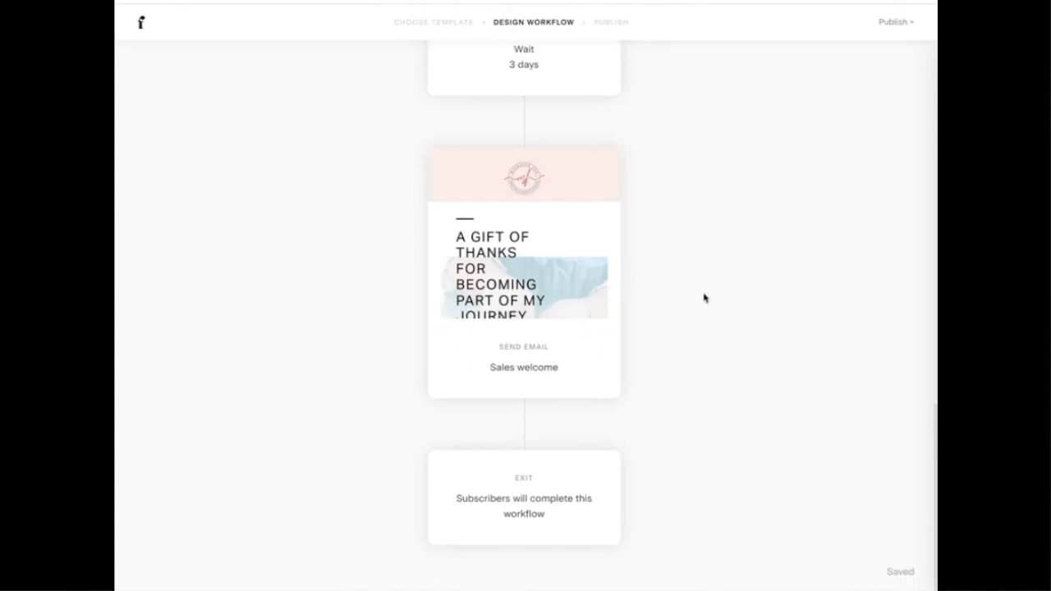
pyautogui.scroll(5, 686, 407)
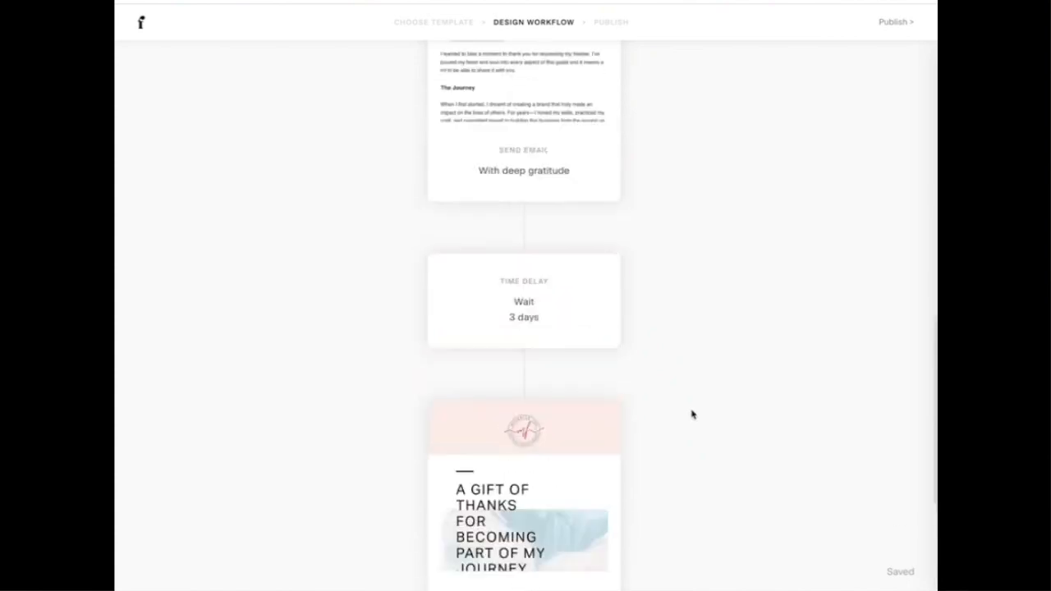
pyautogui.scroll(-5, 652, 495)
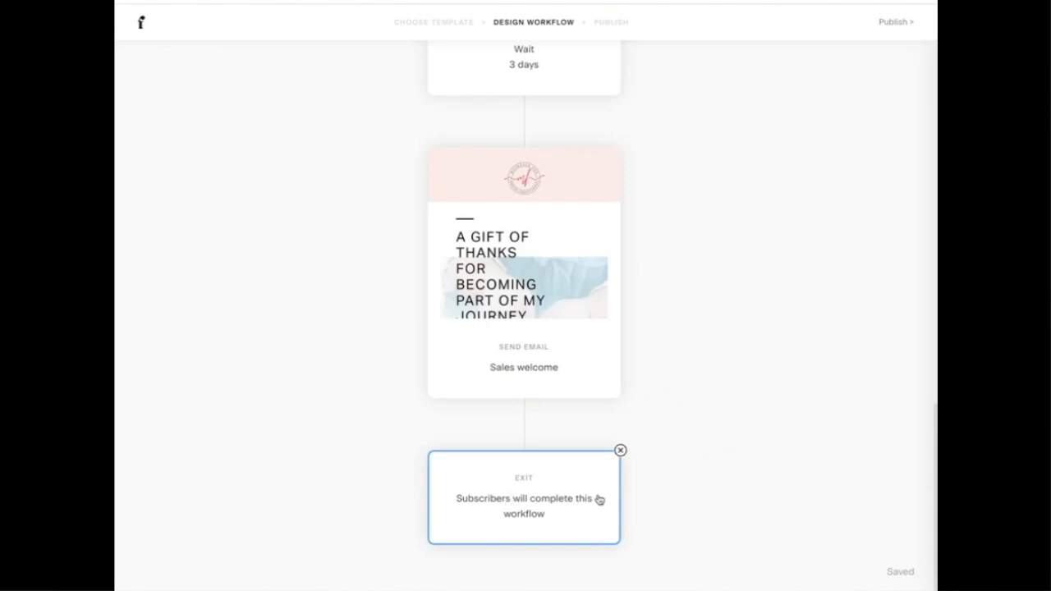
pyautogui.click(526, 425)
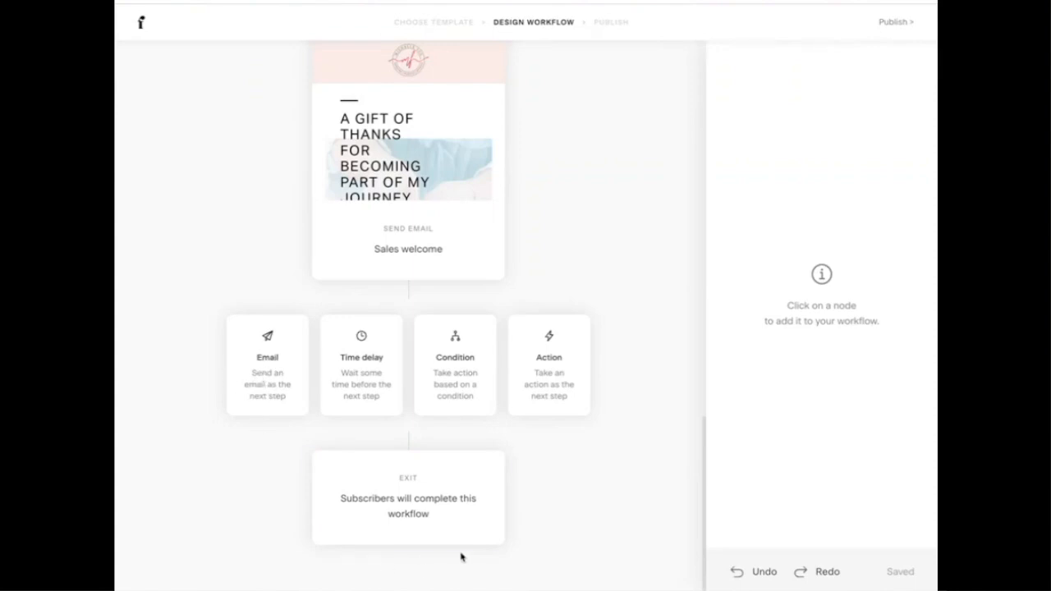
# Try to publish the Lead Magnet Delivery workflow.
pyautogui.click(901, 21)
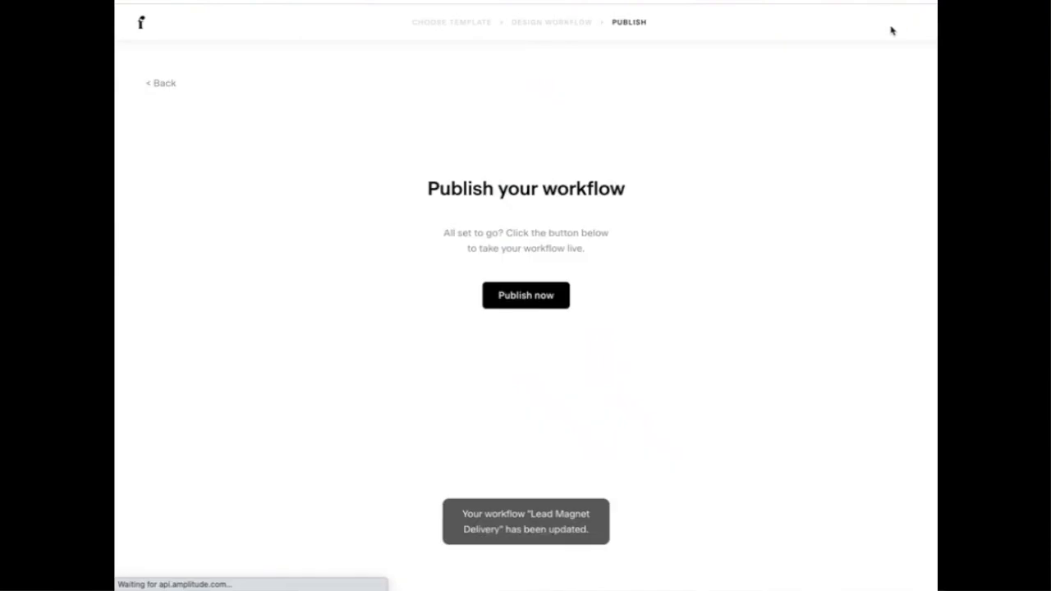
pyautogui.click(530, 300)
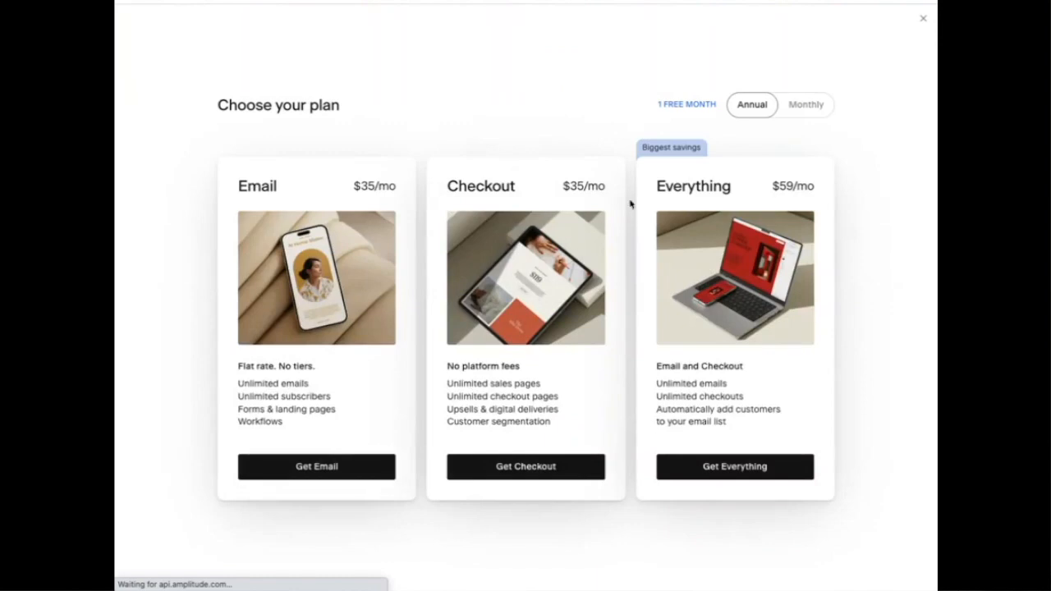